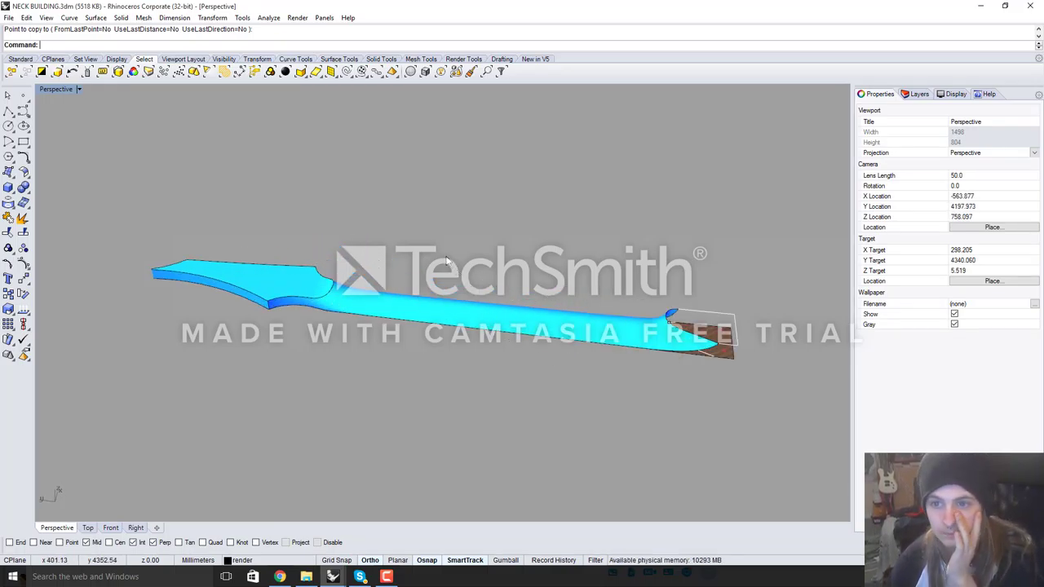
Examine the overall shape of the guitar neck model from several angles
right_click_drag(447, 261, 469, 349)
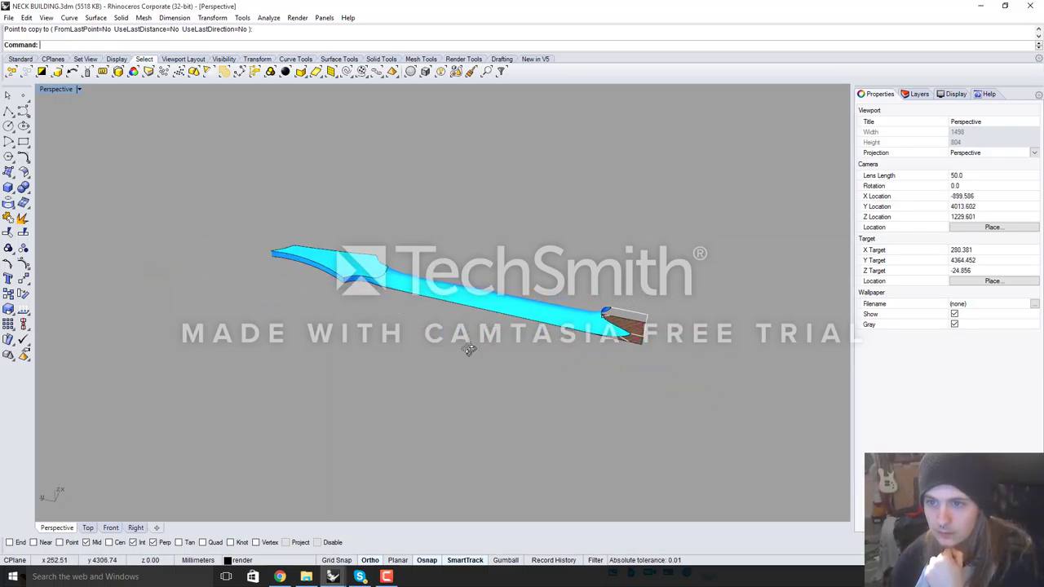
scroll(473, 336, "up", 3)
right_click_drag(522, 272, 488, 212)
scroll(394, 325, "down", 4)
right_click_drag(402, 314, 559, 394)
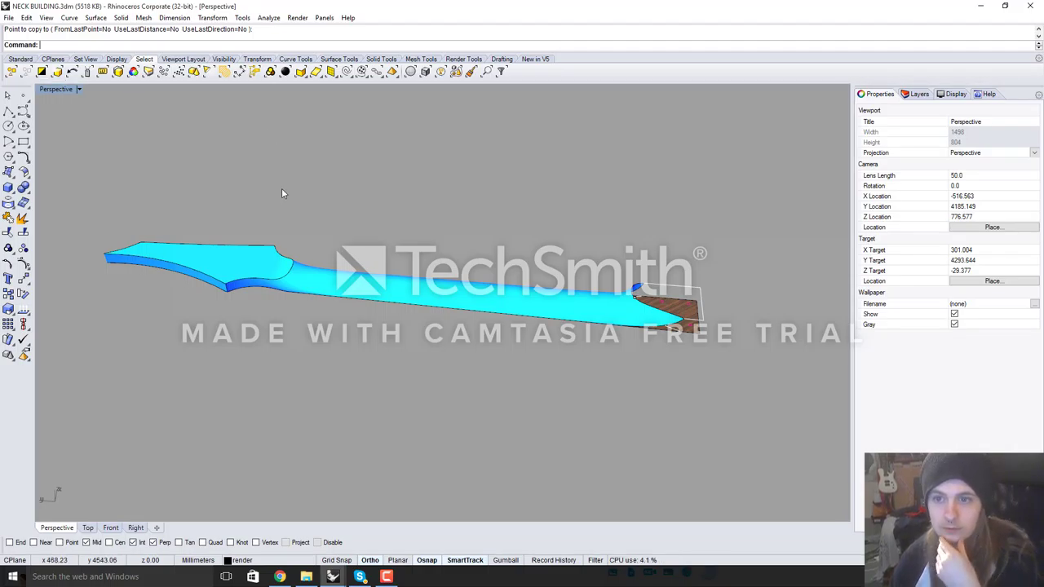
right_click_drag(302, 196, 420, 255)
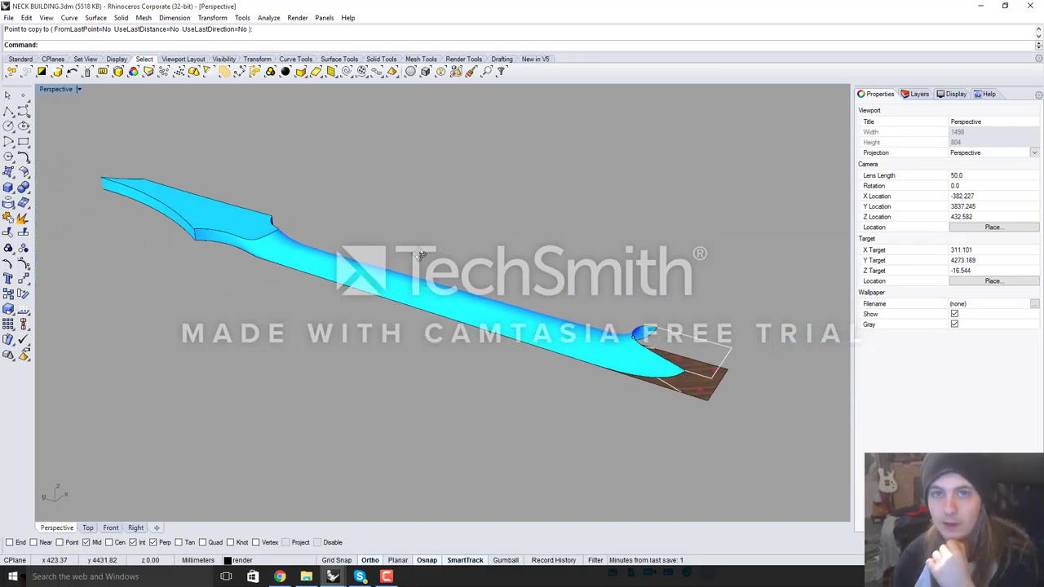
scroll(458, 391, "down", 4)
right_click_drag(326, 263, 376, 334)
scroll(376, 334, "up", 4)
Inspect the headstock surface and its transition into the back of the neck
left_click(363, 326)
left_click(204, 281)
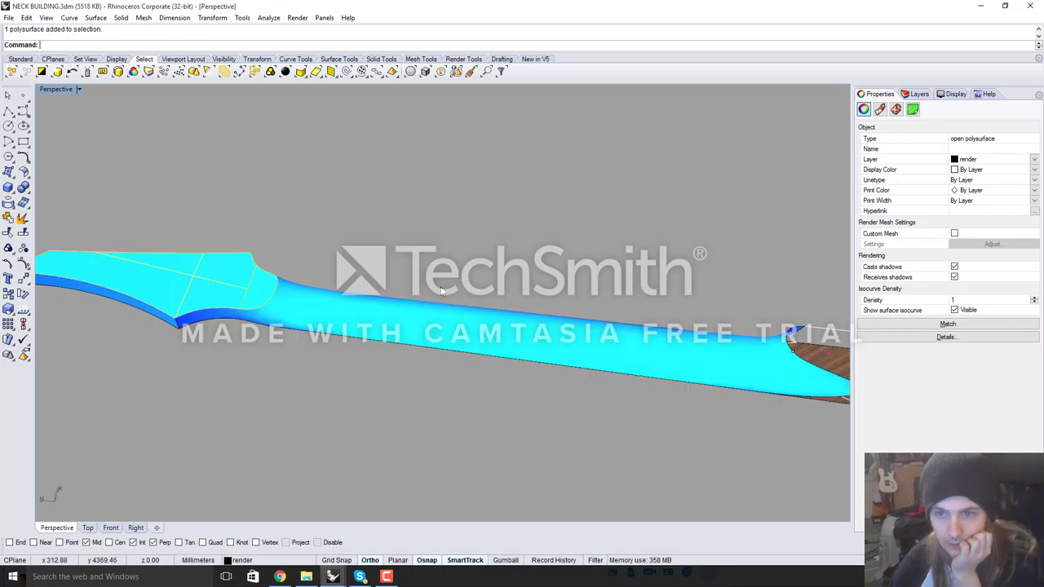
left_click(469, 254)
right_click_drag(469, 254, 608, 340)
scroll(473, 272, "down", 4)
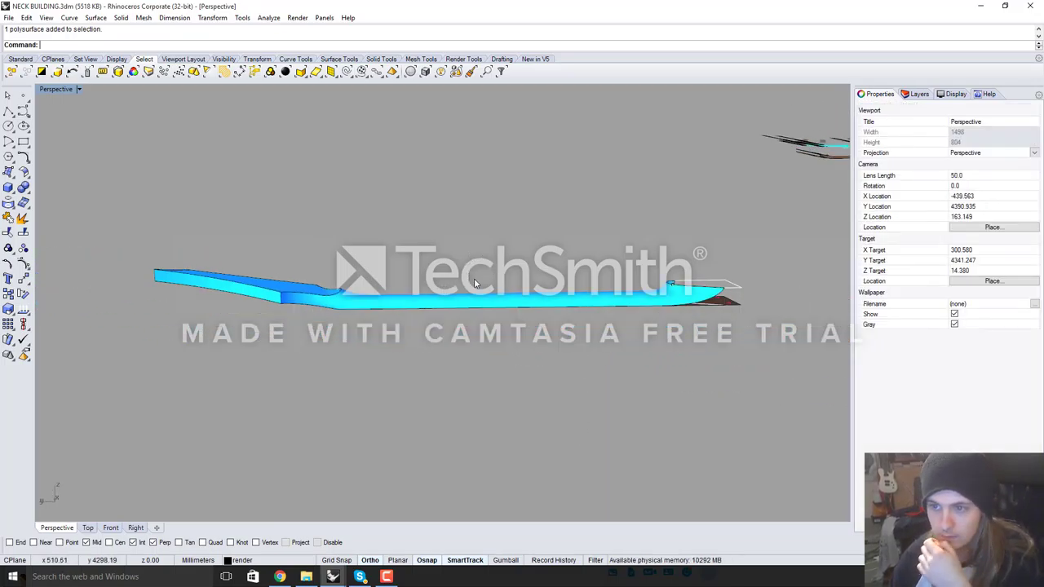
right_click_drag(489, 299, 425, 259)
scroll(309, 304, "up", 7)
scroll(340, 301, "down", 3)
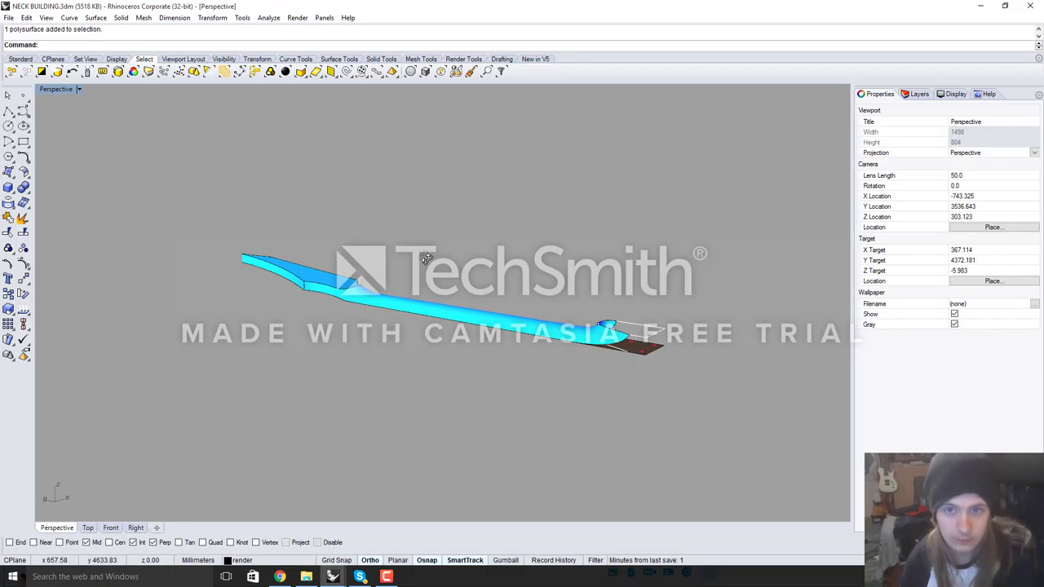
right_click_drag(426, 258, 429, 320)
scroll(424, 293, "up", 5)
right_click_drag(429, 278, 446, 261)
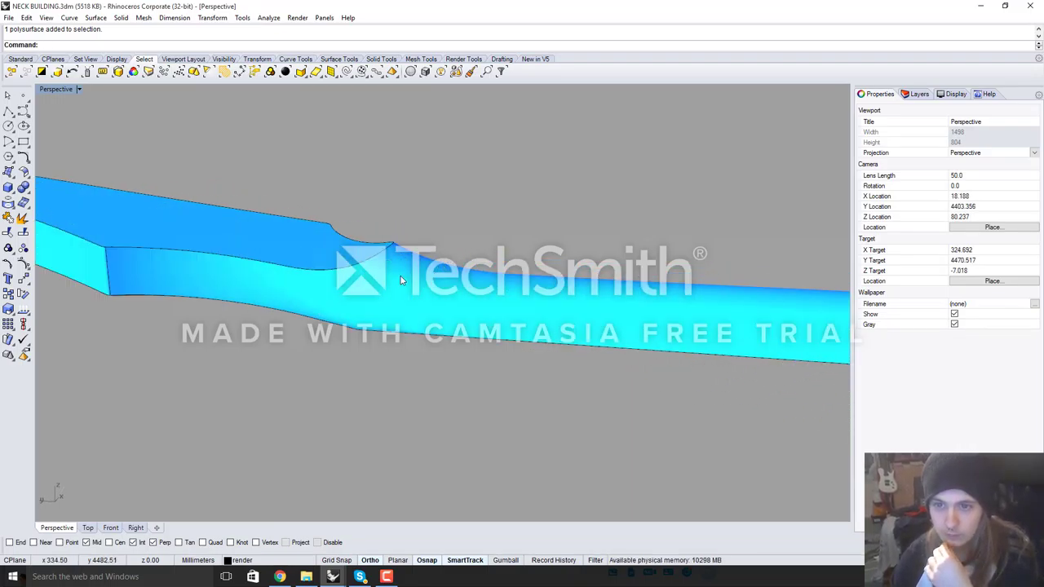
scroll(403, 281, "down", 6)
scroll(562, 327, "up", 6)
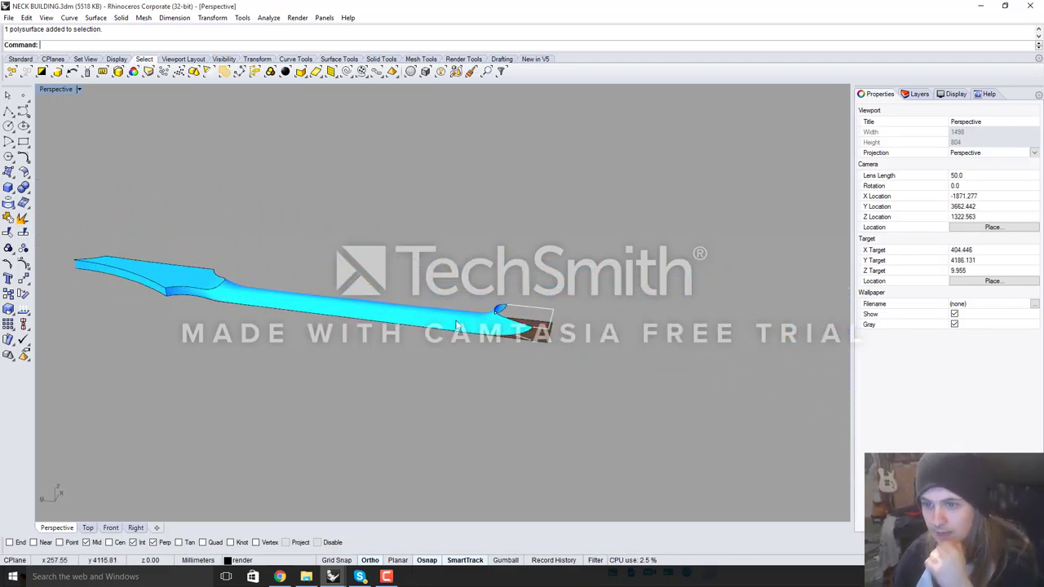
Inspect the heel end of the neck where it meets the wooden fretboard
scroll(526, 320, "up", 4)
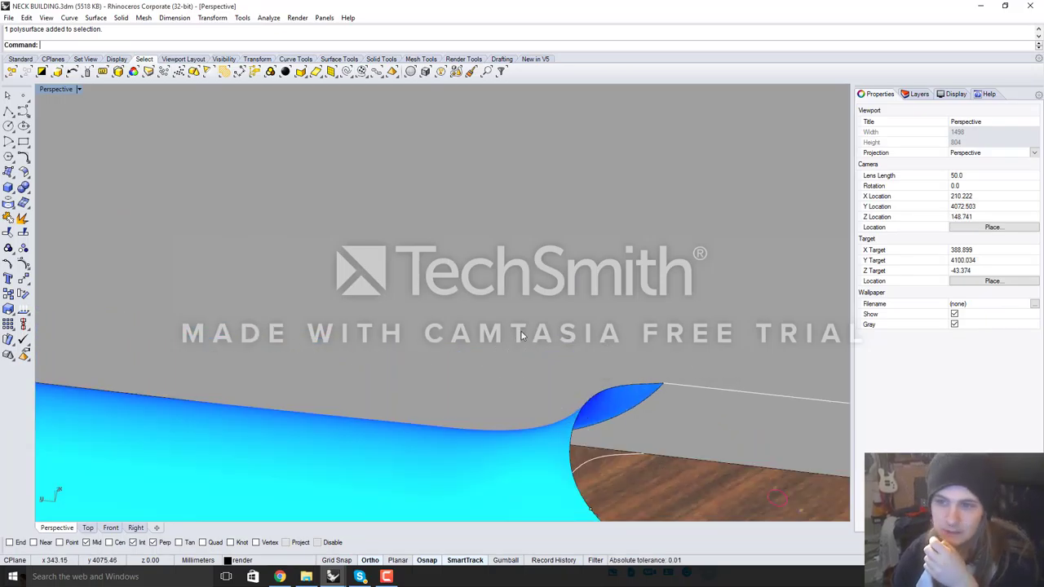
scroll(509, 286, "down", 9)
right_click_drag(598, 363, 587, 347)
scroll(390, 285, "up", 6)
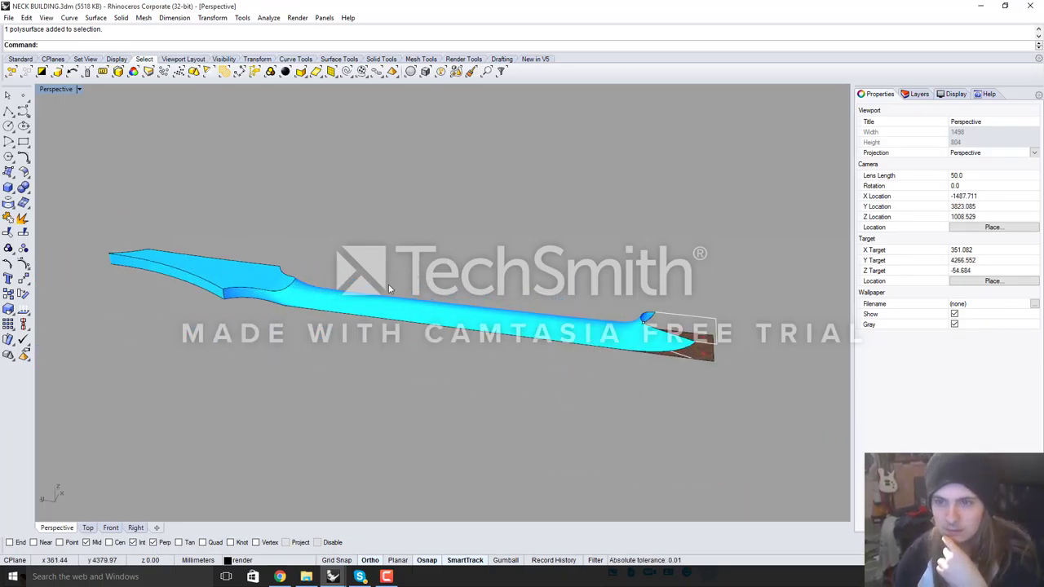
right_click_drag(388, 287, 365, 296)
scroll(380, 293, "down", 4)
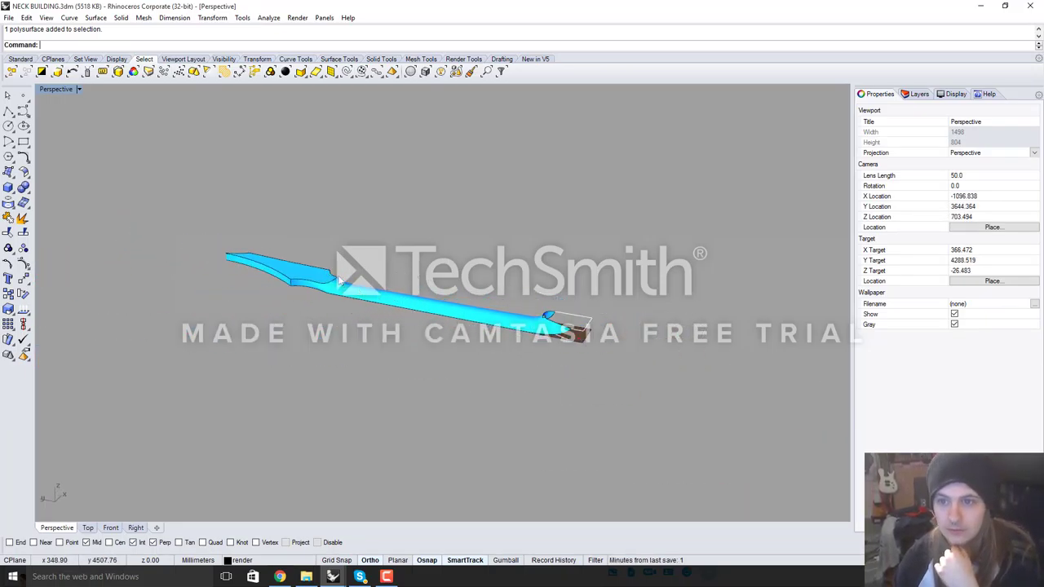
Check the curvature along the neck from the headstock transition down to the heel cutaway
scroll(330, 273, "up", 8)
right_click_drag(429, 318, 496, 315)
scroll(450, 318, "down", 3)
scroll(434, 304, "down", 2)
scroll(433, 304, "up", 3)
scroll(433, 305, "down", 3)
scroll(306, 306, "up", 8)
right_click_drag(356, 308, 422, 319)
scroll(530, 311, "up", 6)
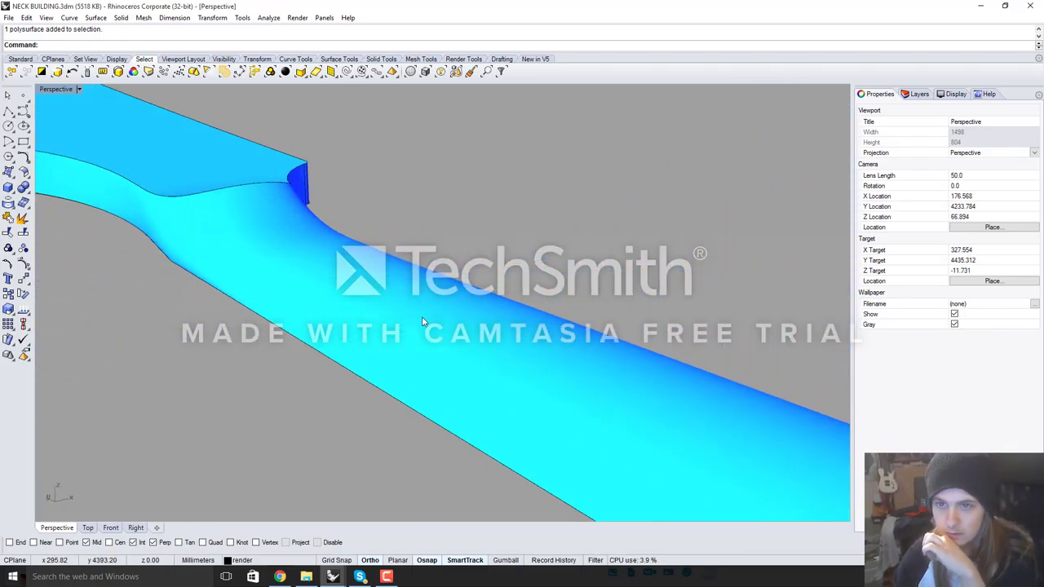
scroll(373, 292, "down", 10)
right_click_drag(386, 280, 435, 301)
scroll(370, 284, "down", 6)
scroll(435, 305, "up", 3)
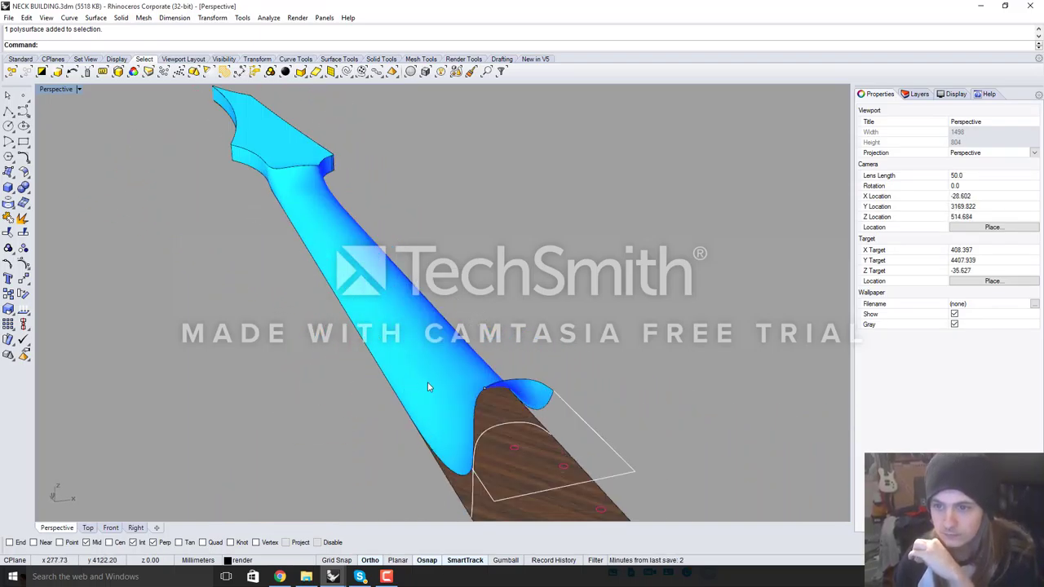
right_click_drag(426, 384, 475, 384)
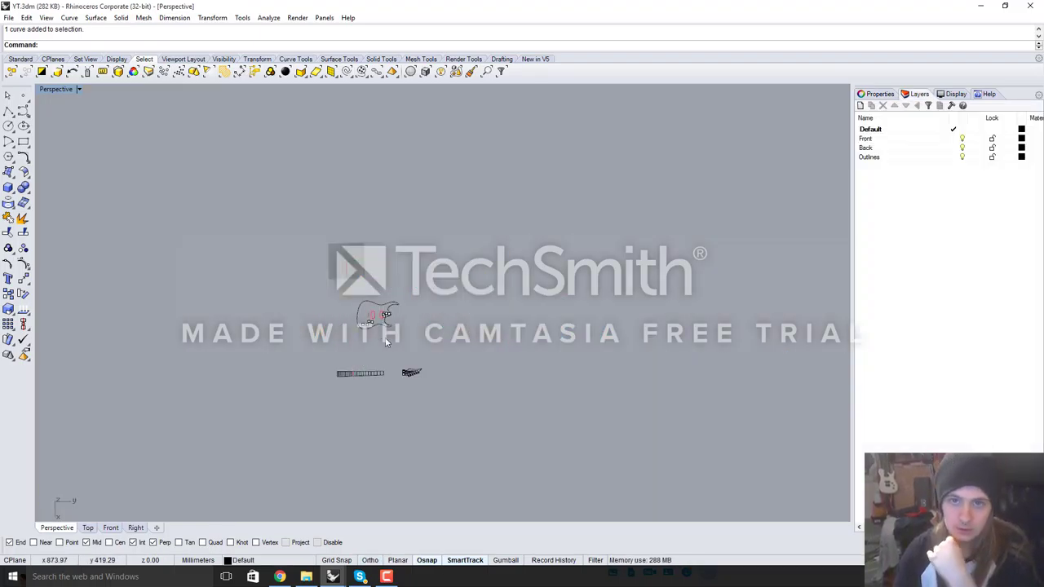
In YT.3dm, examine the body outline, the neck mounting points and the neck pickup cavity
scroll(392, 312, "up", 5)
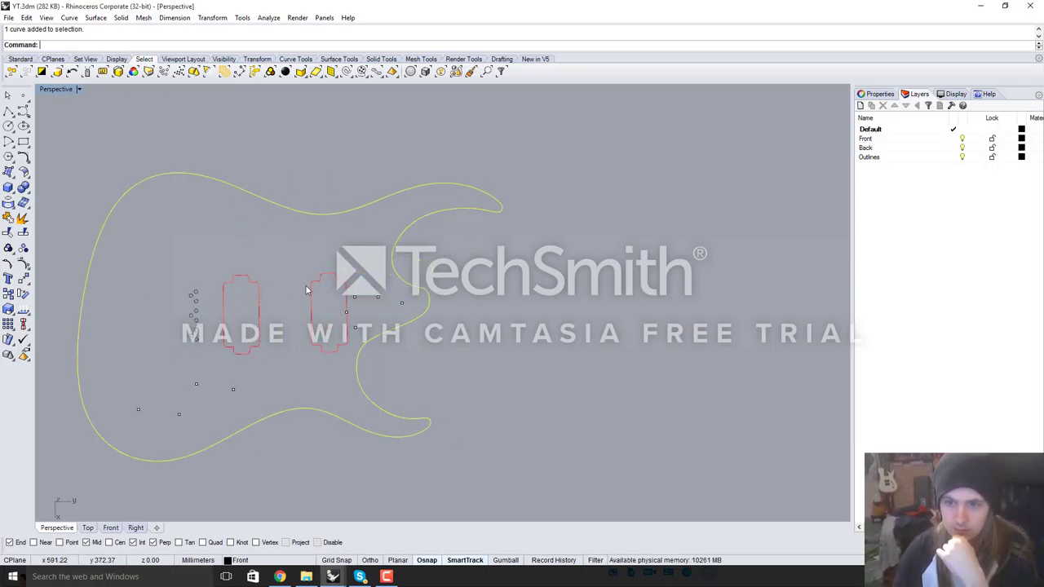
left_click(365, 172)
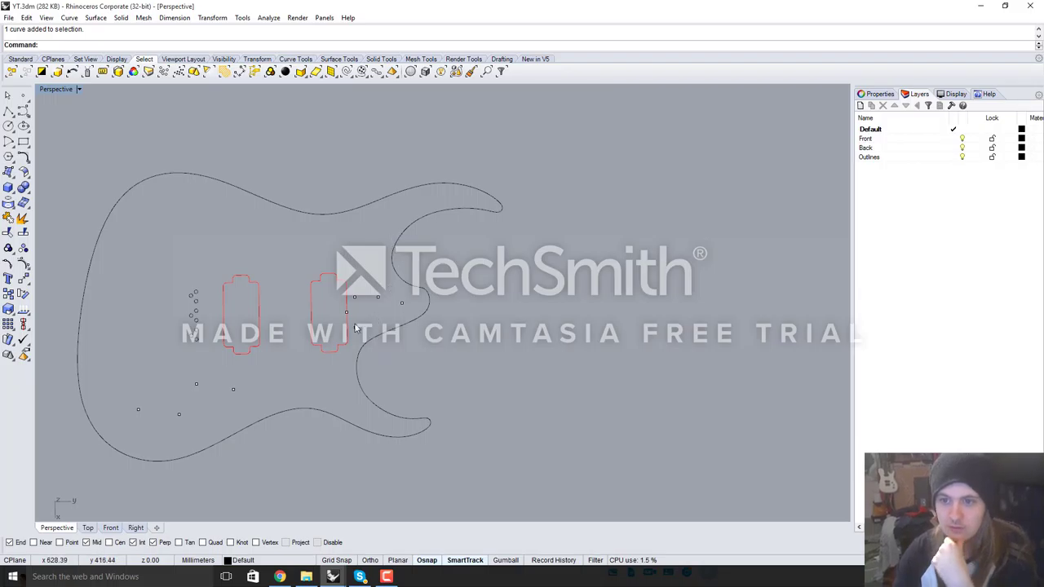
scroll(344, 325, "up", 3)
scroll(348, 311, "down", 3)
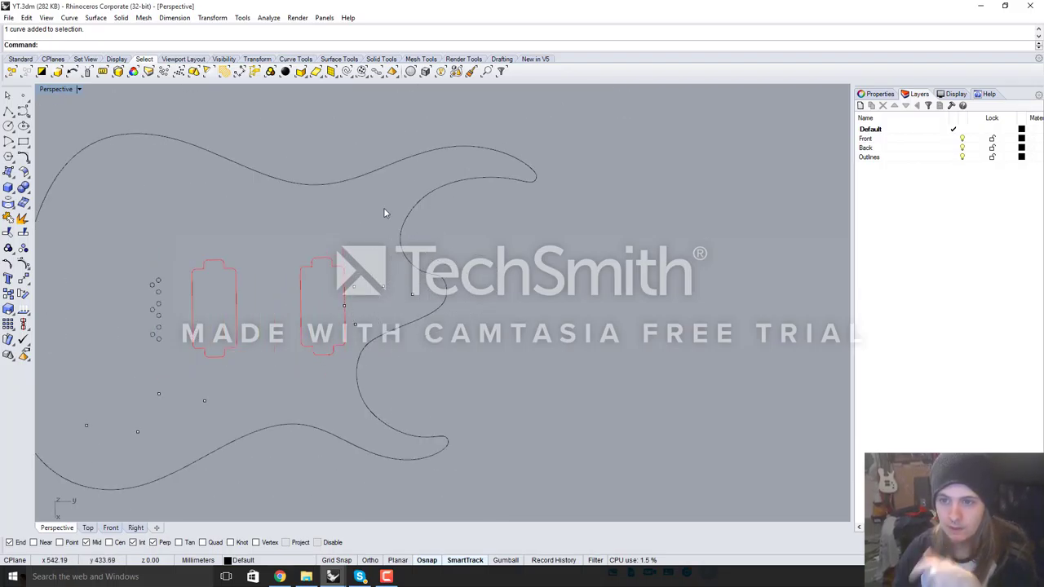
left_click(403, 161)
scroll(424, 307, "up", 3)
left_click(318, 261)
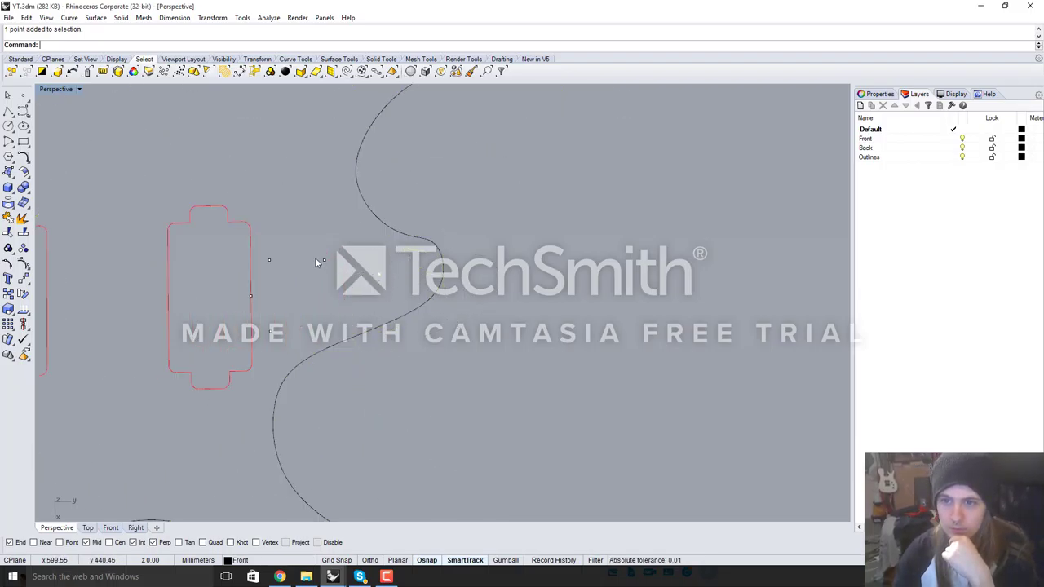
left_click(303, 261)
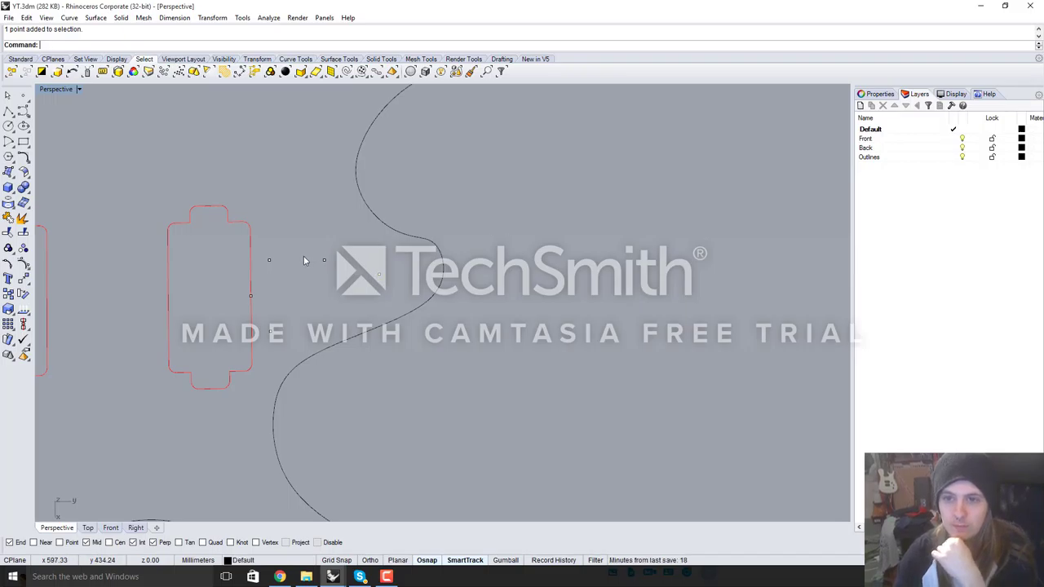
left_click(250, 265)
scroll(272, 285, "down", 6)
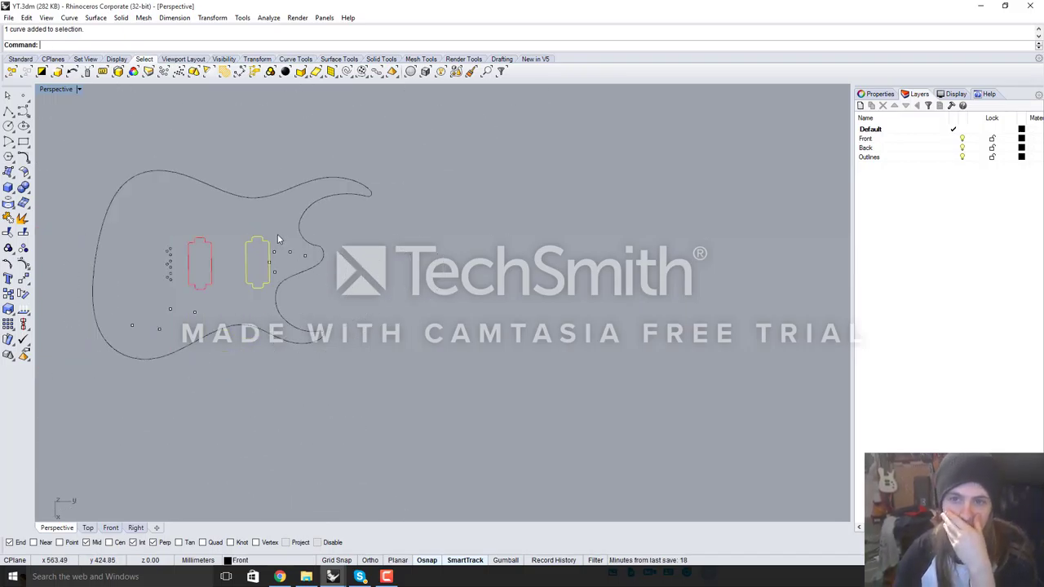
Compare the neck pocket area of the body with the separate fretboard and headstock drawings
scroll(271, 371, "up", 2)
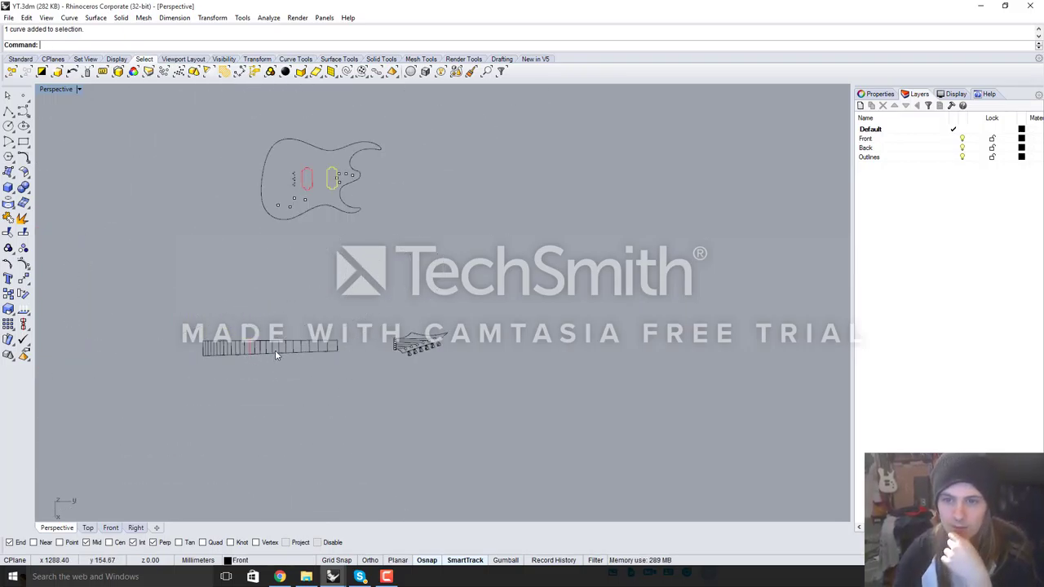
scroll(356, 160, "up", 6)
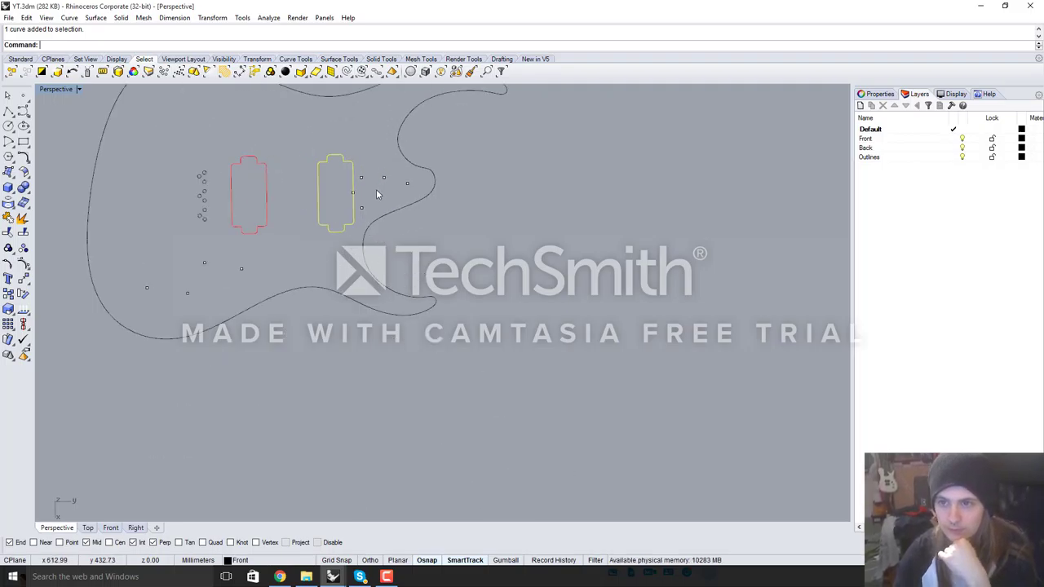
scroll(371, 208, "down", 5)
right_click_drag(369, 266, 405, 353)
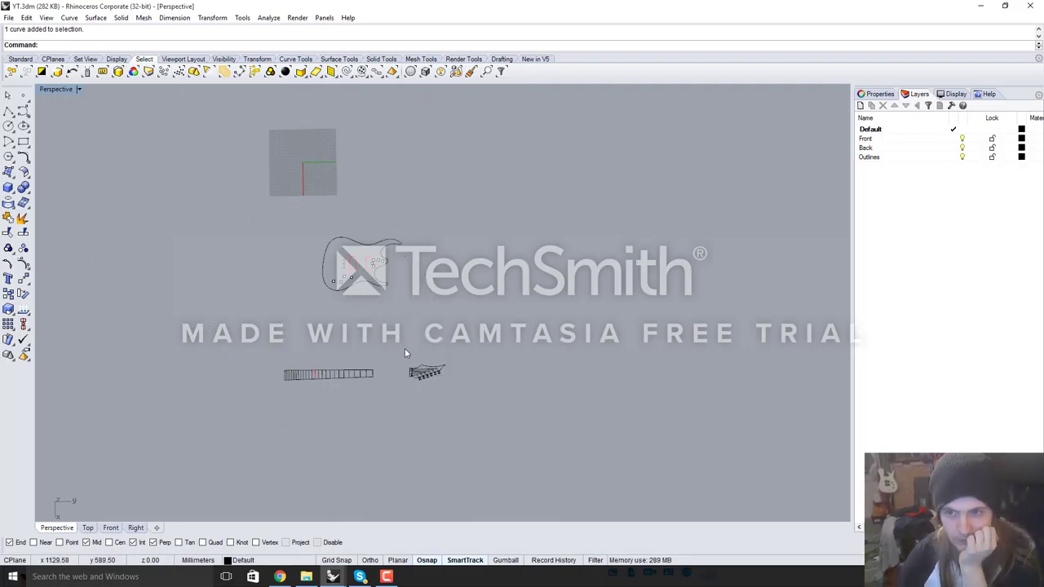
scroll(396, 249, "up", 2)
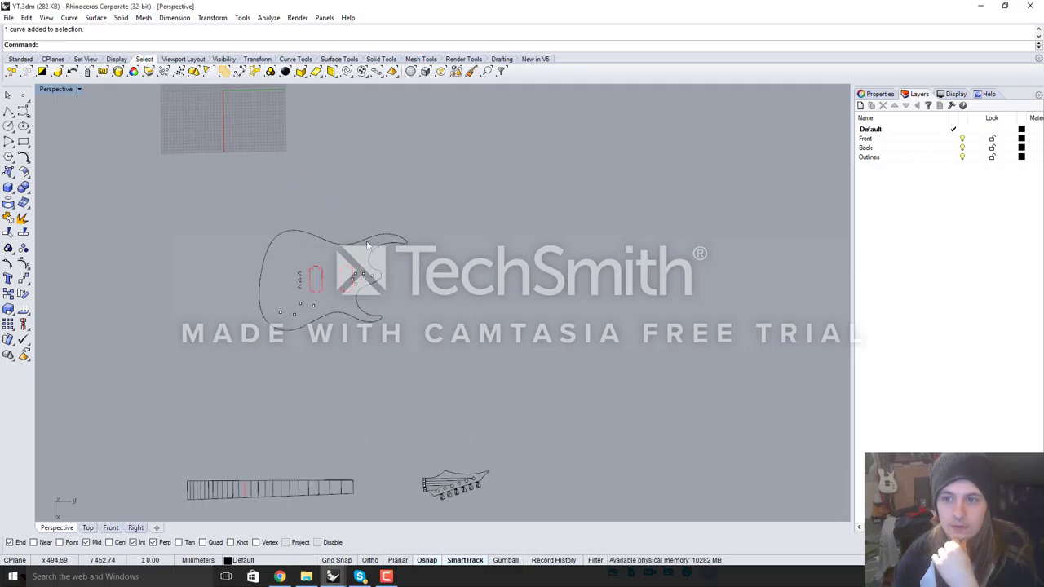
scroll(376, 269, "up", 6)
left_click(368, 268)
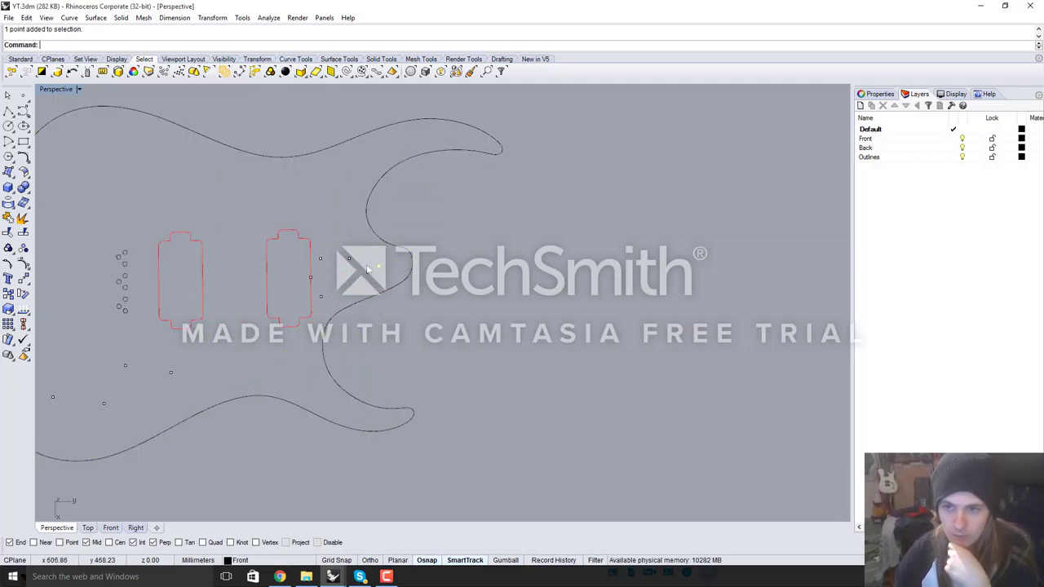
scroll(443, 320, "down", 8)
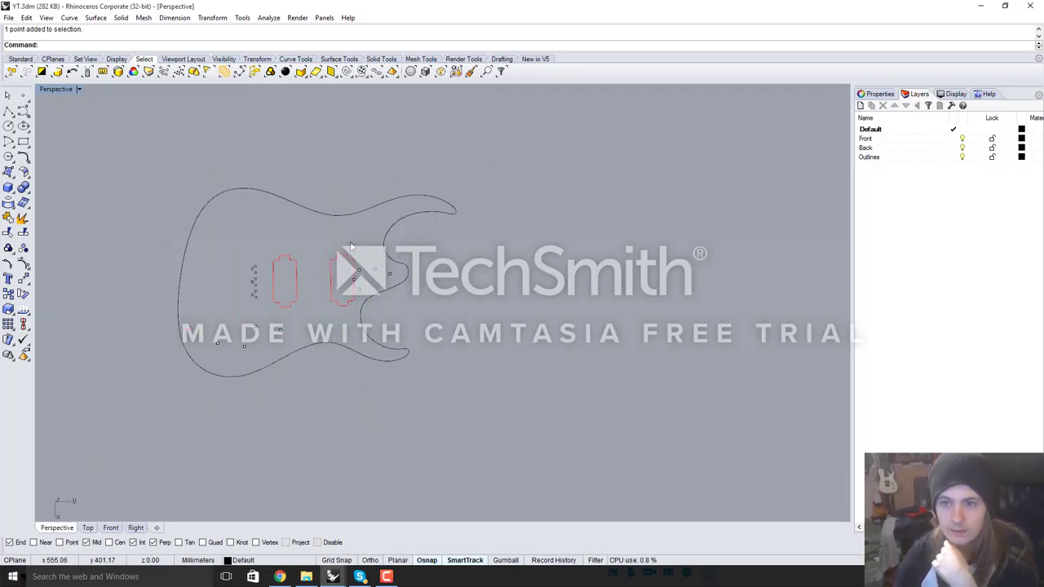
Examine how the fretboard drawing relates to the neck pickup cavity and the mounting points on the body
left_click(295, 458)
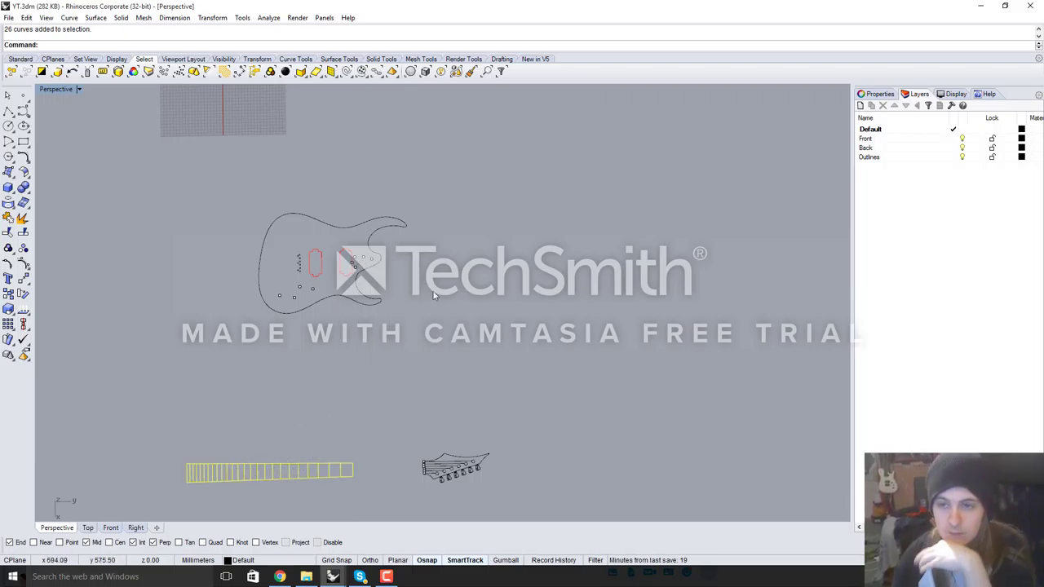
key("Escape")
scroll(363, 265, "up", 6)
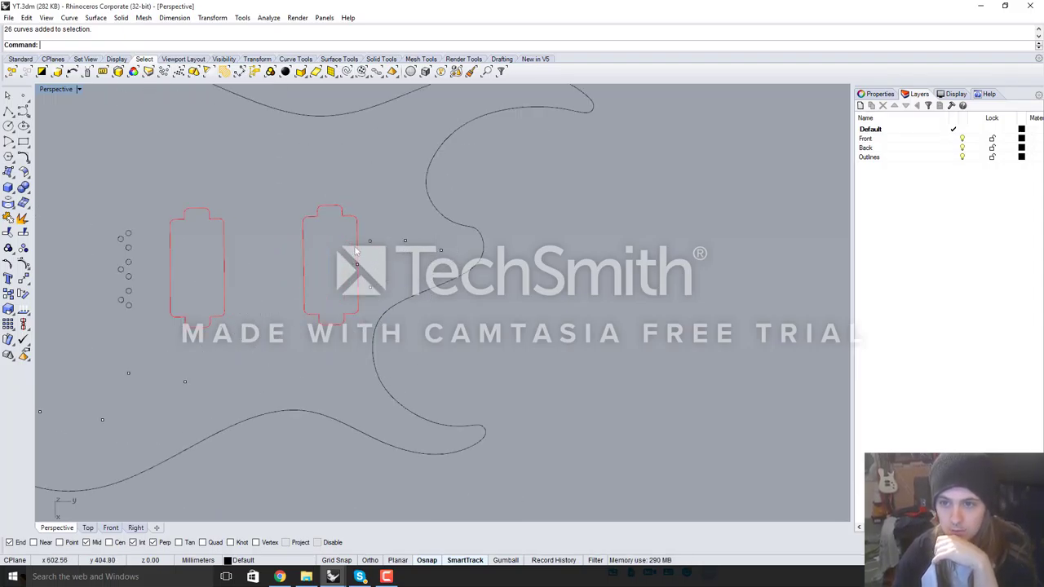
left_click(358, 250)
scroll(363, 274, "down", 8)
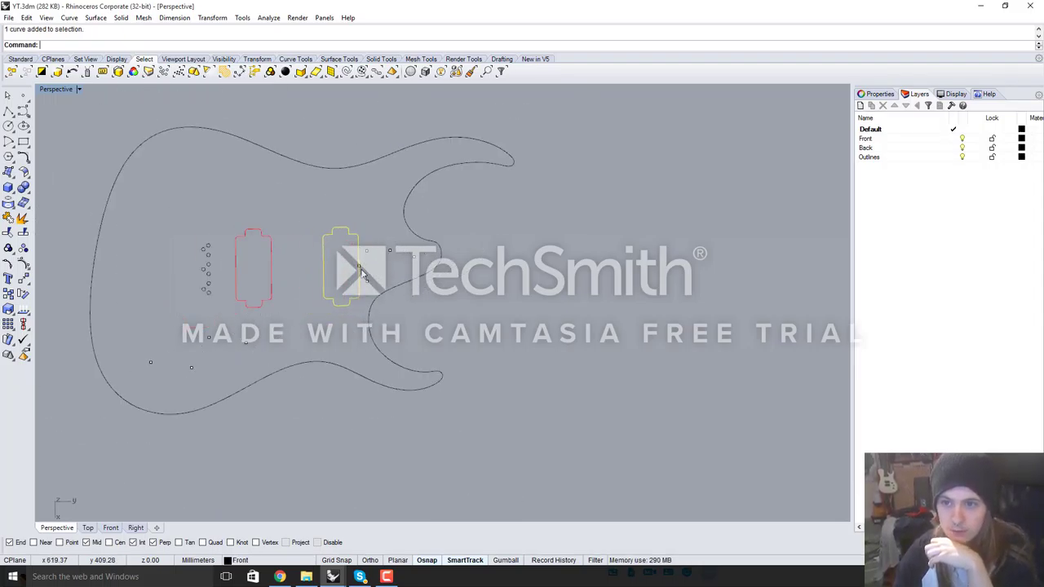
scroll(265, 428, "up", 6)
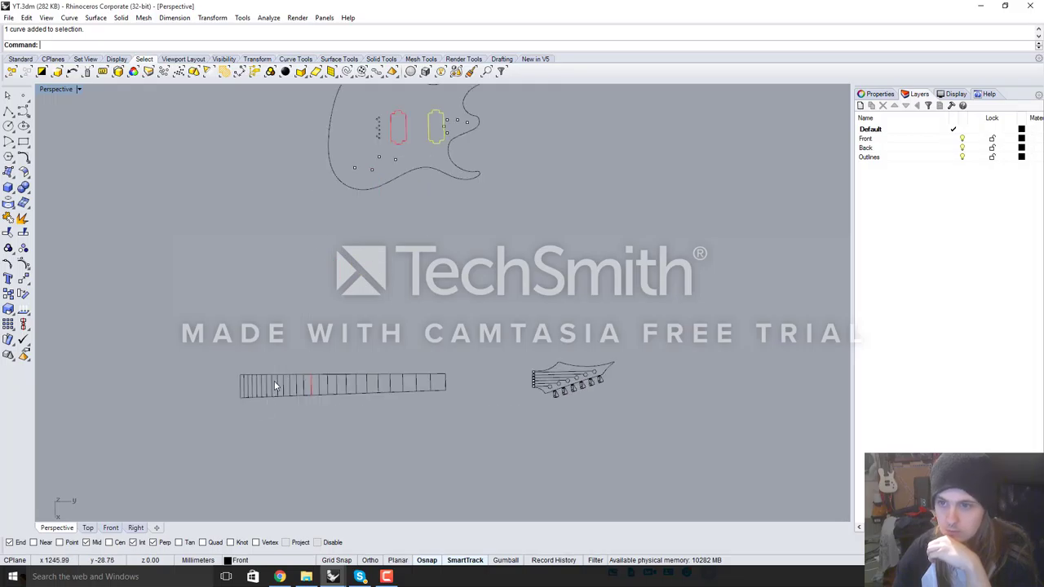
scroll(277, 391, "down", 8)
scroll(367, 258, "up", 6)
scroll(344, 297, "up", 8)
scroll(345, 298, "up", 3)
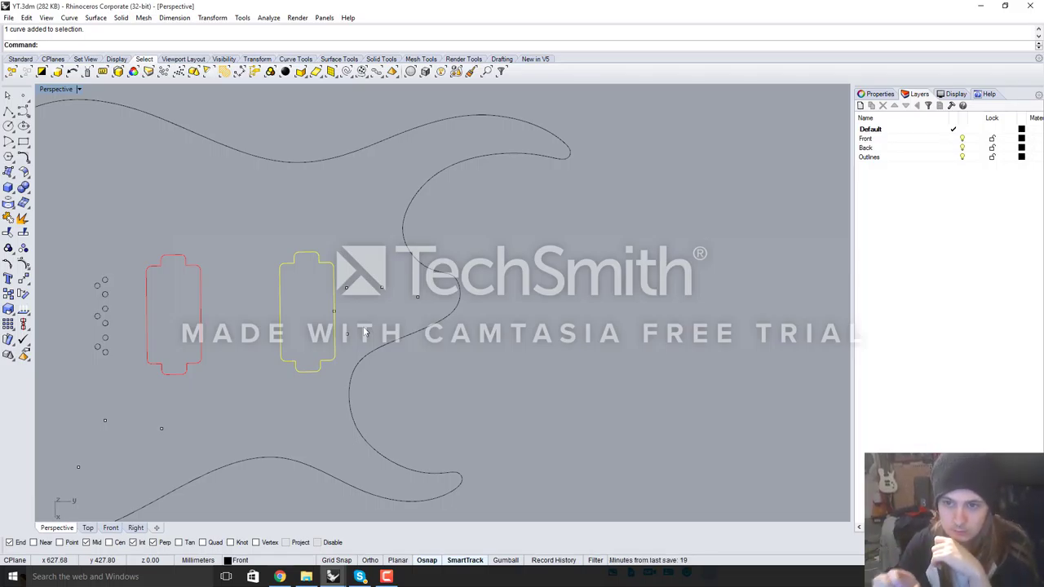
Clear the neck pickup cavity selection and select the fretboard outline with its fret lines
left_click(543, 375)
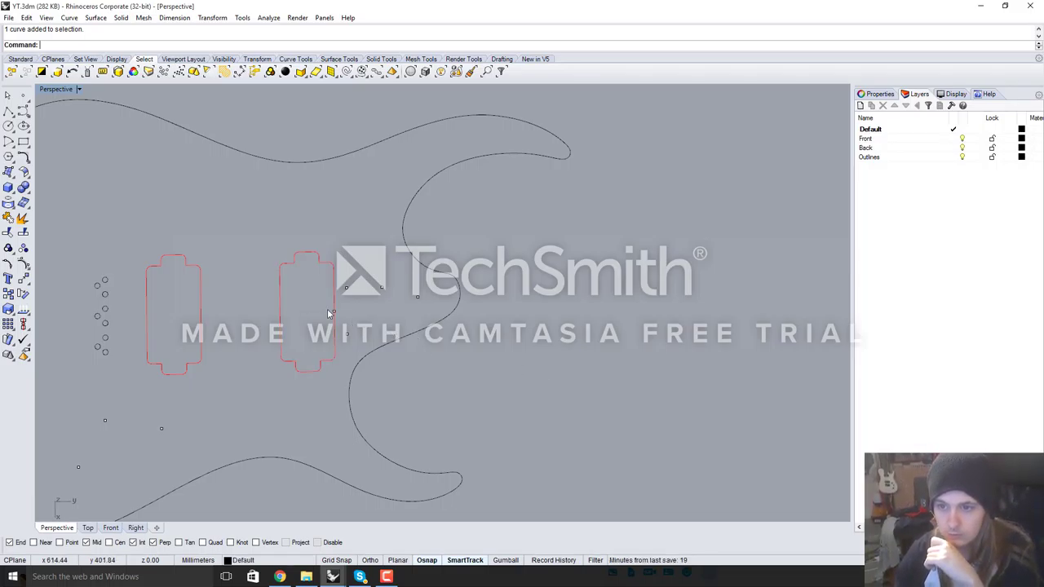
scroll(328, 310, "down", 5)
scroll(353, 305, "down", 4)
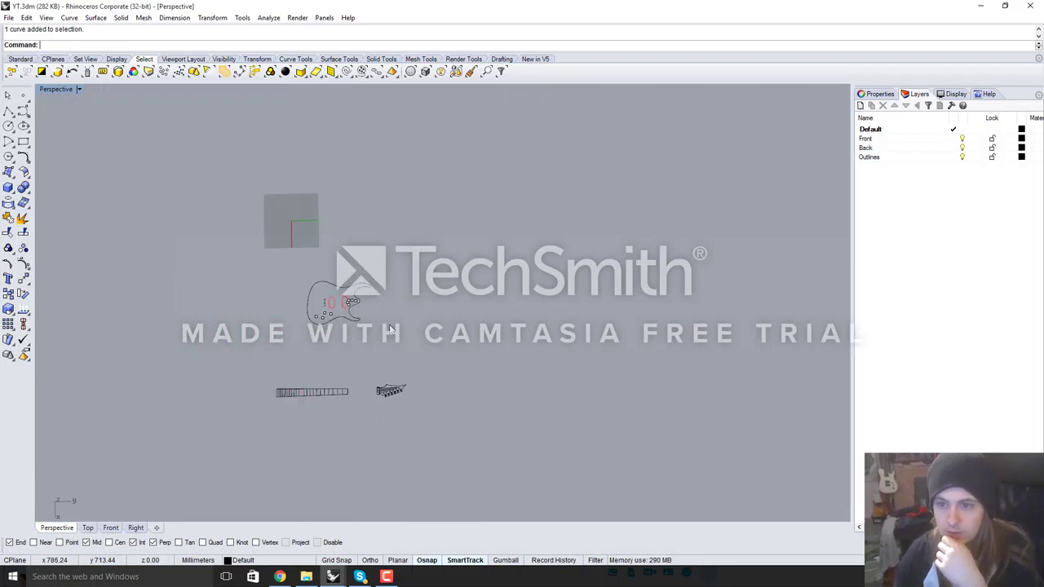
scroll(386, 397, "up", 2)
left_click(303, 383)
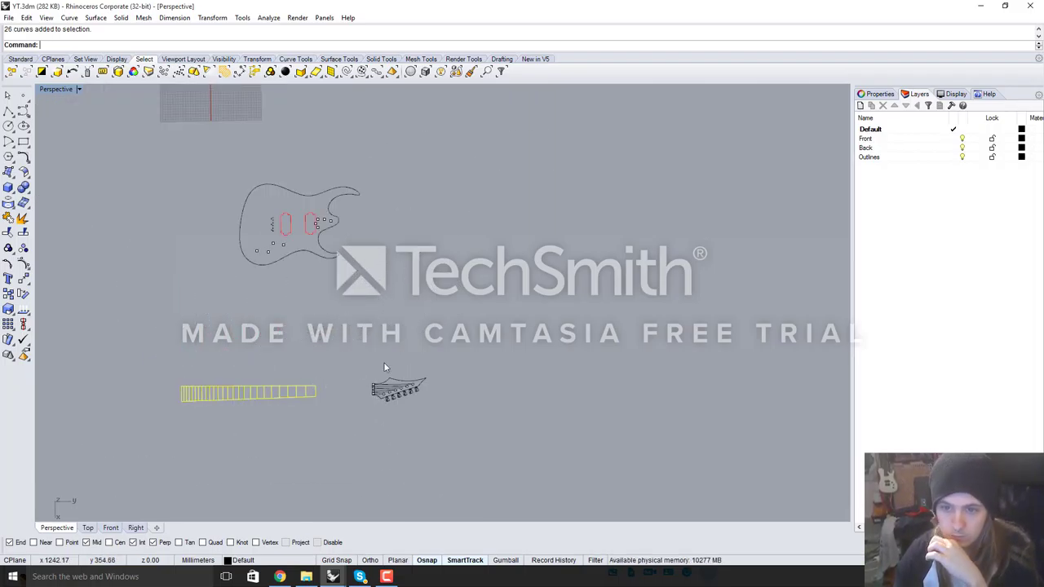
scroll(441, 335, "down", 6)
scroll(346, 380, "up", 11)
scroll(326, 361, "up", 3)
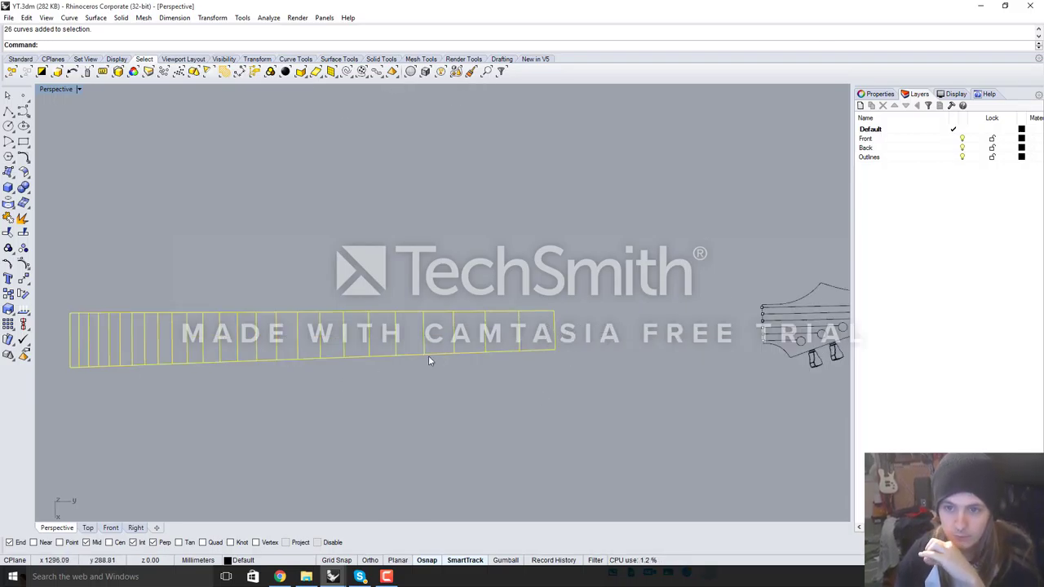
Clear the fretboard selection and examine the headstock drawing, selecting its outline, strings and tuners as a group
left_click(291, 241)
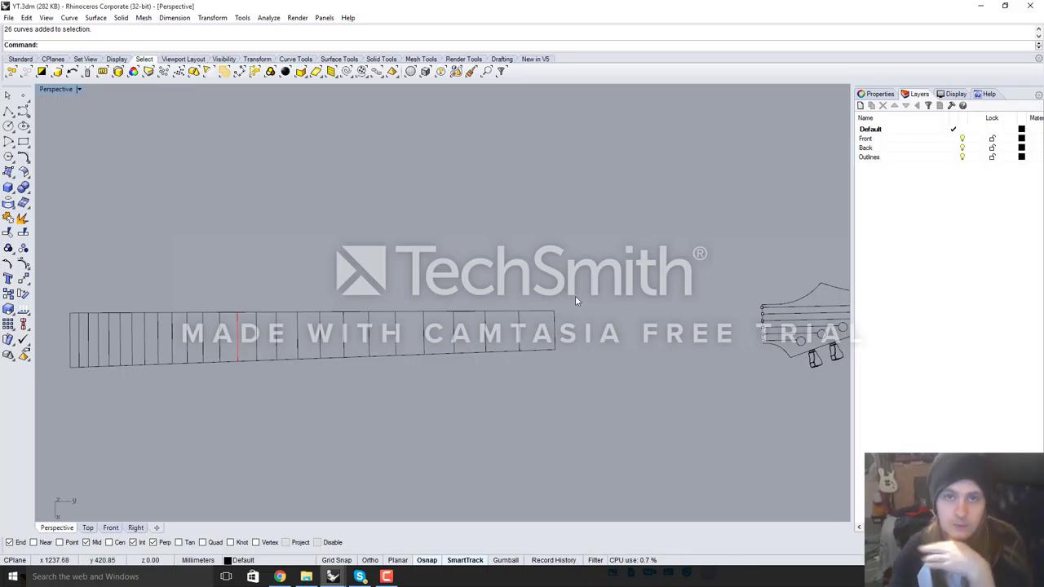
scroll(490, 293, "down", 14)
scroll(461, 324, "up", 6)
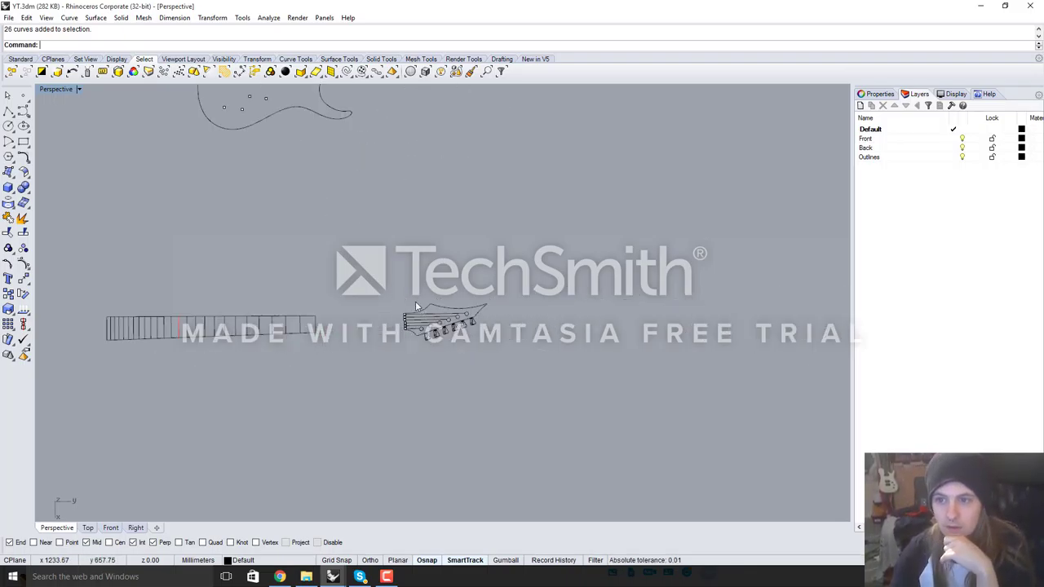
scroll(416, 306, "up", 2)
left_click_drag(359, 295, 601, 414)
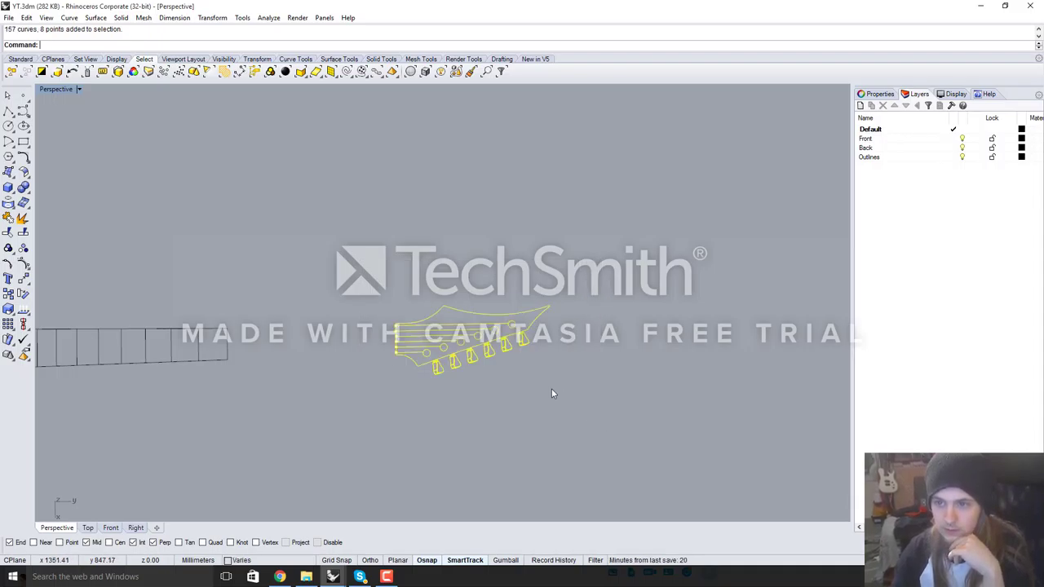
key("Escape")
scroll(616, 398, "down", 3)
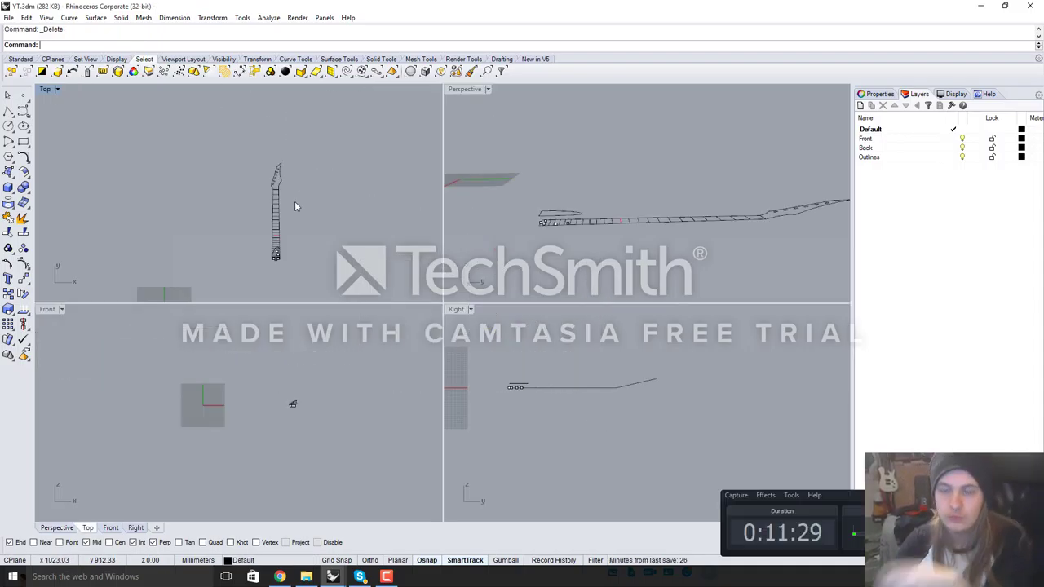
Place a point object at the midpoint of the first fret line on the assembled neck drawing in the Top view
scroll(299, 205, "up", 5)
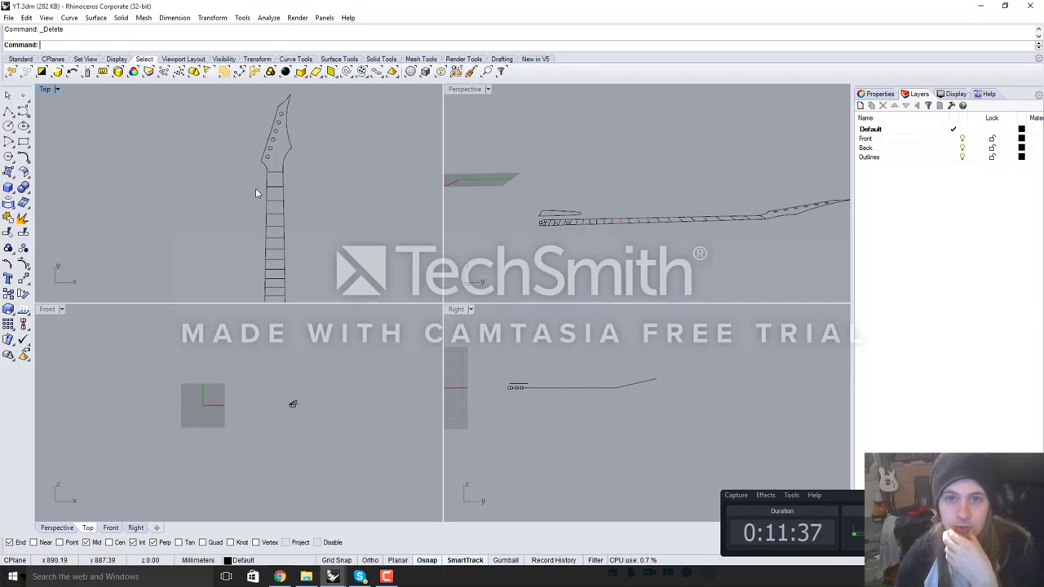
left_click(24, 95)
scroll(310, 227, "up", 4)
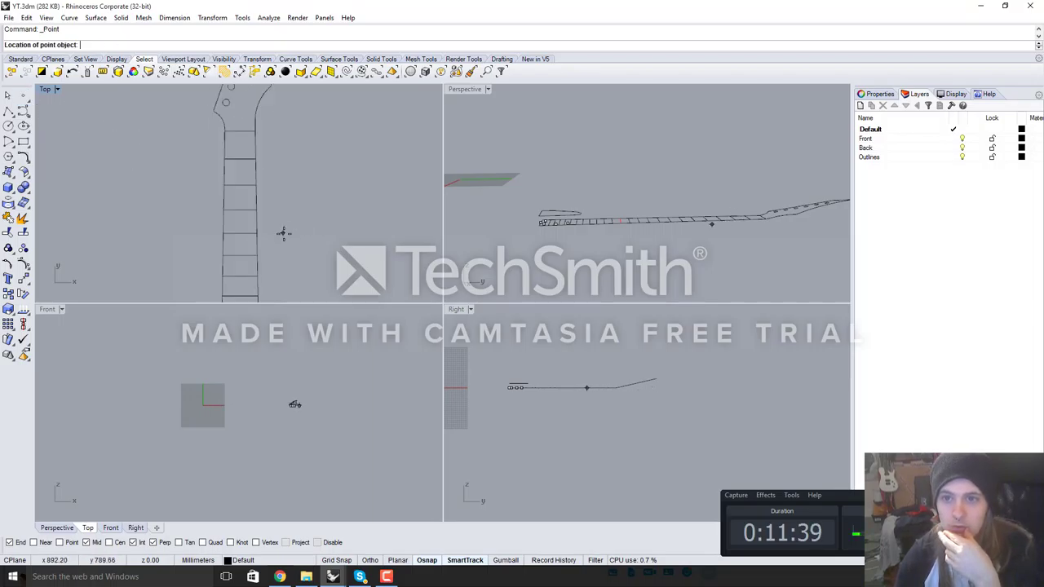
scroll(284, 230, "down", 3)
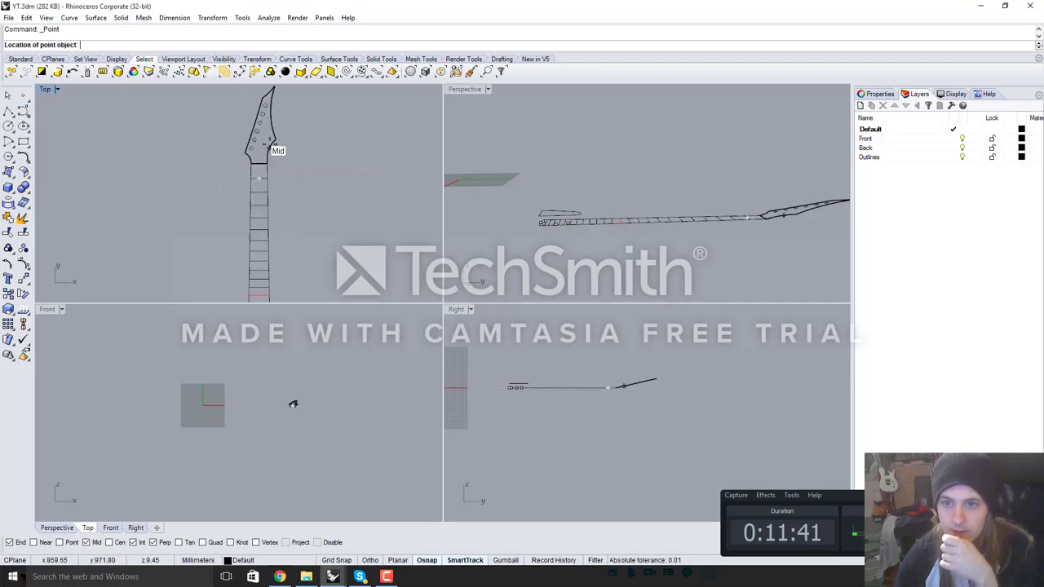
scroll(269, 144, "down", 5)
scroll(264, 243, "up", 11)
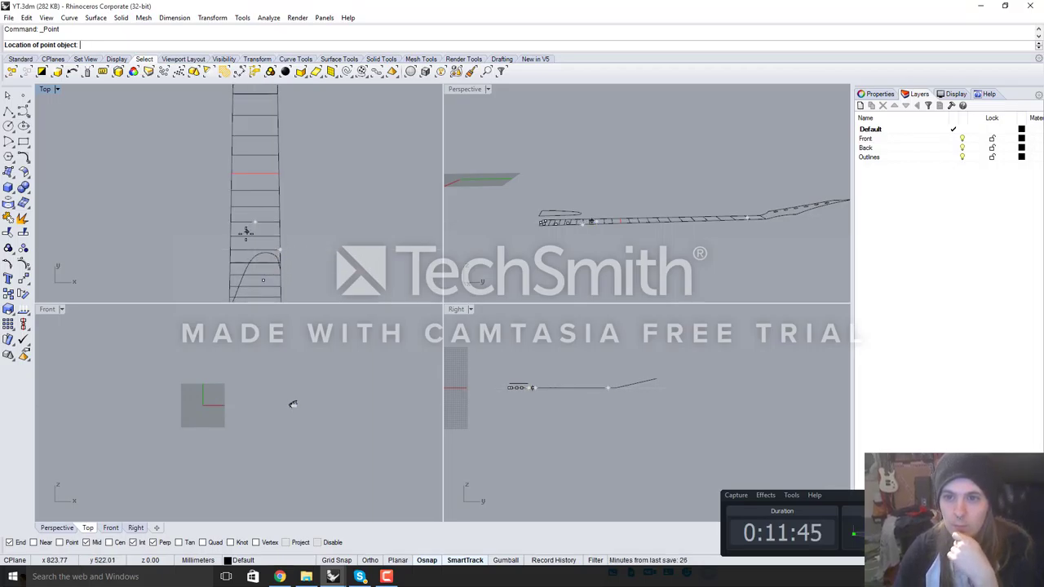
scroll(261, 228, "down", 1)
scroll(284, 270, "down", 6)
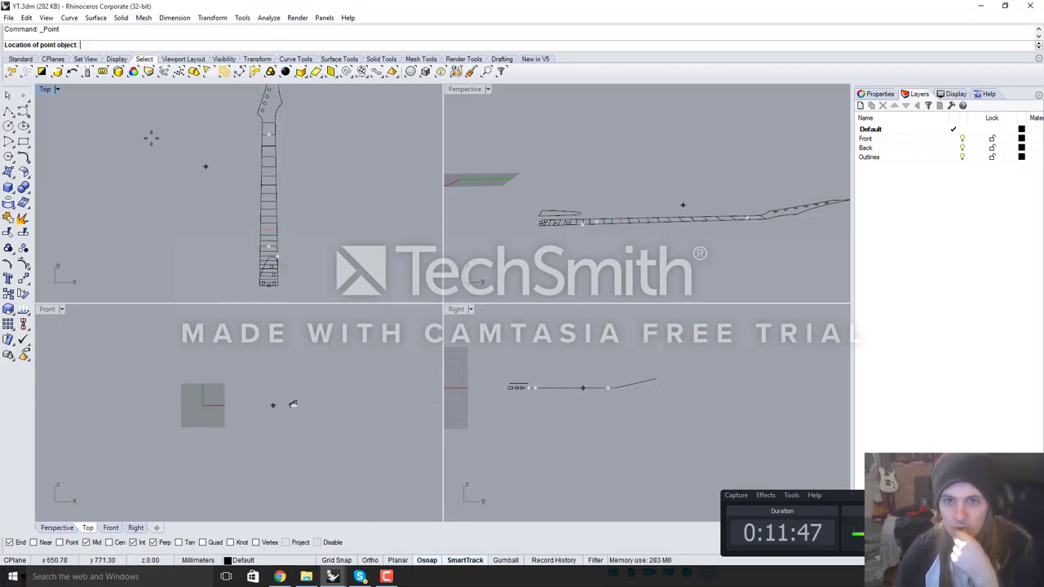
scroll(60, 133, "down", 4)
scroll(183, 128, "up", 6)
scroll(244, 137, "up", 4)
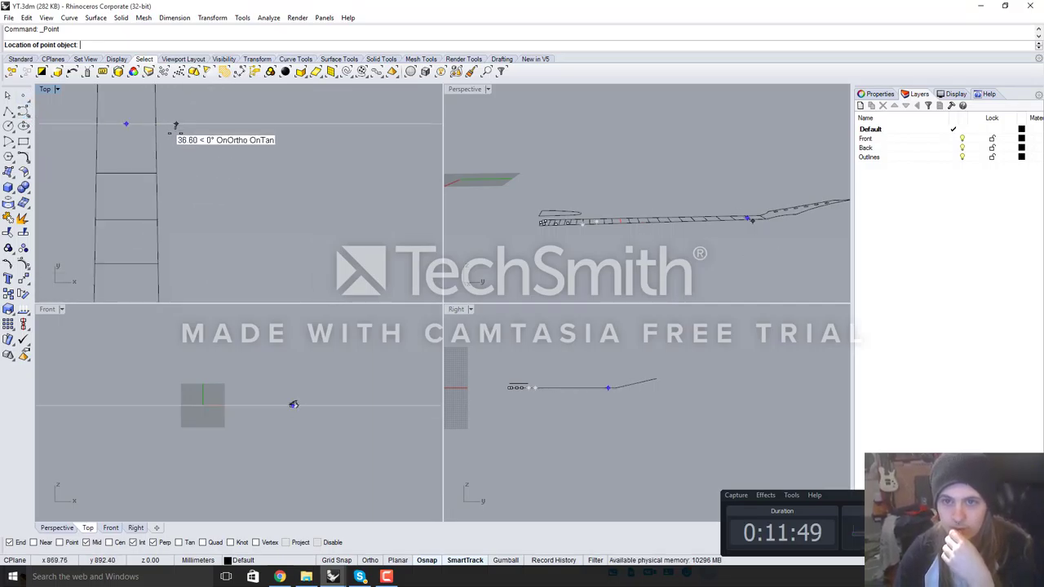
left_click(116, 122)
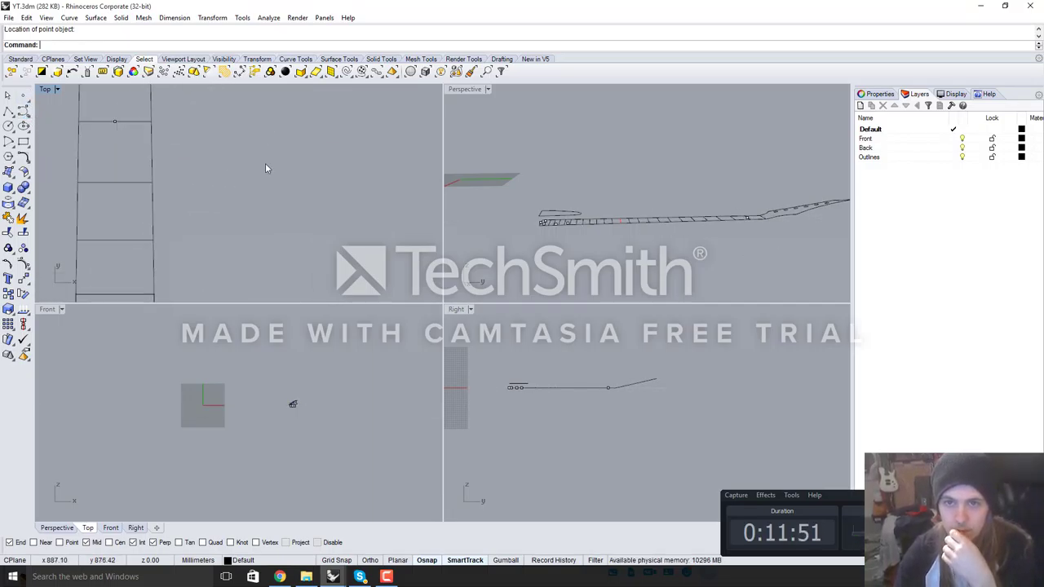
Move the new midpoint marker 14 mm straight toward the headstock from the first fret line, then deselect it
scroll(269, 168, "down", 3)
left_click(269, 215)
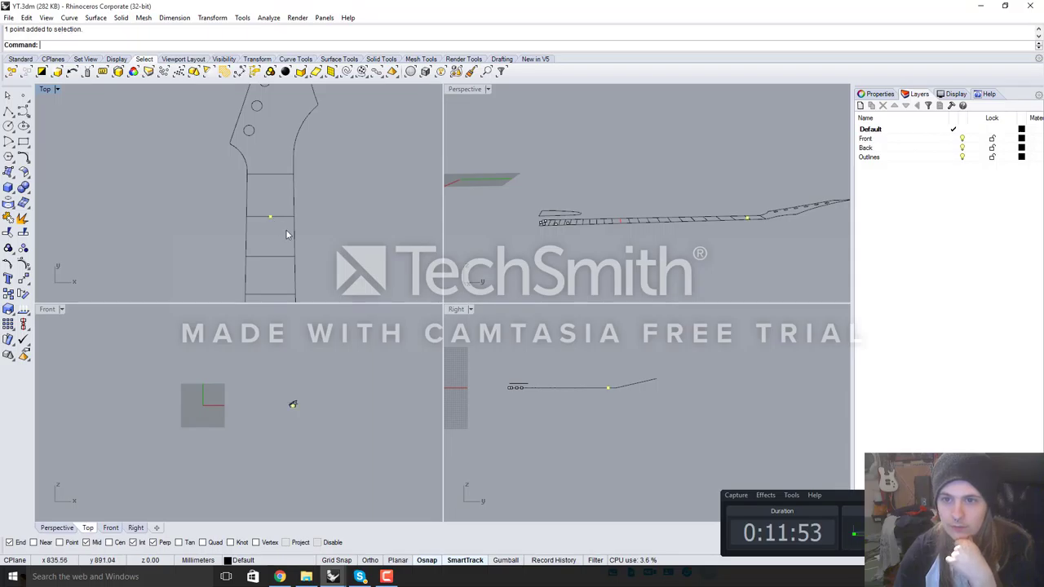
scroll(277, 224, "up", 3)
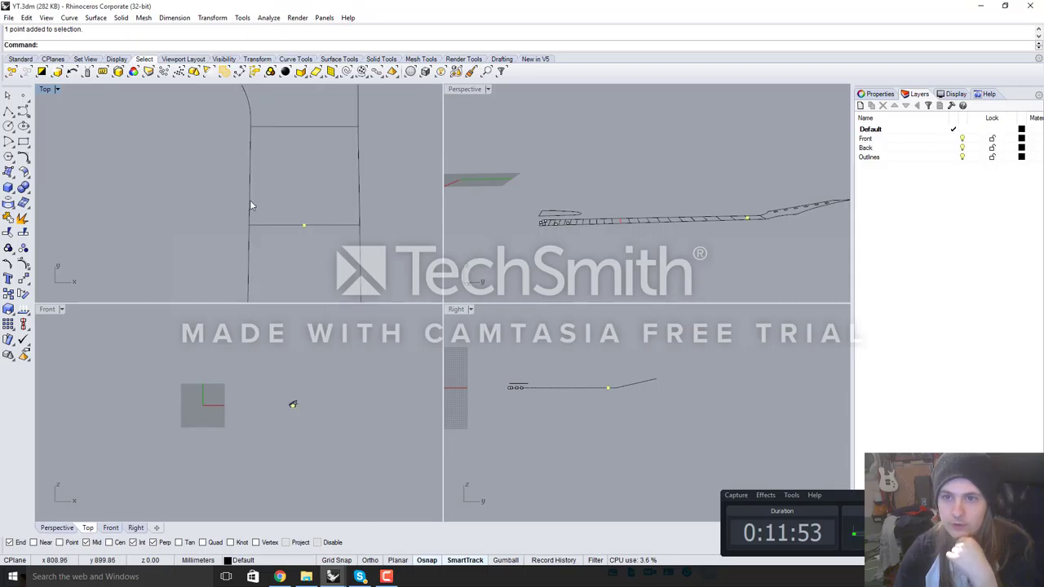
type("Mov")
key("Return")
left_click(303, 225)
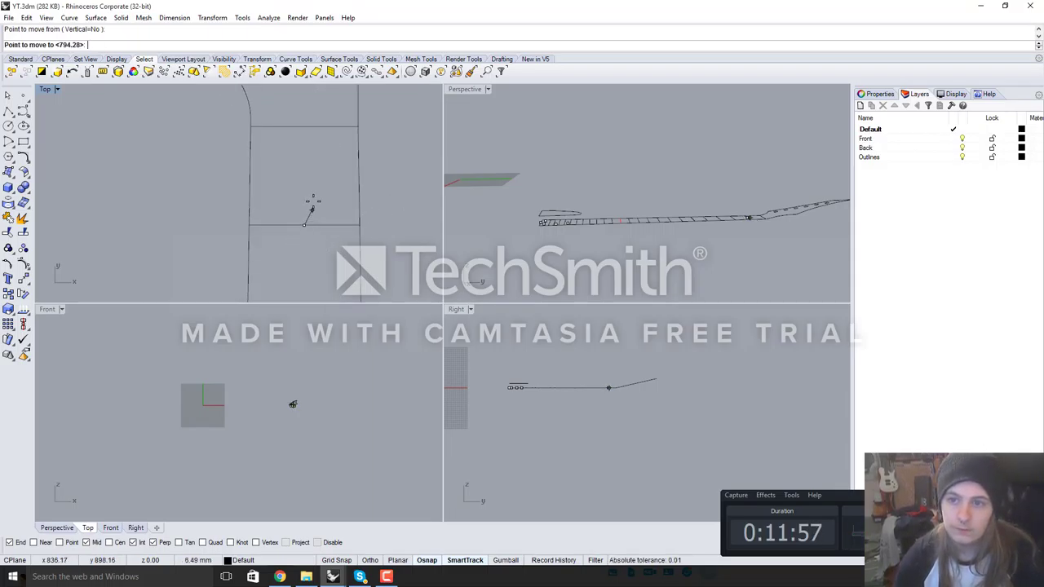
key("shift")
key("shift")
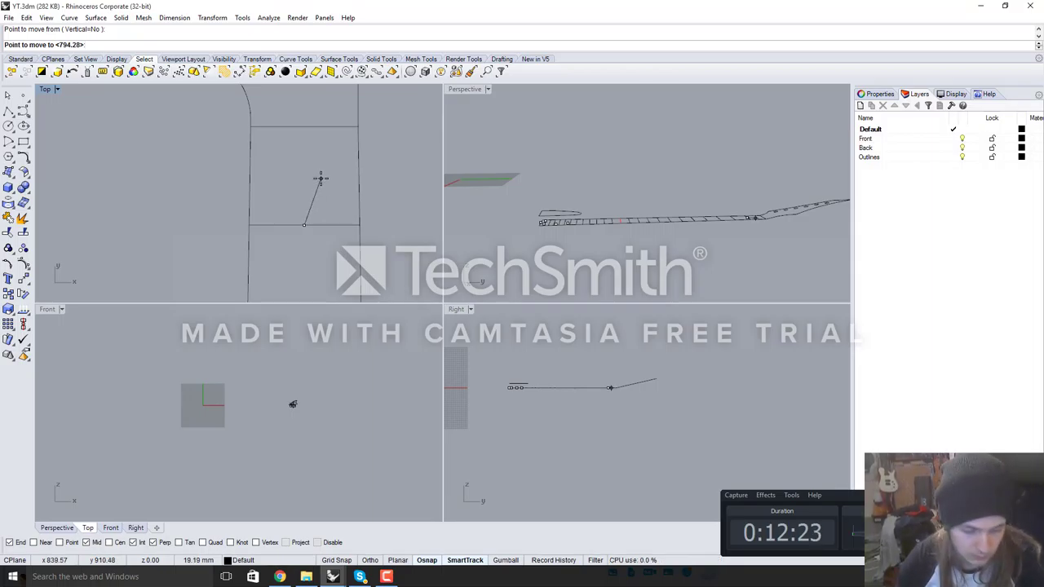
type("14")
key("Return")
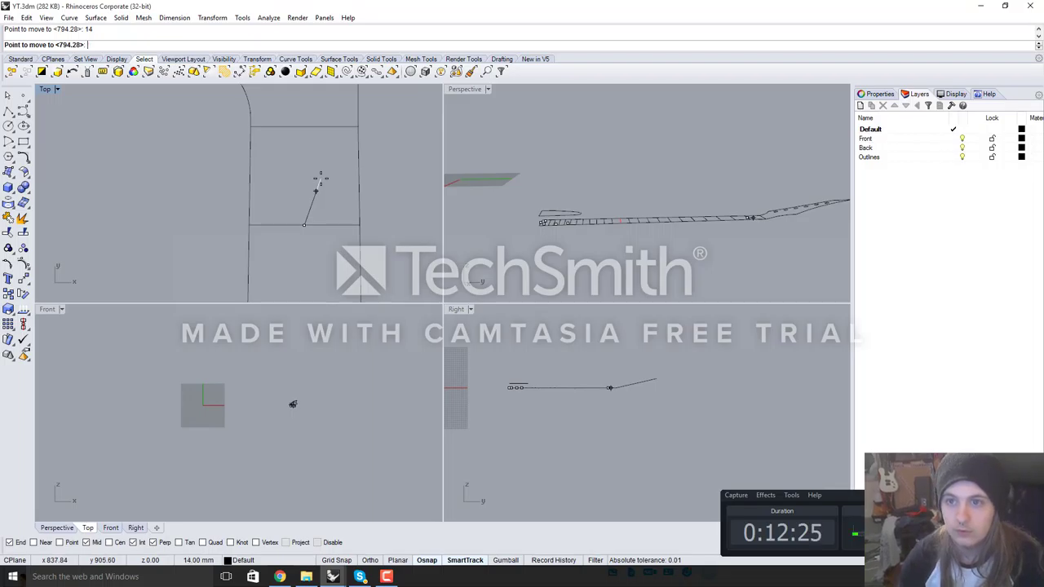
key("F8")
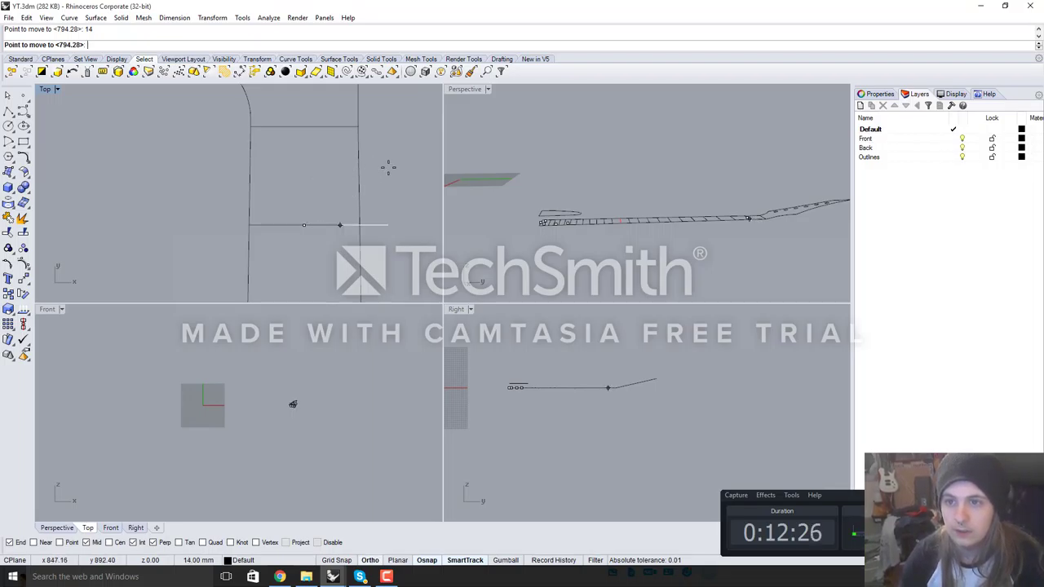
left_click(313, 146, "shift")
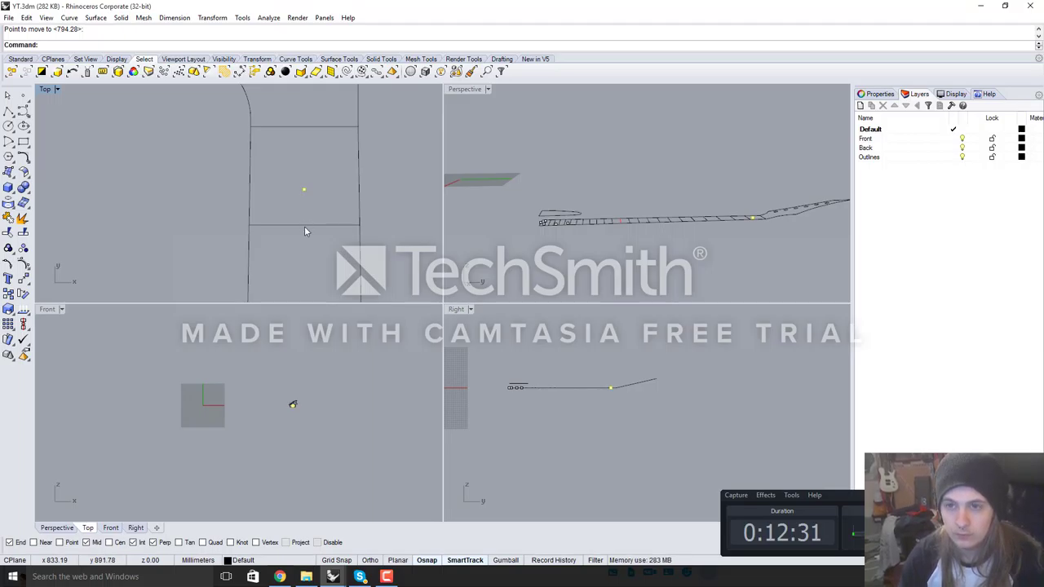
left_click(129, 193)
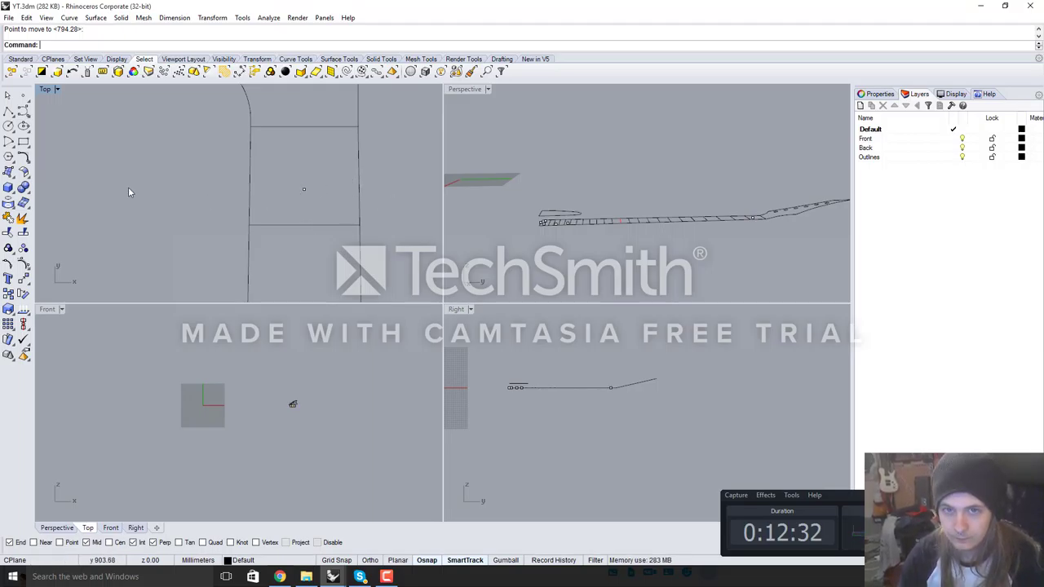
Draw a three-point rectangle along the full first fret line, using the Point snap to set its width at the offset point
left_click(24, 142)
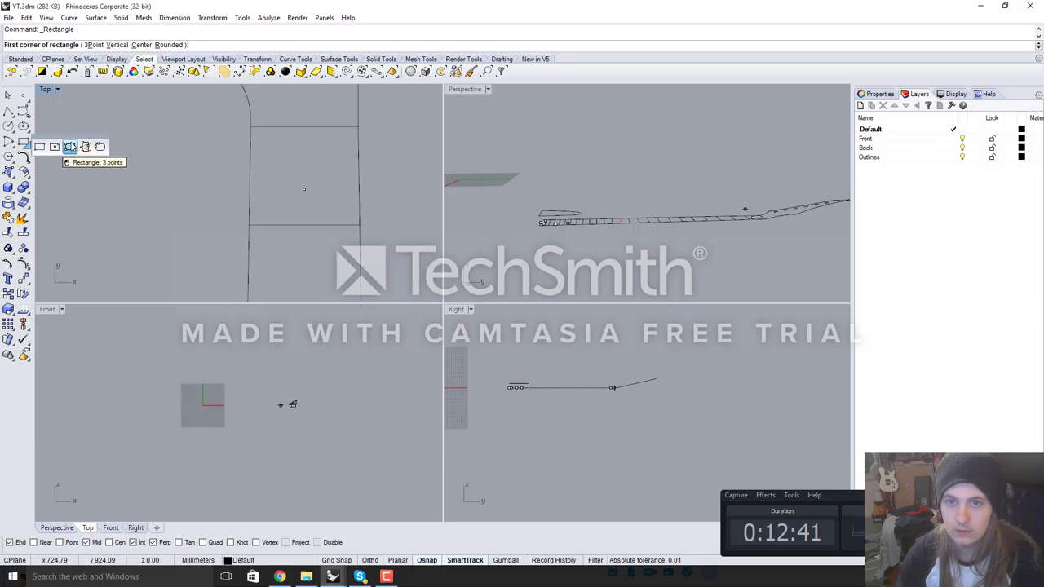
left_click(70, 147)
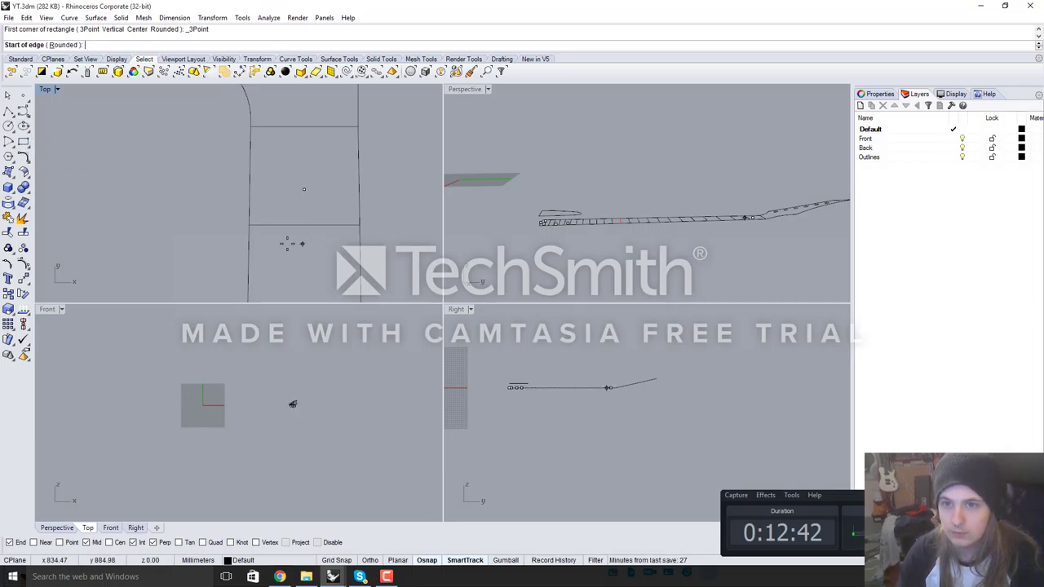
left_click(251, 225)
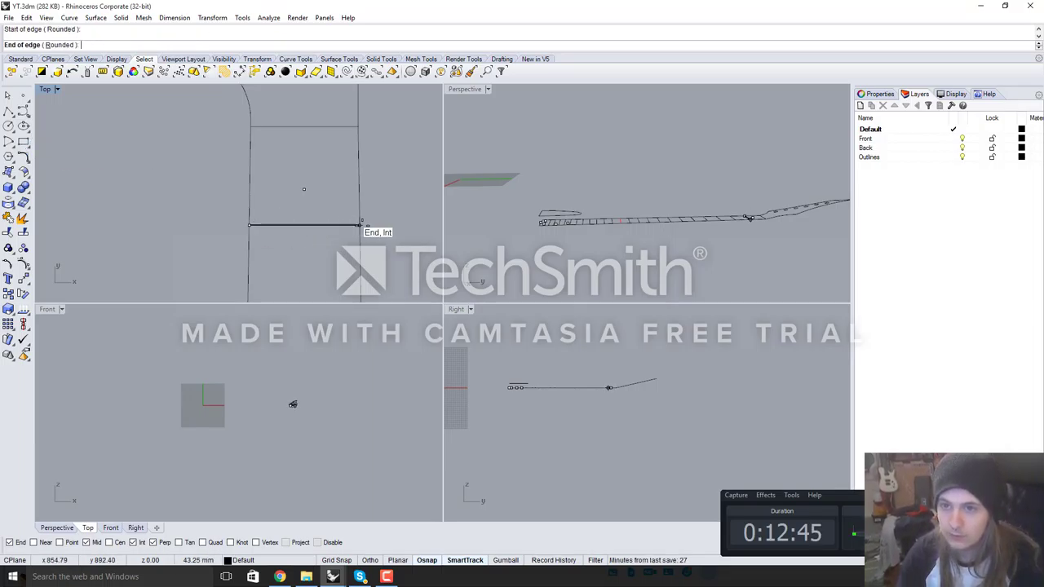
left_click(360, 225)
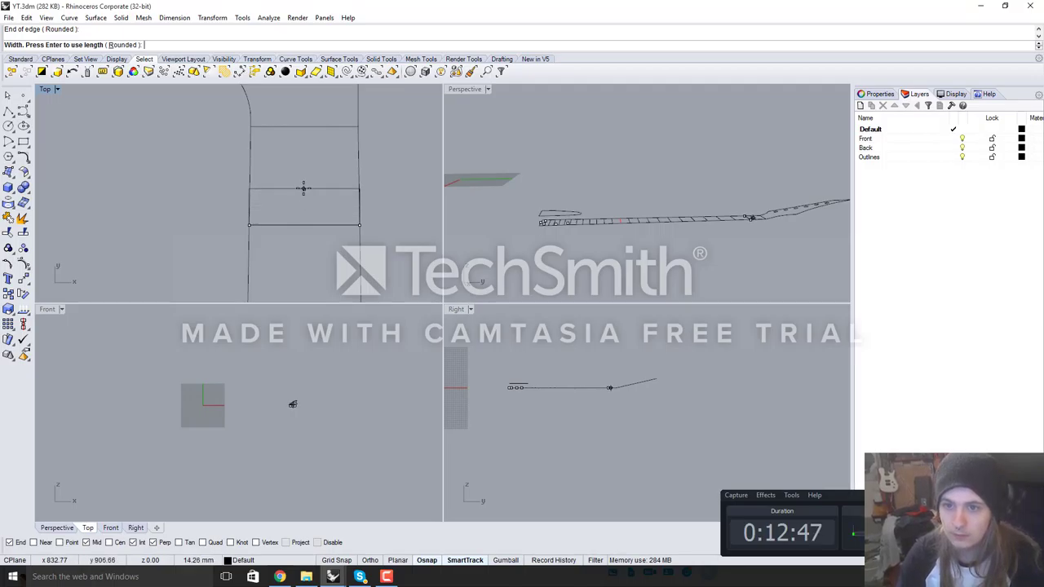
left_click(66, 542)
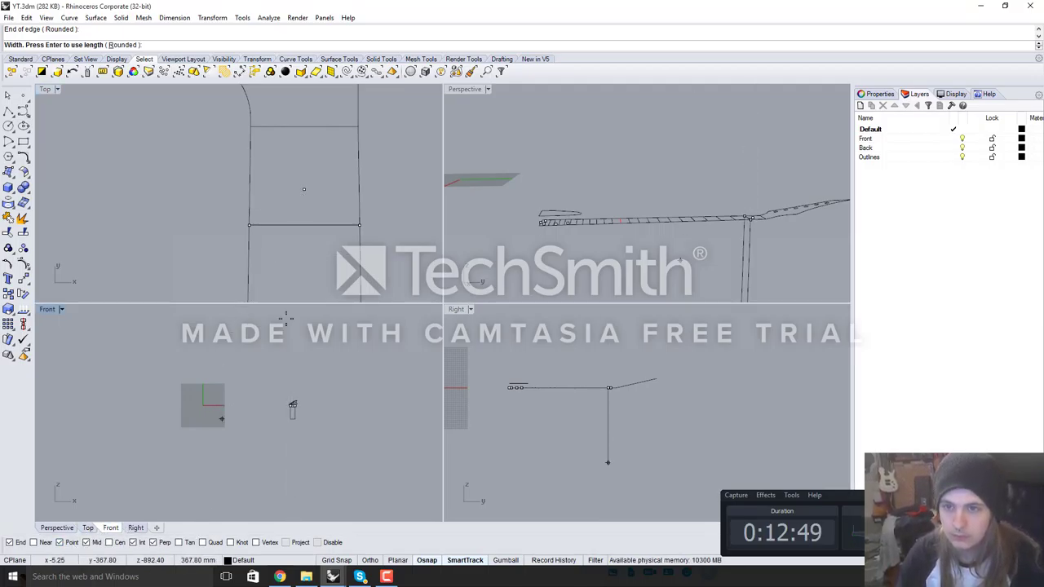
left_click(306, 189)
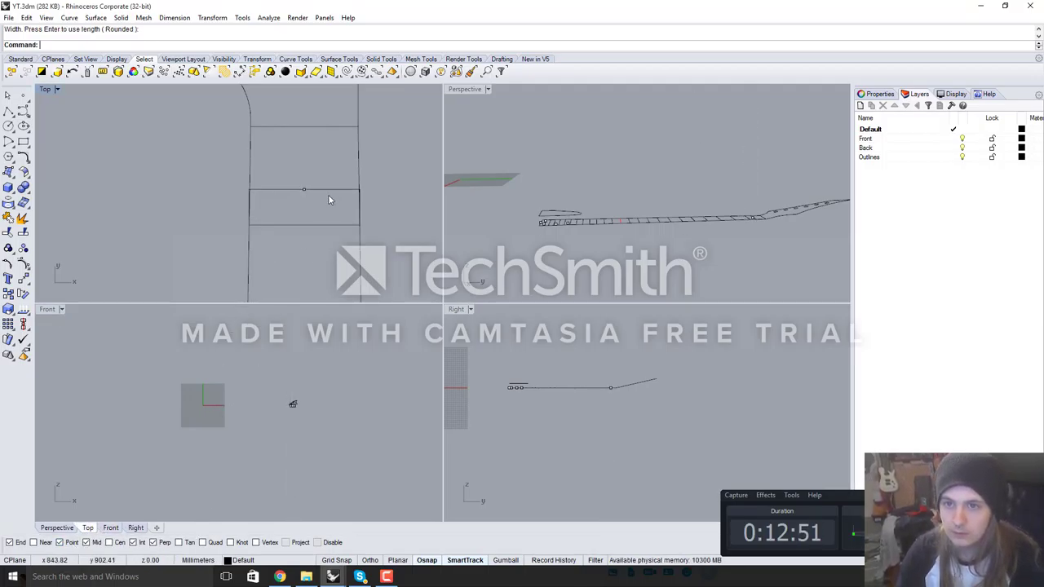
Compare both short sides of the new rectangle with the tapering neck edges beside the first fret
scroll(294, 190, "up", 3)
left_click(235, 214)
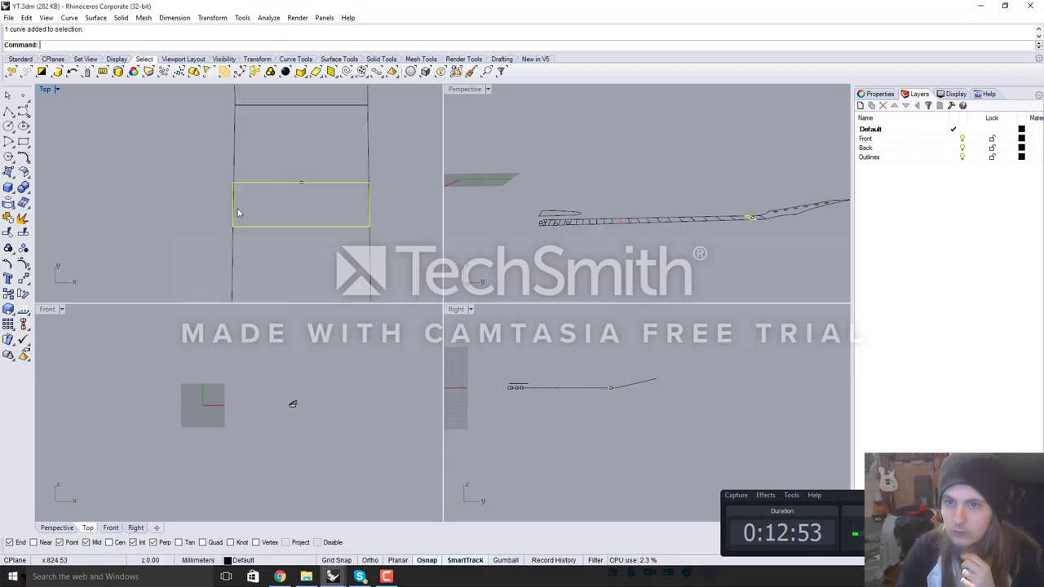
scroll(234, 204, "up", 5)
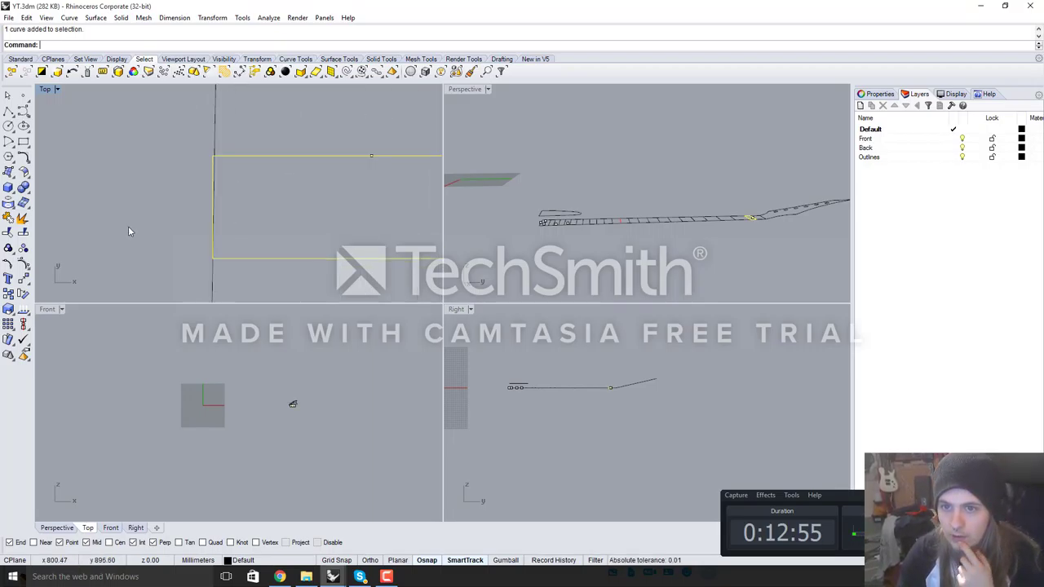
scroll(253, 236, "down", 5)
scroll(310, 233, "up", 6)
scroll(324, 210, "up", 2)
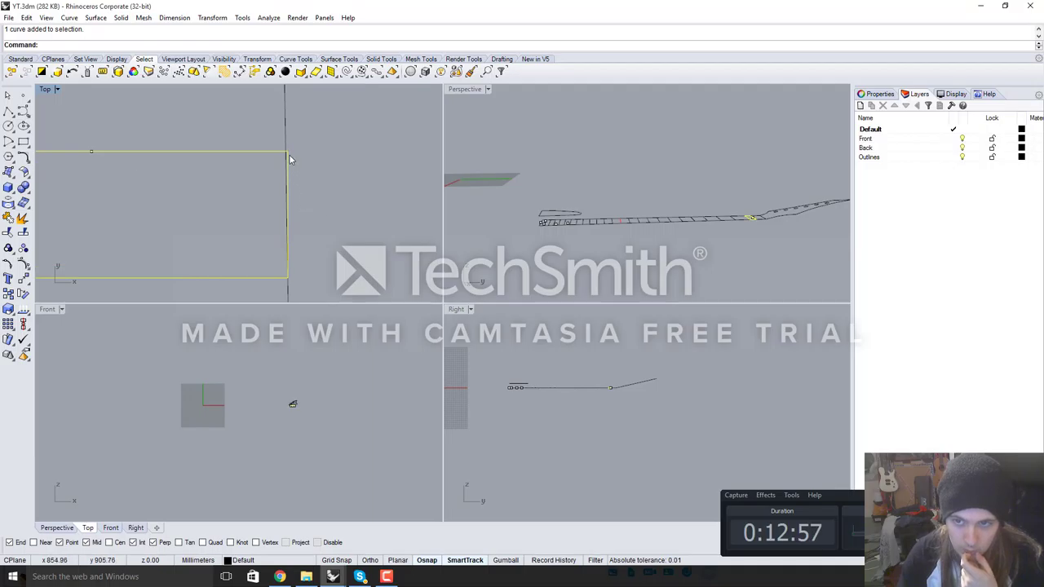
left_click(337, 183)
scroll(356, 173, "down", 6)
scroll(373, 196, "down", 2)
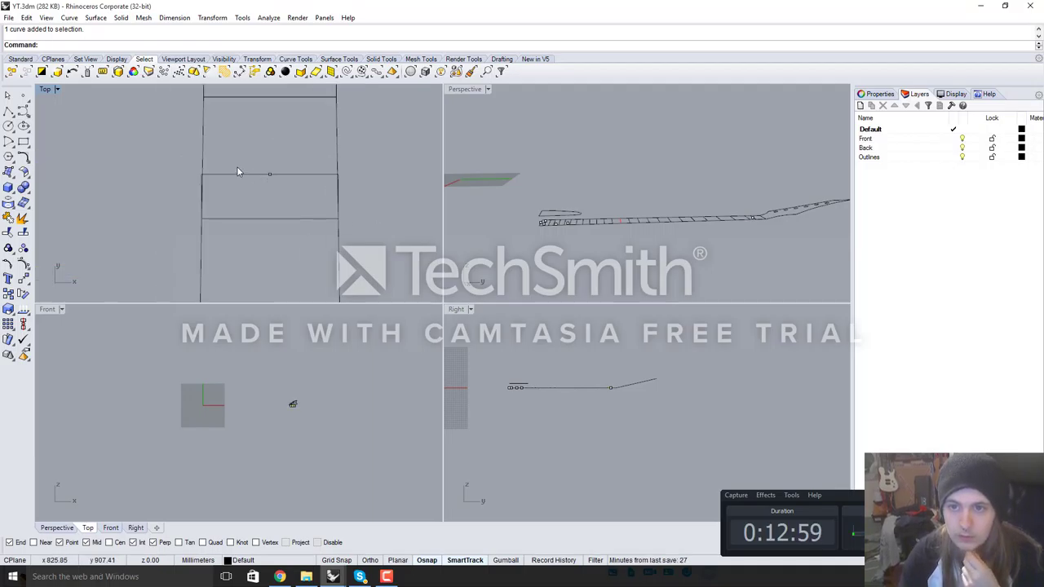
Start a degree-3 control point curve at the rectangle's left corner on the first fret line, placing its second point on the short side with Near snap
scroll(239, 167, "up", 2)
left_click(23, 112)
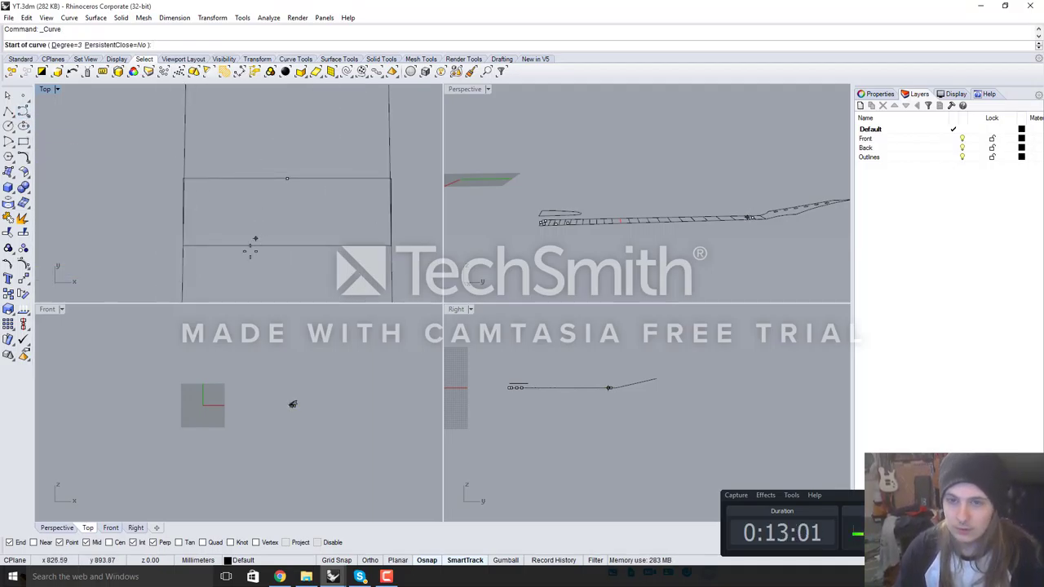
scroll(190, 245, "up", 4)
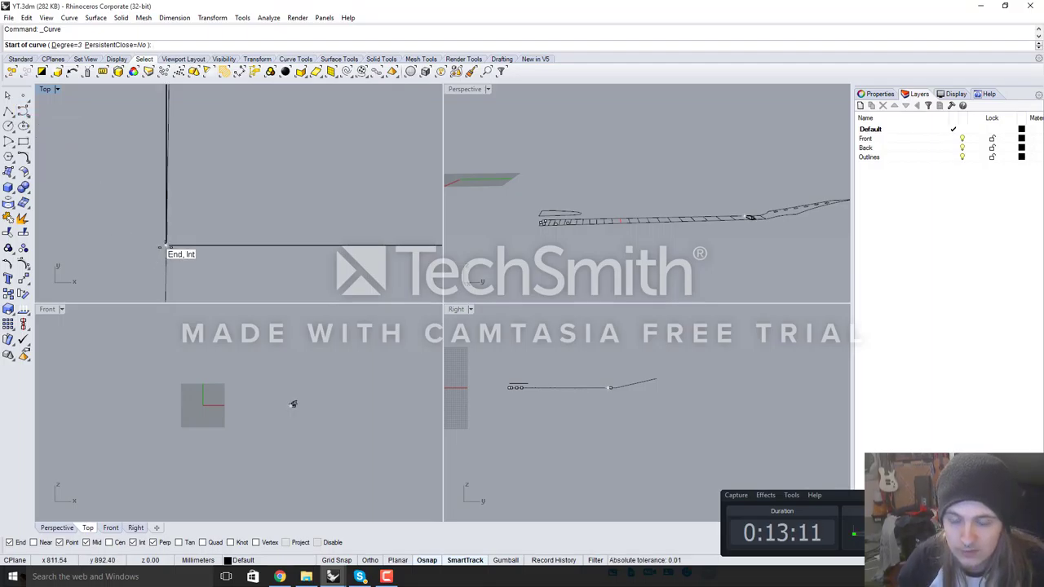
left_click(164, 246)
scroll(159, 233, "up", 6)
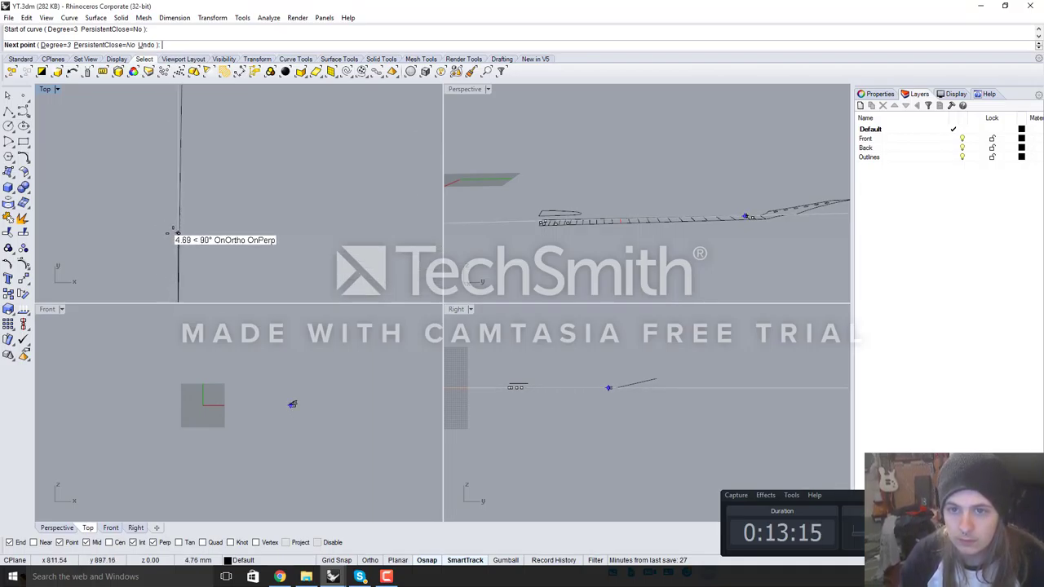
left_click(20, 542)
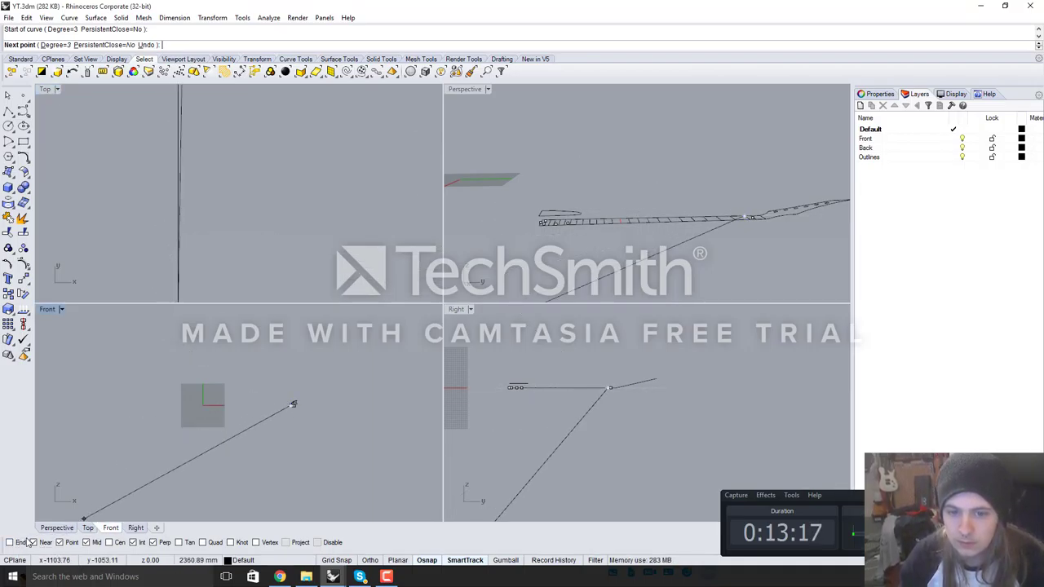
left_click(68, 542)
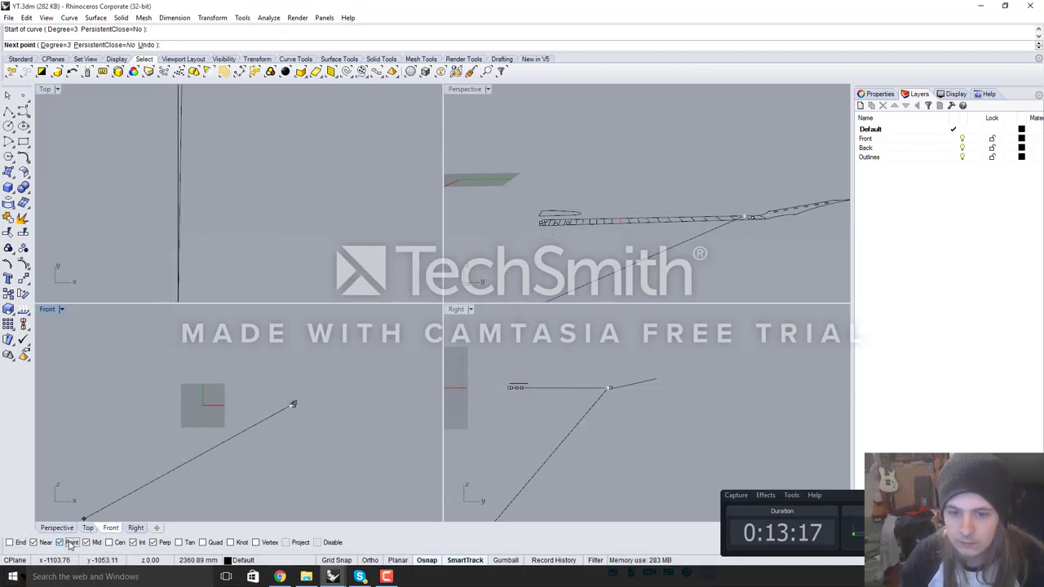
left_click(183, 229)
scroll(158, 256, "down", 10)
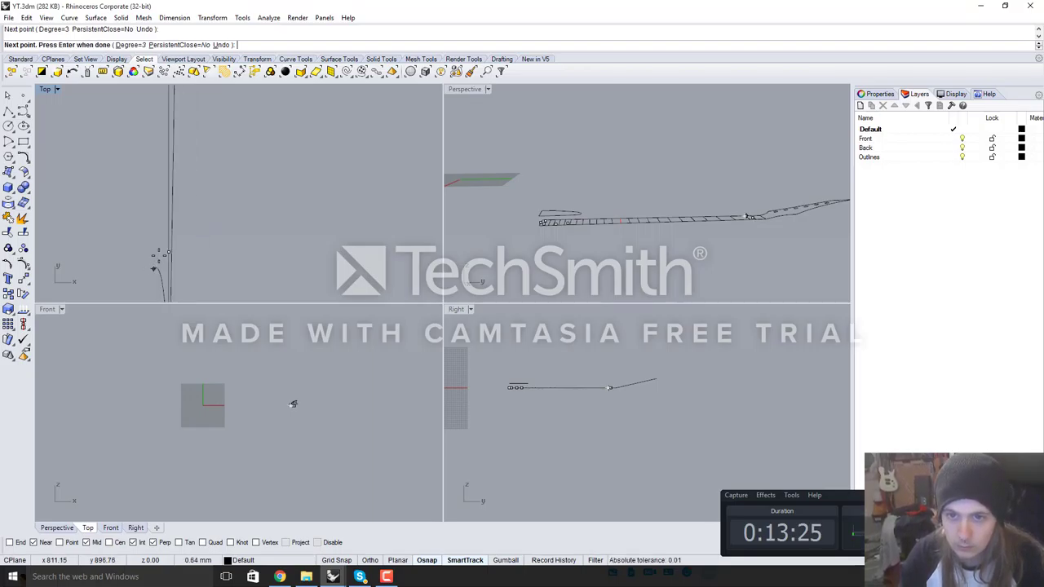
Add a third control point near the corner on the rectangle's headstock-side edge and finish the curve at that edge's midpoint
scroll(185, 127, "up", 5)
scroll(200, 168, "up", 6)
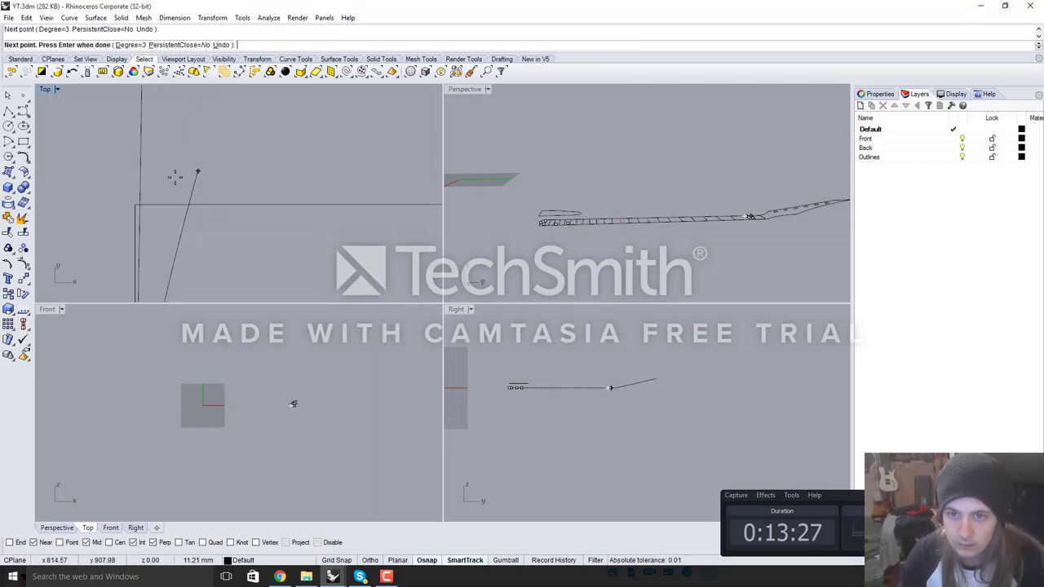
scroll(135, 241, "down", 9)
scroll(151, 231, "up", 12)
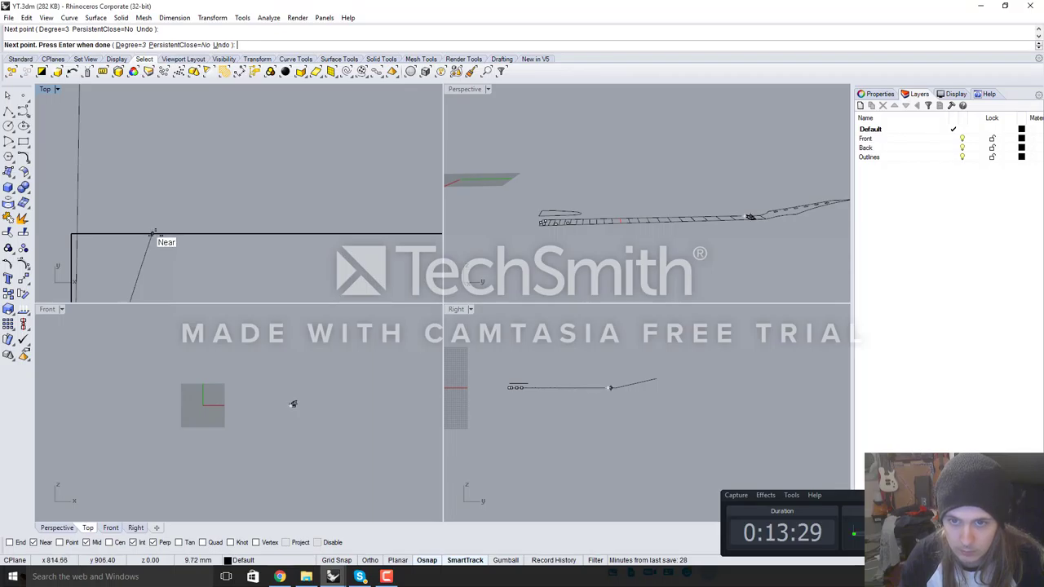
left_click(148, 237)
scroll(119, 170, "down", 5)
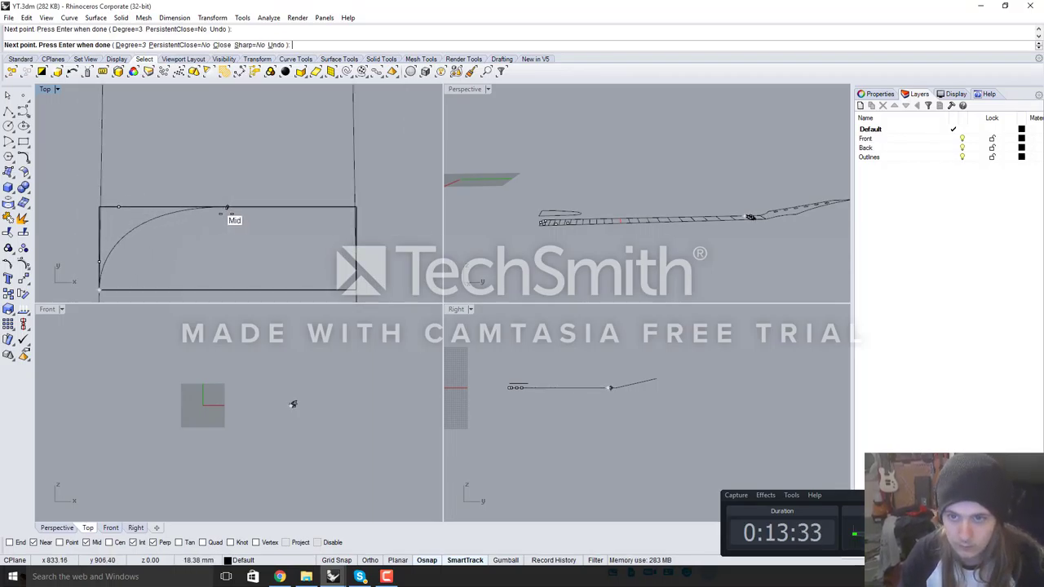
left_click(73, 544)
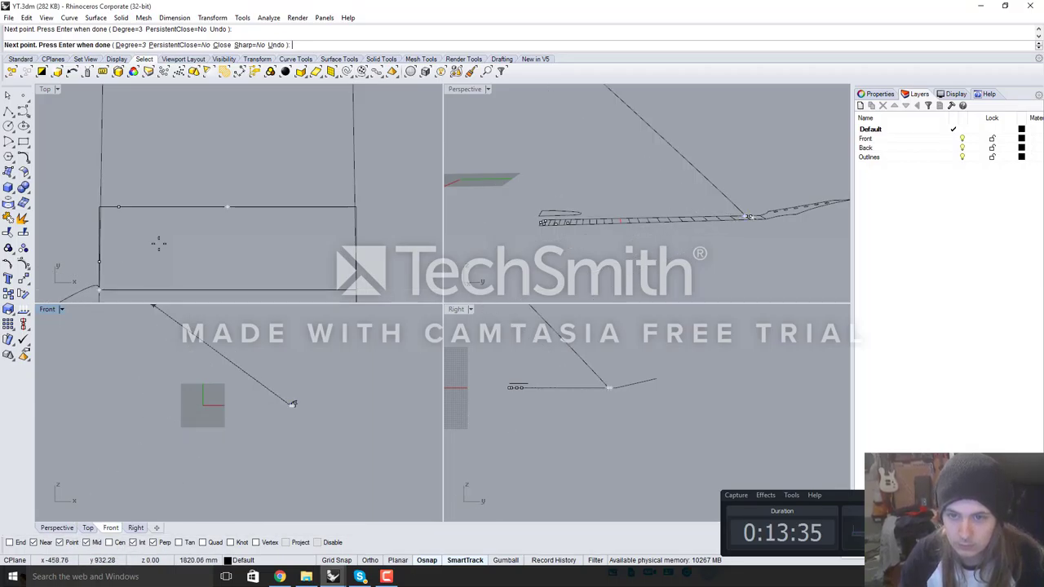
key("Return")
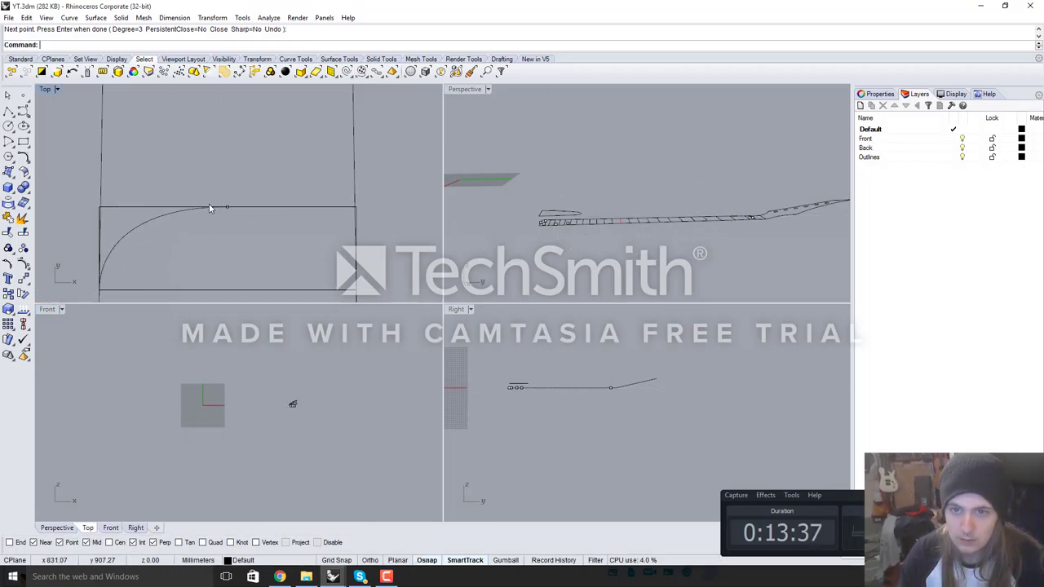
Maximise the Top view and, with the half-profile curve selected, turn on Record History
left_click(184, 214)
key("Delete")
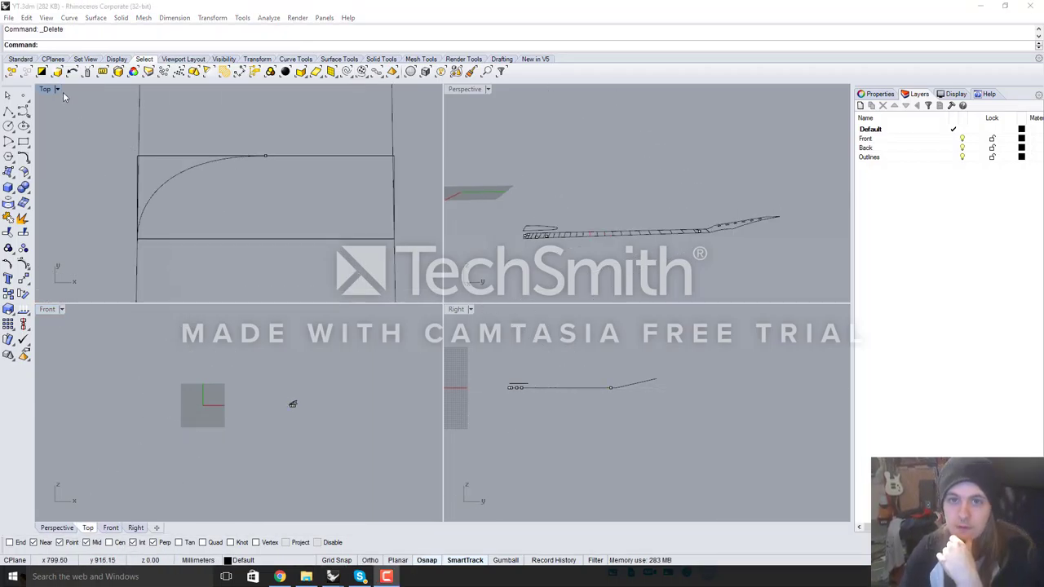
left_click(200, 172)
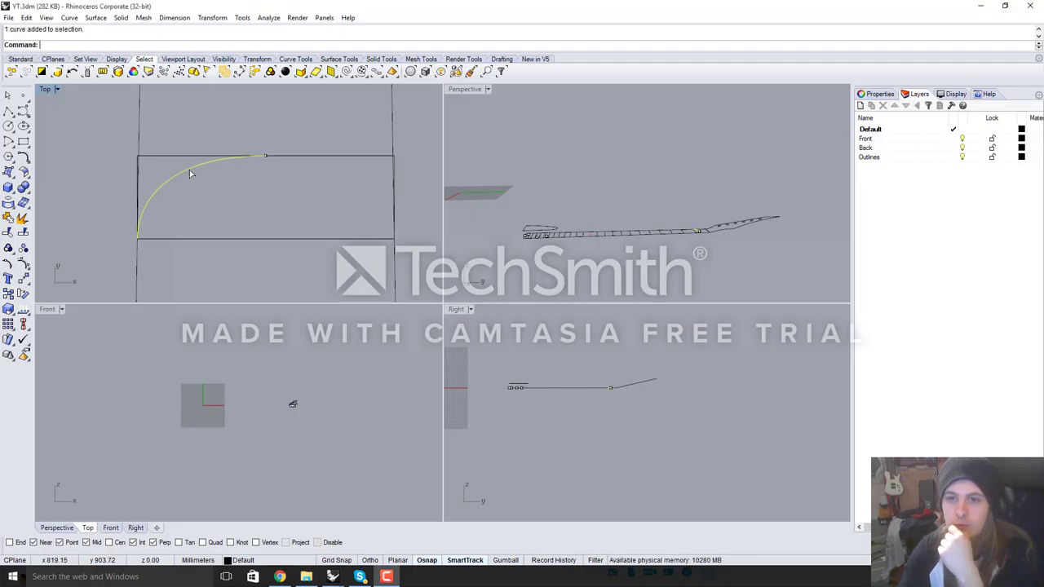
scroll(60, 175, "down", 4)
scroll(112, 168, "up", 2)
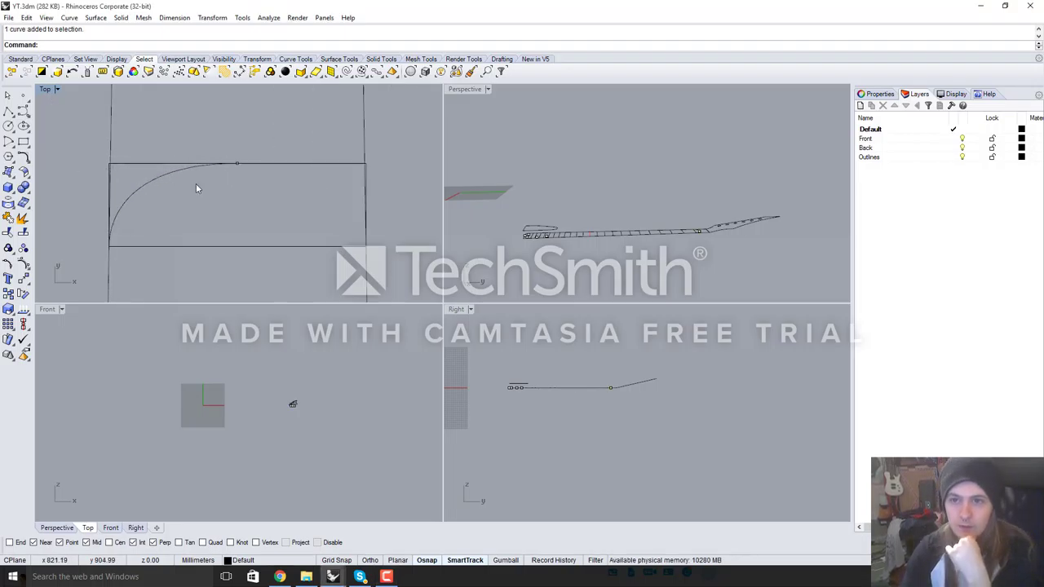
double_click(46, 90)
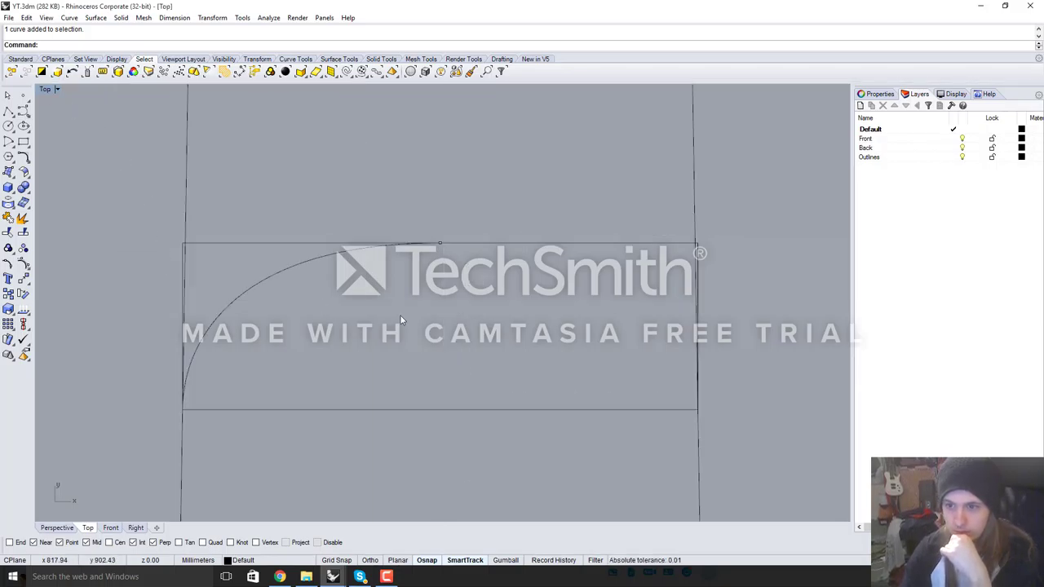
left_click(285, 277)
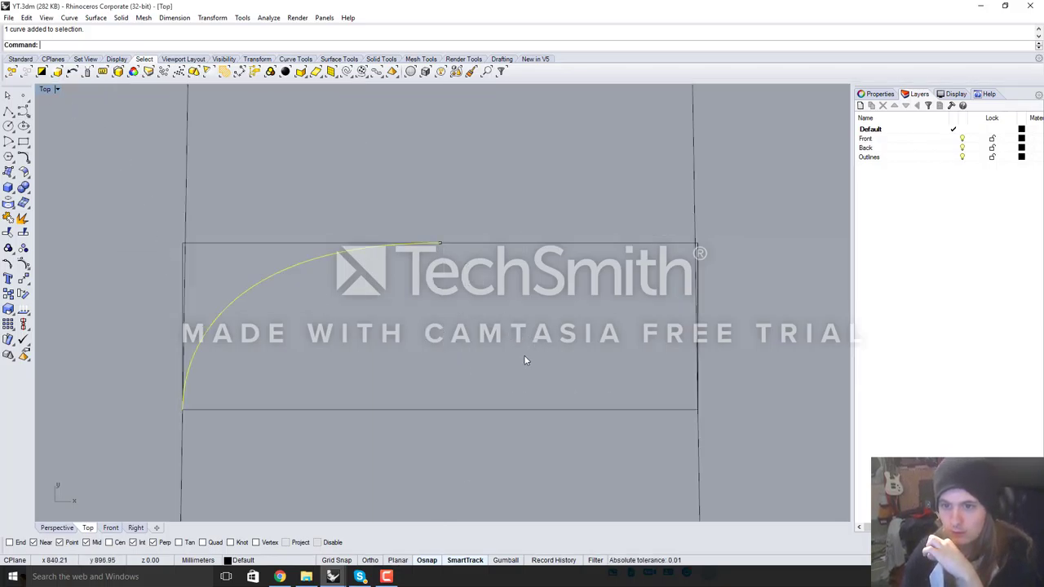
left_click(565, 562)
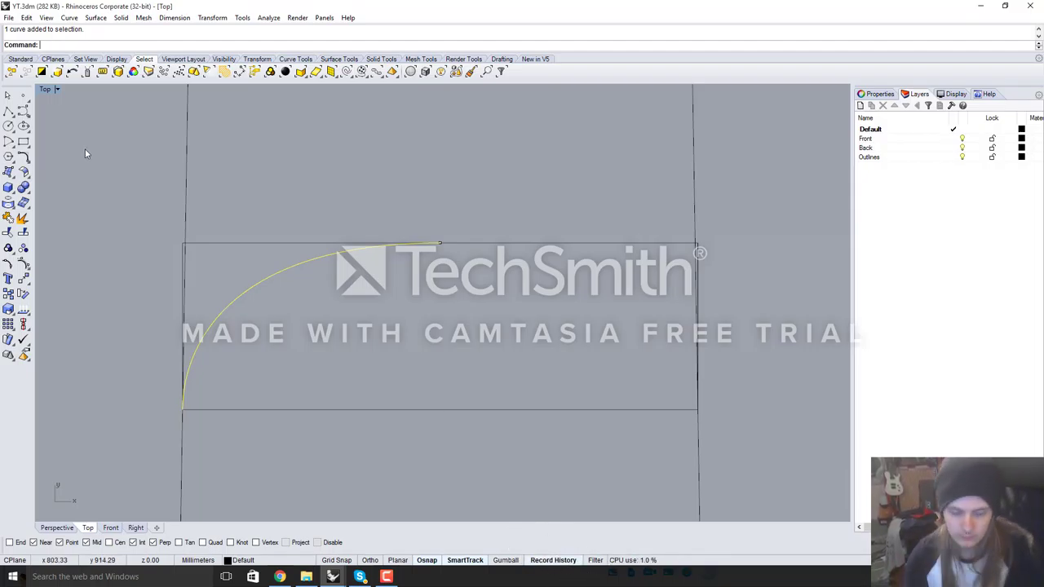
Mirror a copy of the half-profile curve across the line joining the midpoints of the rectangle's two long edges
type("mirror")
key("Return")
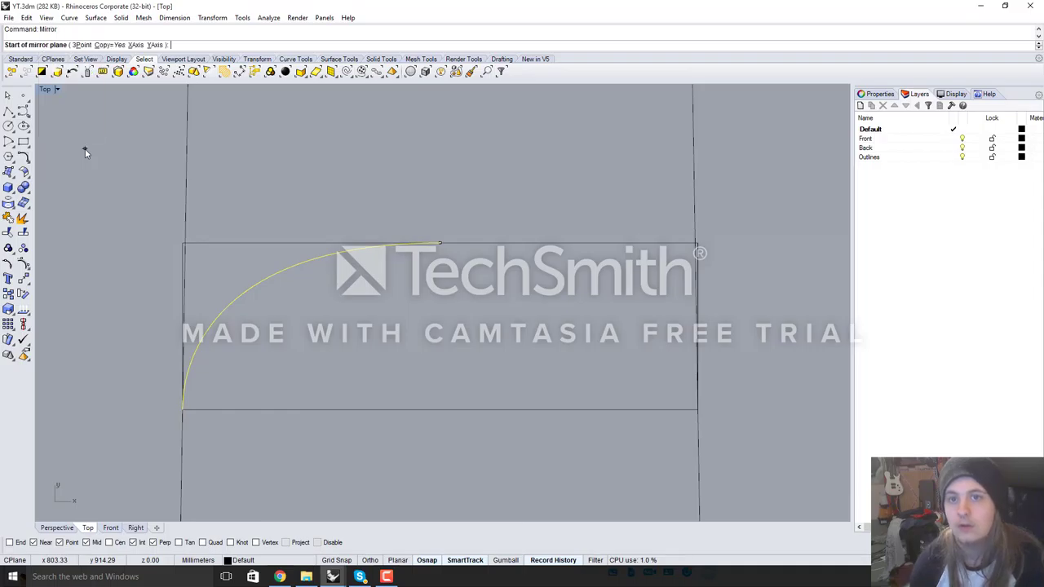
left_click(441, 410)
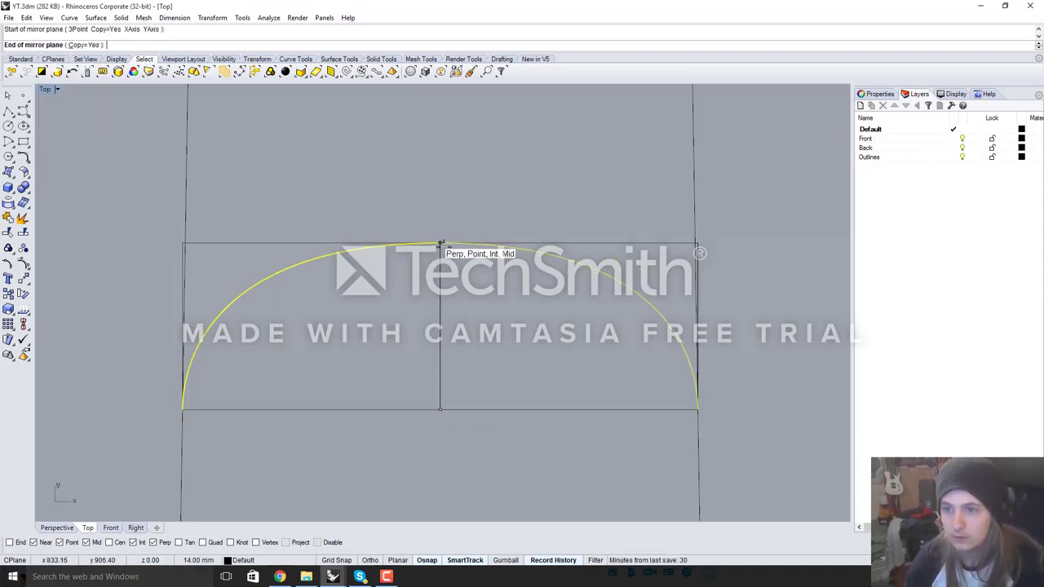
left_click(440, 243)
left_click(731, 282)
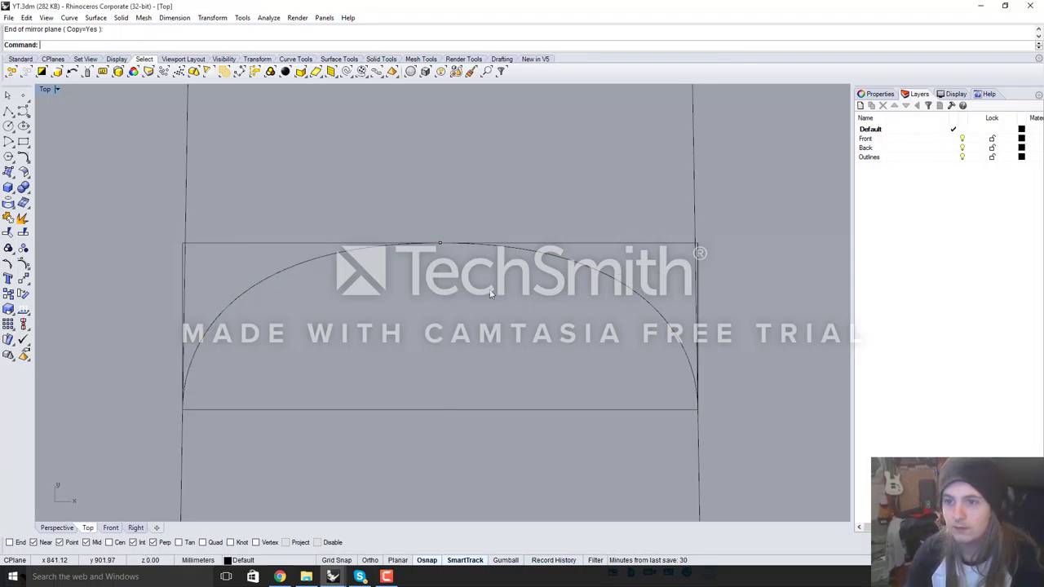
Show the original half-profile's control points and slide the one on the rectangle's headstock-side edge inward, halfway to the edge's midpoint
left_click(317, 262)
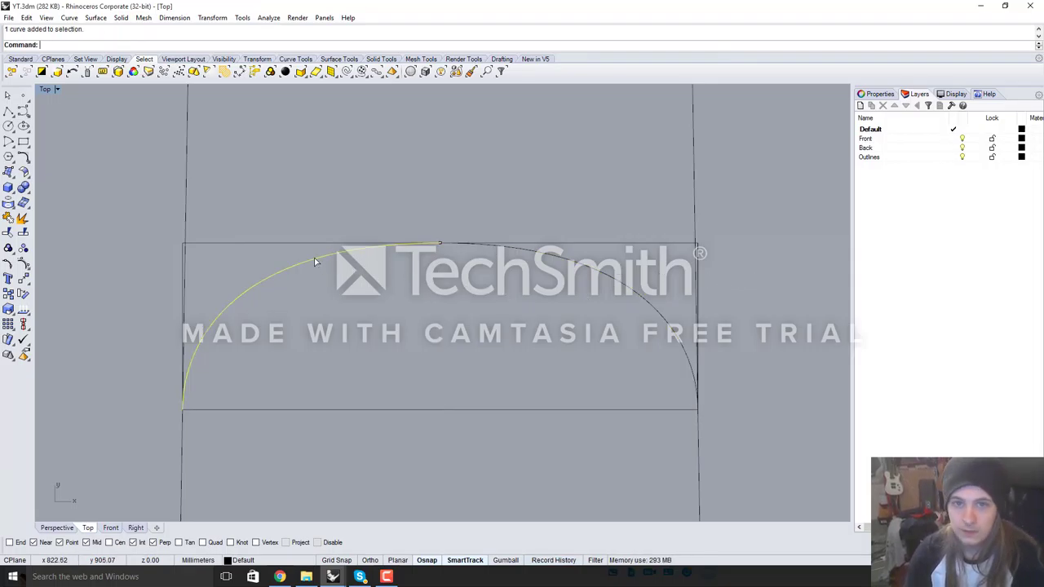
left_click(24, 264)
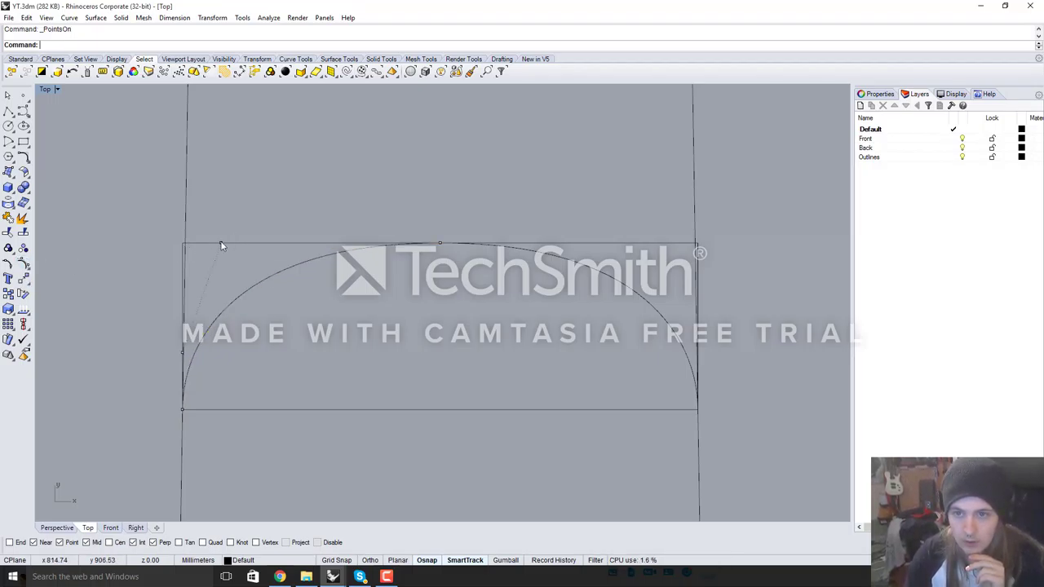
left_click_drag(220, 244, 266, 243)
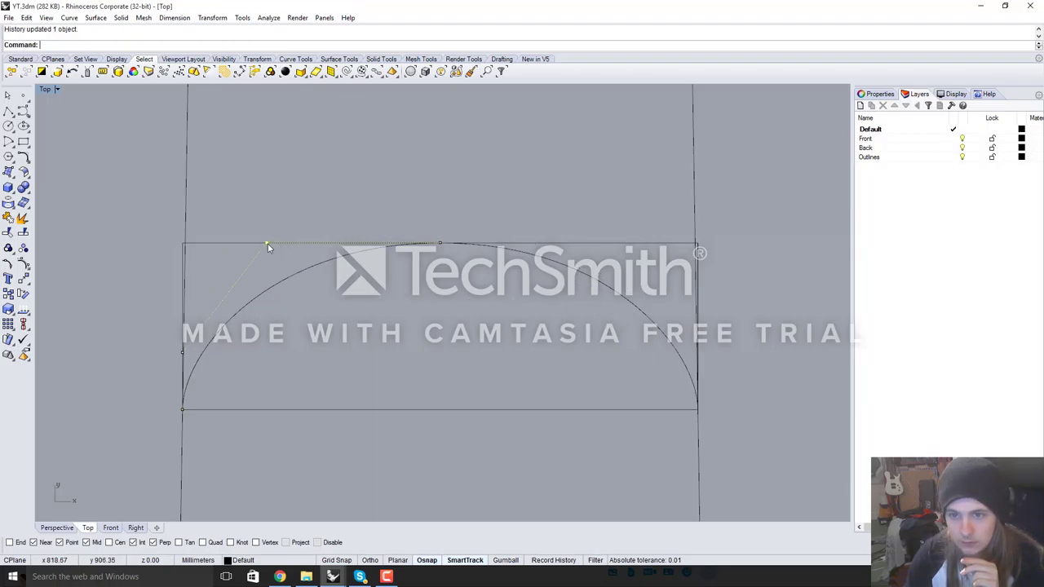
left_click_drag(267, 243, 310, 243)
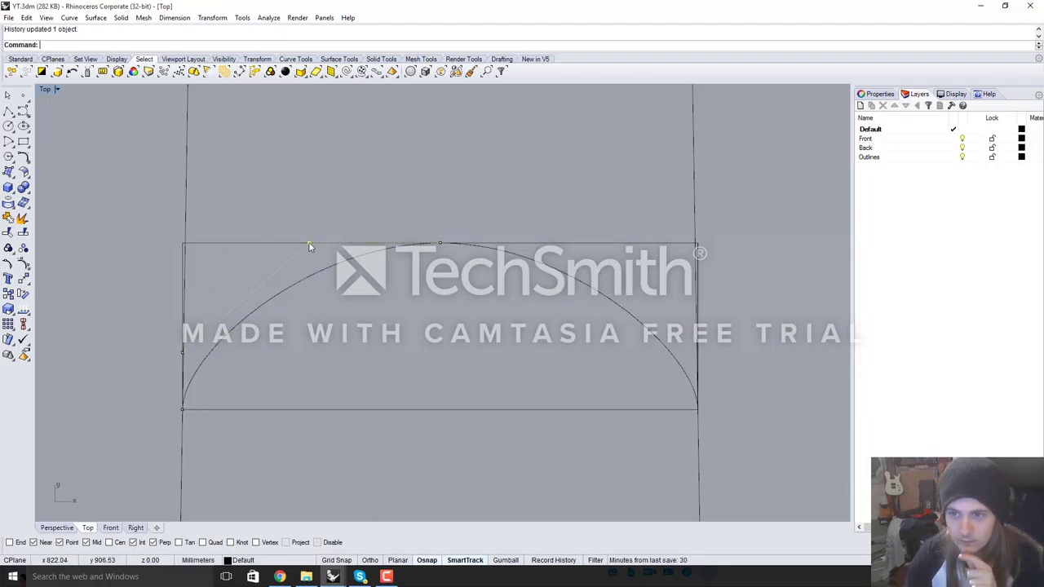
Slide the control point on the headstock-side edge partway back toward the corner to make the arch slightly fuller
scroll(310, 246, "down", 6)
scroll(386, 351, "up", 2)
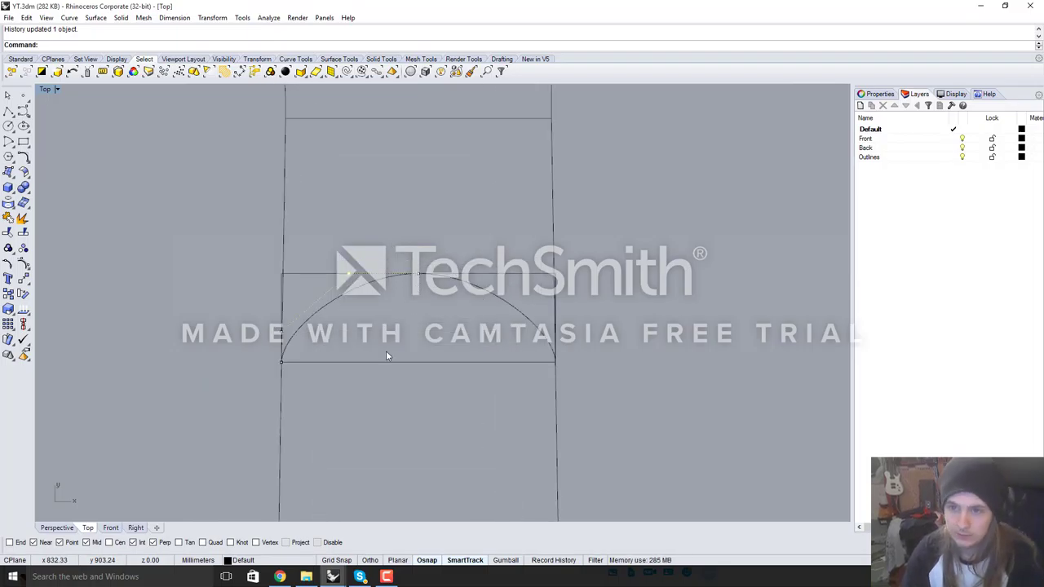
scroll(383, 351, "up", 4)
scroll(269, 269, "up", 2)
scroll(318, 204, "down", 3)
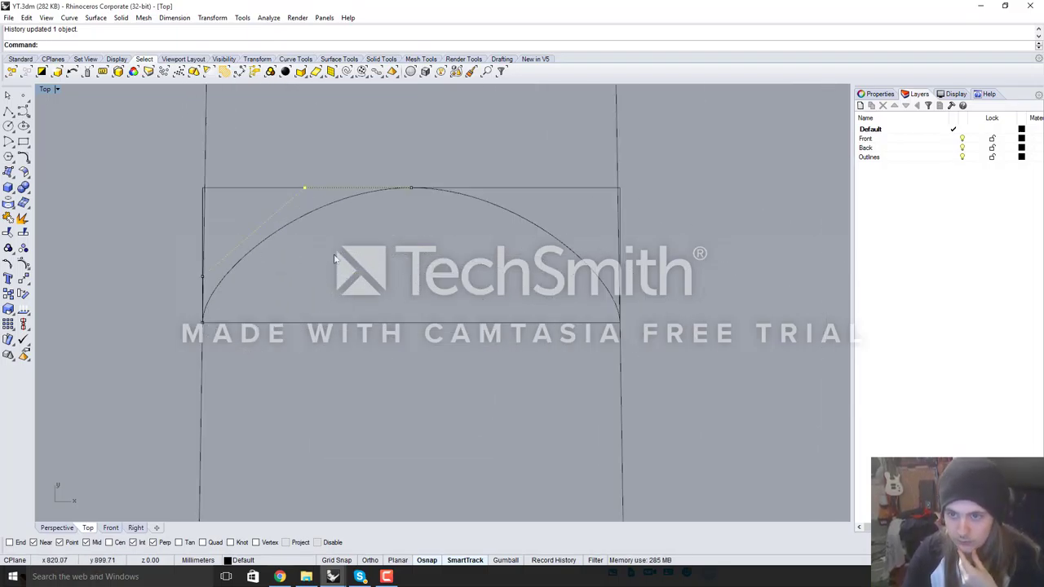
scroll(293, 200, "up", 2)
left_click_drag(314, 180, 278, 178)
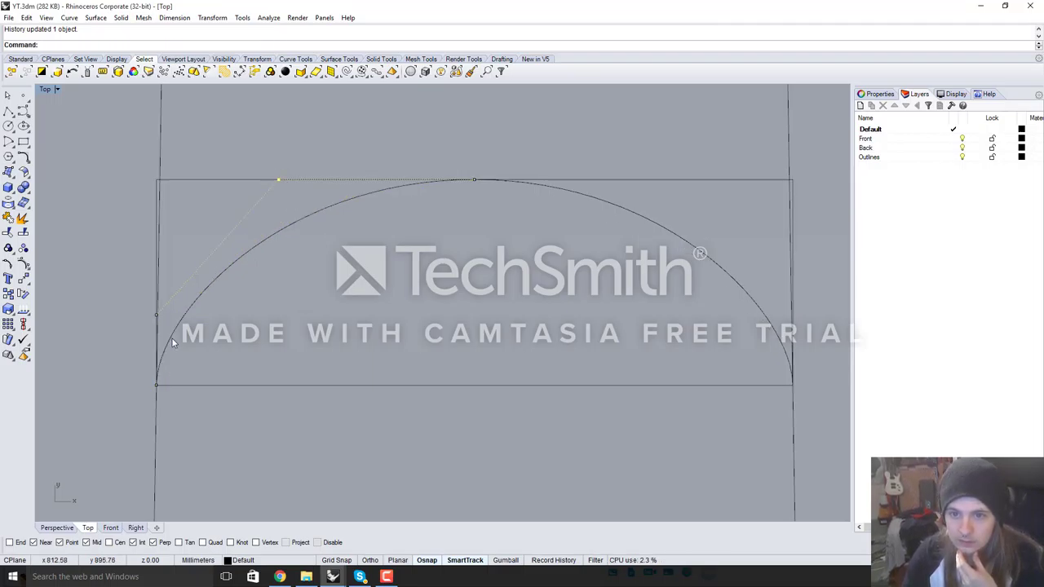
Slide the control point on the rectangle's short side closer to the first fret line
scroll(152, 322, "up", 2)
scroll(144, 371, "up", 2)
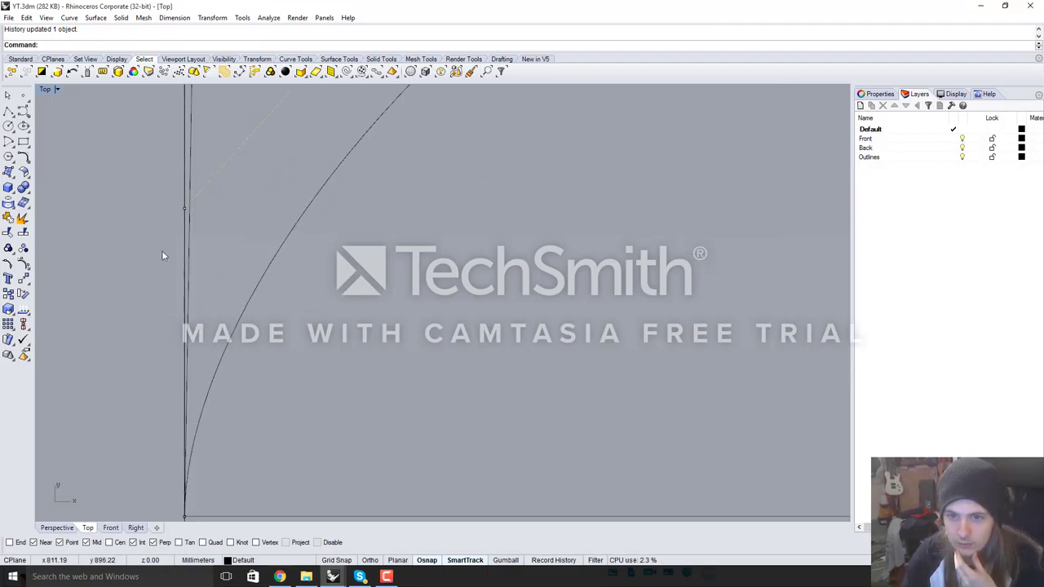
left_click_drag(185, 212, 184, 298)
scroll(163, 338, "down", 5)
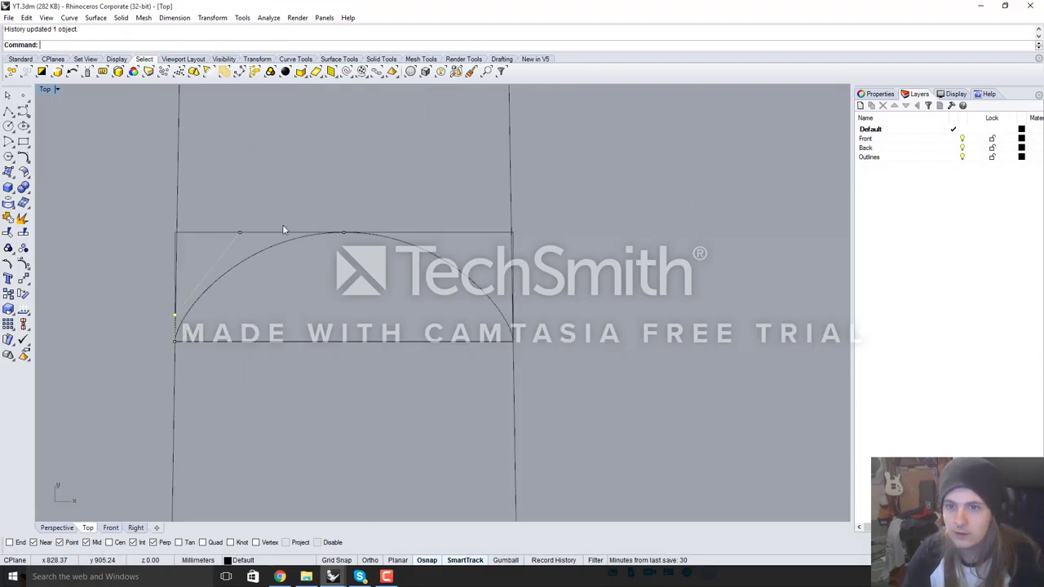
Move the headstock-side edge's control point out toward the corner to widen the arch, and nudge it slightly back inward
scroll(235, 249, "up", 1)
left_click_drag(235, 239, 197, 236)
scroll(232, 248, "down", 2)
scroll(239, 247, "up", 3)
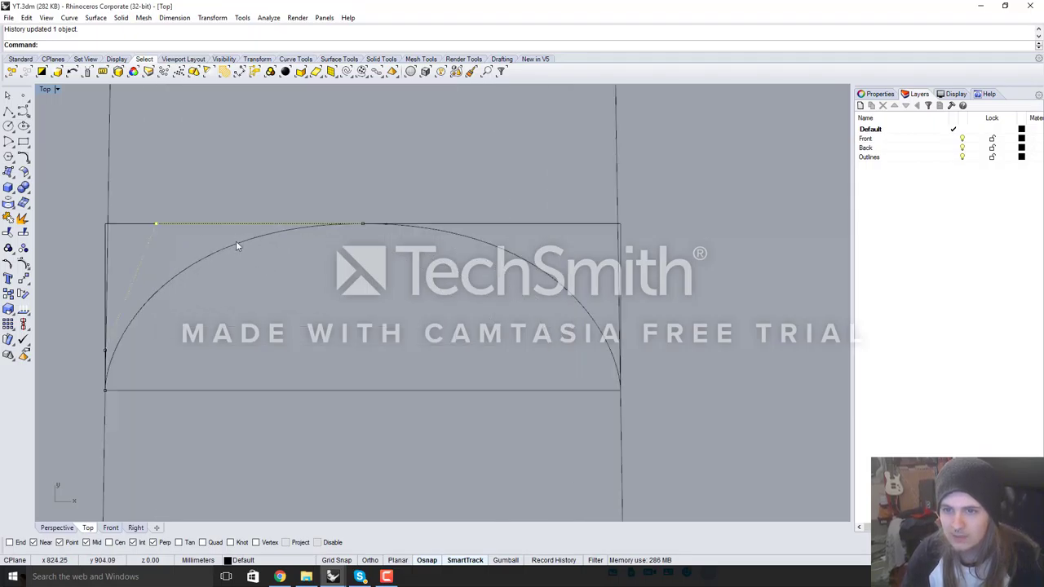
left_click_drag(155, 227, 171, 222)
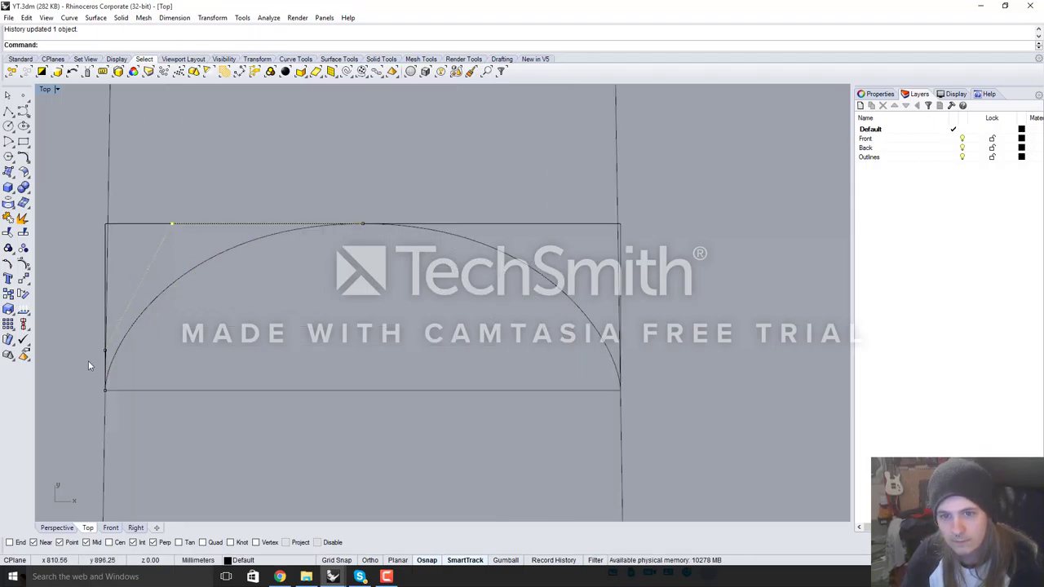
Raise the short side's control point slightly away from the first fret line
scroll(90, 363, "up", 4)
left_click_drag(117, 338, 114, 320)
scroll(164, 318, "down", 4)
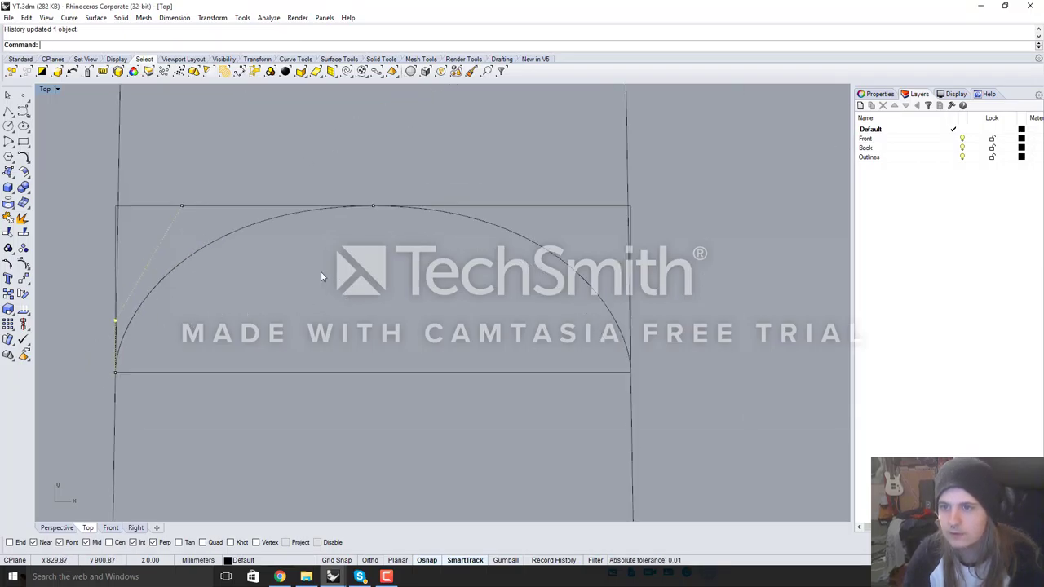
Pick the curve point on the headstock-side edge and shift it slightly toward the centre to soften the profile's shoulders
scroll(320, 273, "down", 4)
scroll(389, 324, "down", 2)
scroll(318, 269, "up", 6)
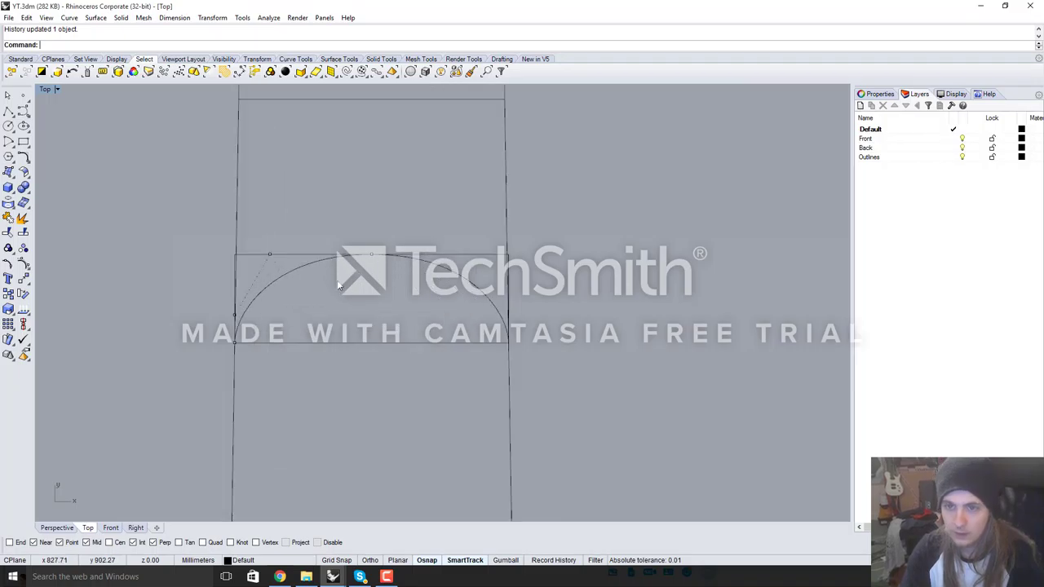
left_click(240, 253)
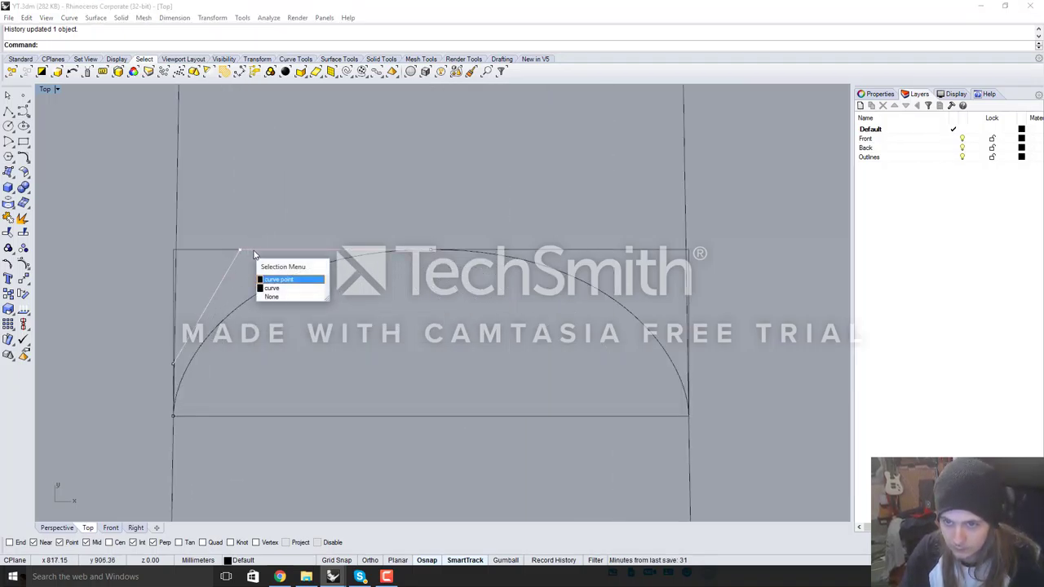
left_click(276, 282)
left_click_drag(243, 252, 262, 253)
scroll(307, 232, "down", 5)
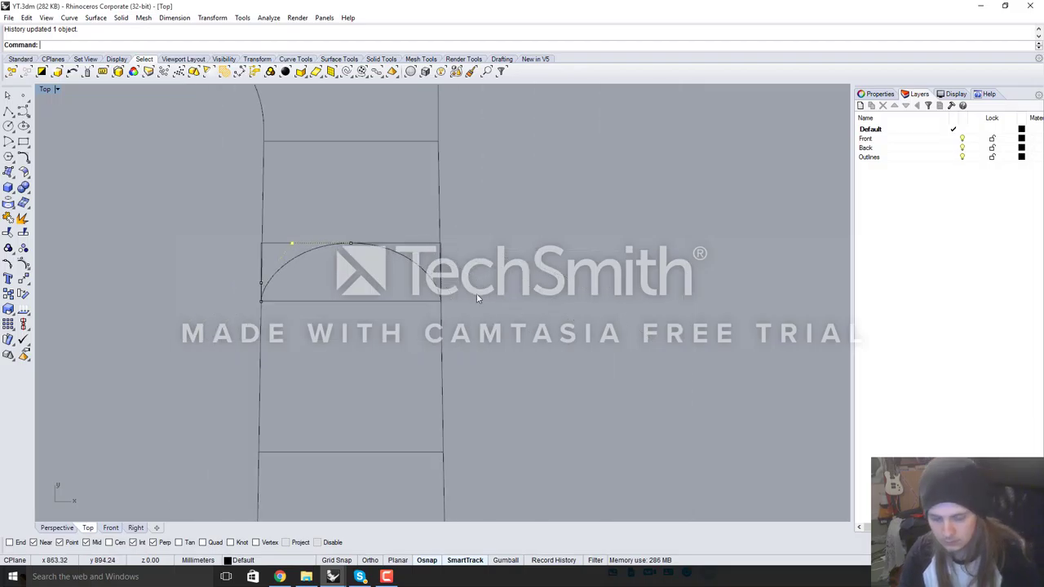
Hide the profile's control points, and delete the construction rectangle and the reference point at the arch's apex
key("F11")
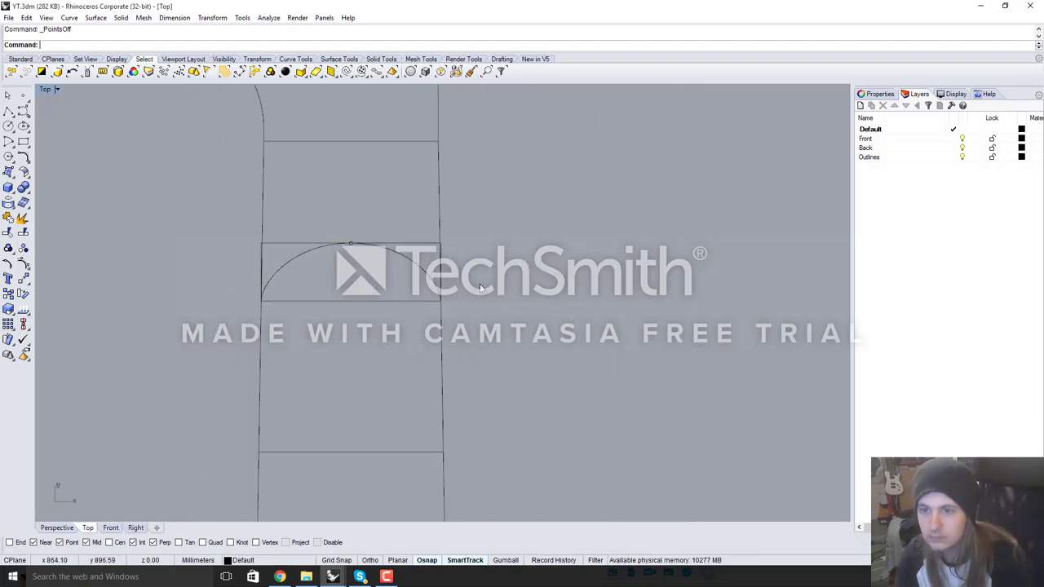
left_click(406, 247)
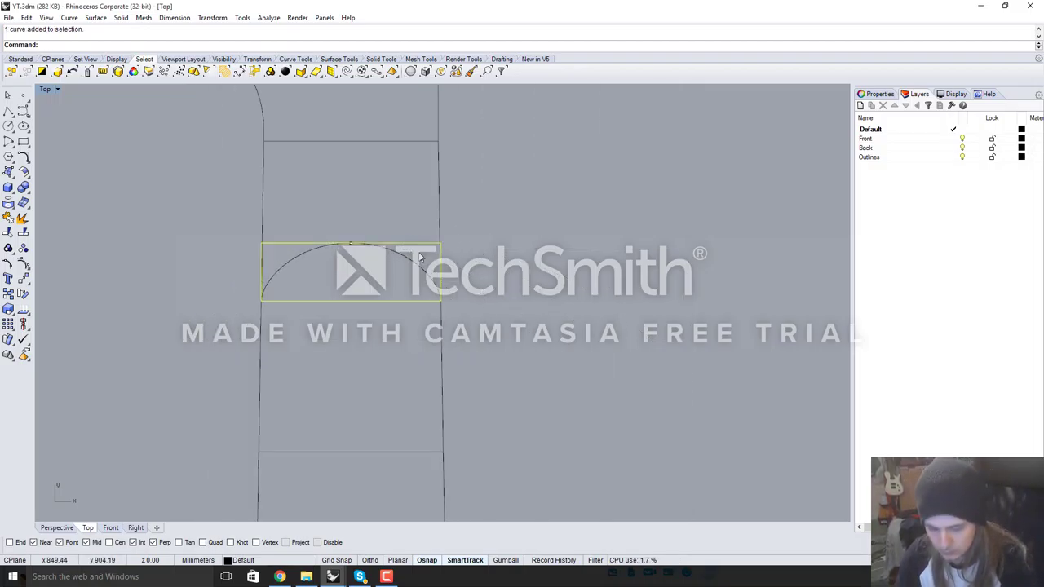
key("Delete")
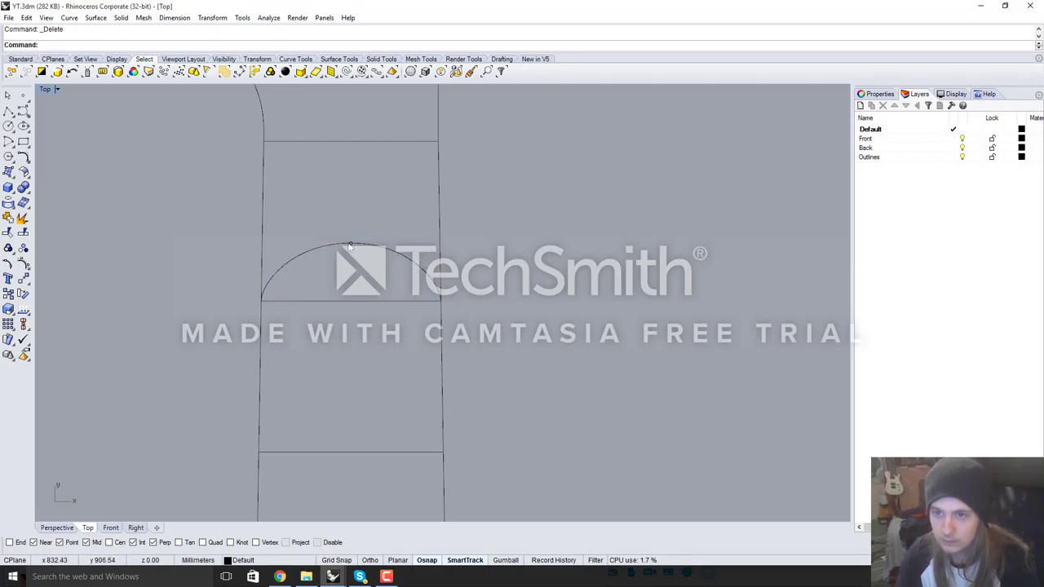
left_click(350, 244)
left_click(366, 244)
left_click_drag(316, 233, 397, 273)
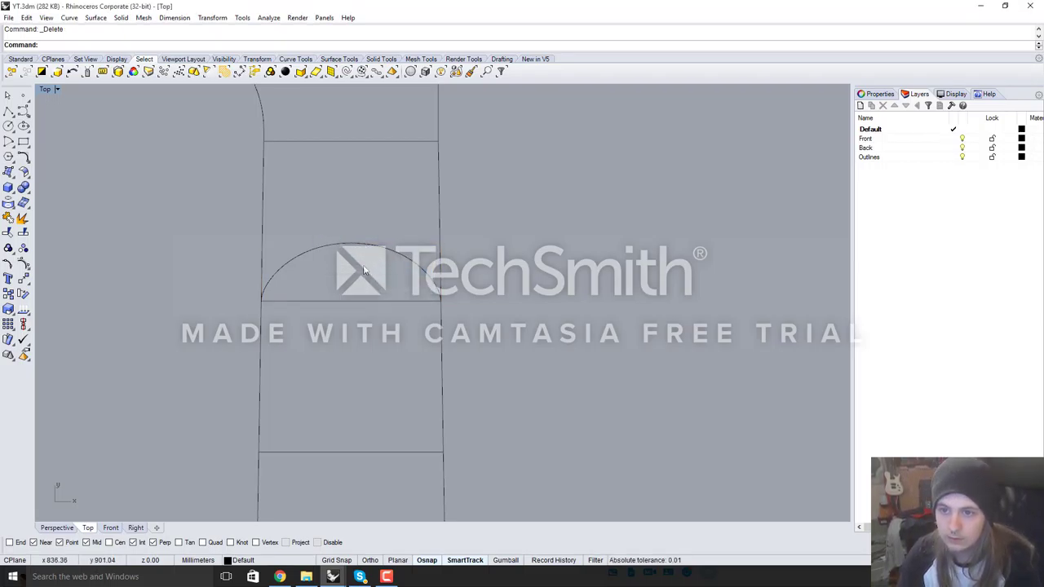
Join the two halves of the first-fret arch into one profile curve
left_click(343, 245)
type("j")
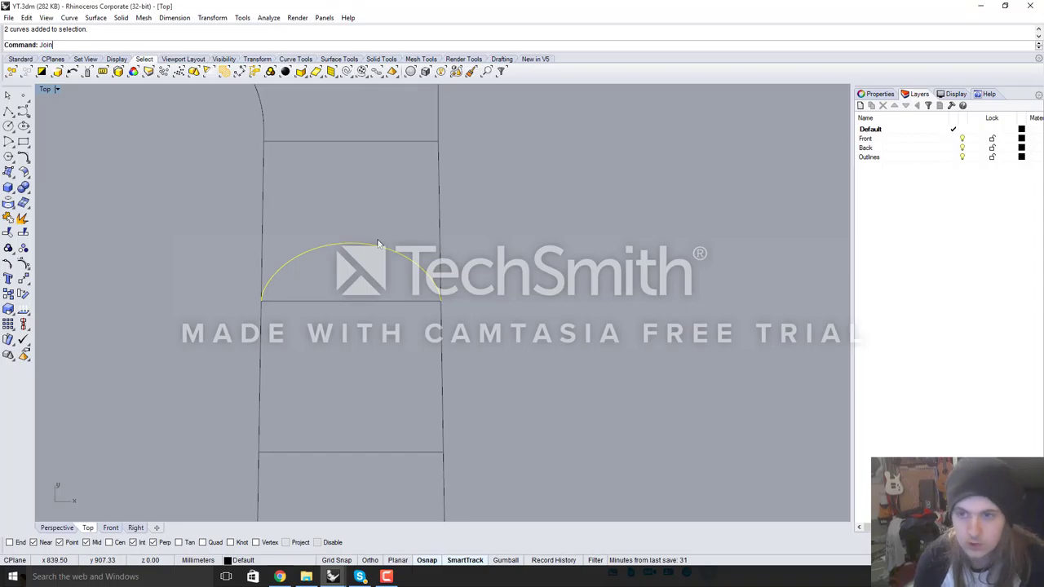
key("Return")
left_click(521, 312)
key("Escape")
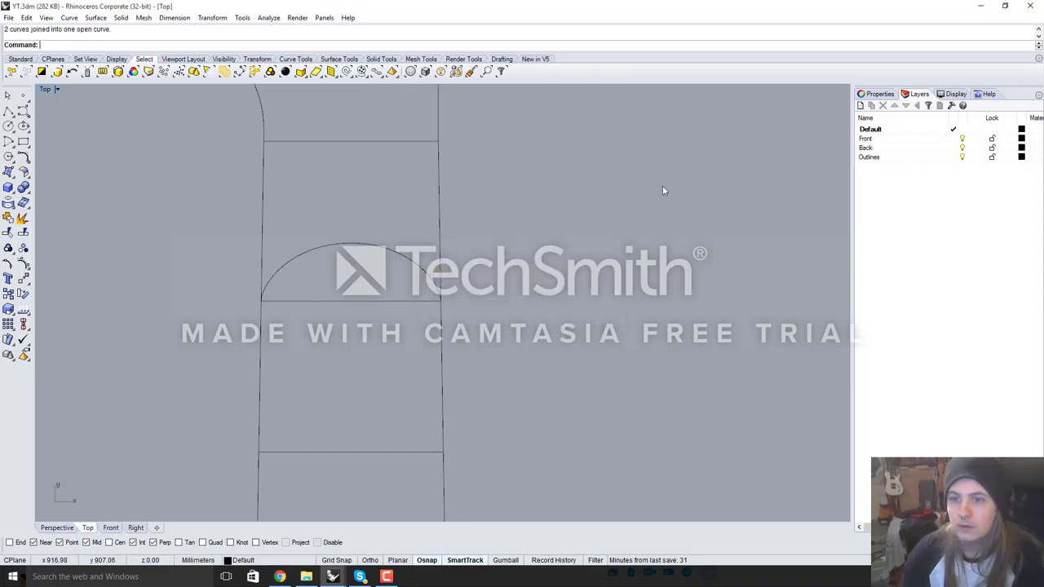
Place a point object at the midpoint of the 15th fret line, the third one past the red line
scroll(474, 195, "down", 3)
scroll(473, 194, "down", 3)
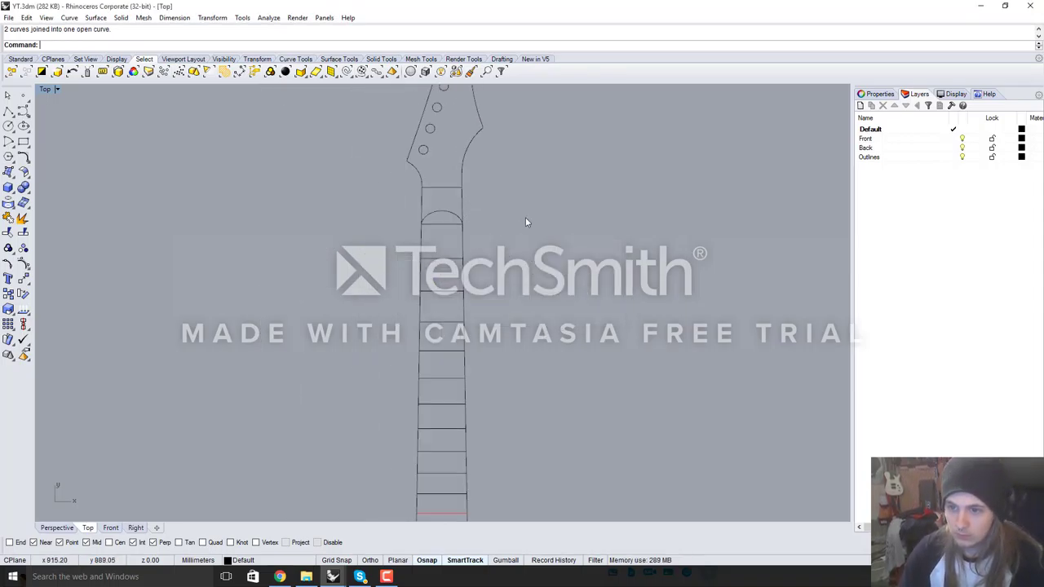
scroll(526, 400, "down", 3)
scroll(501, 354, "up", 6)
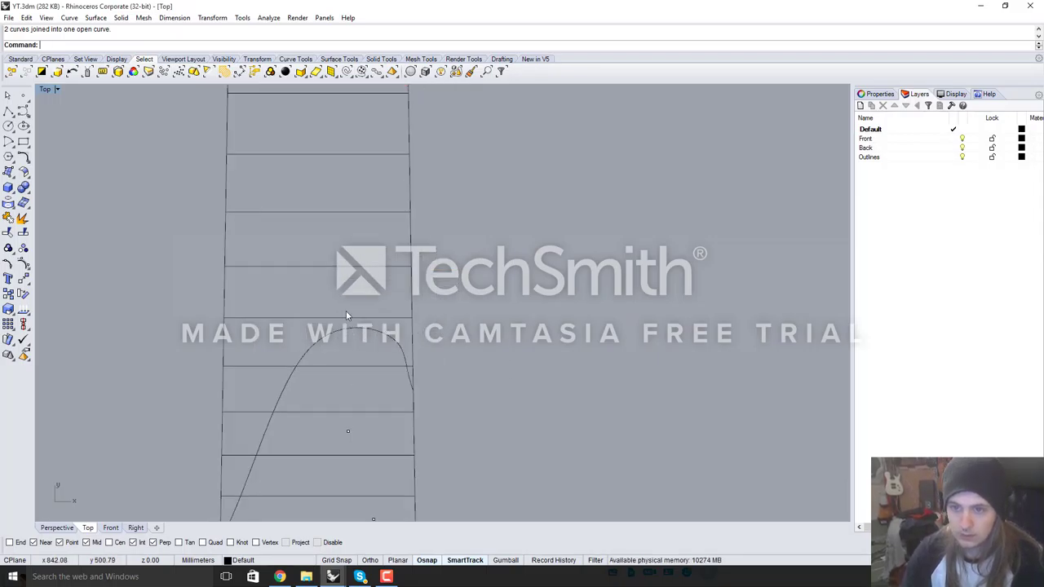
left_click(23, 95)
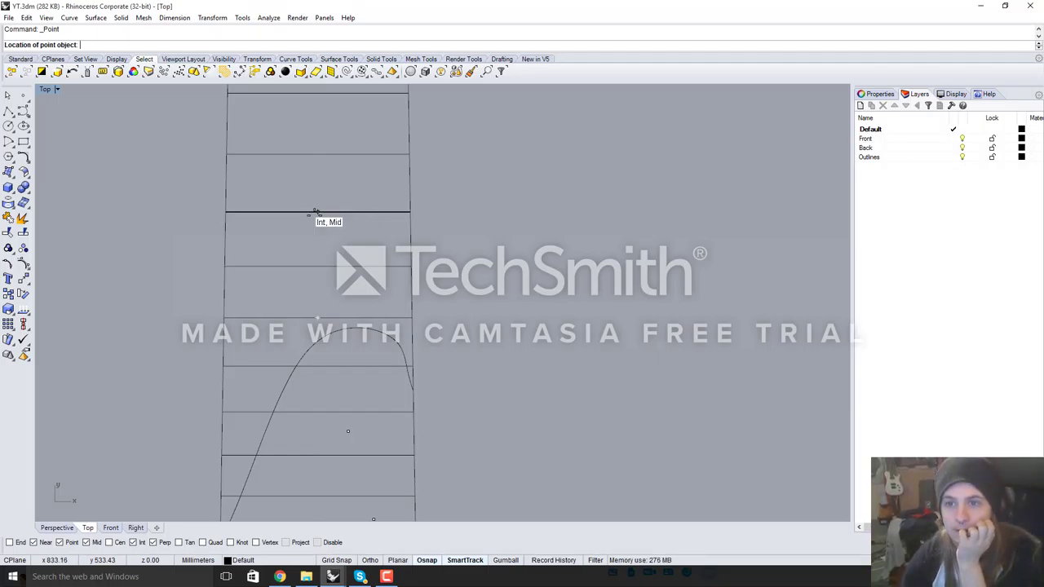
left_click(316, 268)
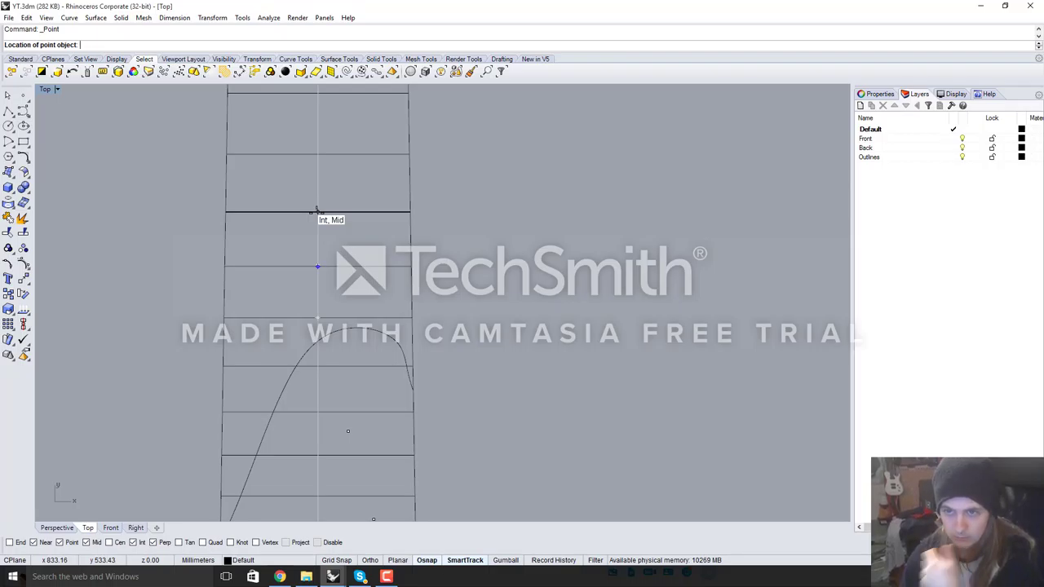
left_click(318, 212)
Move the new midpoint marker 14.5 mm straight toward the headstock, perpendicular to its fret line
scroll(293, 185, "up", 3)
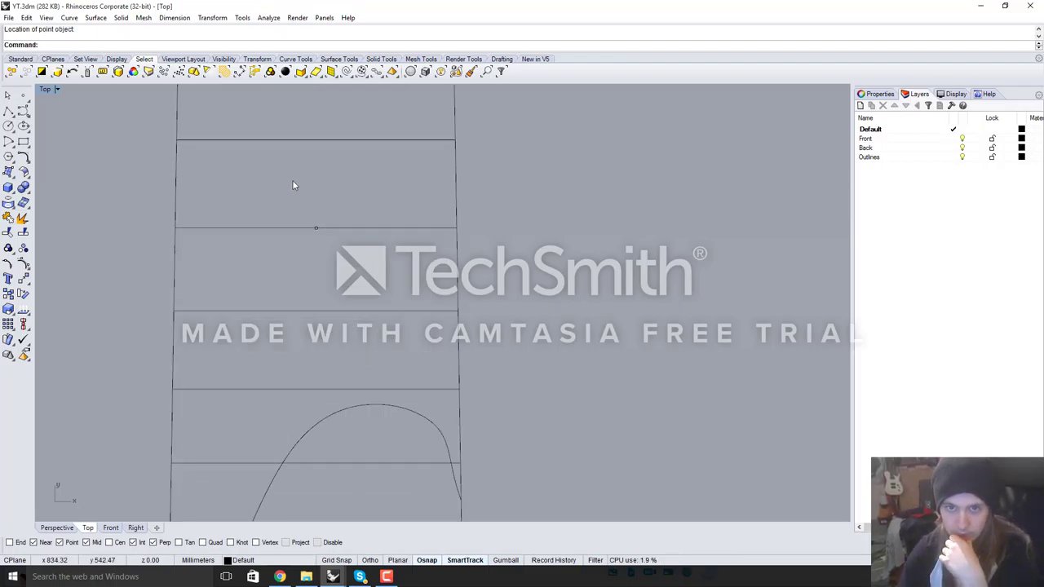
left_click(25, 142)
key("Return")
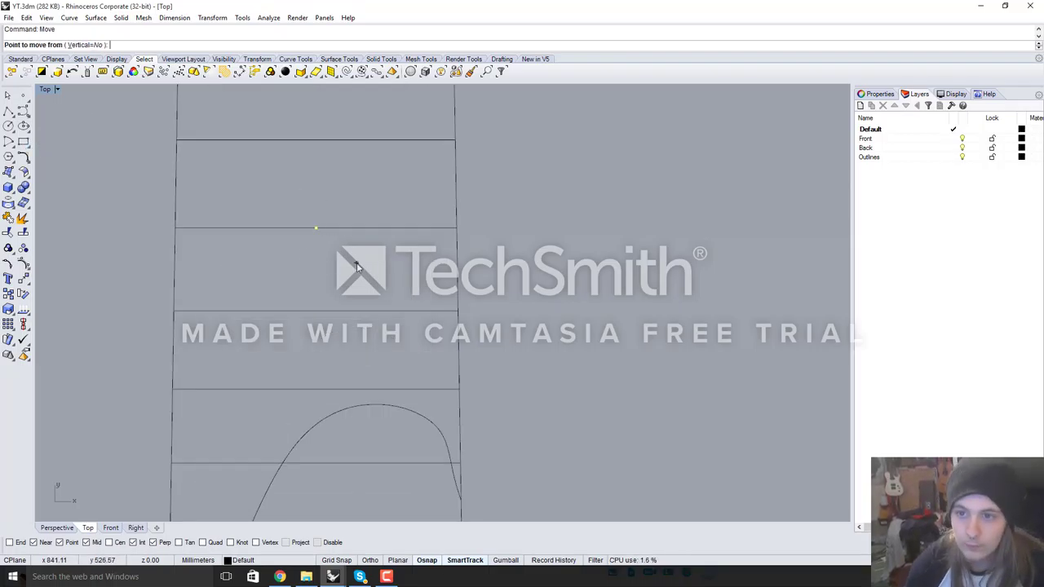
left_click(315, 227)
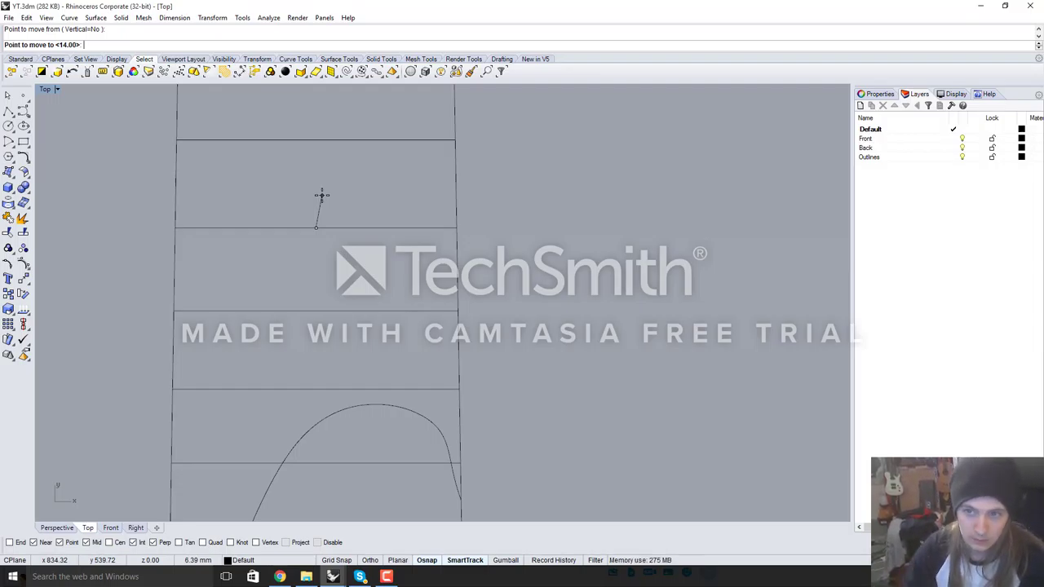
type(".5")
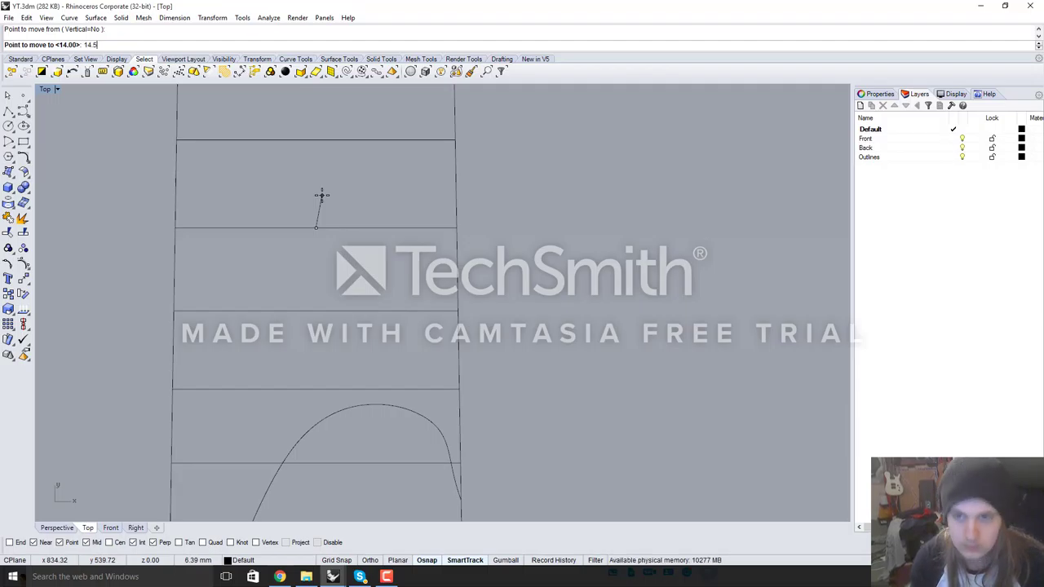
key("Return")
left_click(324, 122)
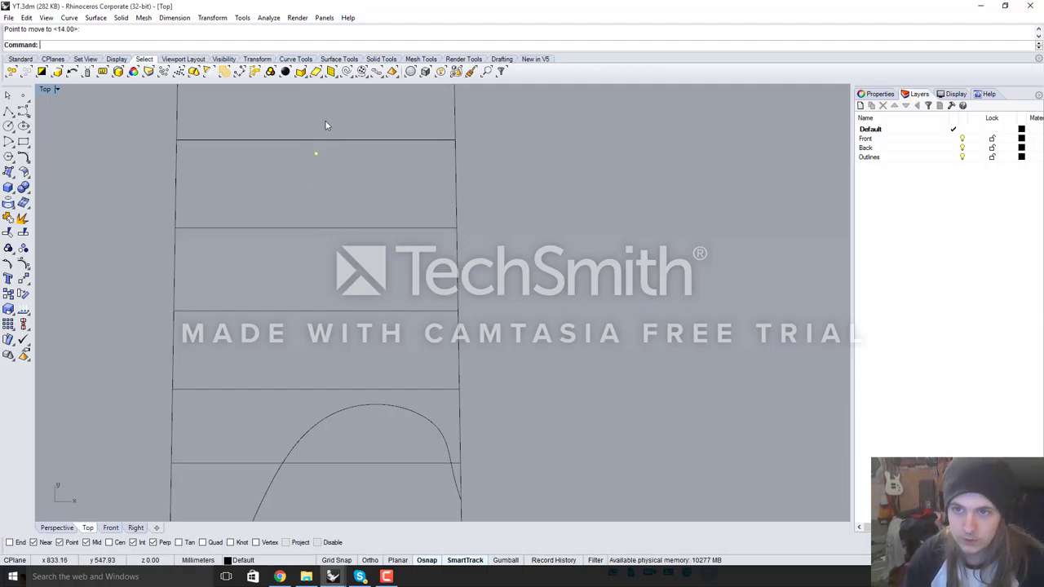
Construct a three-point rectangle spanning the neck width along the 15th fret line, with its height reaching the moved point
right_click(25, 145)
left_click(173, 229)
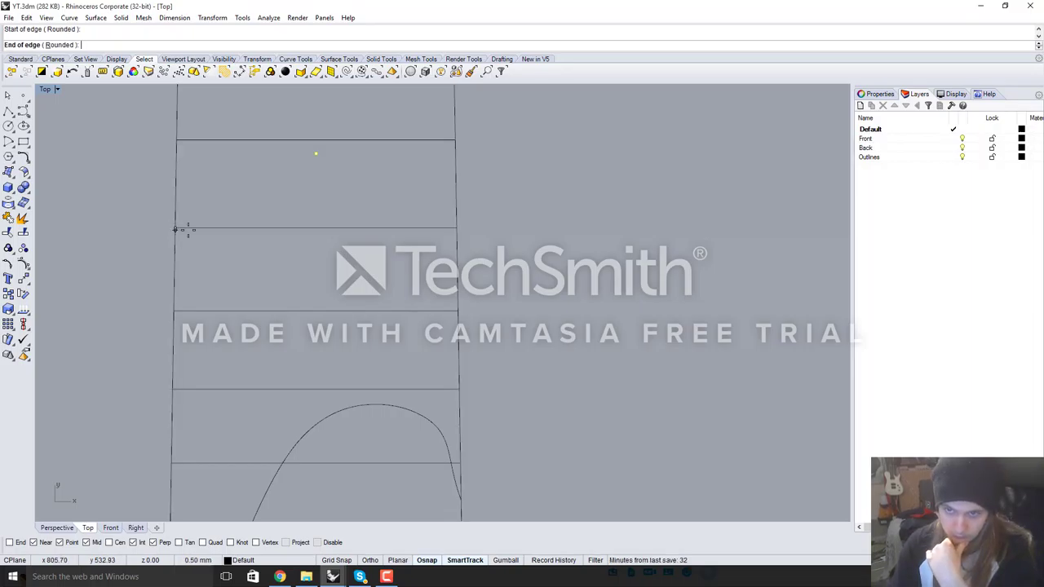
left_click(457, 229)
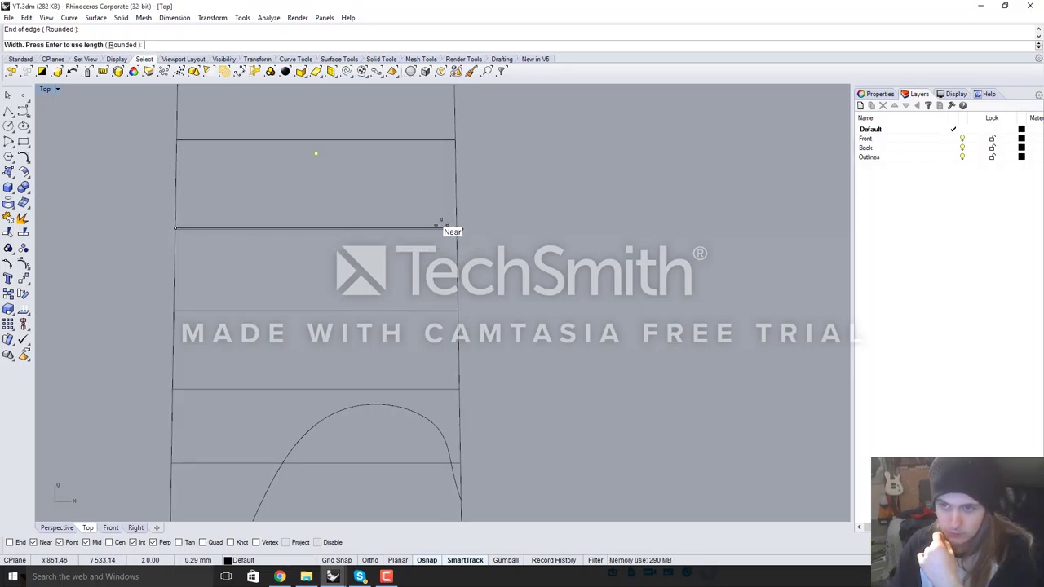
left_click(316, 154)
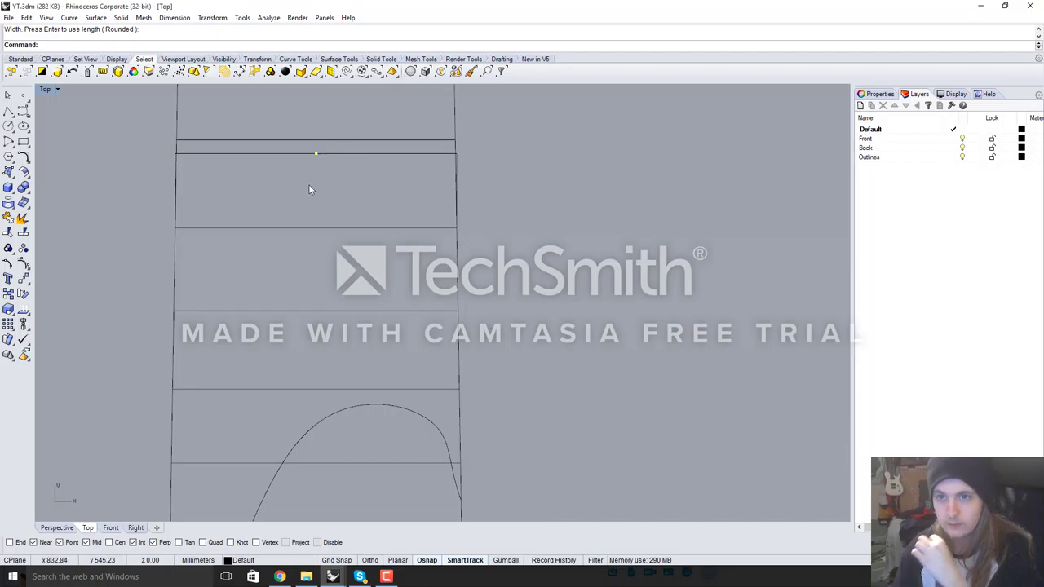
scroll(309, 188, "up", 5)
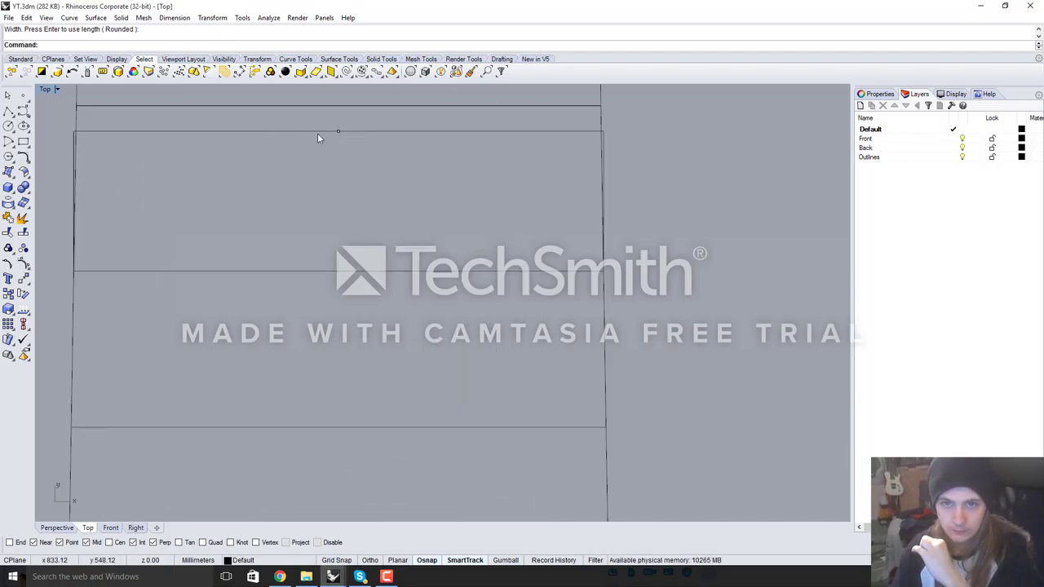
left_click(193, 133)
left_click(669, 233)
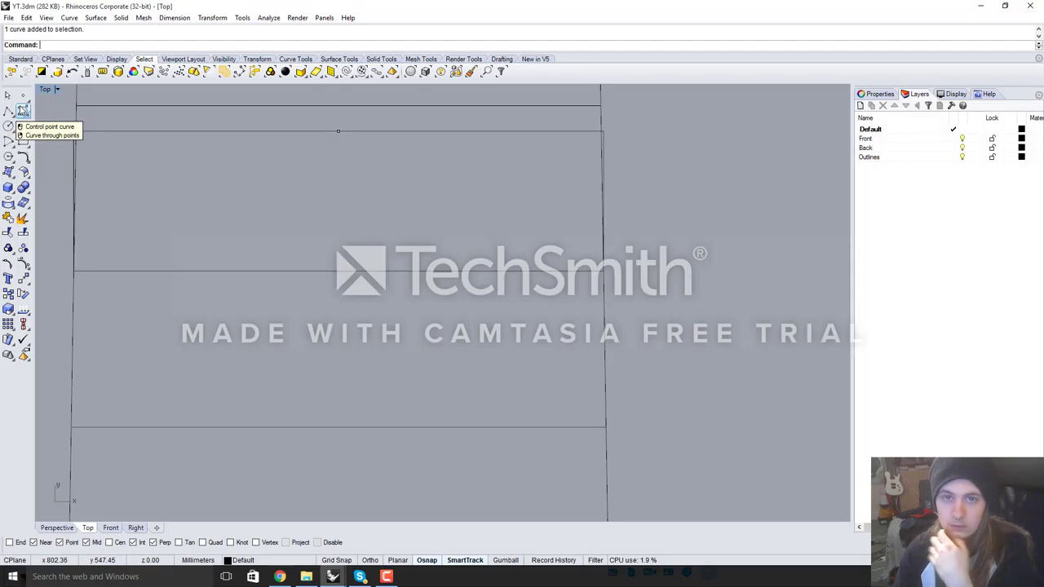
Draw a degree-3 control point curve from the rectangle's fret-line corner, via its short side and headstock-side edge, to that edge's midpoint
left_click(23, 110)
scroll(71, 260, "up", 5)
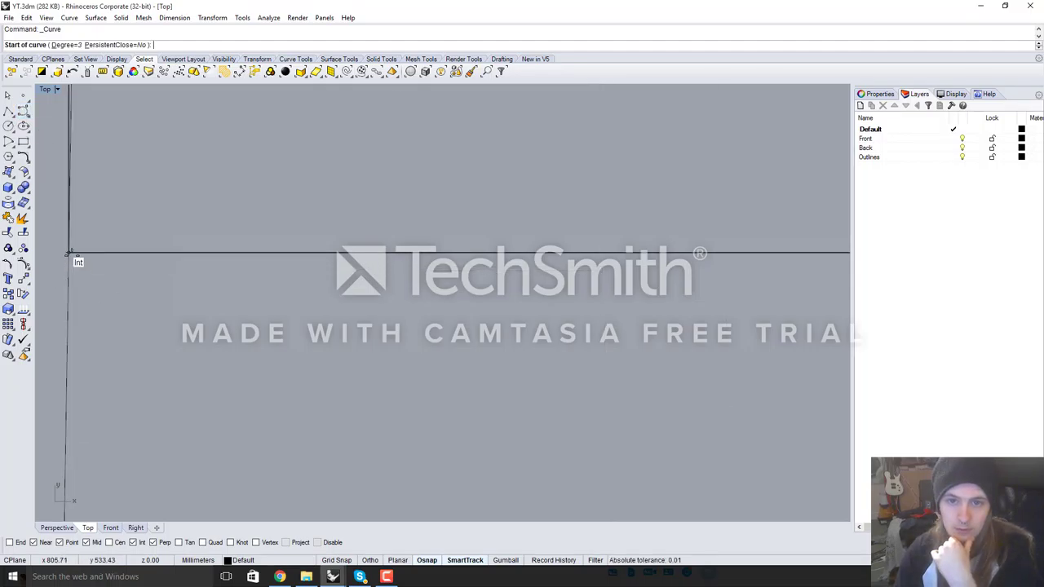
left_click(70, 254)
scroll(245, 343, "down", 3)
scroll(184, 272, "up", 4)
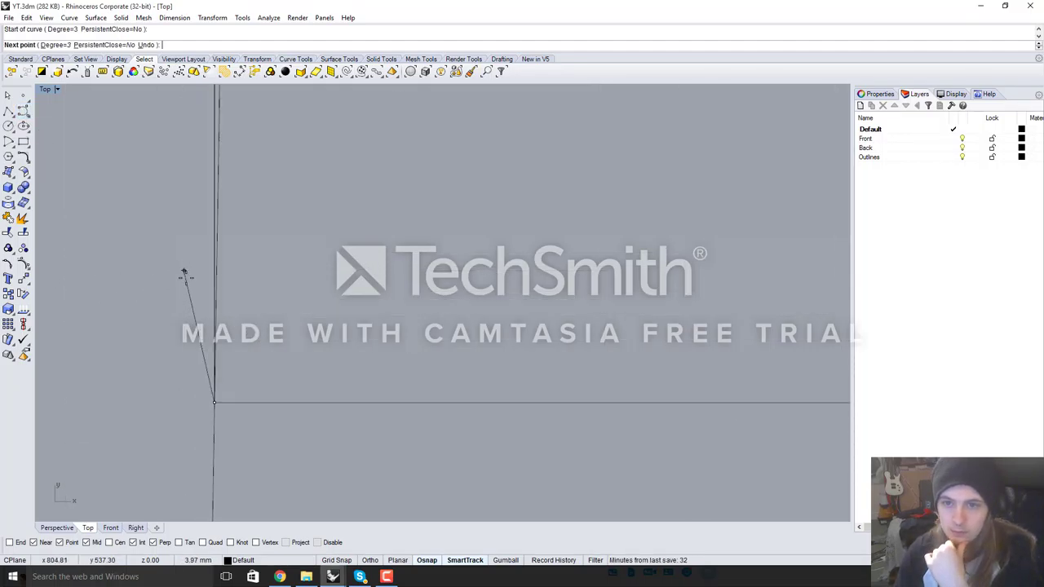
scroll(210, 329, "up", 2)
left_click(224, 318)
scroll(207, 324, "down", 3)
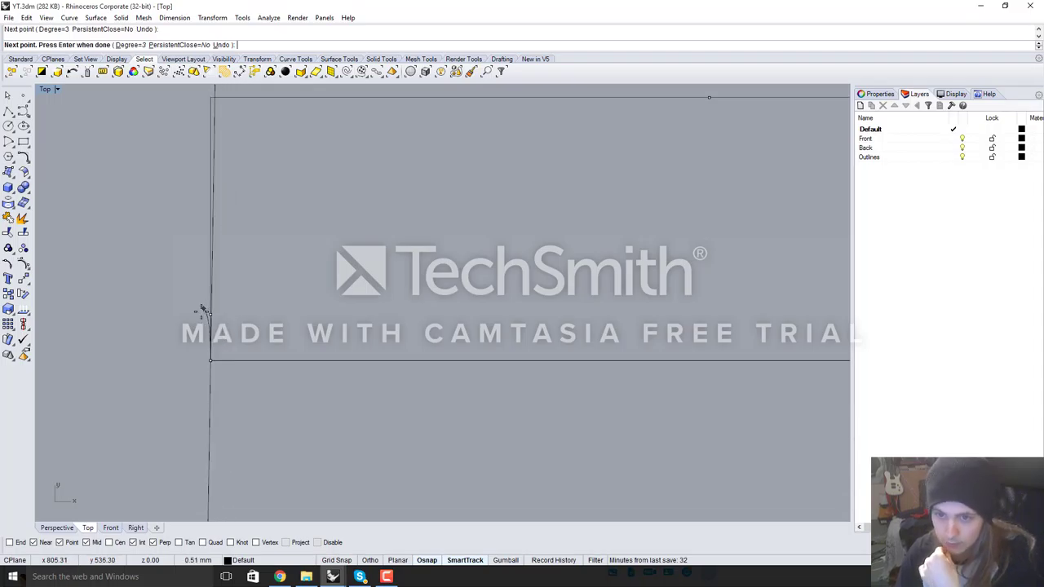
scroll(204, 312, "down", 3)
scroll(233, 361, "up", 3)
left_click(264, 200)
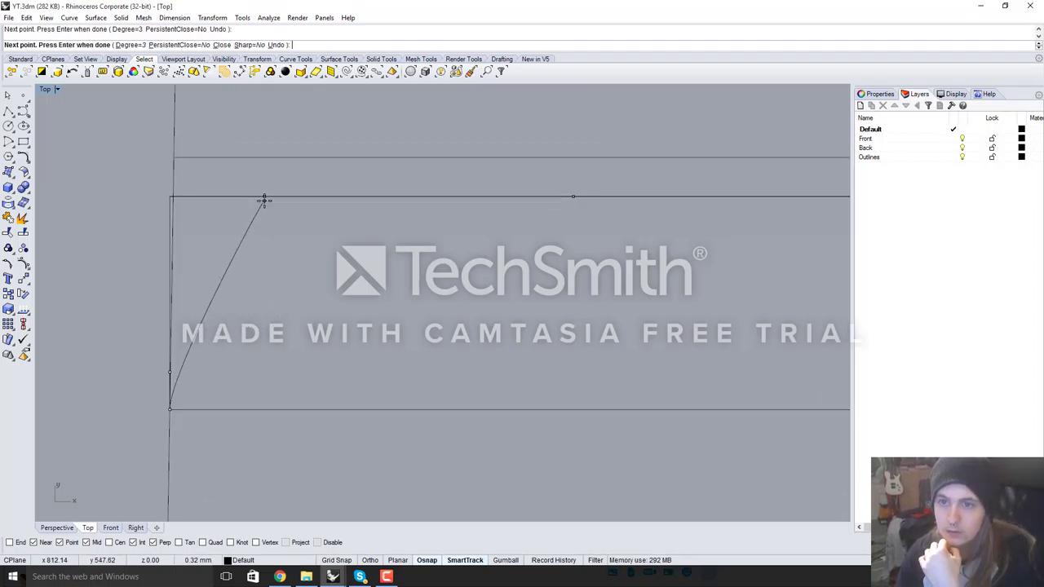
scroll(147, 243, "down", 2)
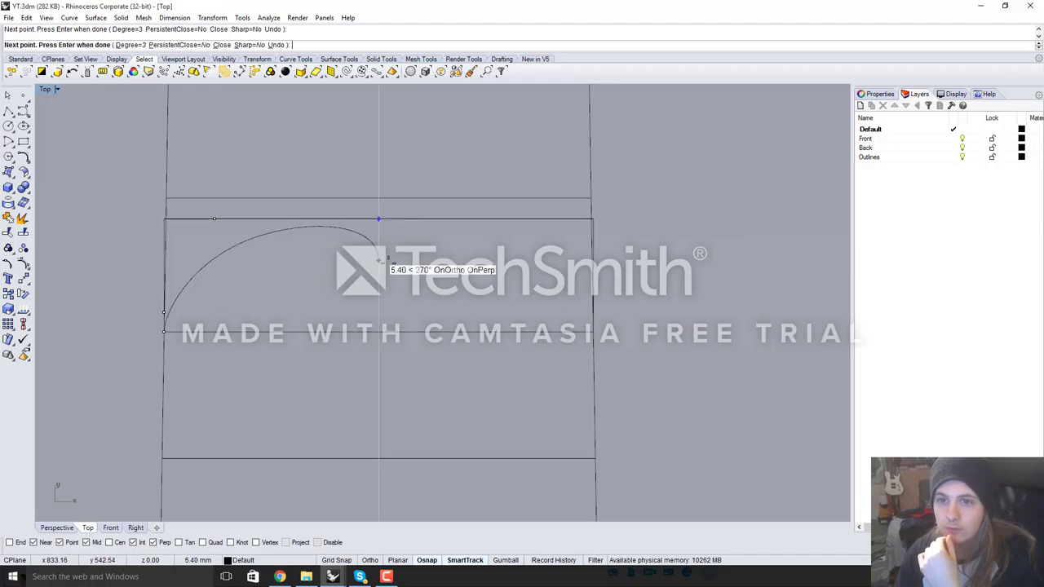
left_click(378, 218)
key("Return")
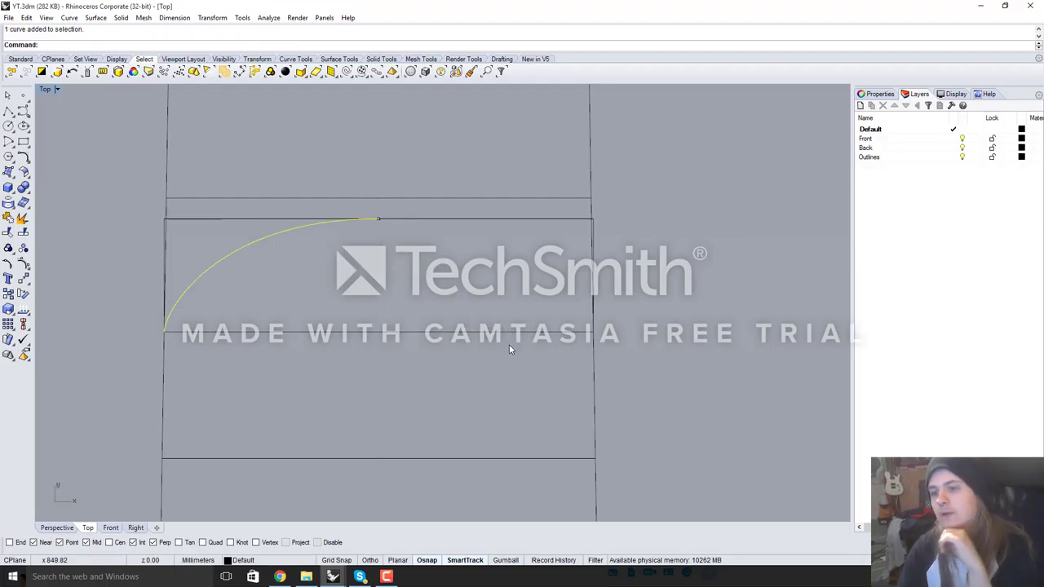
Mirror the half profile across the neck's centreline with history recording enabled to complete the arch
left_click(539, 563)
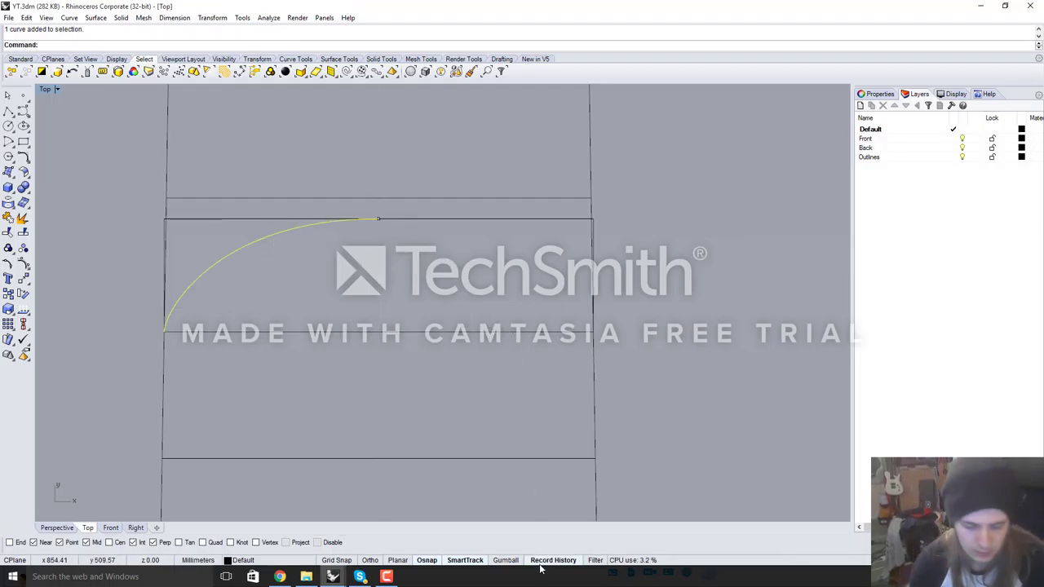
key("Return")
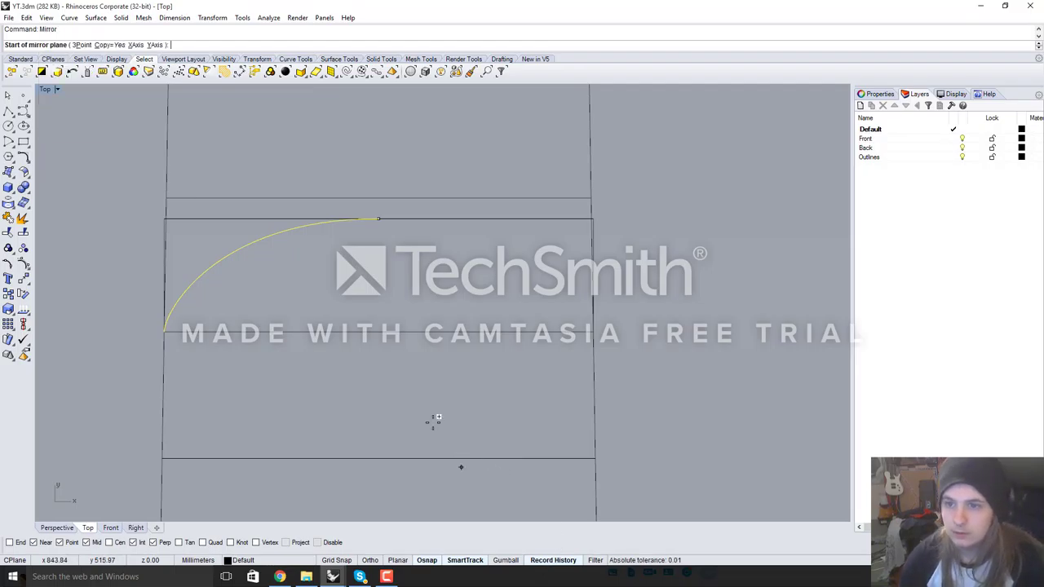
left_click(378, 329)
left_click(378, 219)
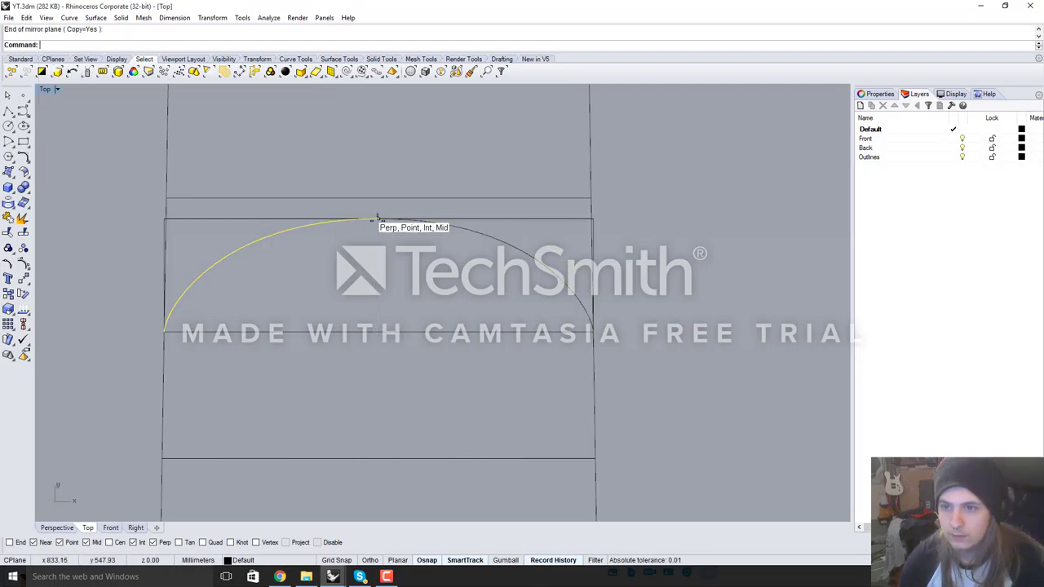
Show the original half curve's control points and raise the one on the short side slightly away from the fret line
left_click(304, 229)
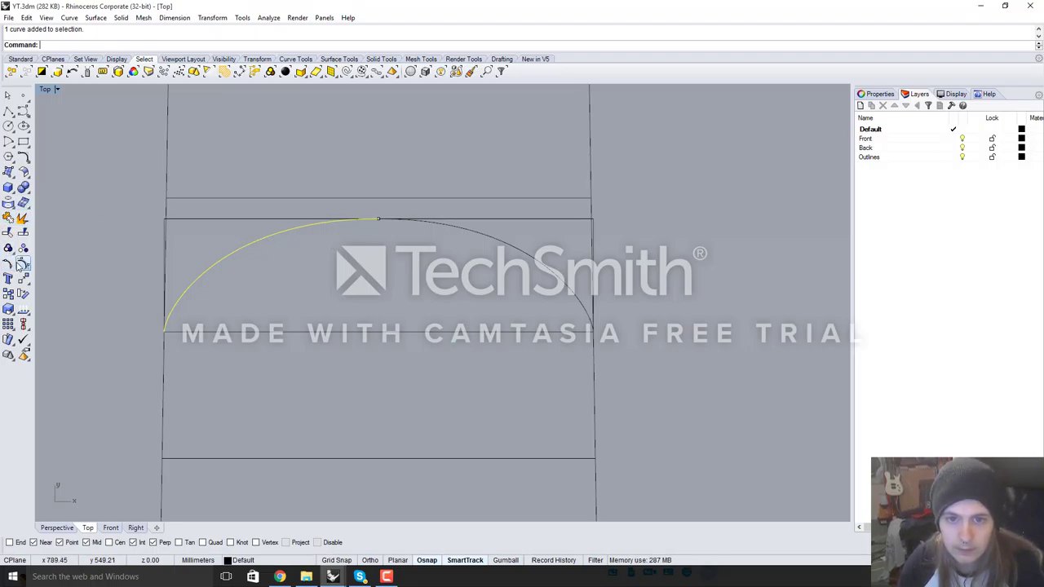
left_click(22, 219)
scroll(124, 206, "up", 3)
scroll(243, 293, "up", 5)
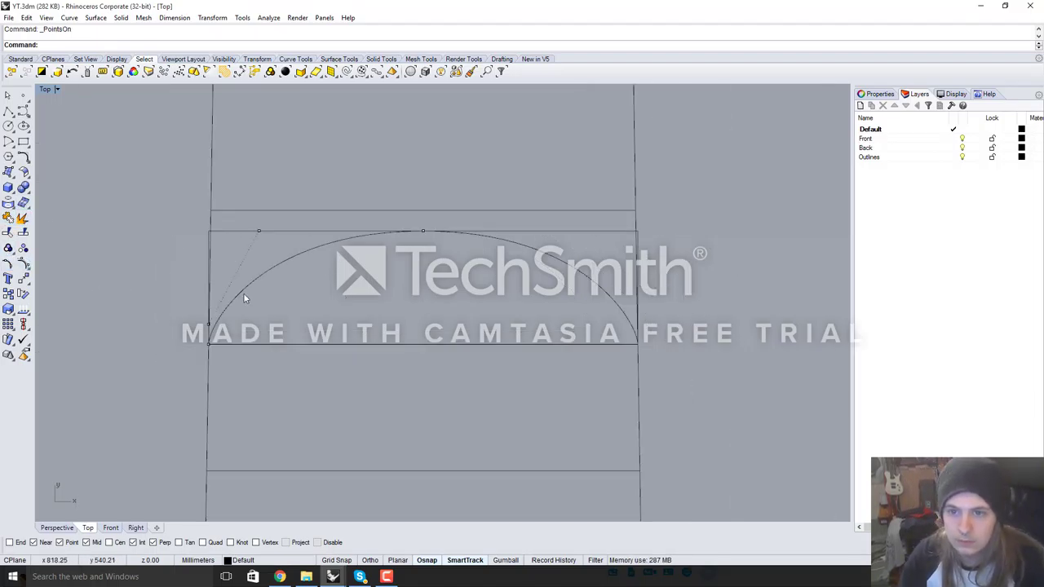
left_click(208, 333)
left_click_drag(208, 333, 211, 320)
scroll(236, 339, "down", 5)
scroll(421, 282, "up", 3)
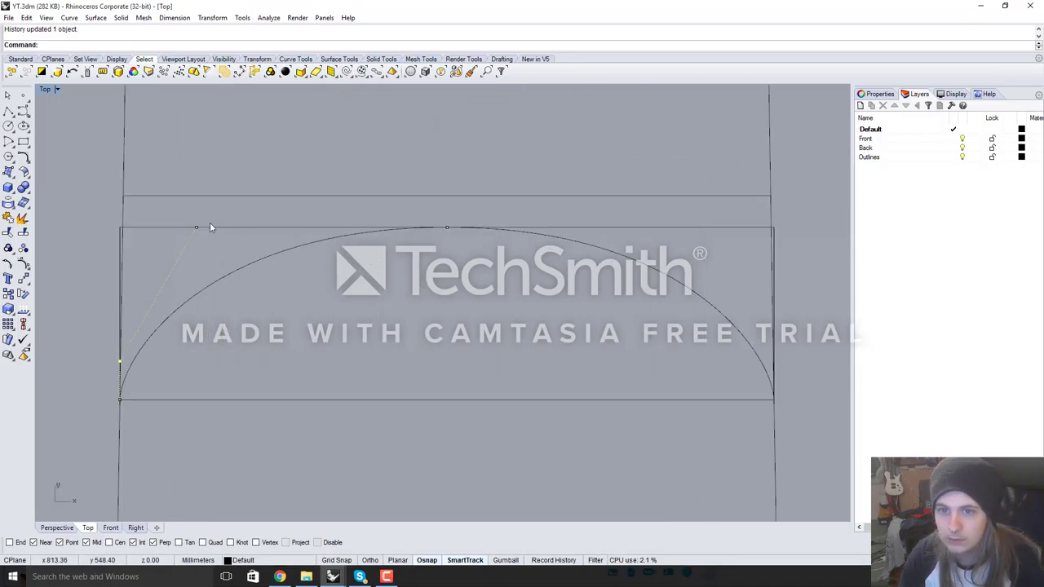
Slide the control point on the rectangle's headstock-side edge slightly toward the centre, and hide the control points
mouse_move(194, 225)
left_mouse_down()
mouse_move(239, 228)
mouse_move(212, 228)
left_mouse_up()
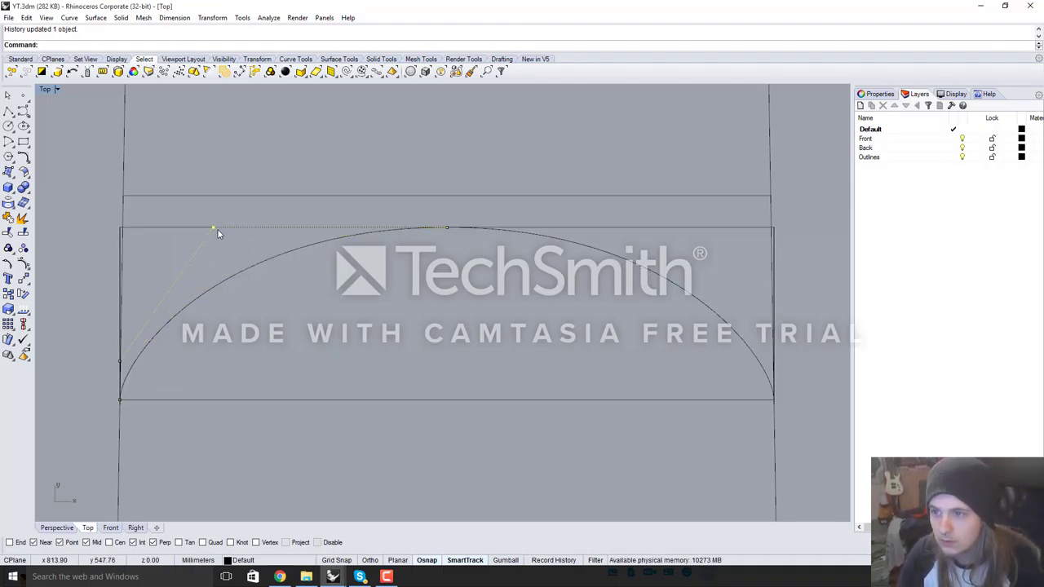
left_click(325, 288)
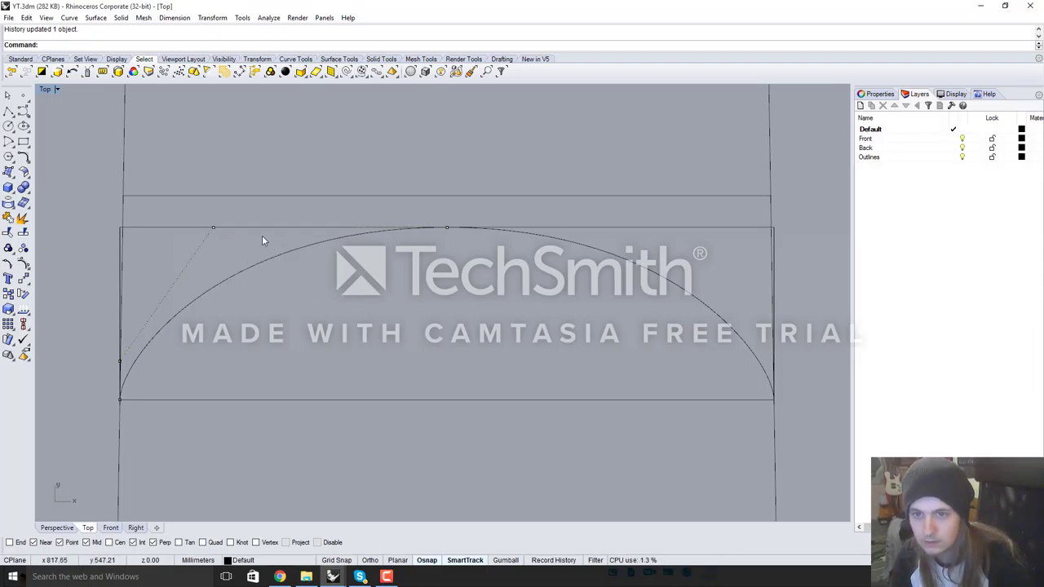
key("Escape")
scroll(291, 247, "down", 10)
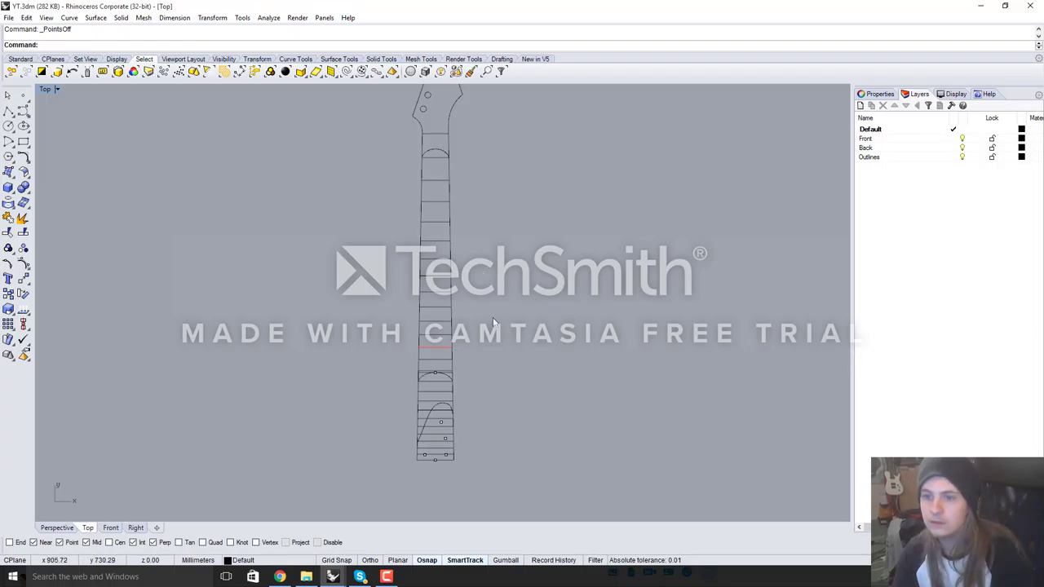
Delete the construction rectangle around the heel-end profile arch and the point object at the arch's apex
scroll(456, 373, "up", 10)
left_click(419, 361)
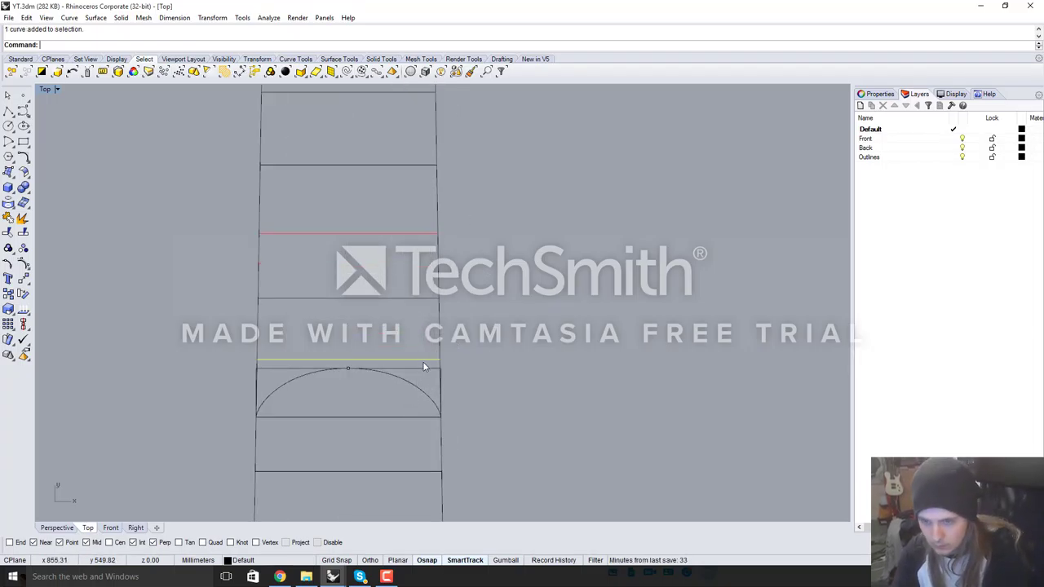
left_click(423, 367)
key("Delete")
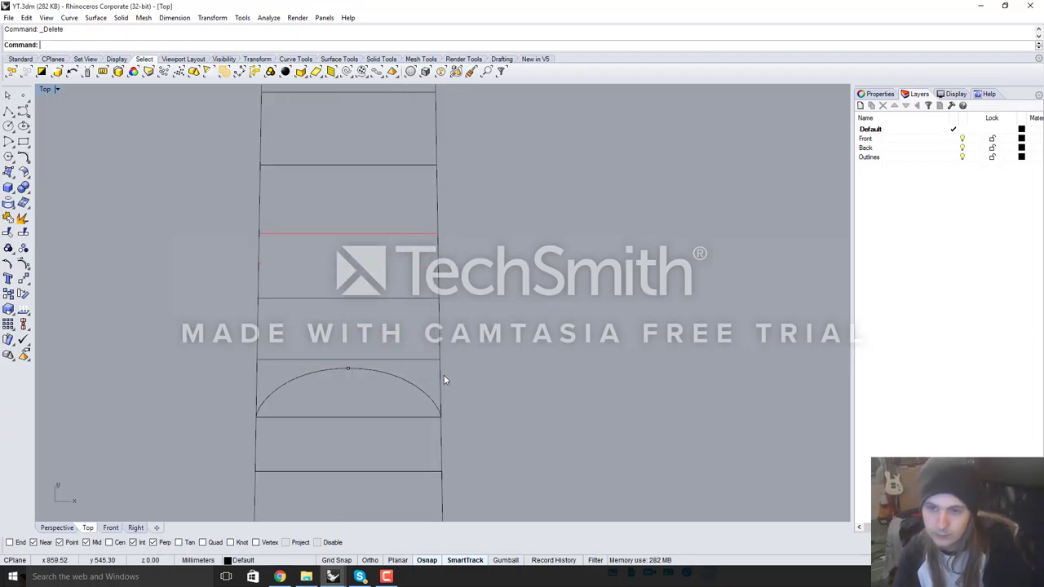
scroll(330, 375, "up", 3)
left_click(361, 369)
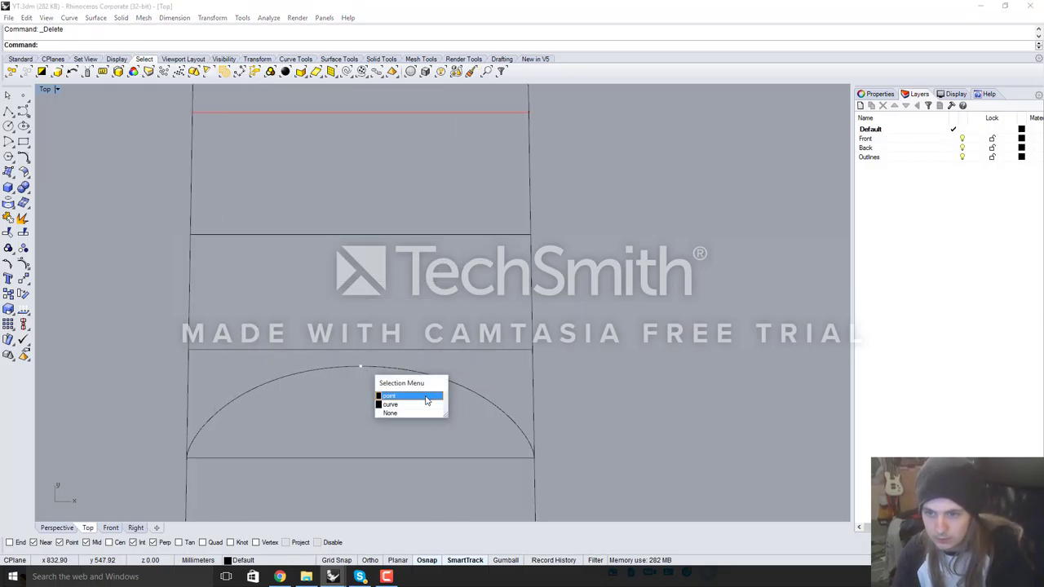
left_click(421, 396)
key("Delete")
Join the two halves of the heel-end arch into one curve and dismiss the history warning
left_click(378, 368)
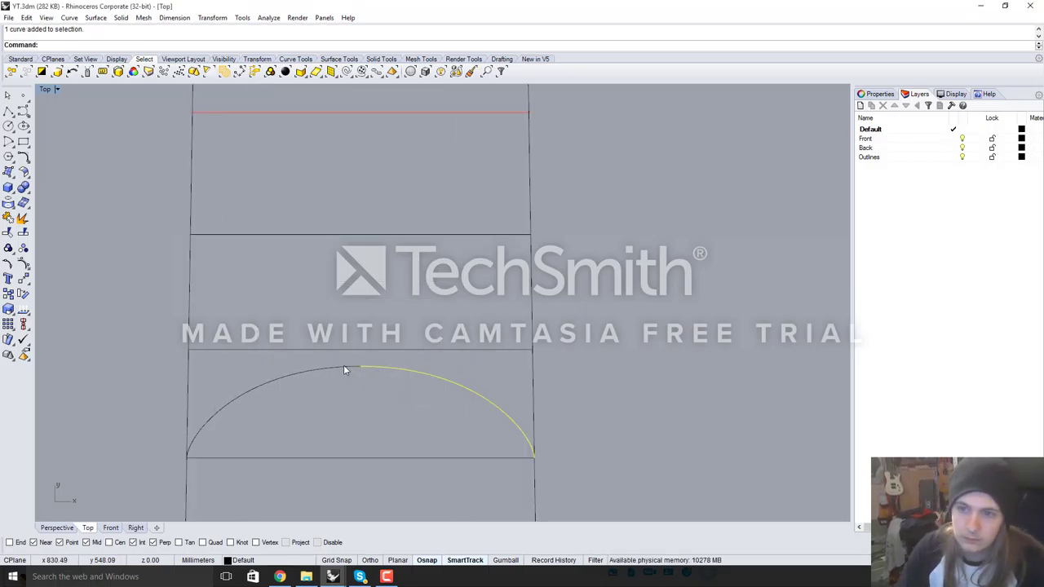
left_click(344, 369, "shift")
key("ctrl+j")
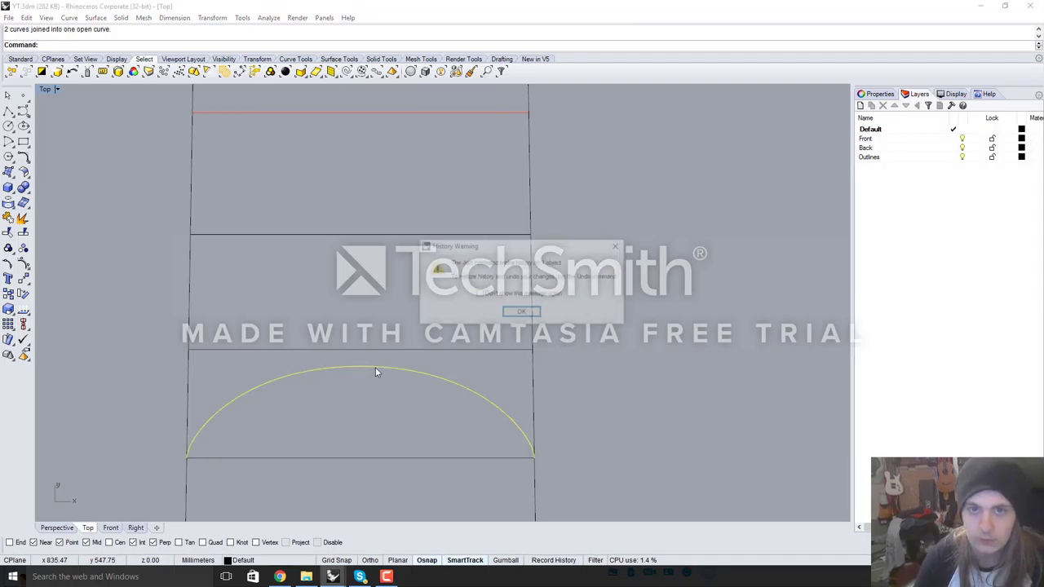
left_click(522, 313)
scroll(442, 296, "down", 10)
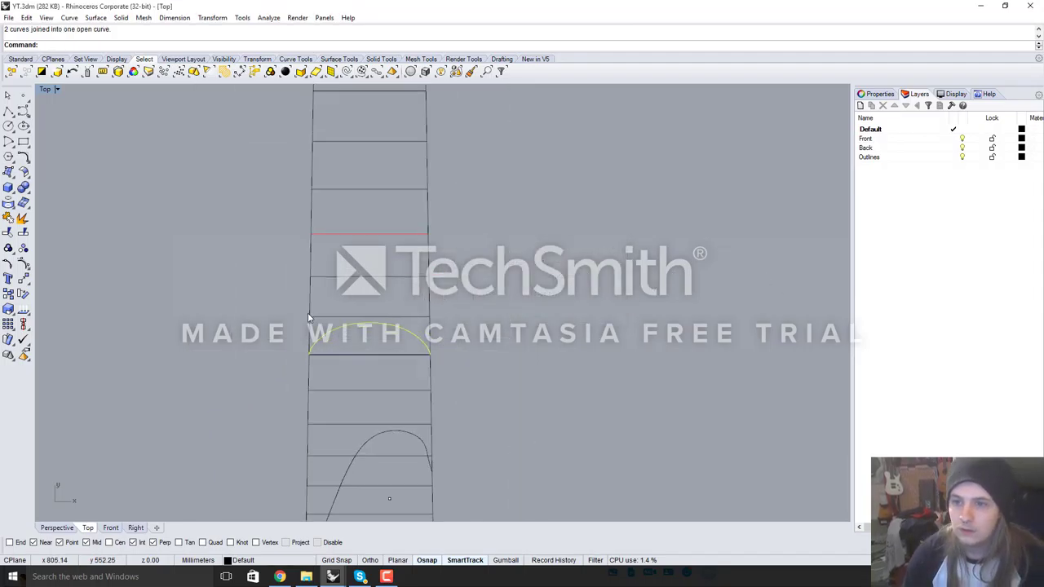
scroll(399, 348, "up", 3)
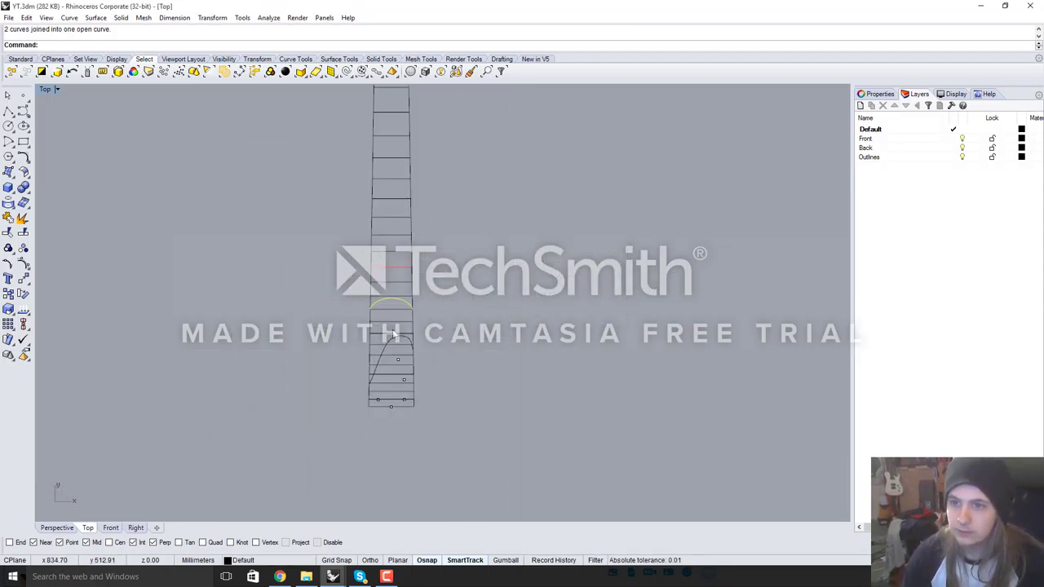
scroll(392, 245, "down", 3)
left_click(392, 171)
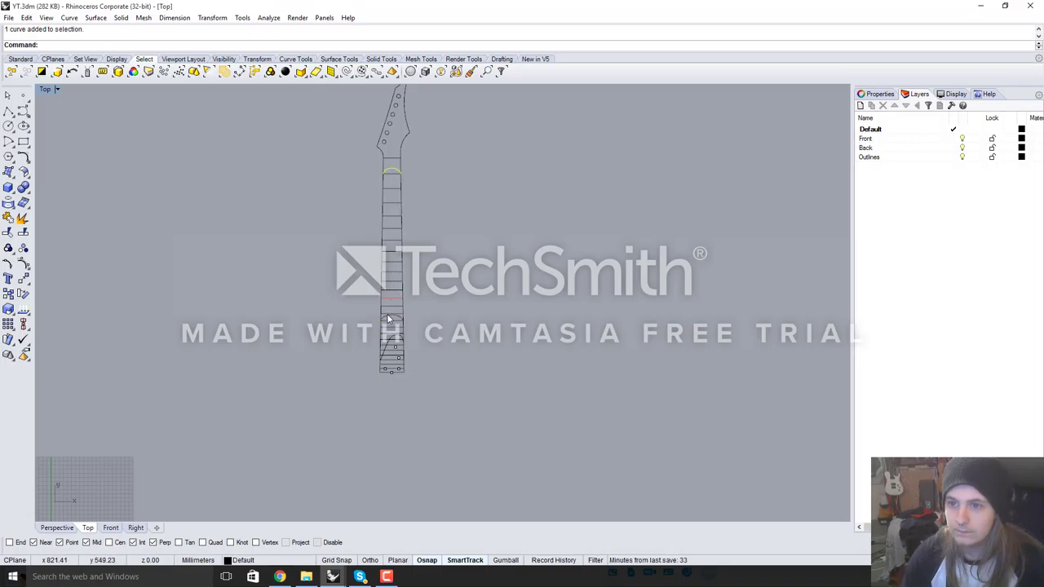
left_click(403, 160)
left_click(540, 335)
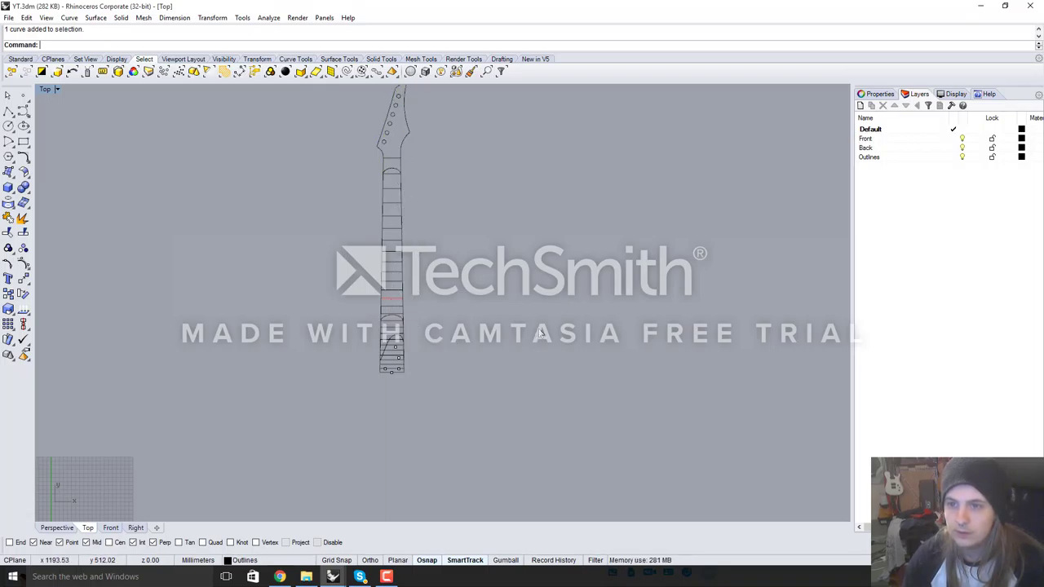
Switch from the single Top view to the four-viewport layout
double_click(47, 90)
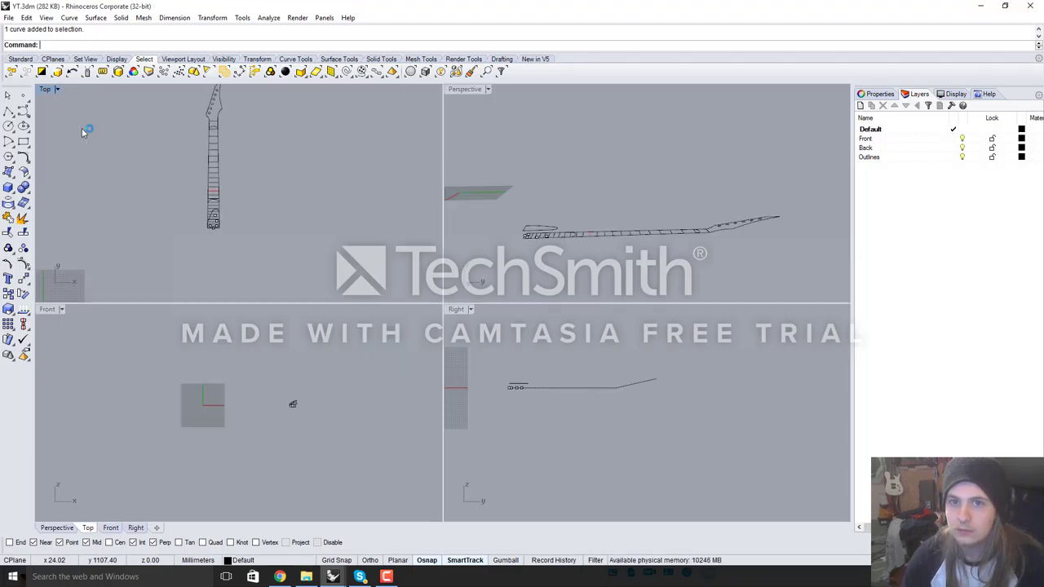
scroll(193, 229, "down", 3)
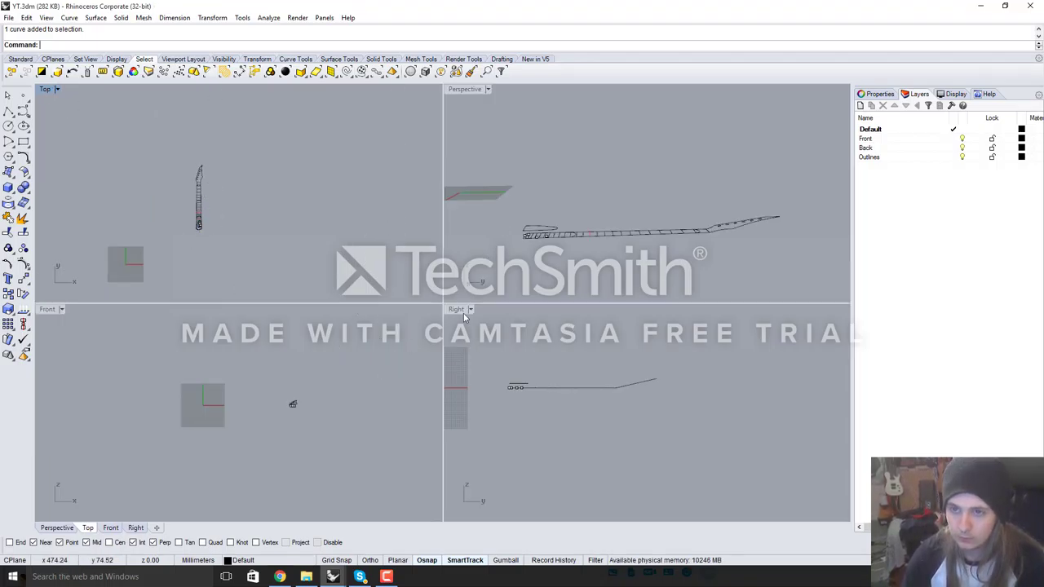
scroll(207, 187, "up", 4)
Rotate the first-fret profile arch 90° upright about the midpoint of its fret line, using the Right view
left_click(208, 172)
scroll(211, 175, "up", 5)
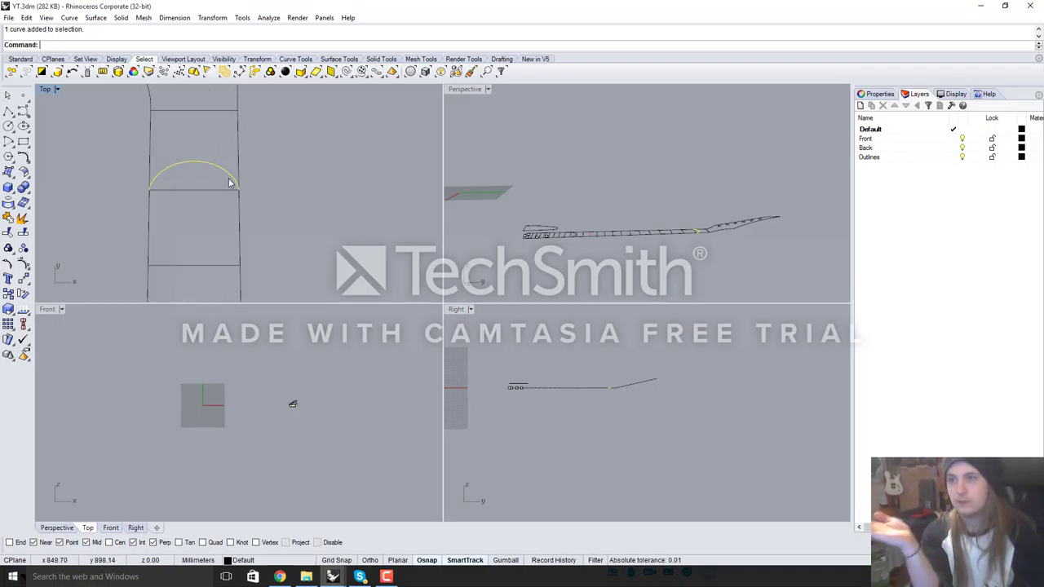
scroll(674, 282, "up", 2)
scroll(674, 282, "up", 8)
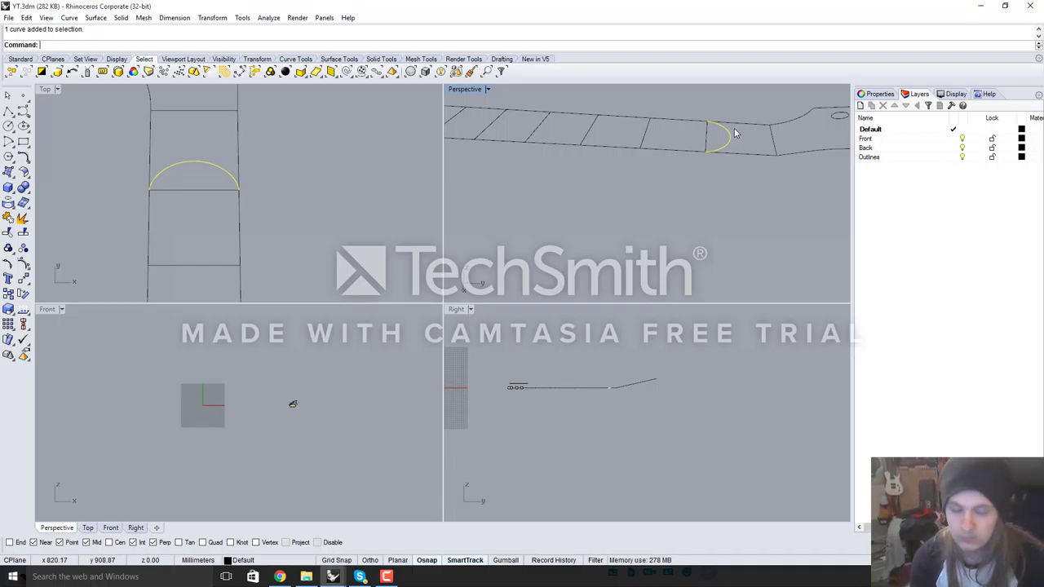
key("Return")
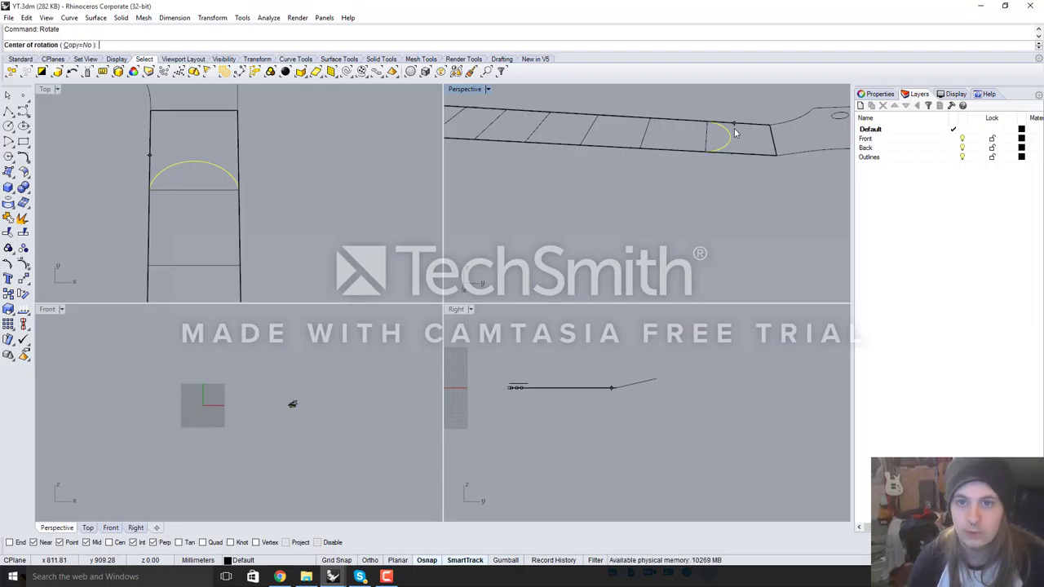
left_click(194, 190)
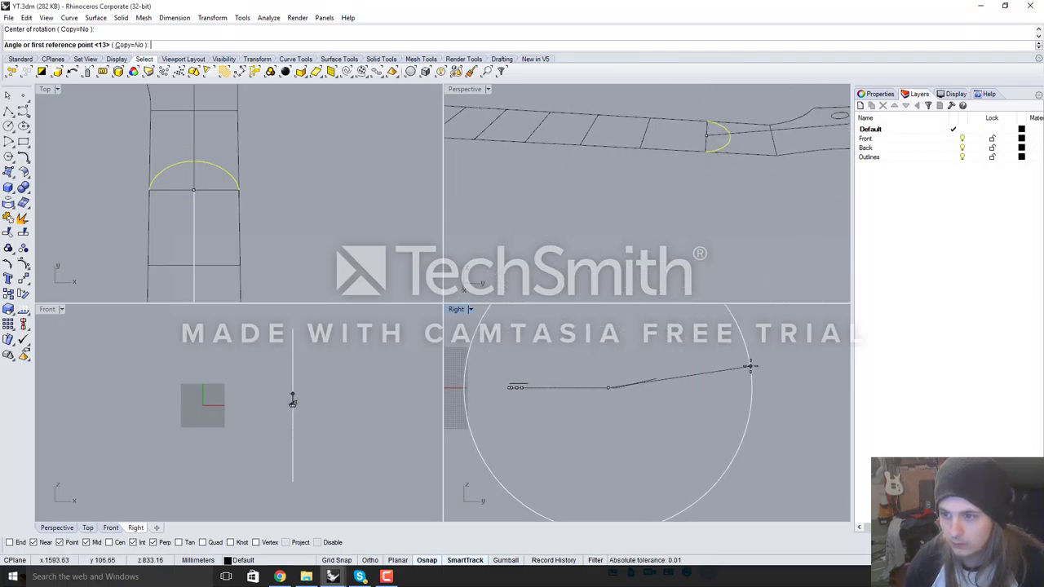
key("shift")
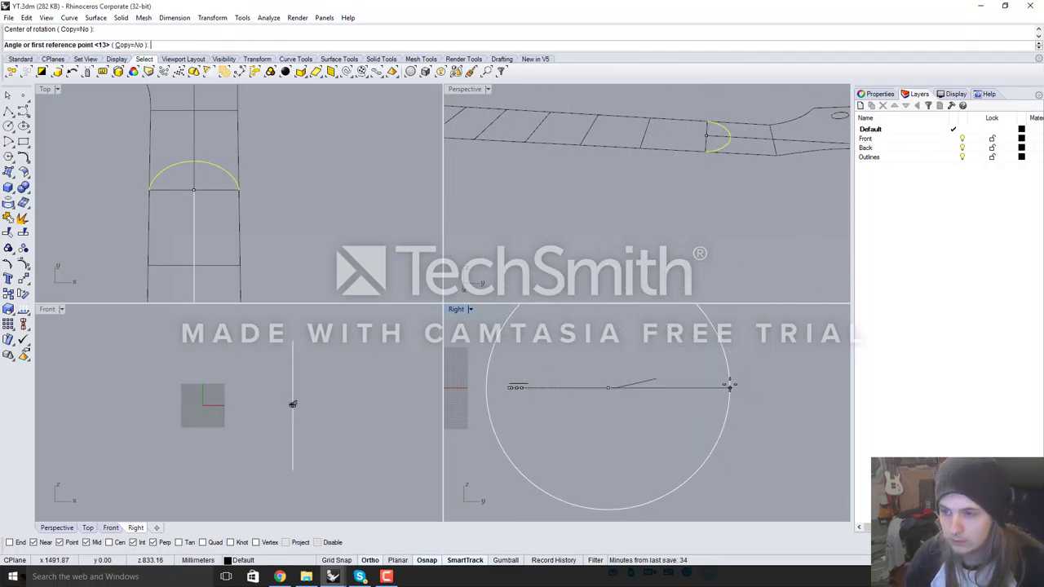
left_click(730, 385)
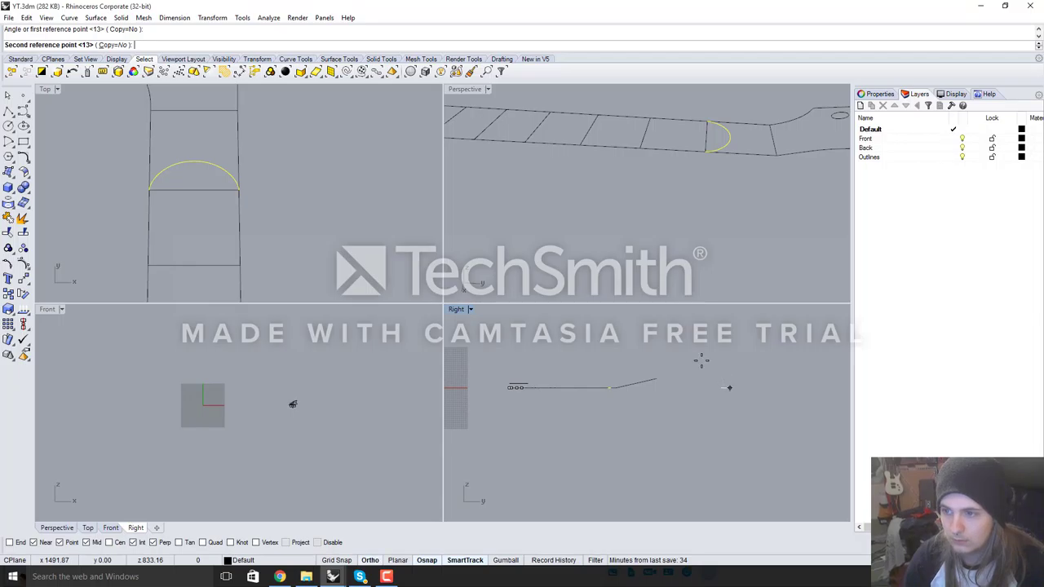
left_click(617, 314)
Rotate the heel-end profile arch 90° upright about the midpoint of its fret line, using the Right view
right_click_drag(688, 163, 715, 184)
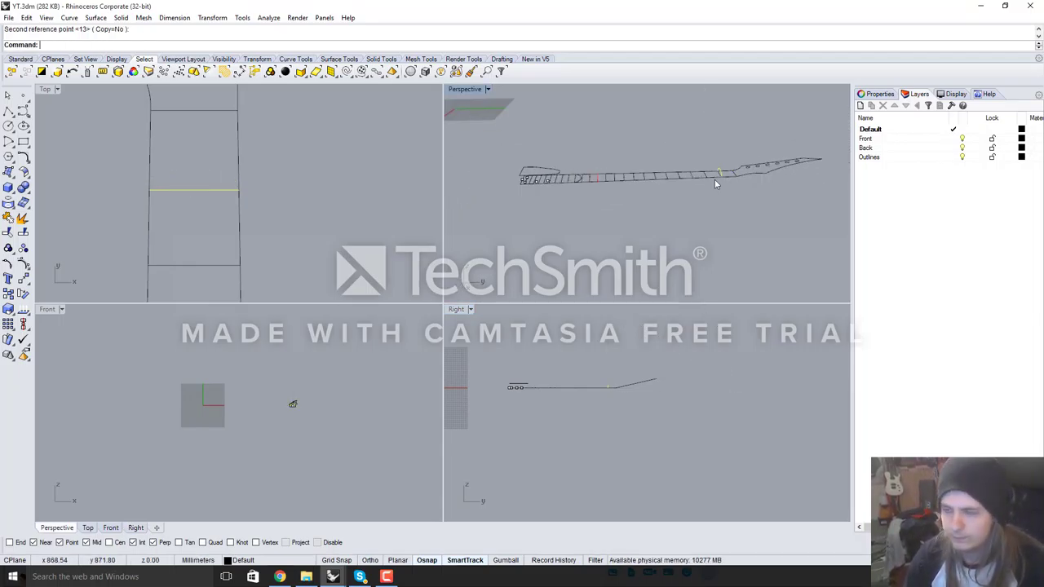
scroll(577, 187, "up", 3)
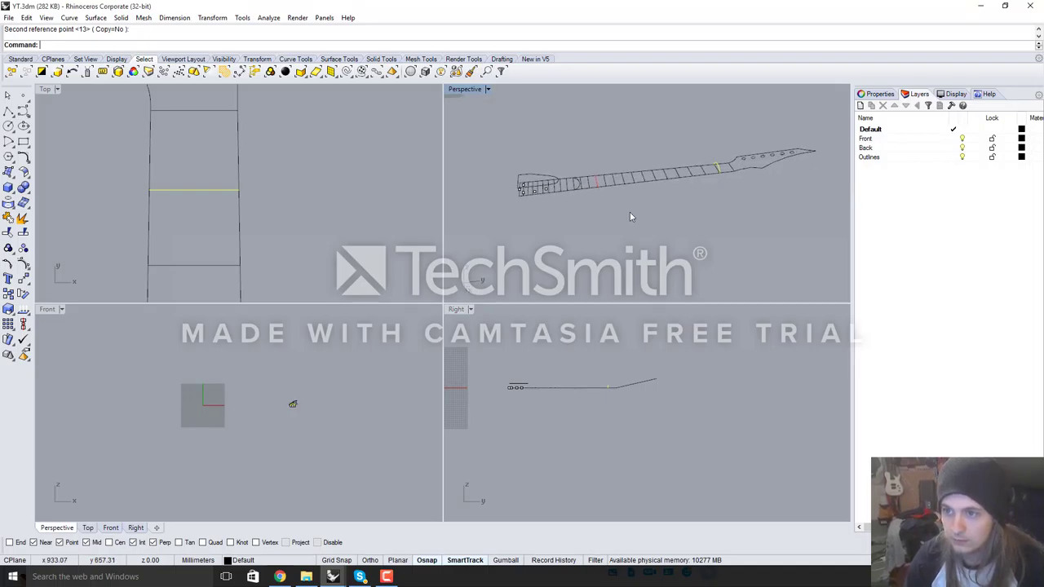
left_click(581, 183)
right_click(581, 226)
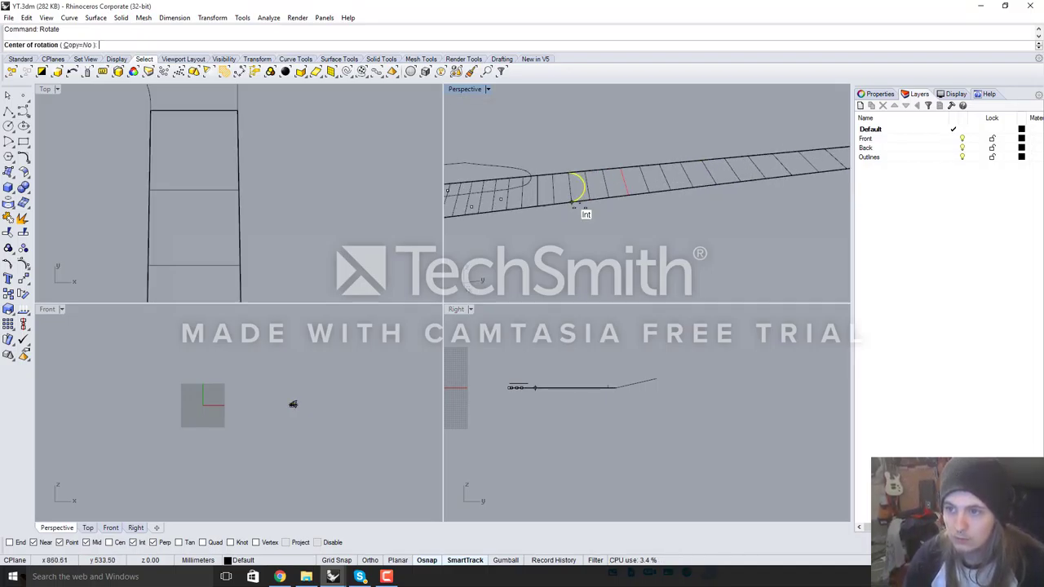
scroll(581, 208, "up", 6)
left_click(563, 163)
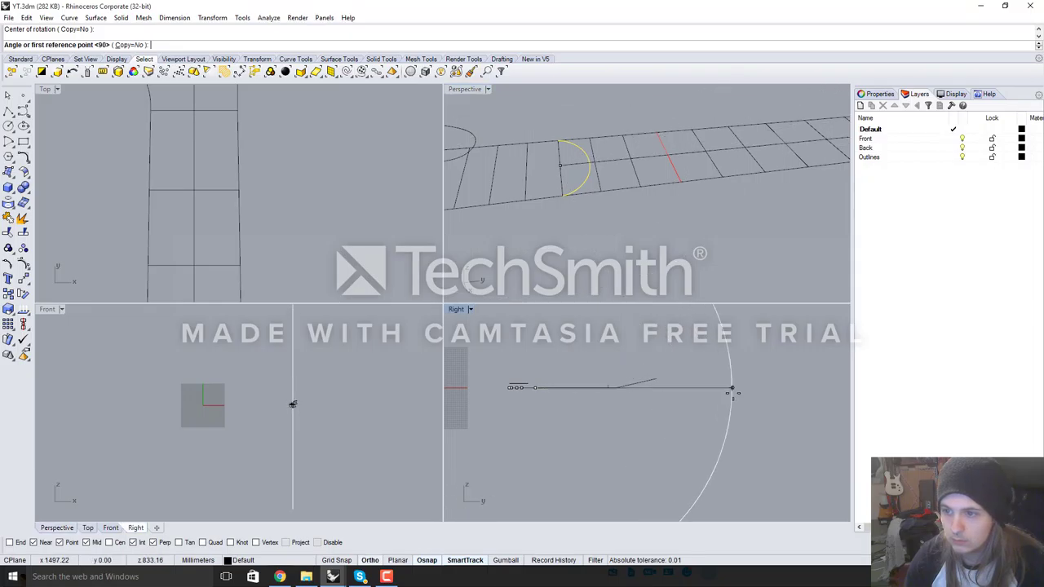
left_click(734, 388)
key("Escape")
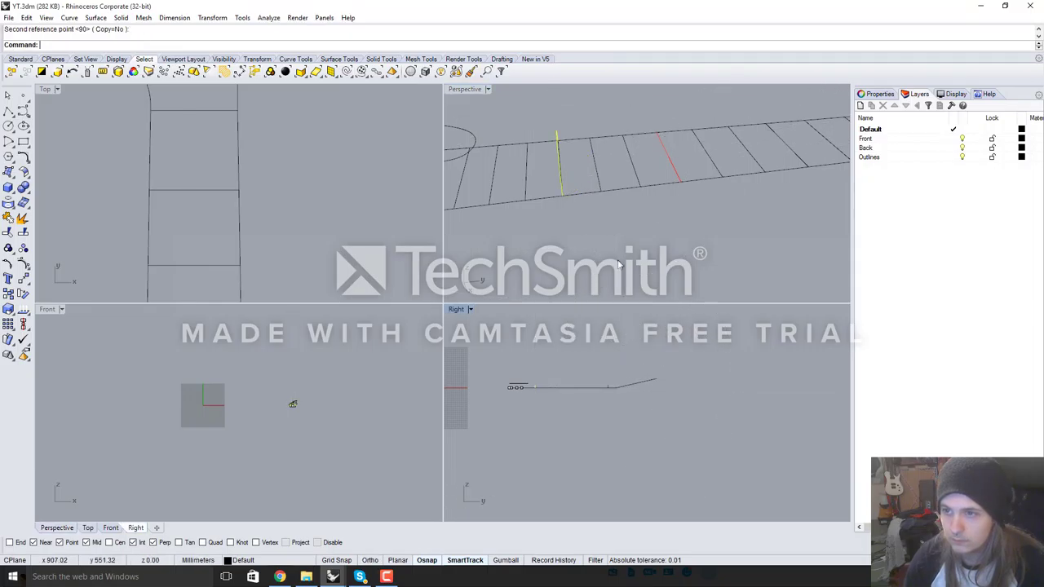
scroll(513, 215, "down", 5)
right_click_drag(634, 209, 585, 224)
scroll(581, 221, "up", 3)
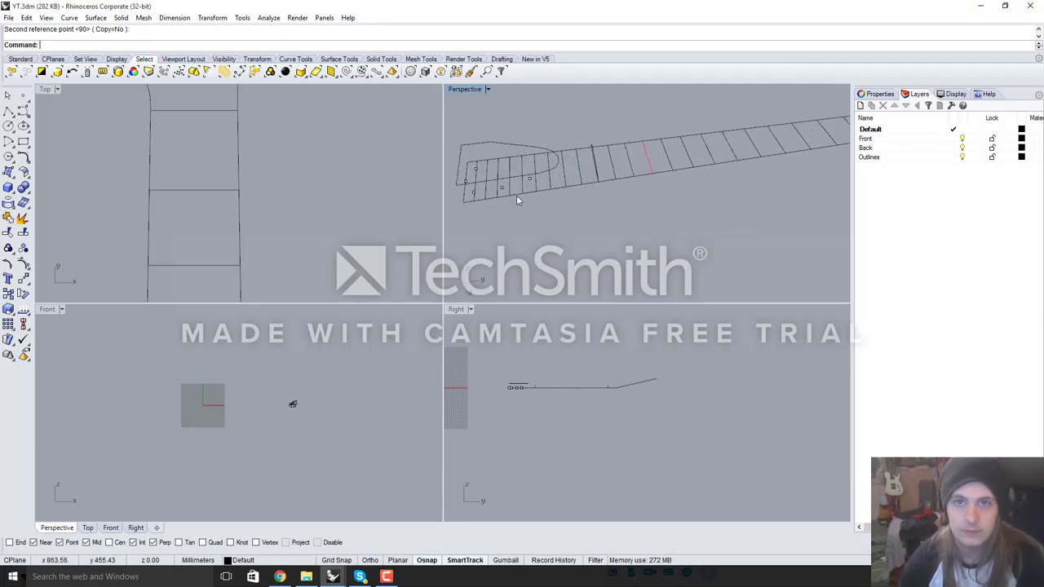
right_click_drag(626, 173, 584, 124)
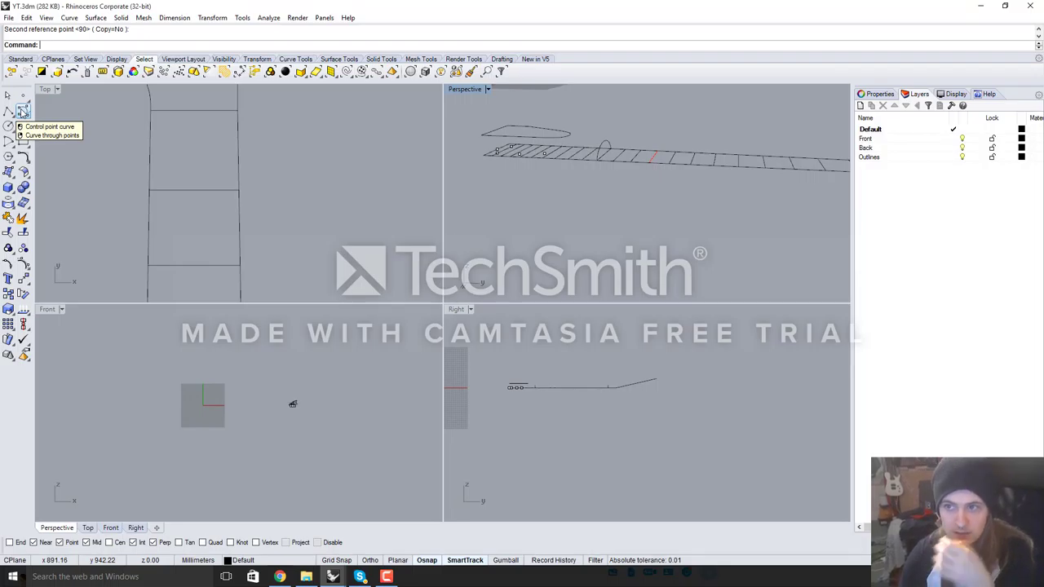
Start a polyline and enable the End object snap for picking the heel-end arch's apex
left_click(9, 111)
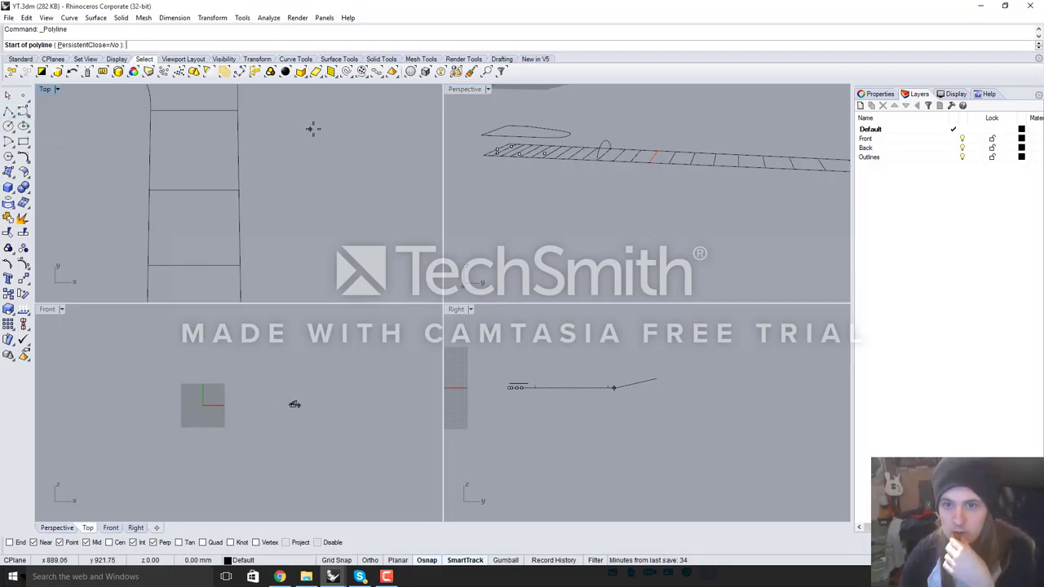
scroll(313, 128, "down", 3)
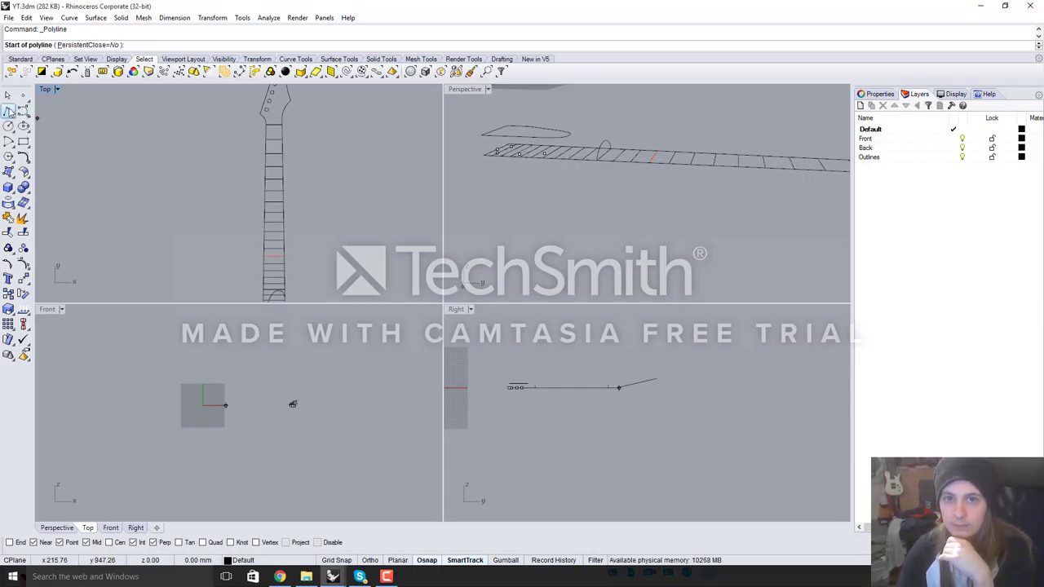
right_click_drag(652, 164, 576, 231)
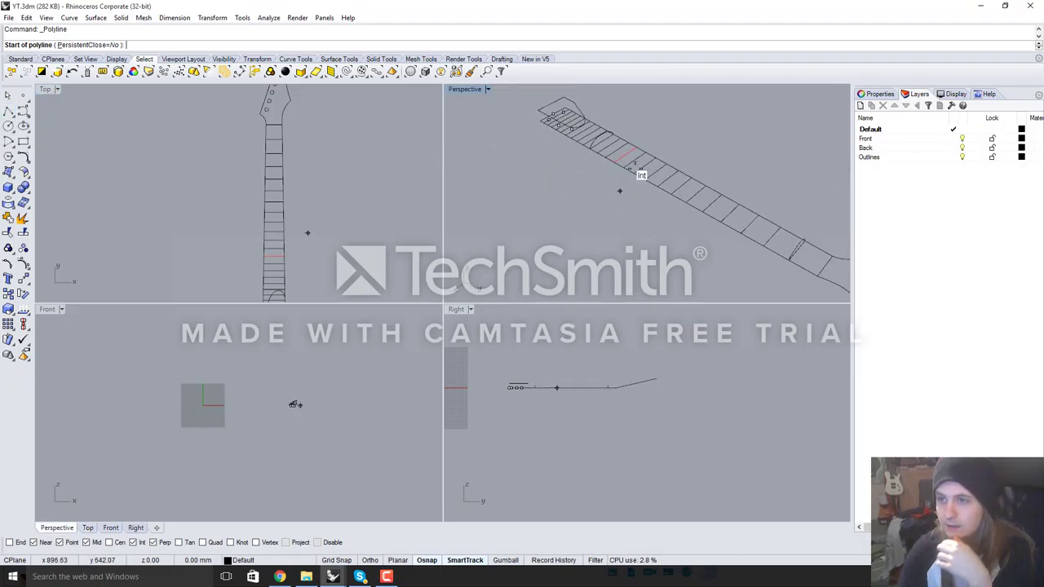
scroll(620, 159, "up", 4)
right_click_drag(612, 153, 695, 94)
scroll(644, 135, "down", 5)
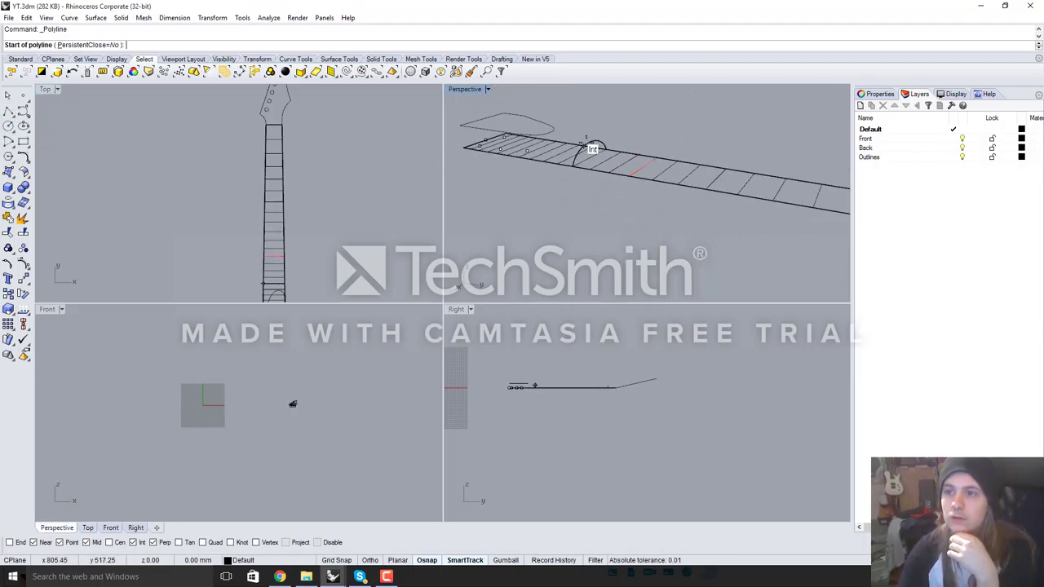
scroll(597, 150, "up", 10)
scroll(618, 145, "down", 2)
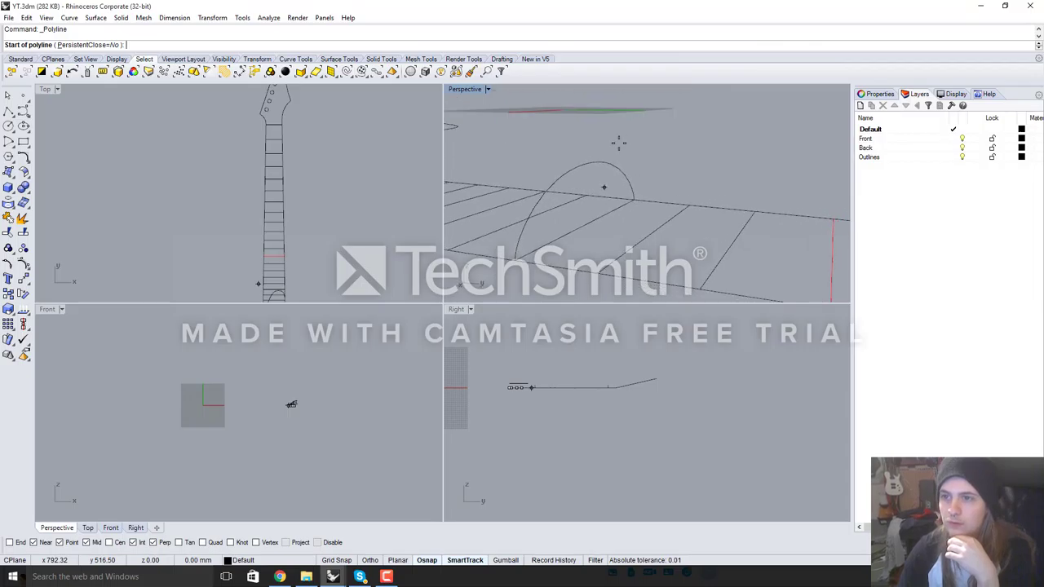
left_click(110, 528)
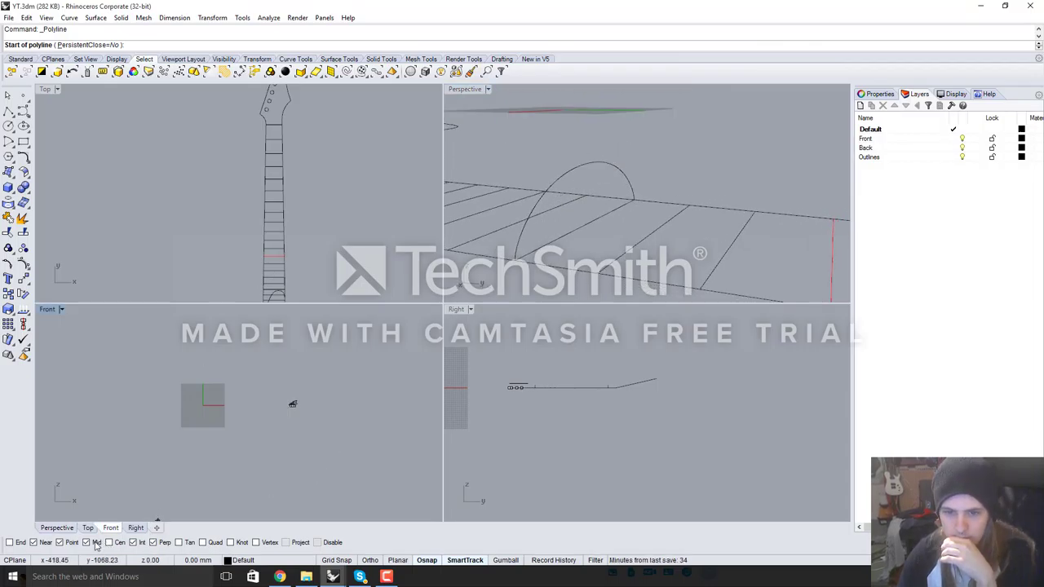
left_click(10, 542)
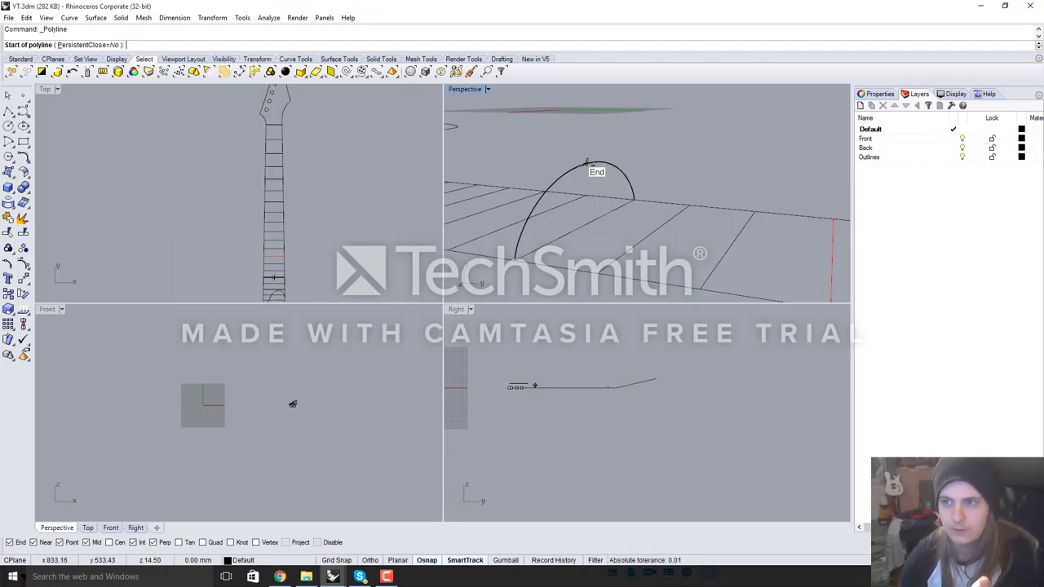
Draw a straight, ortho-constrained line about 210 mm long from the heel-end arch's apex lengthwise past the heel end of the neck
left_click(587, 163)
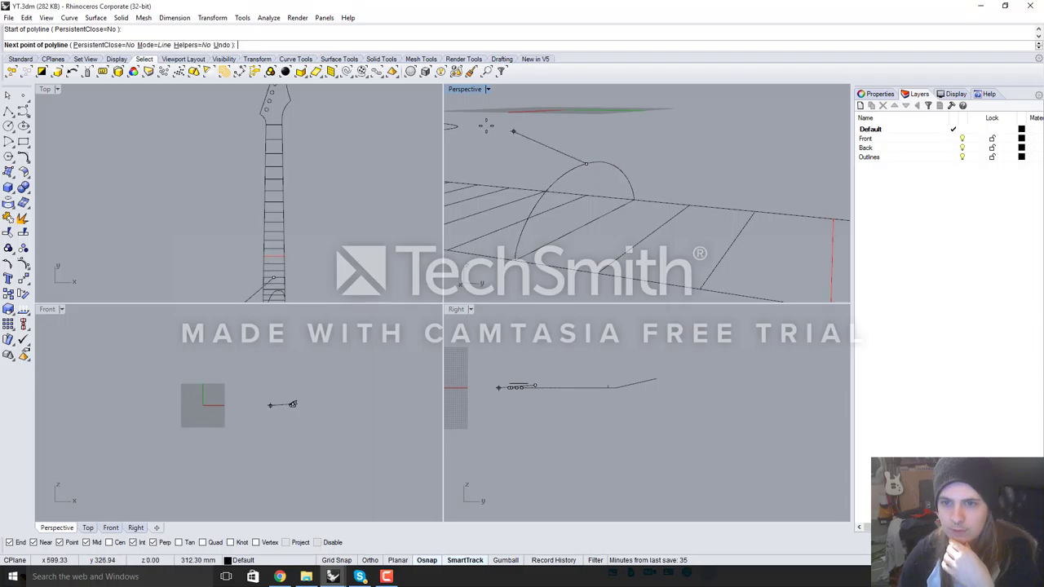
scroll(446, 108, "down", 2)
scroll(538, 151, "down", 3)
scroll(359, 177, "down", 3)
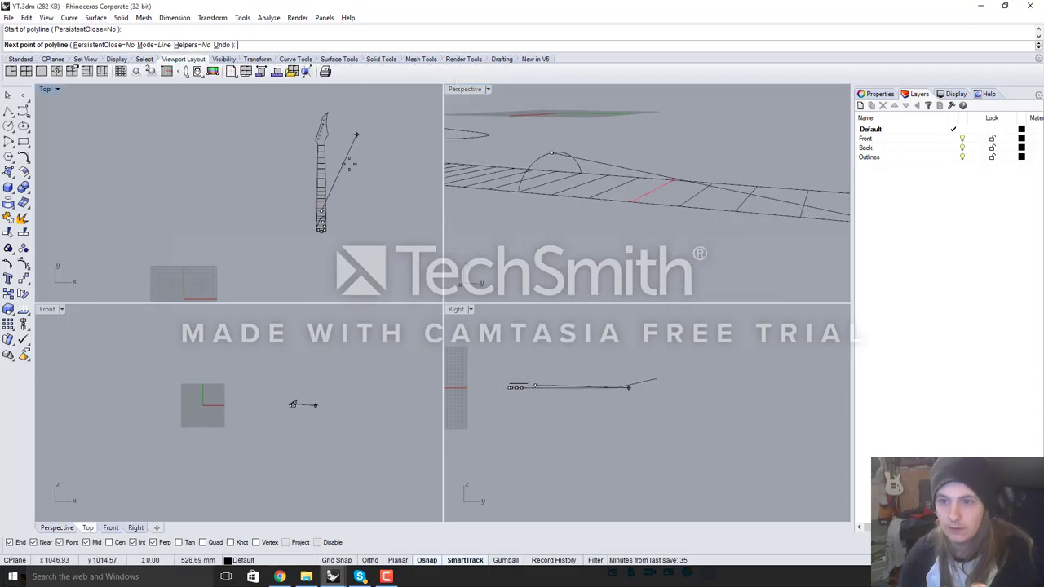
key("F8")
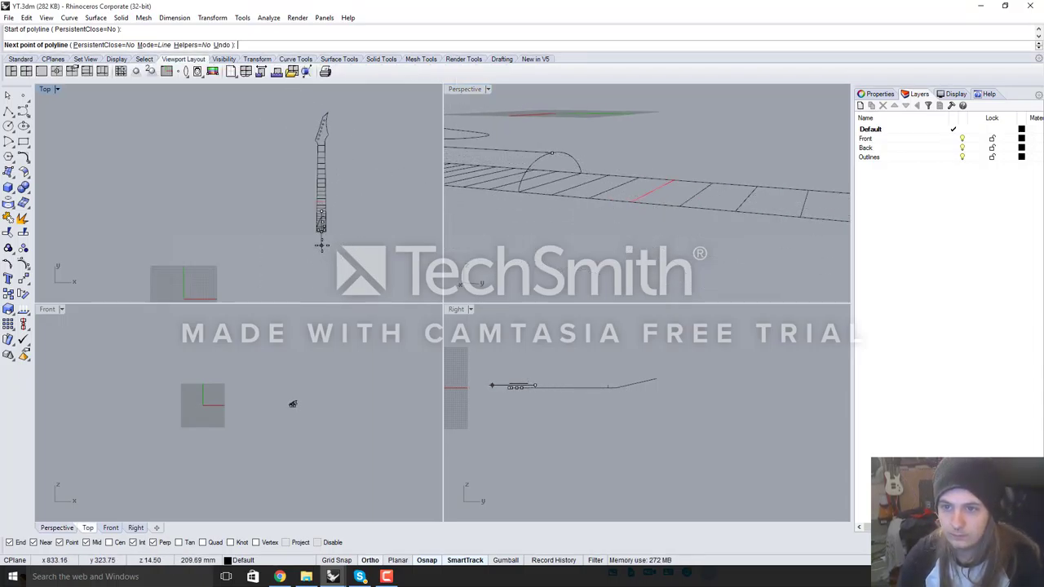
left_click(323, 244)
key("Return")
scroll(330, 243, "up", 3)
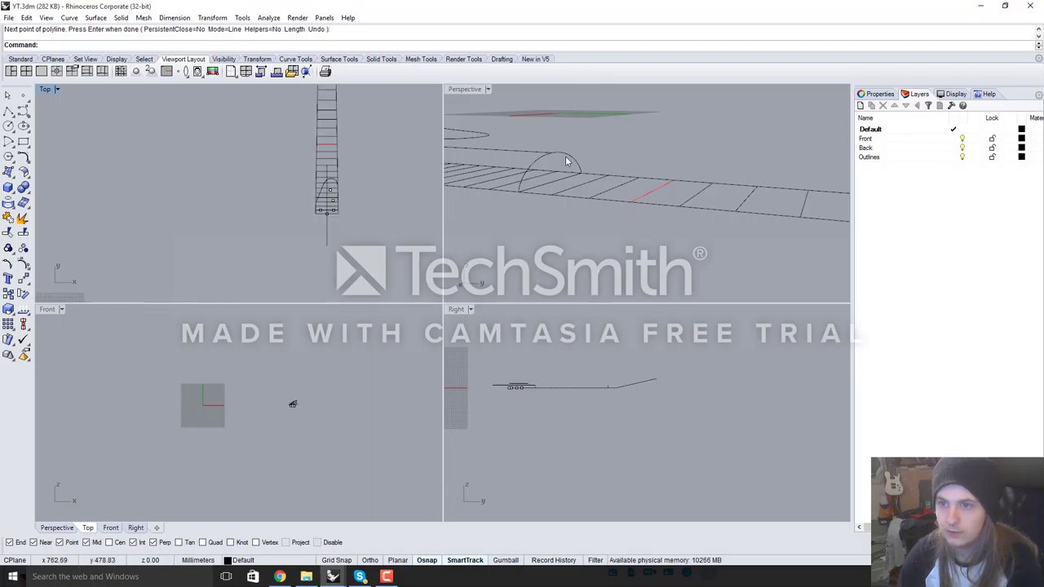
Examine the heel-end arch, its lengthwise guide line and the raised heel outline in the Perspective and Top views
scroll(544, 175, "down", 5)
right_click_drag(545, 175, 631, 165)
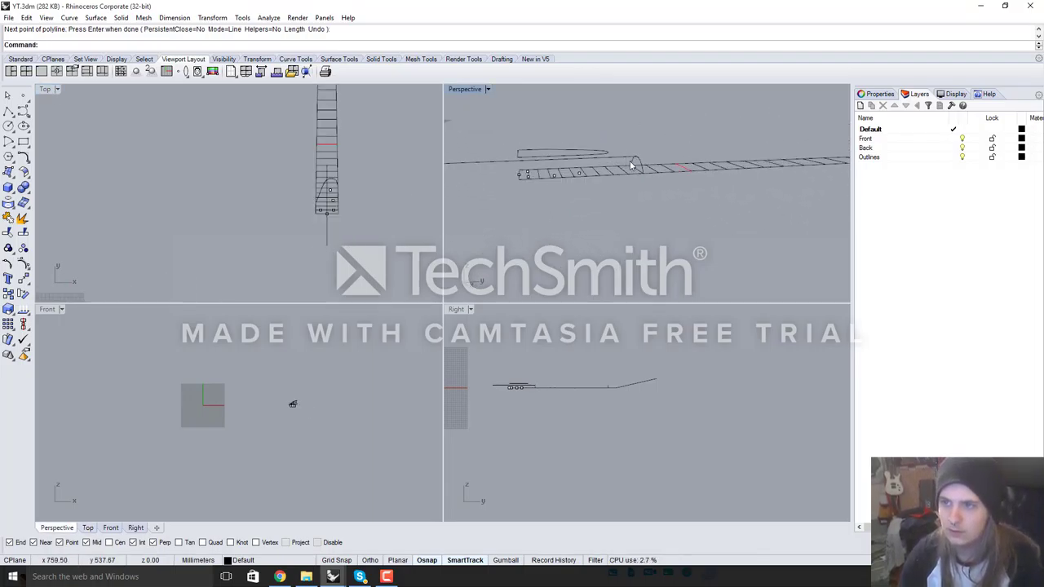
scroll(630, 166, "up", 4)
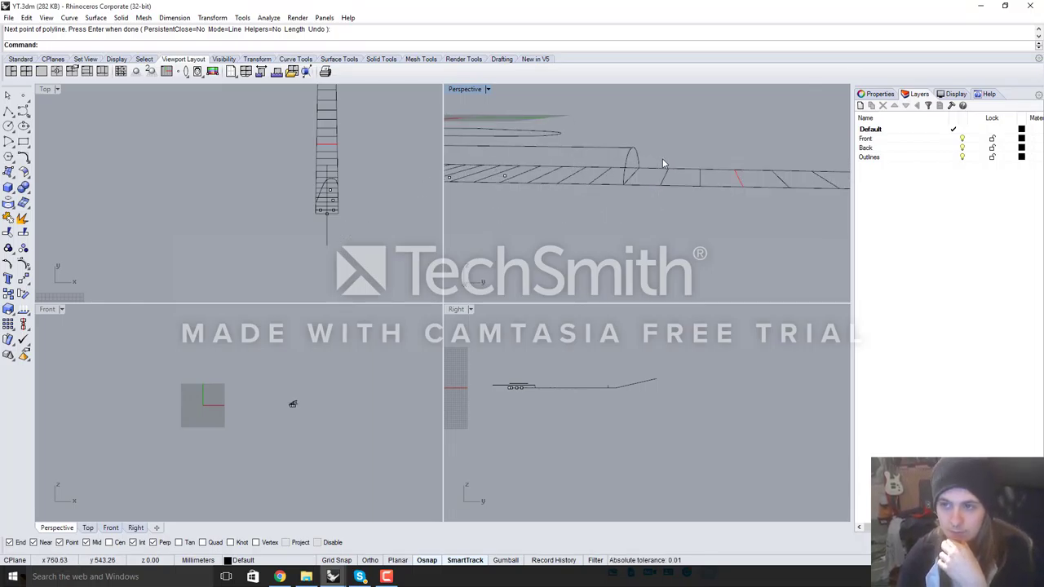
right_click_drag(663, 163, 554, 158)
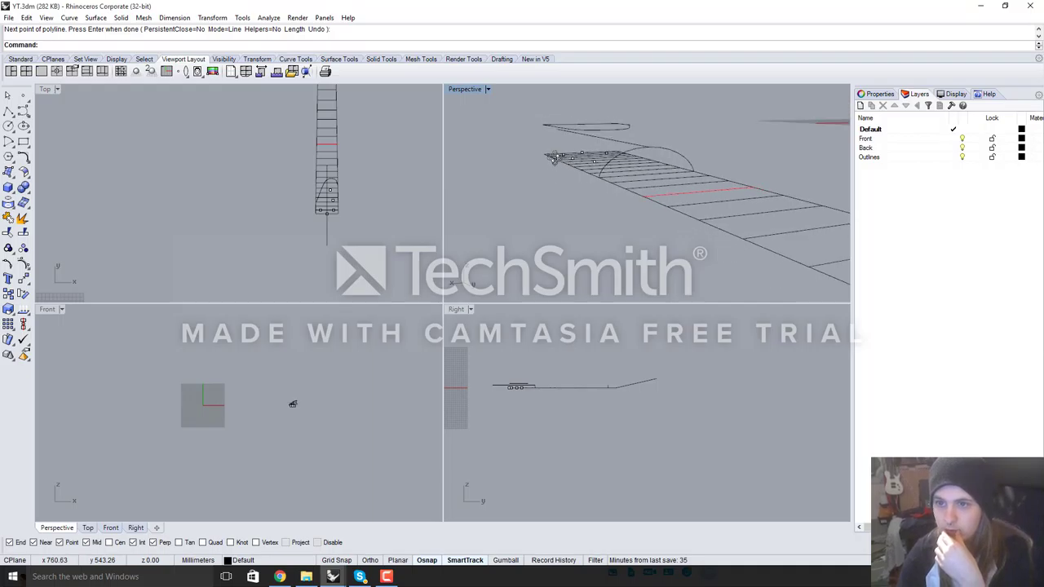
scroll(325, 181, "up", 5)
scroll(179, 158, "down", 3)
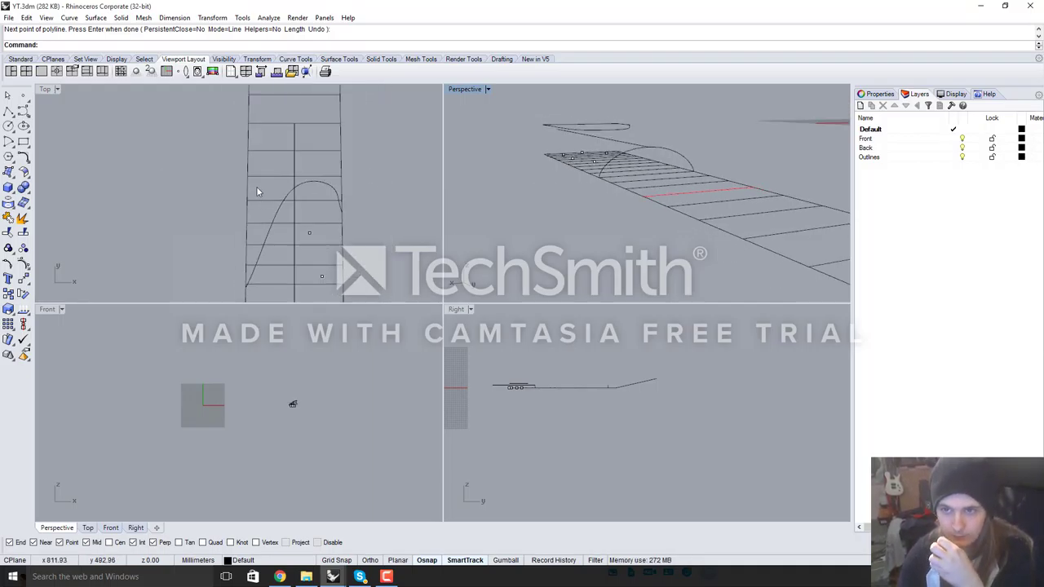
scroll(365, 143, "down", 4)
left_click(373, 149)
scroll(295, 210, "up", 6)
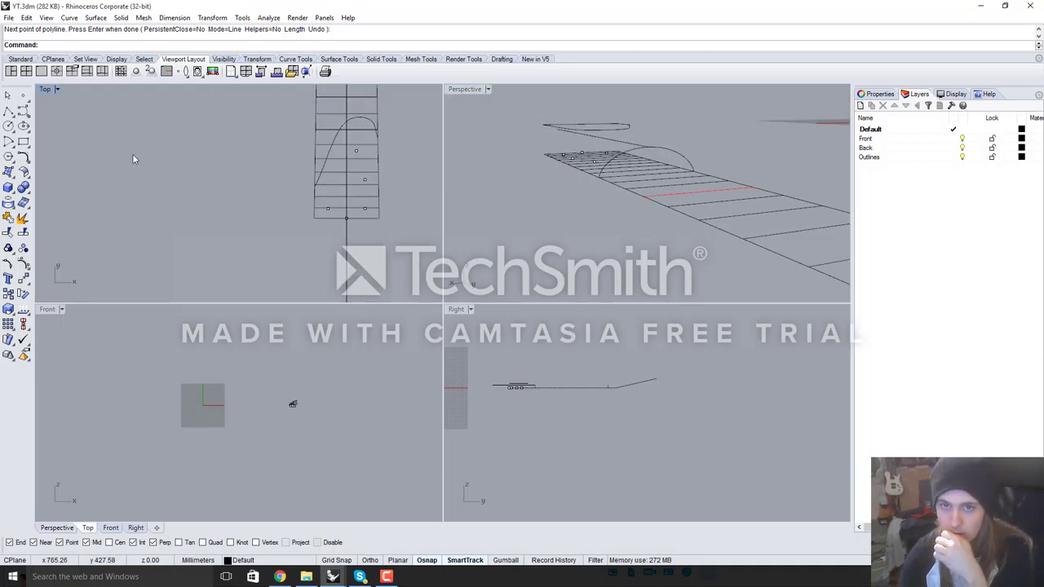
Place a point object where the lengthwise guide line crosses the curved heel outline, snapping to the intersection in the Top view
left_click(24, 97)
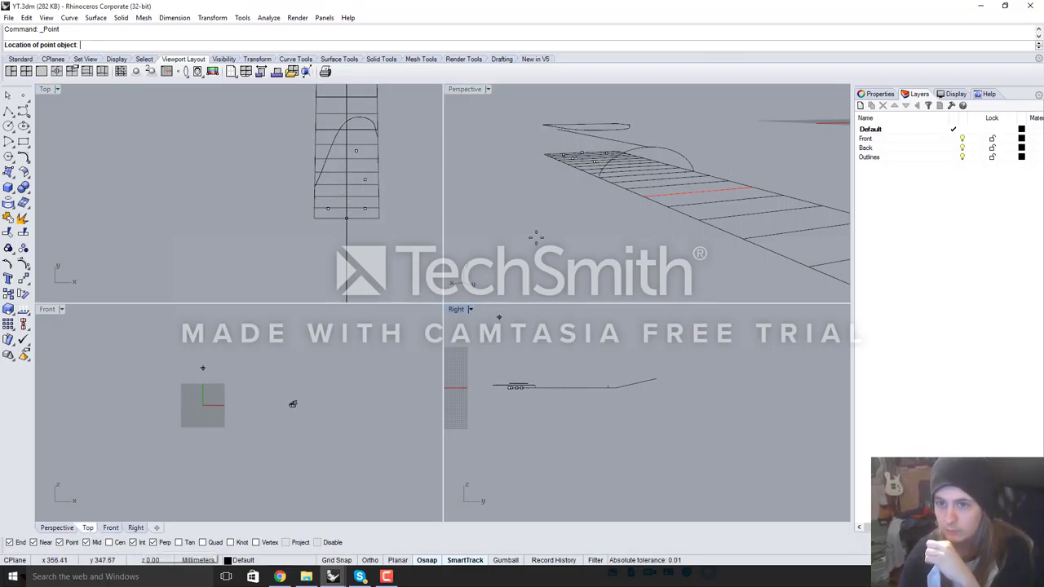
scroll(357, 150, "up", 10)
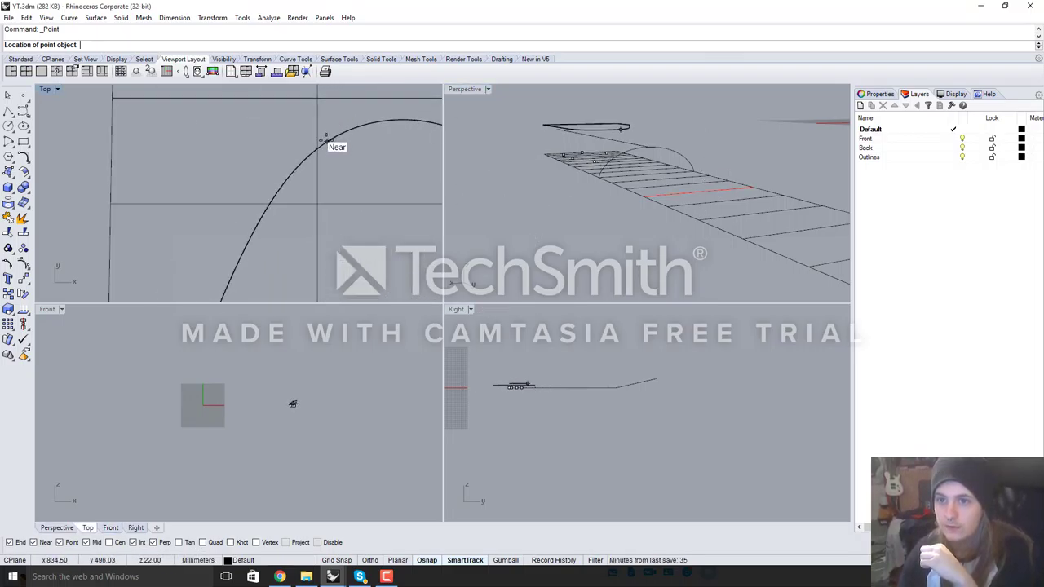
scroll(318, 149, "down", 8)
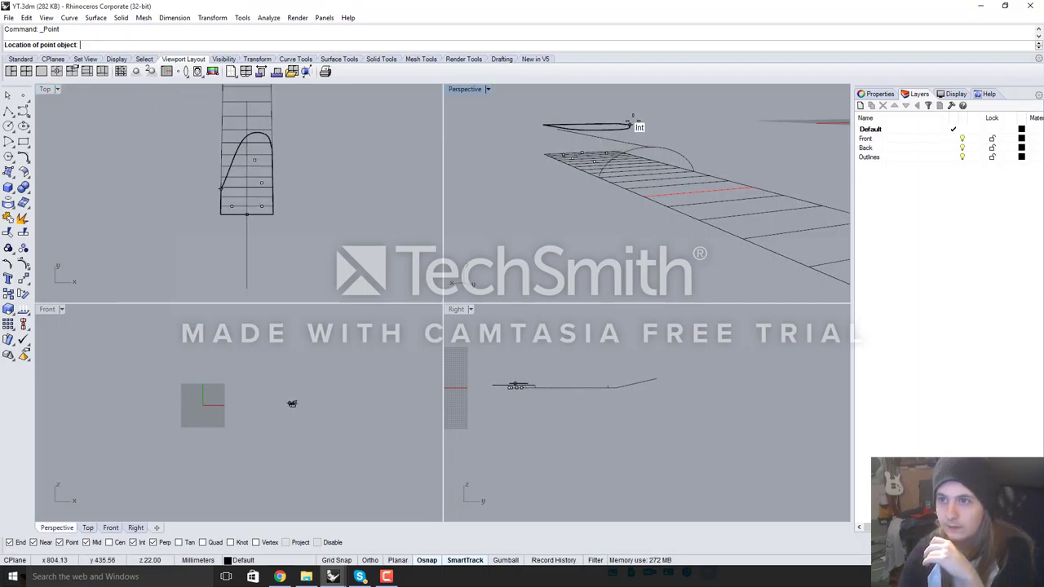
scroll(236, 155, "up", 10)
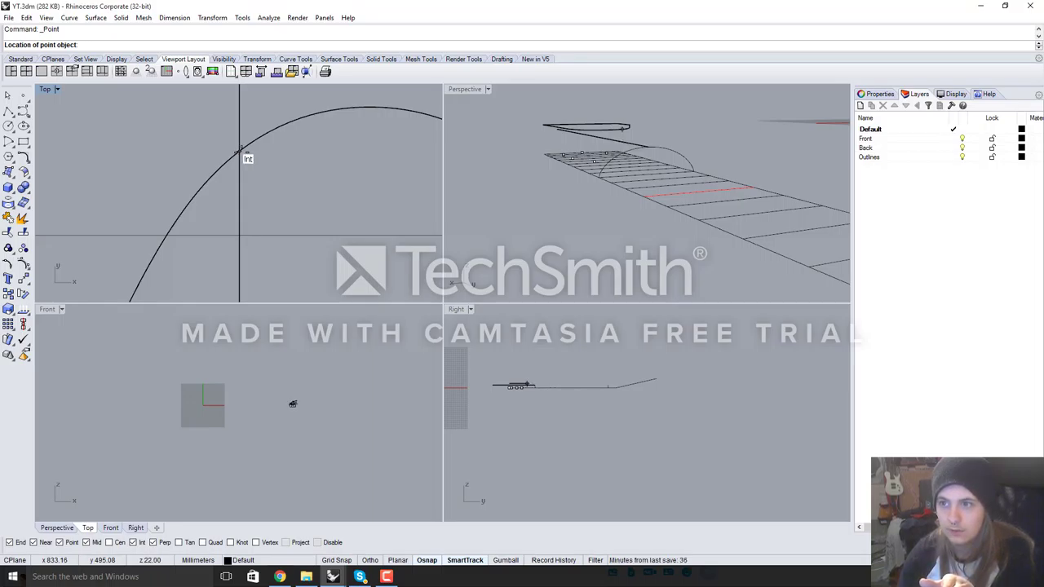
left_click(240, 151)
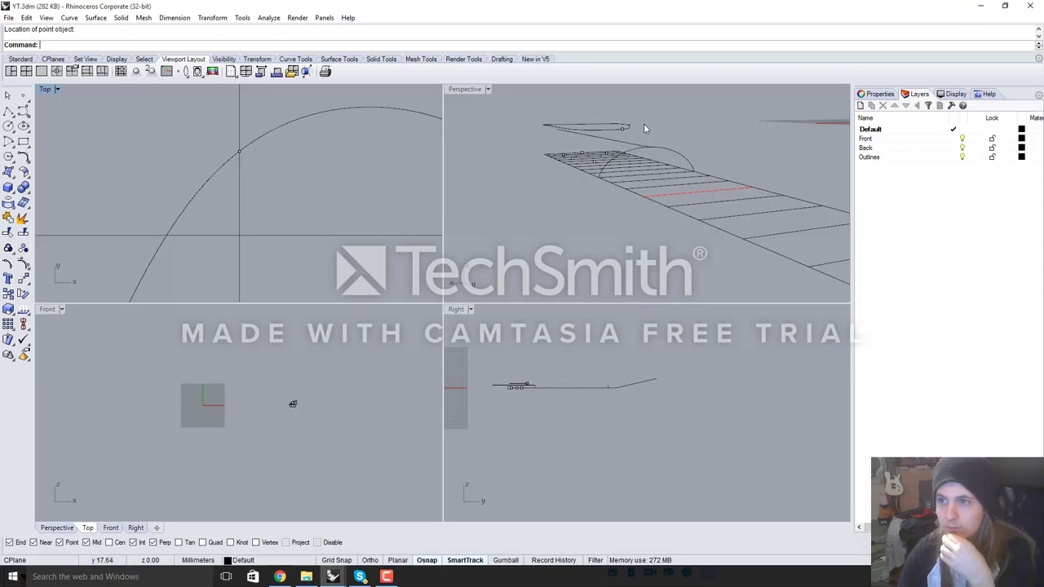
Select the new point on the heel outline and check its position from several angles in the Perspective view
scroll(628, 127, "up", 4)
left_click(600, 139)
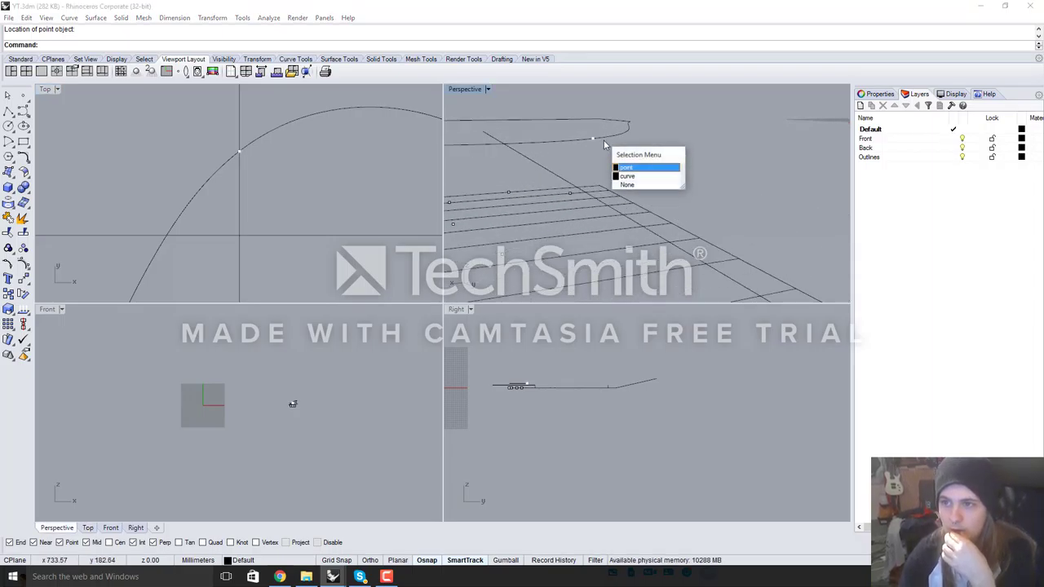
left_click(628, 167)
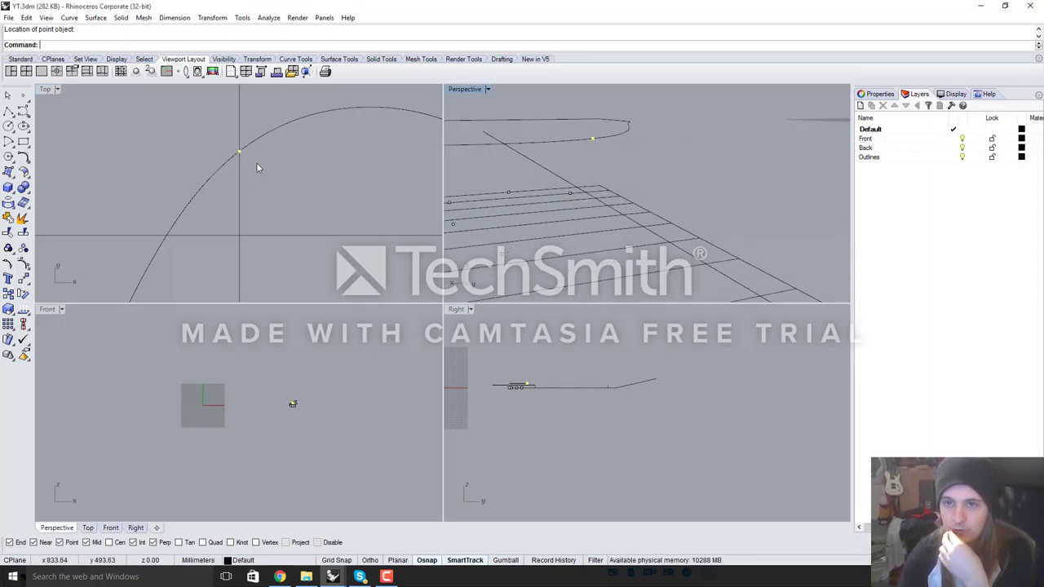
right_click_drag(570, 171, 612, 147)
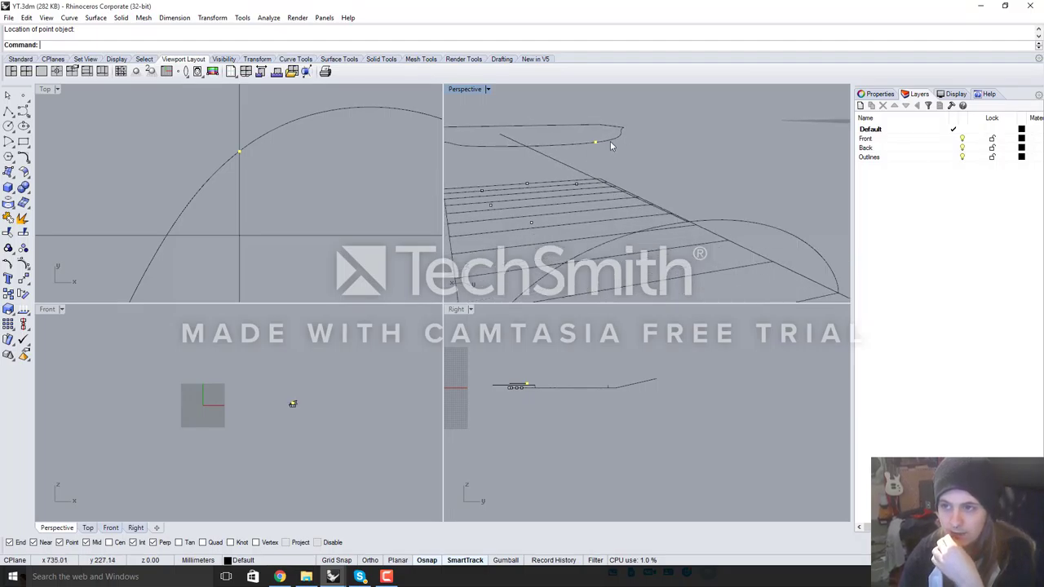
right_click_drag(585, 204, 630, 227)
scroll(299, 174, "down", 2)
mouse_move(303, 200)
right_mouse_down()
mouse_move(345, 173)
mouse_move(301, 188)
right_mouse_up()
right_click_drag(646, 189, 693, 193)
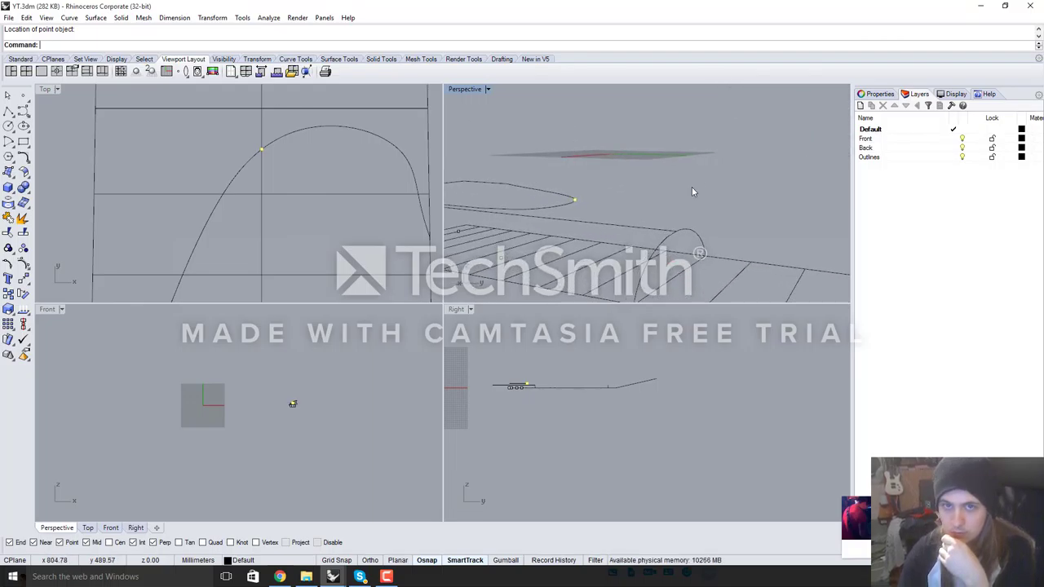
Draw a degree-3 control point curve from the heel outline's point, via the guide line, to the heel-end arch's apex
left_click(23, 112)
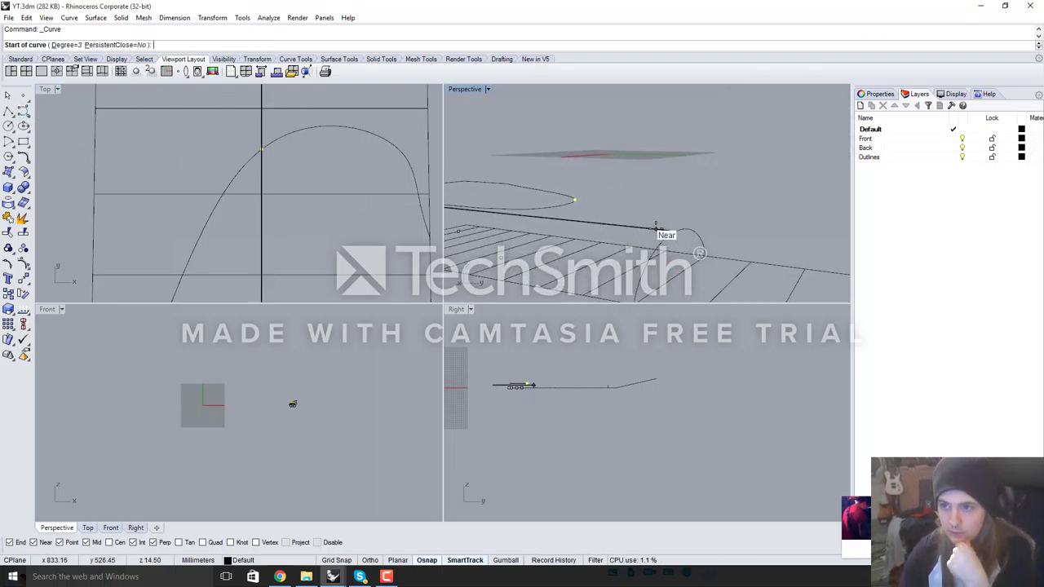
right_click_drag(663, 233, 587, 204)
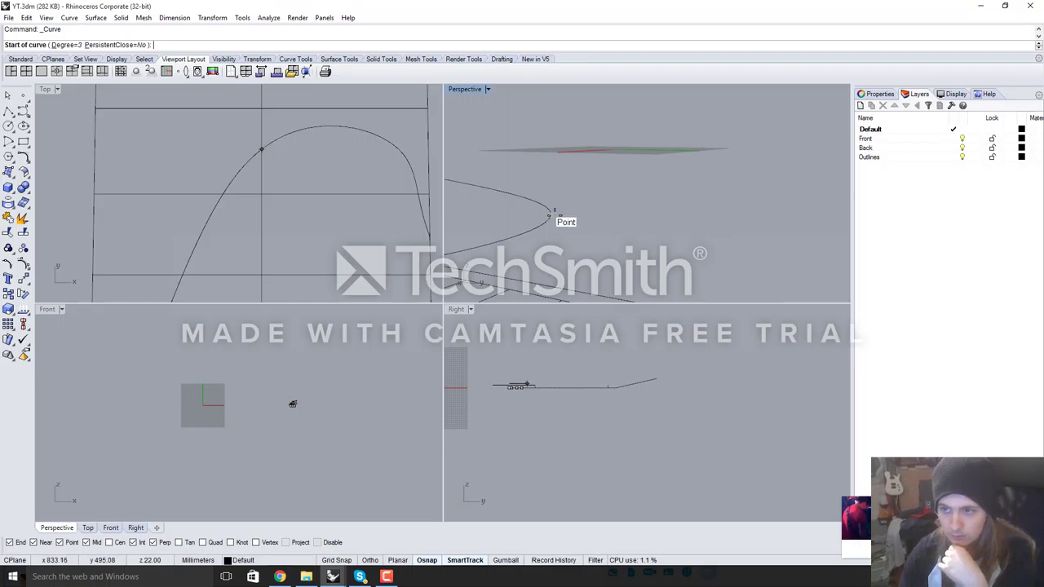
scroll(264, 158, "up", 3)
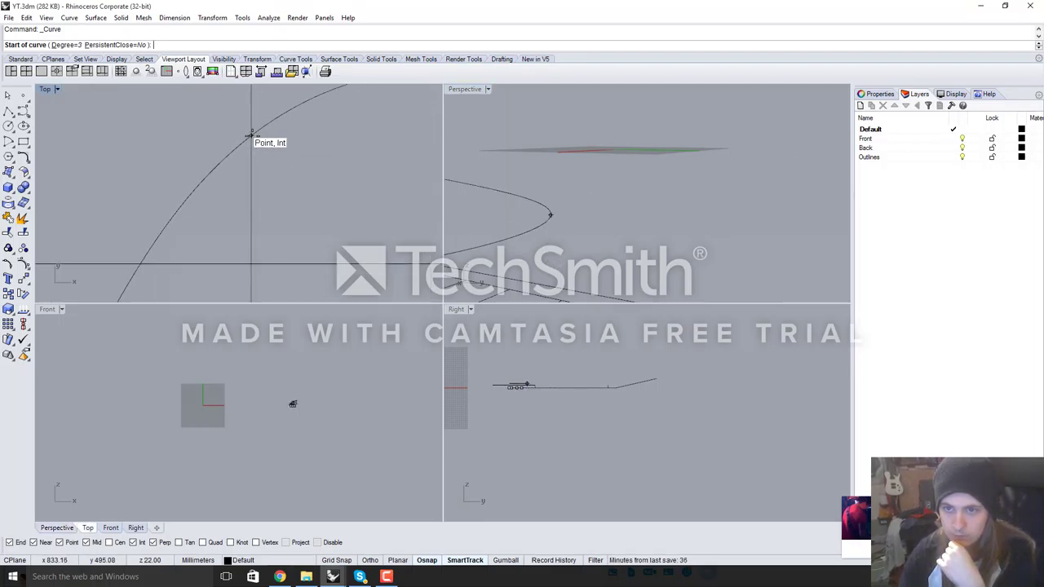
left_click(251, 137)
right_click_drag(618, 214, 696, 226)
left_click(633, 218)
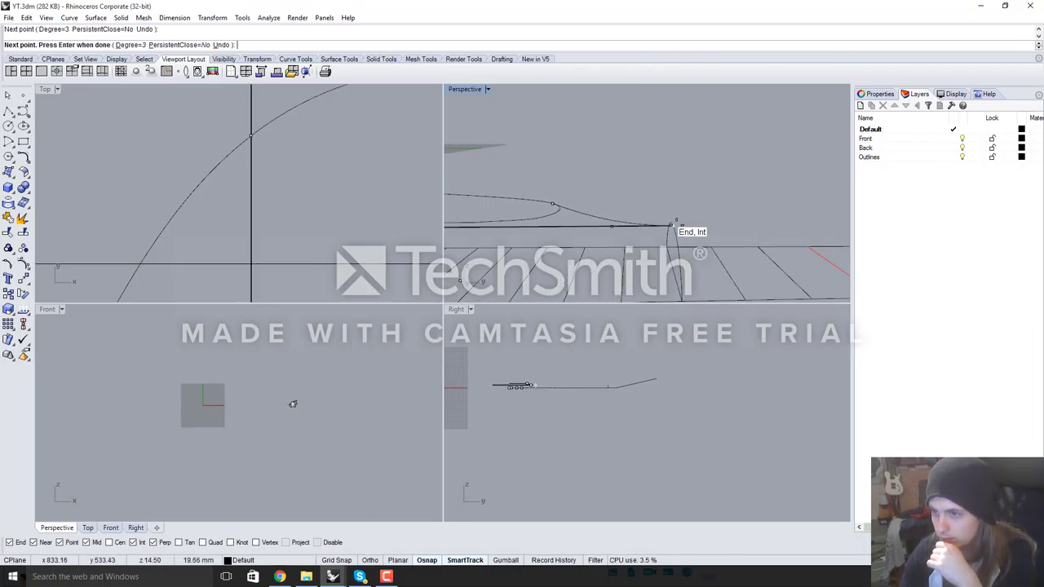
left_click(671, 225)
right_click(706, 188)
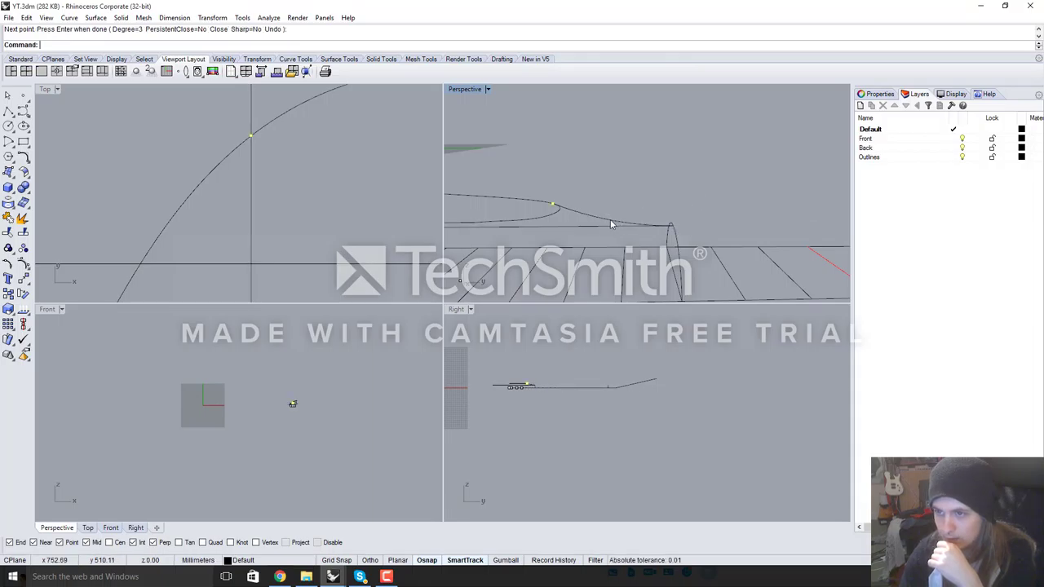
Select the new curve between the heel outline and the arch's apex and show its control points
left_click(610, 219)
scroll(639, 214, "down", 6)
right_click_drag(602, 209, 616, 213)
scroll(245, 196, "down", 6)
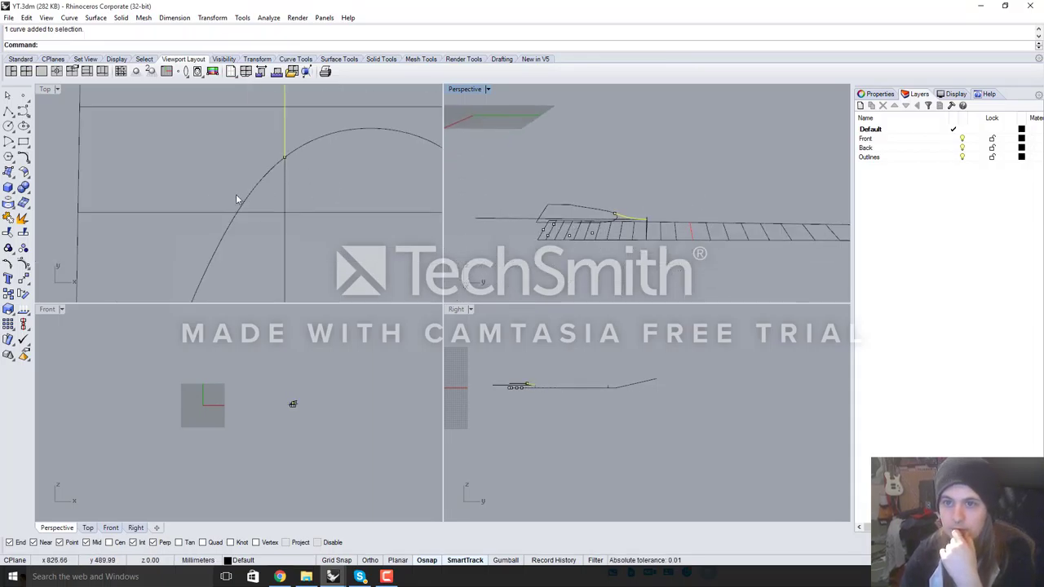
scroll(270, 179, "up", 8)
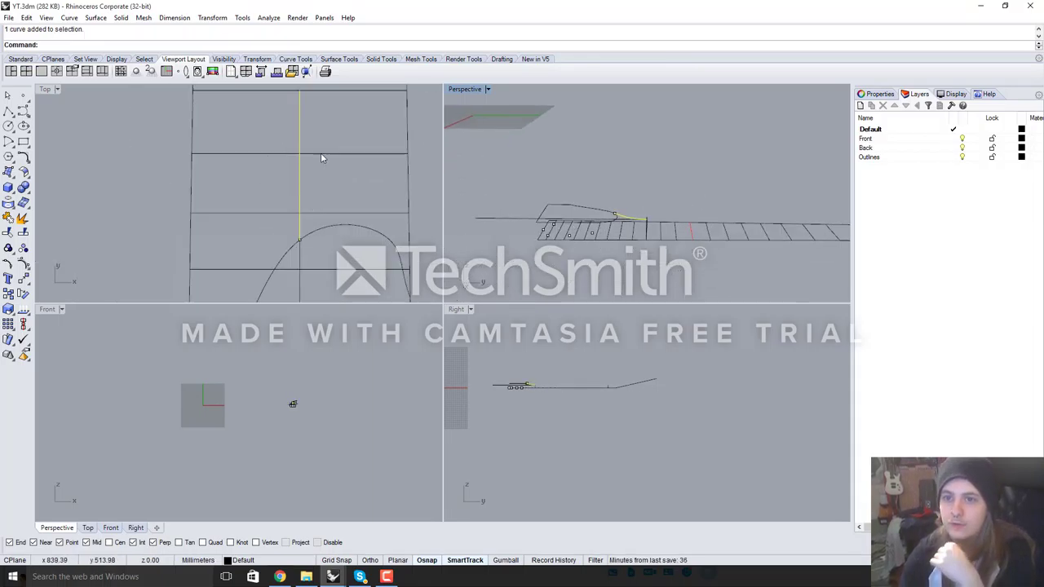
right_click_drag(643, 214, 626, 229)
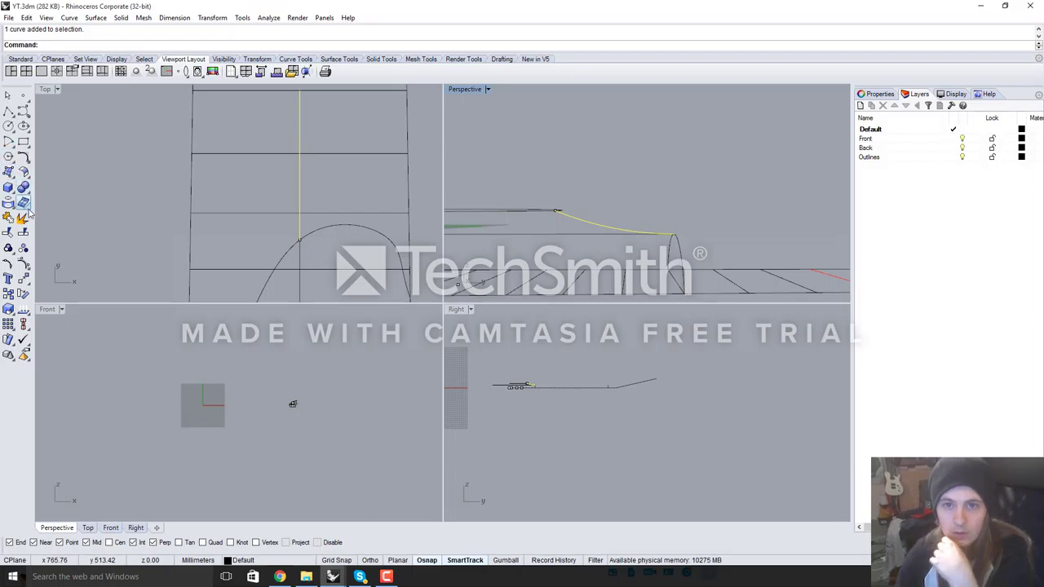
right_click_drag(594, 220, 599, 230)
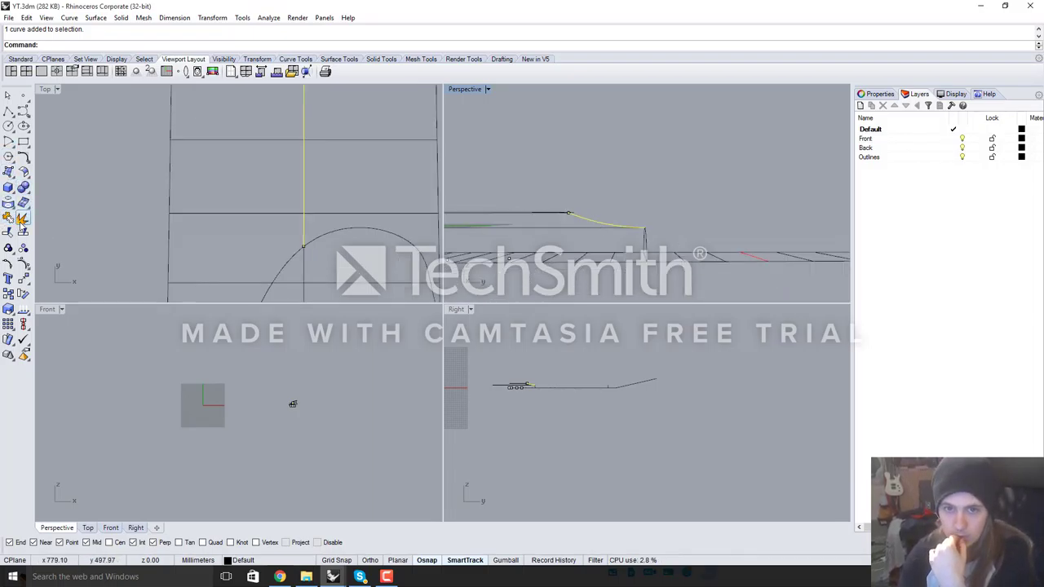
left_click(23, 264)
right_click_drag(596, 221, 609, 242)
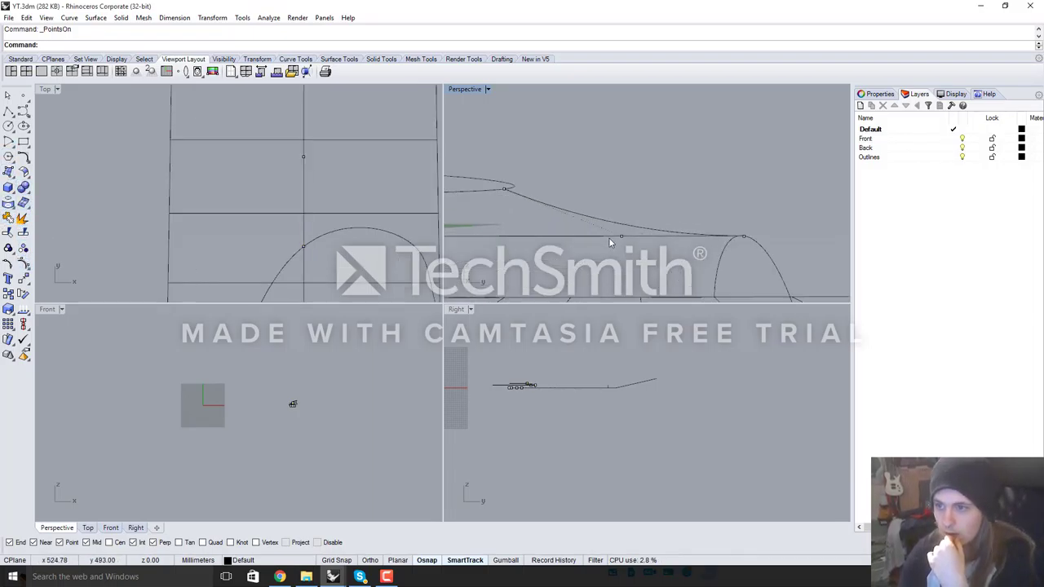
Move the transition curve's middle control point along the guide line towards the heel to tighten the bend, and hide the control points
left_click_drag(620, 238, 562, 236)
right_click_drag(584, 204, 568, 221)
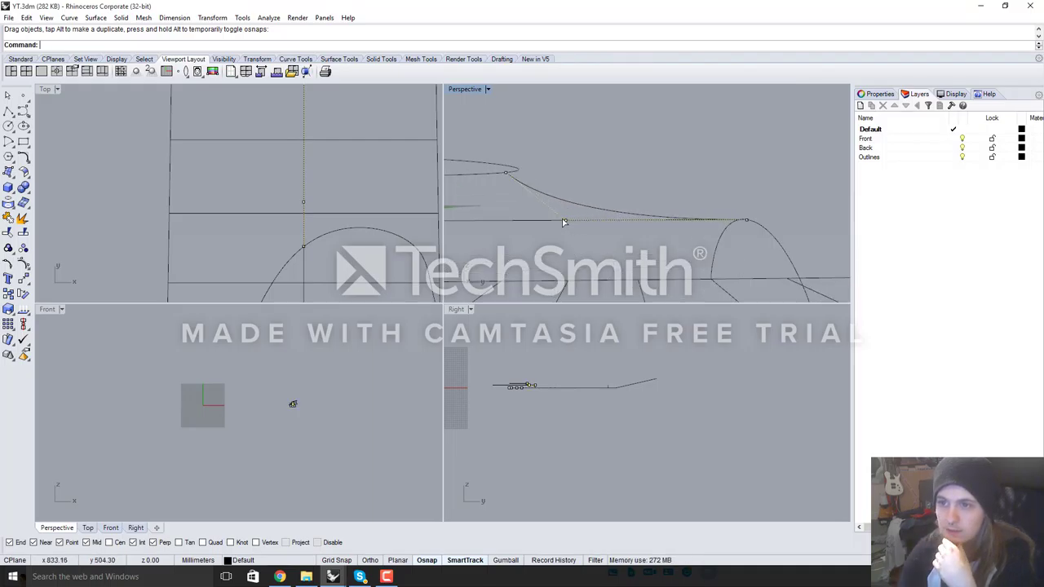
left_click_drag(562, 218, 556, 219)
scroll(612, 167, "down", 7)
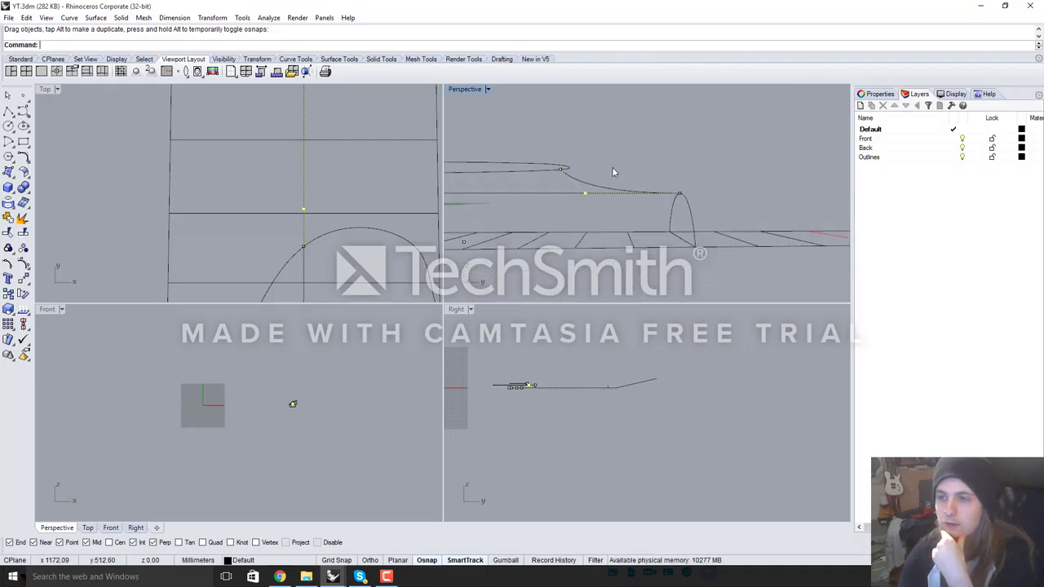
right_click_drag(612, 167, 594, 187)
scroll(296, 185, "down", 6)
scroll(326, 219, "down", 5)
scroll(309, 191, "up", 5)
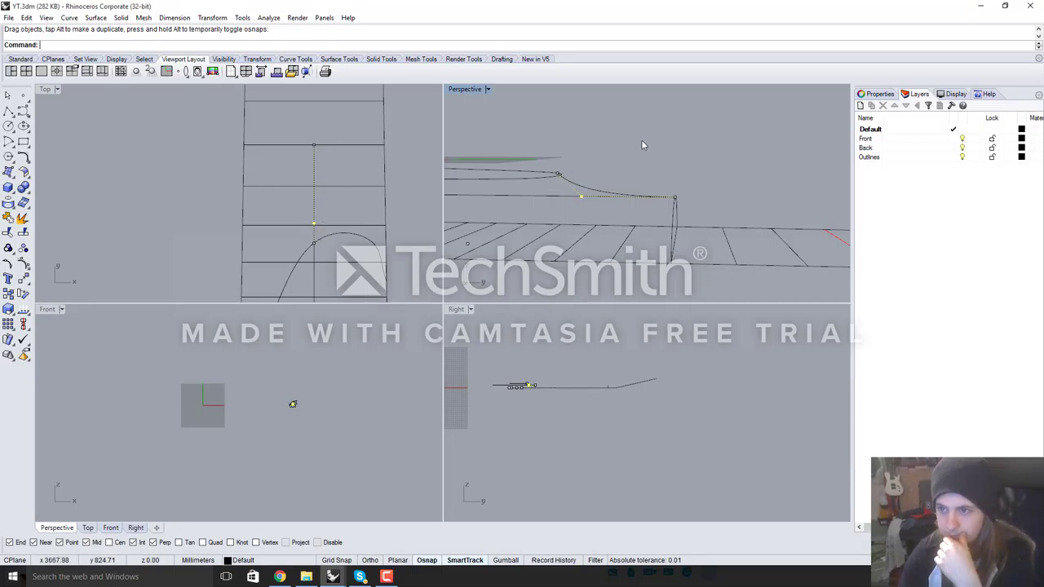
right_click_drag(642, 145, 545, 192)
key("F11")
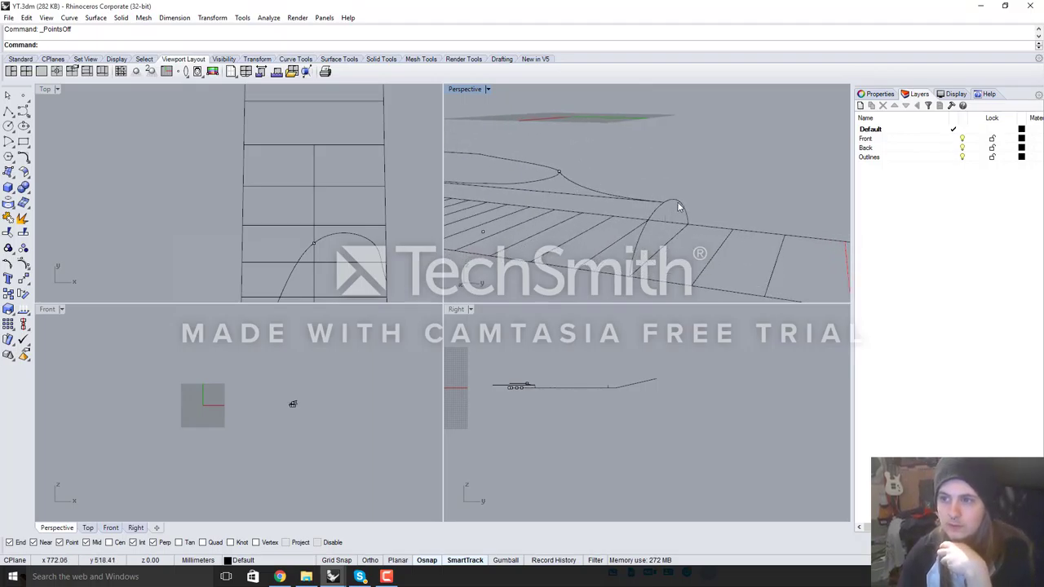
left_click(678, 207)
left_click(550, 183)
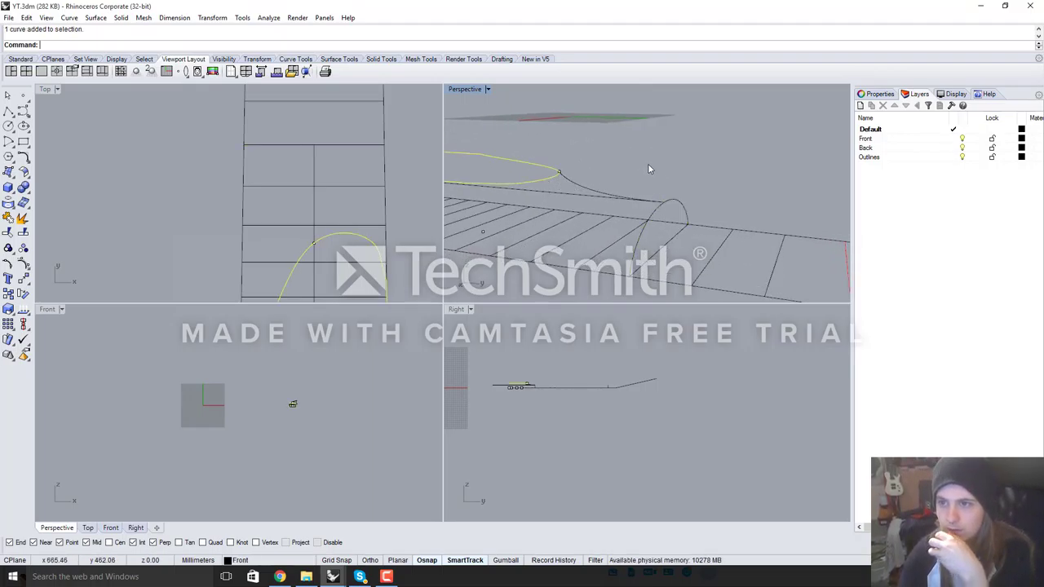
right_click_drag(648, 165, 674, 158)
left_click(652, 168)
mouse_move(615, 197)
right_mouse_down()
mouse_move(644, 158)
mouse_move(667, 208)
mouse_move(602, 194)
mouse_move(568, 233)
mouse_move(661, 233)
mouse_move(697, 251)
right_mouse_up()
left_click(601, 188)
left_click(646, 262)
Draw a degree-3 curve from the heel outline's side corner, via the neck's edge, to the base end of the heel-end arch, and select it
left_click(22, 111)
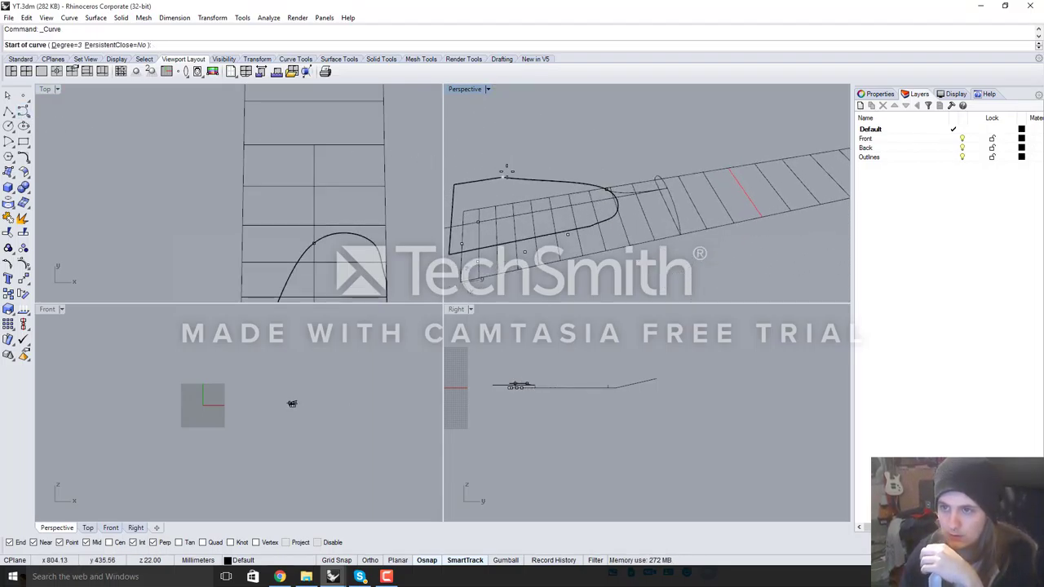
left_click(506, 176)
right_click_drag(505, 175, 758, 237)
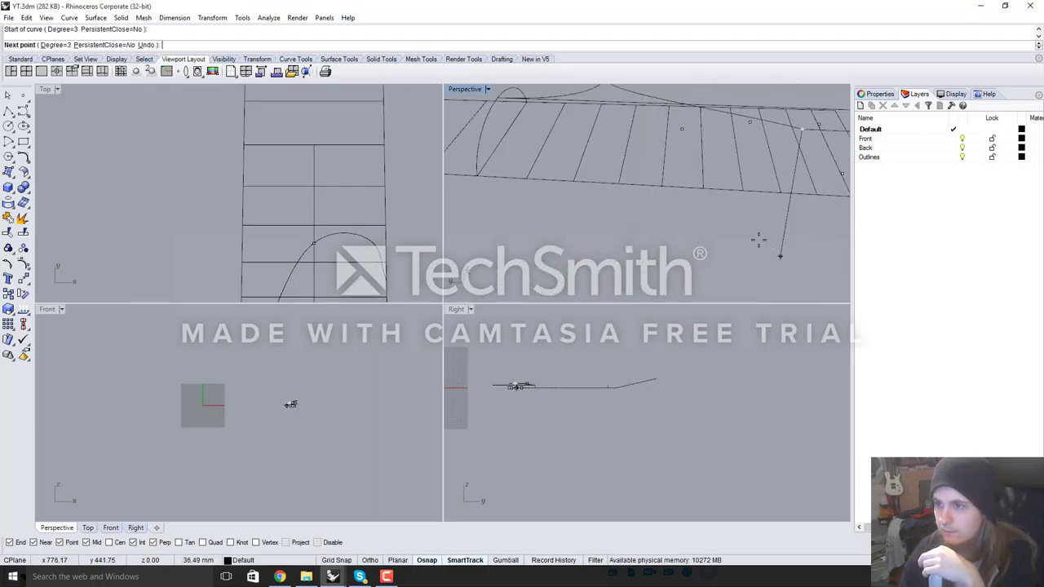
left_click(682, 189)
right_click_drag(734, 226, 603, 239)
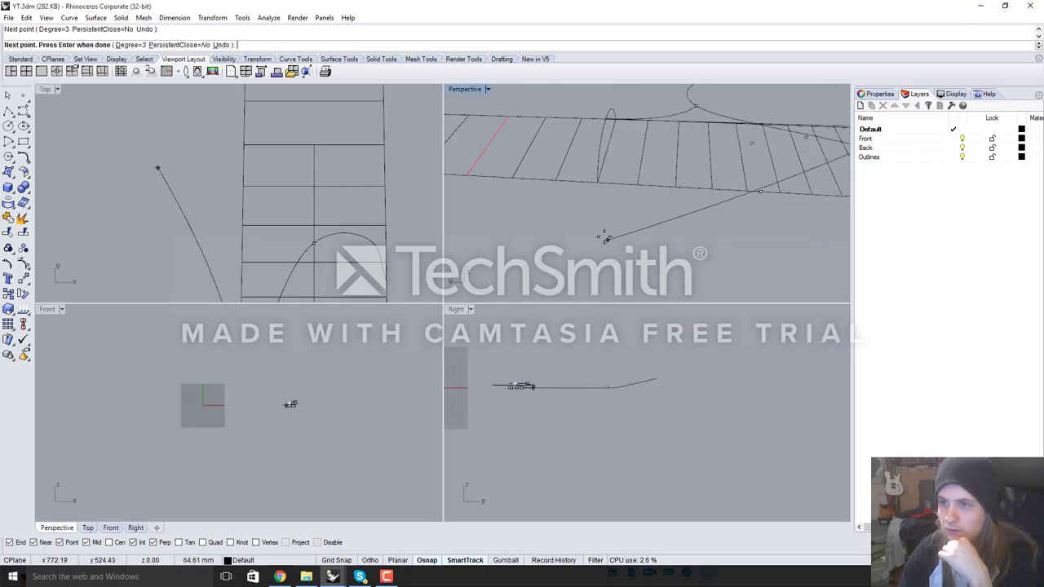
scroll(606, 175, "up", 3)
left_click(579, 137)
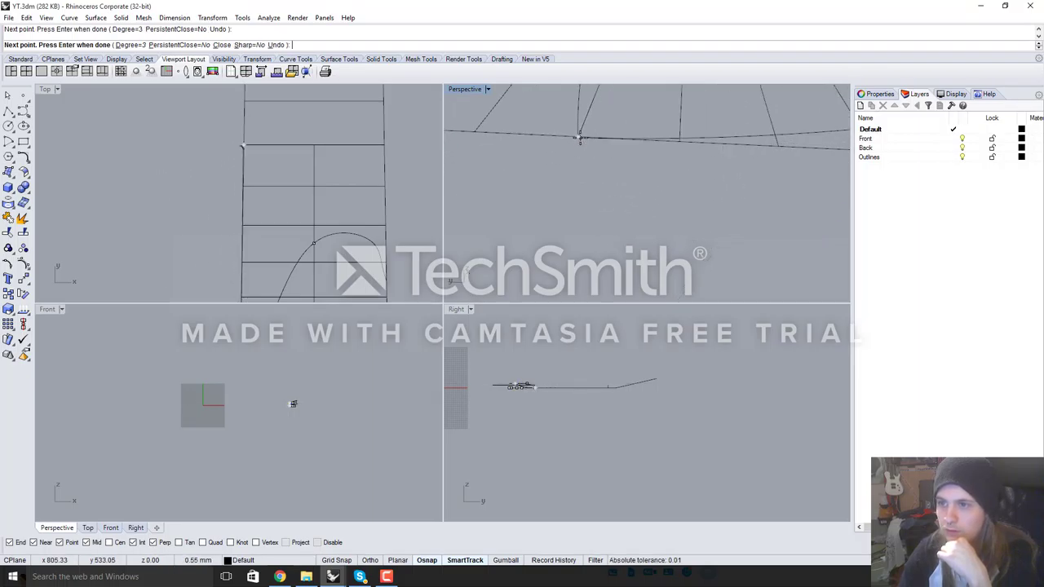
key("Return")
scroll(569, 191, "down", 5)
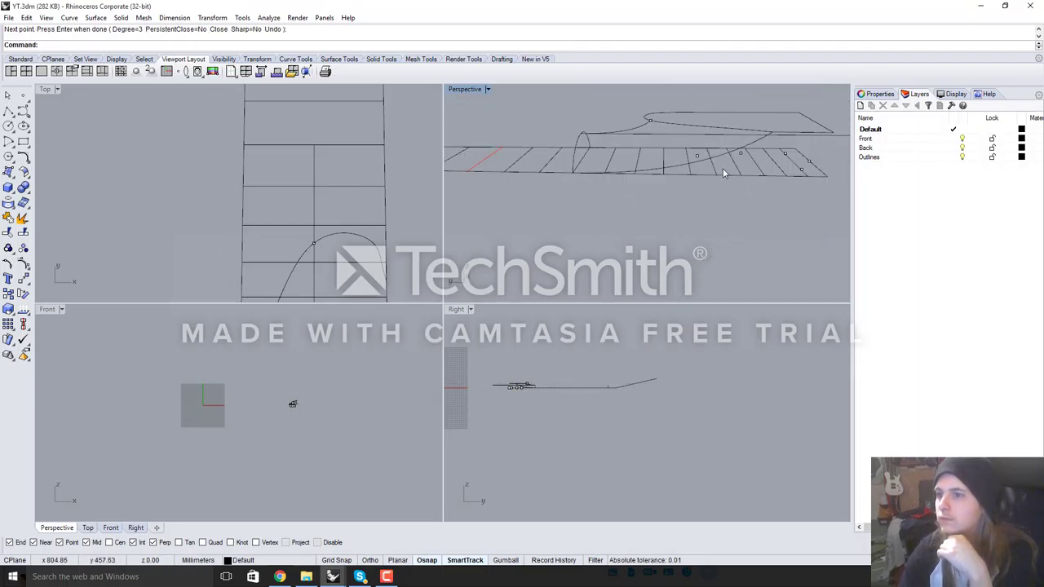
left_click(700, 162)
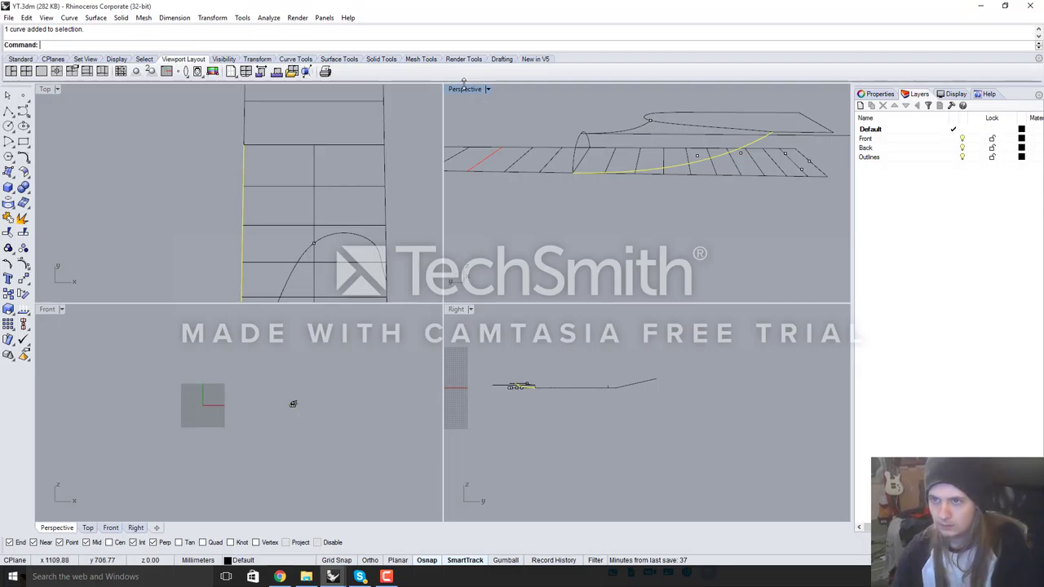
Show the side transition curve's control points and move its middle point along the neck's edge towards the heel to tighten the bend
double_click(466, 89)
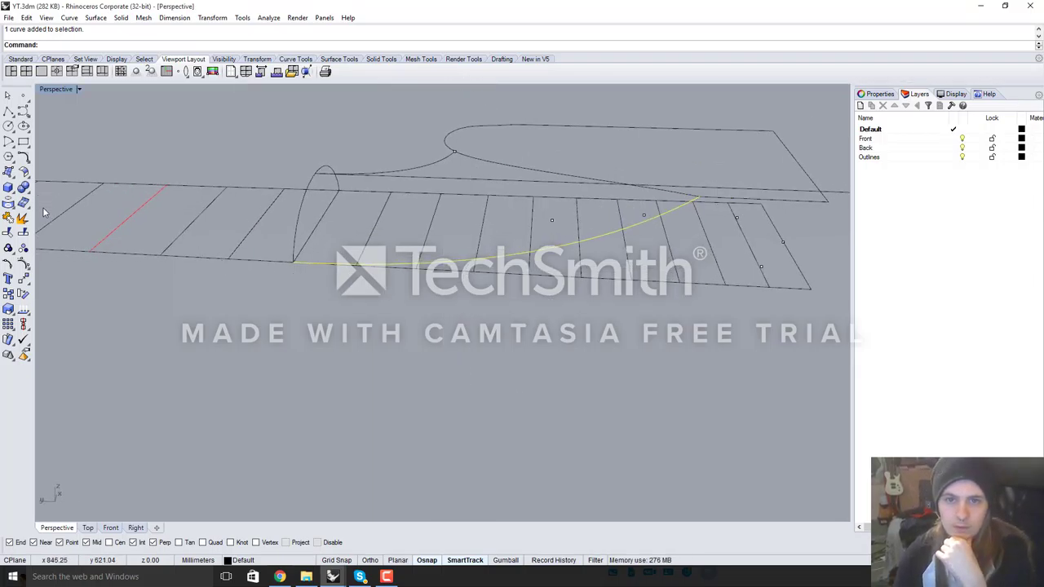
left_click(25, 265)
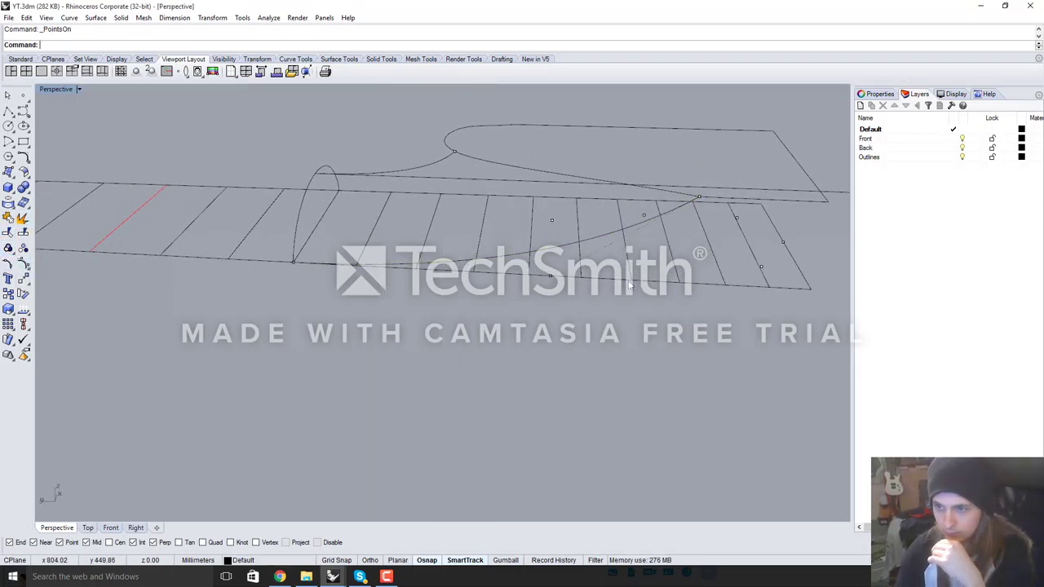
scroll(531, 273, "up", 3)
left_click(530, 275)
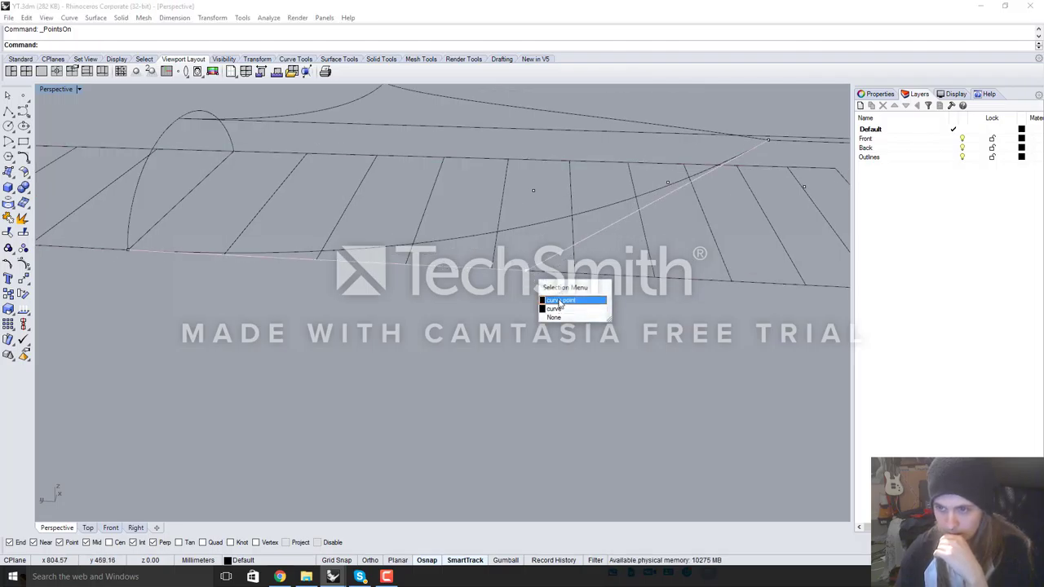
left_click(560, 301)
left_click_drag(528, 273, 610, 276)
right_click_drag(585, 323, 586, 297)
scroll(586, 297, "down", 5)
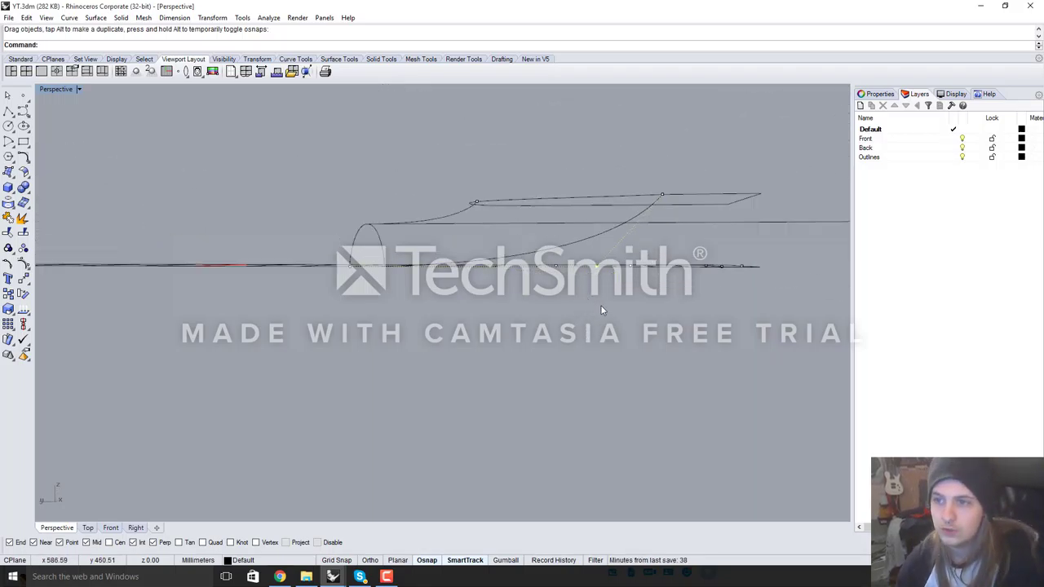
right_click_drag(601, 310, 608, 349)
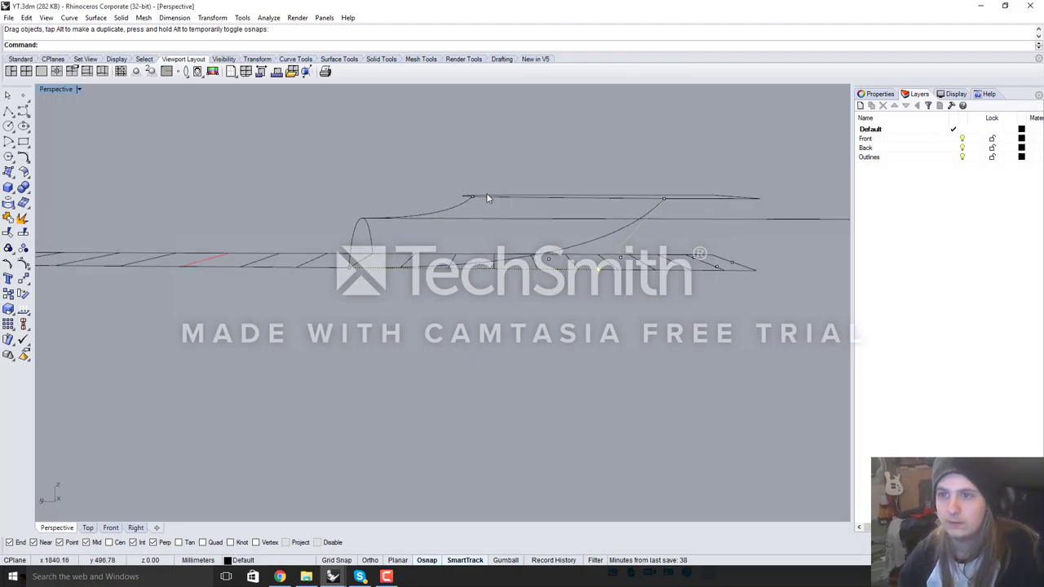
scroll(457, 212, "up", 5)
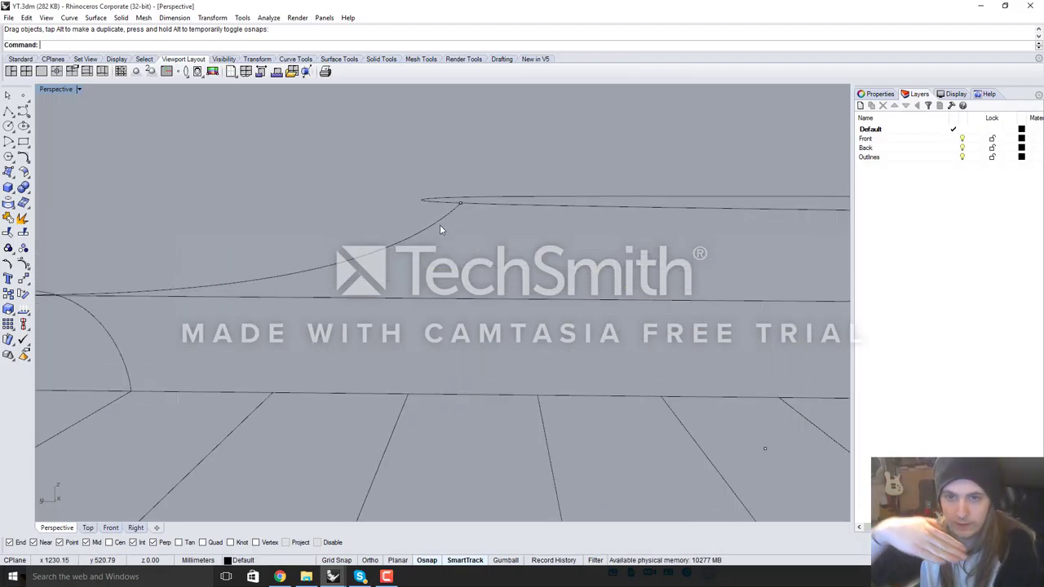
scroll(440, 229, "down", 5)
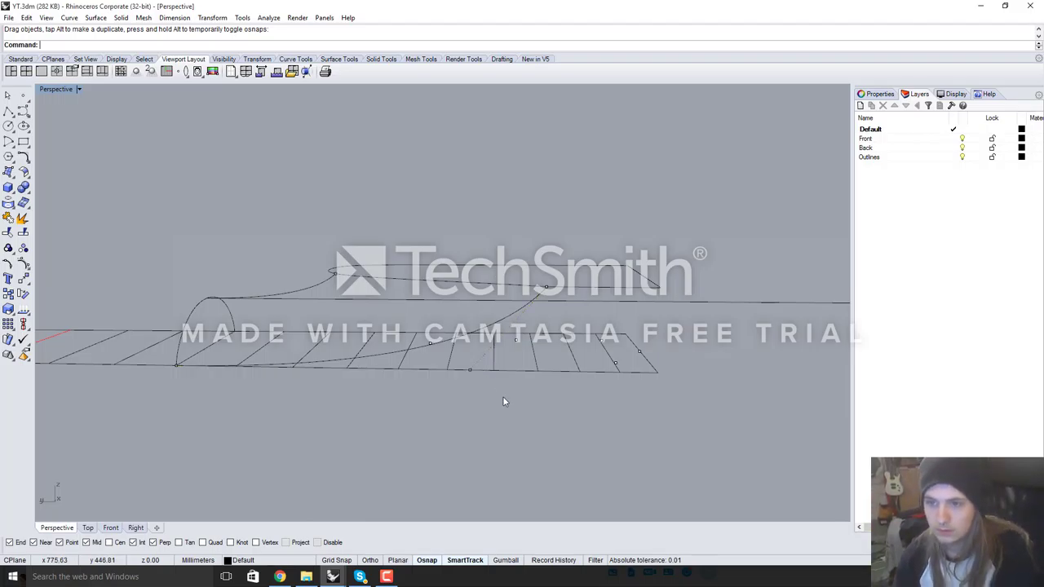
Draw a degree-3 curve from the heel outline's opposite side corner, via the neck's edge, to the arch's other base end, and select it
right_click_drag(503, 401, 150, 400)
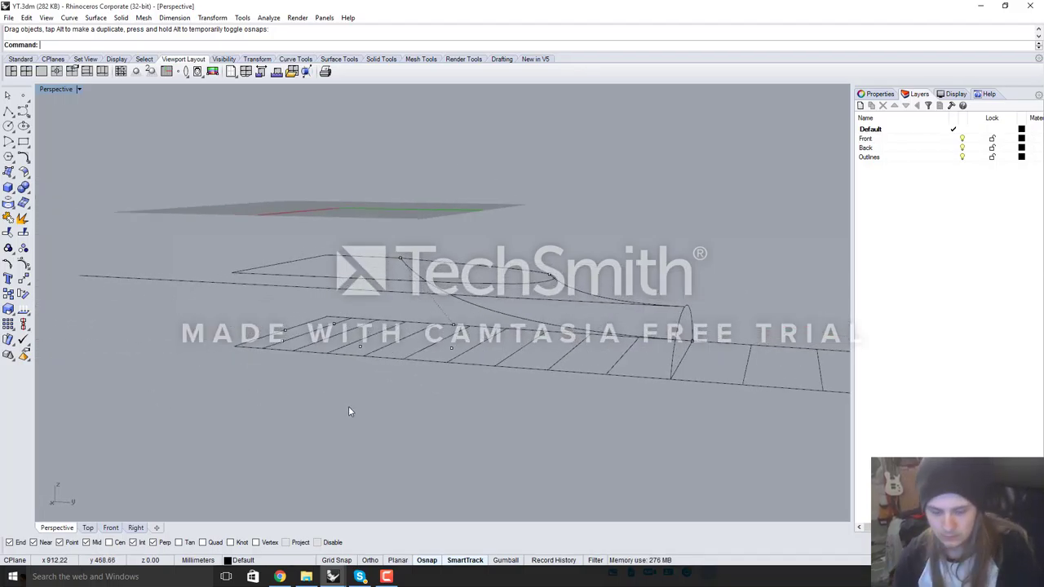
left_click(23, 111)
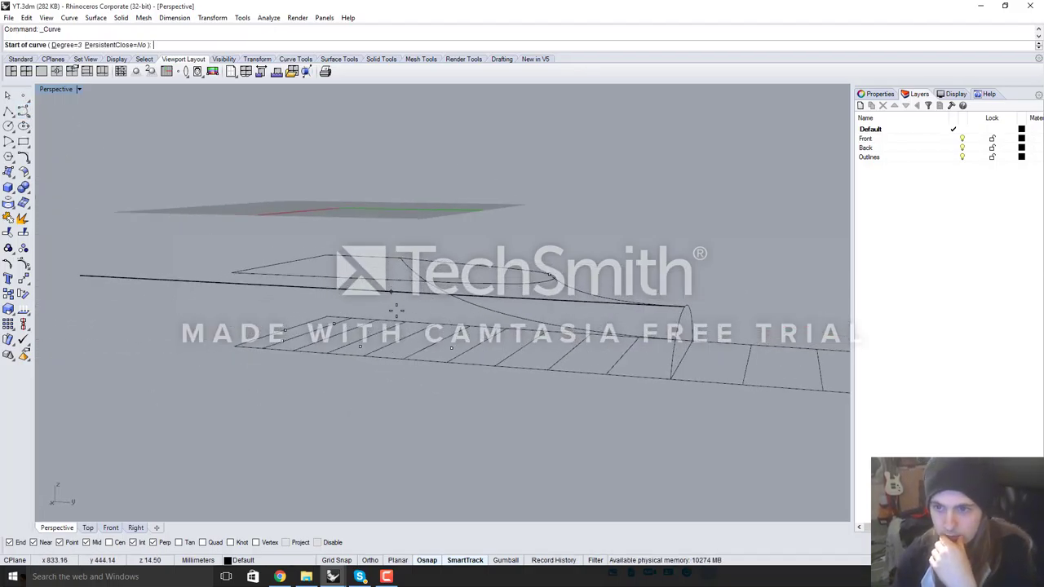
right_click_drag(396, 310, 599, 415)
left_click(496, 368)
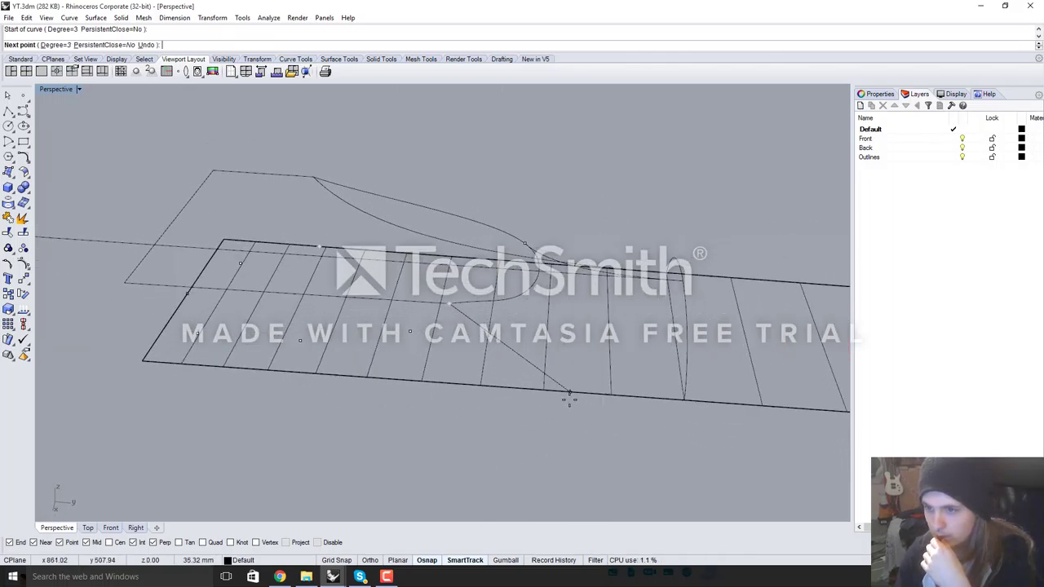
left_click(568, 398)
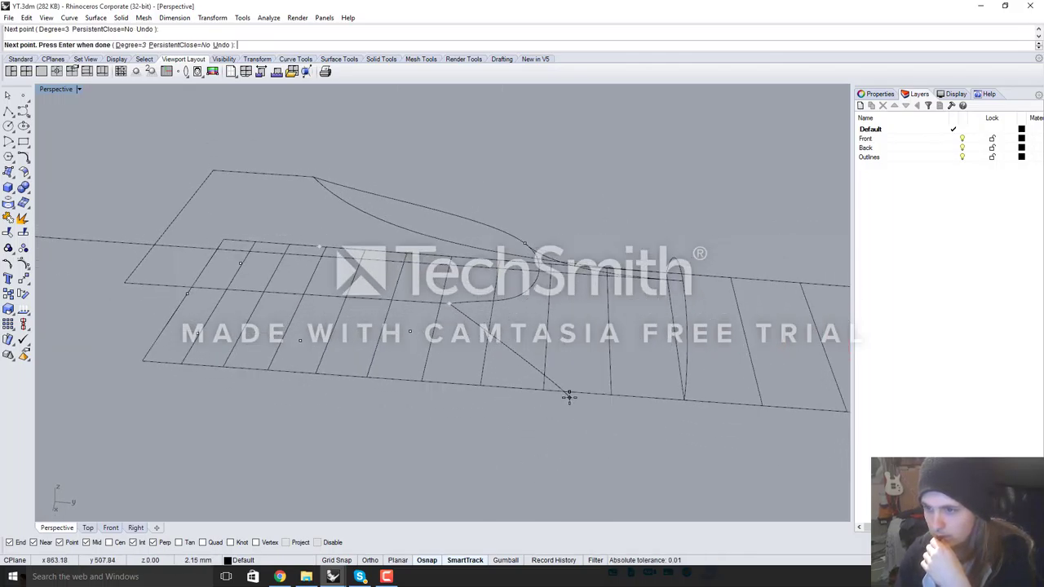
left_click(677, 426)
key("Return")
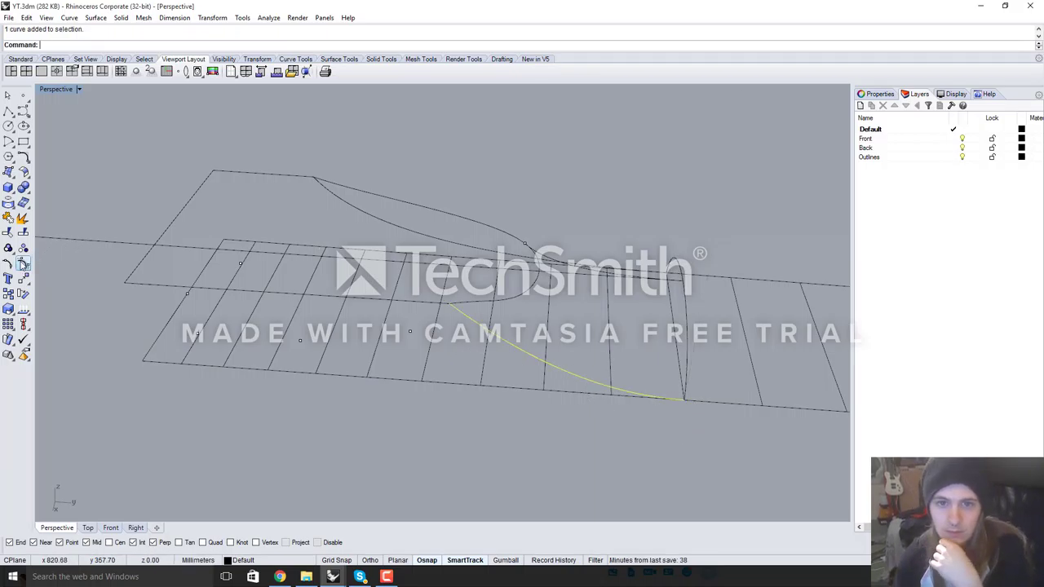
Show the second side curve's control points, move its middle point along the neck's edge towards the heel, and hide all control points
left_click(22, 263)
right_click_drag(544, 433, 558, 369)
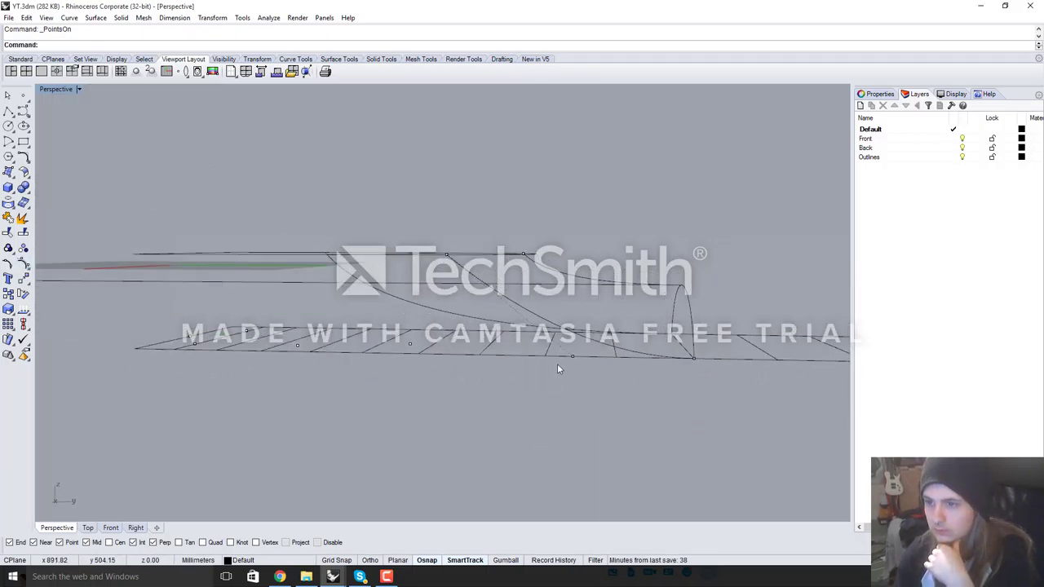
left_click(575, 360)
left_click(602, 387)
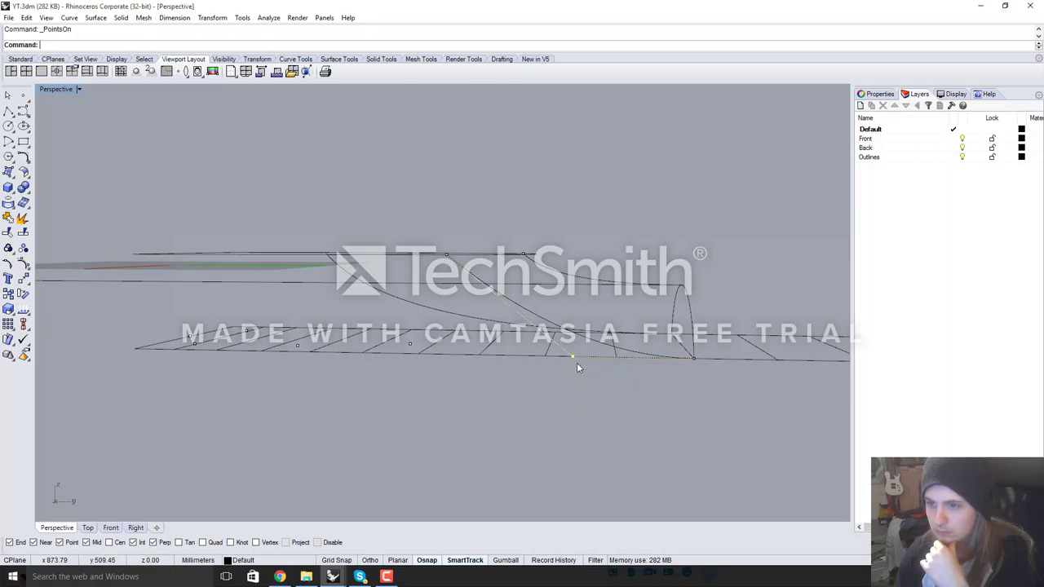
left_click_drag(576, 357, 524, 357)
mouse_move(521, 382)
right_mouse_down()
mouse_move(489, 408)
mouse_move(482, 401)
mouse_move(580, 372)
mouse_move(524, 454)
mouse_move(533, 405)
mouse_move(625, 367)
mouse_move(515, 412)
mouse_move(512, 368)
right_mouse_up()
key("F11")
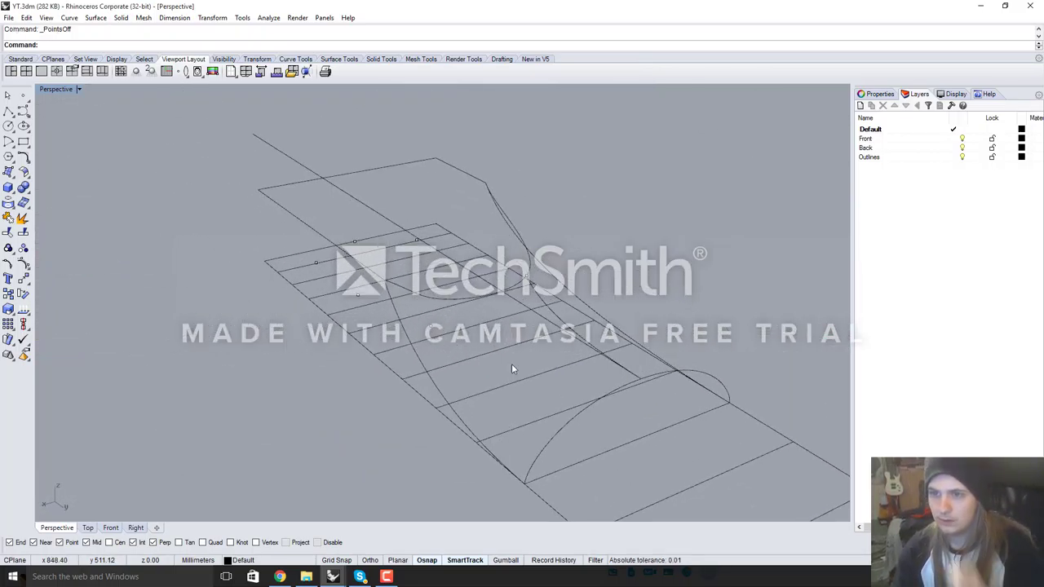
Split the raised heel outline with the two side transition curves and select the resulting pieces to check the split
left_click(450, 300)
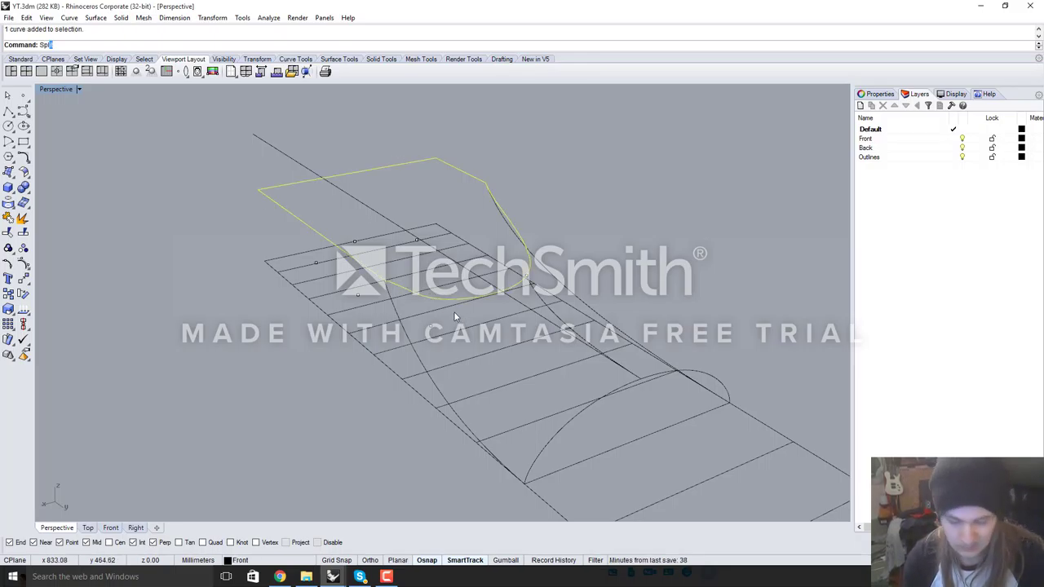
key("Return")
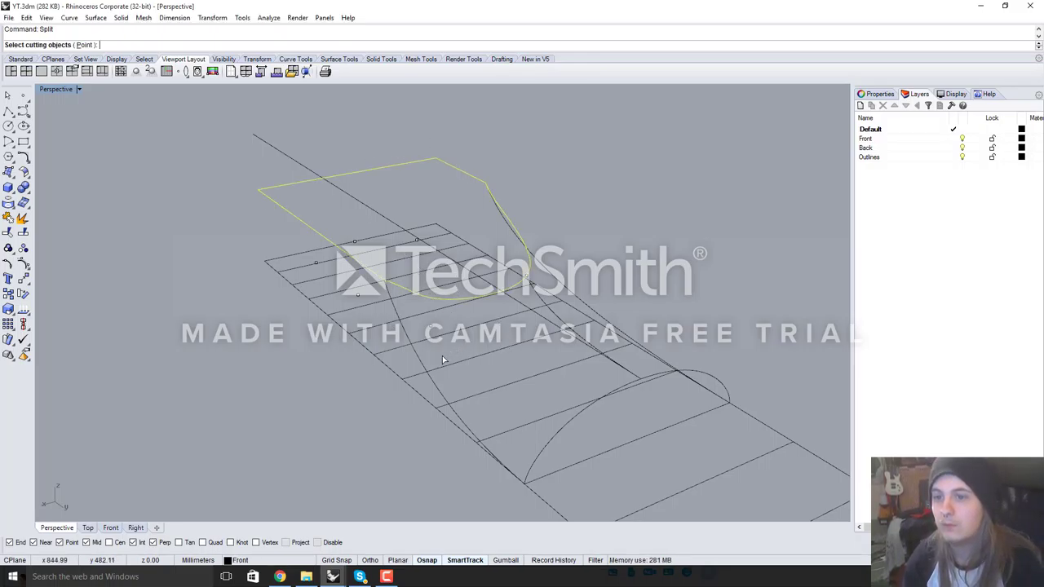
left_click(405, 336)
right_click_drag(665, 247, 584, 241)
left_click(651, 267)
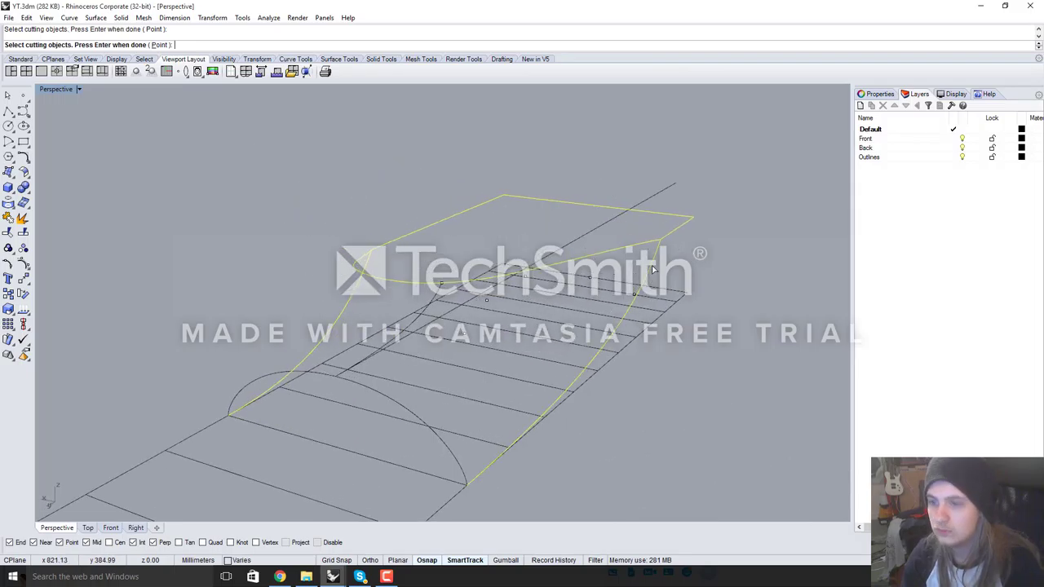
key("Return")
left_click(642, 248)
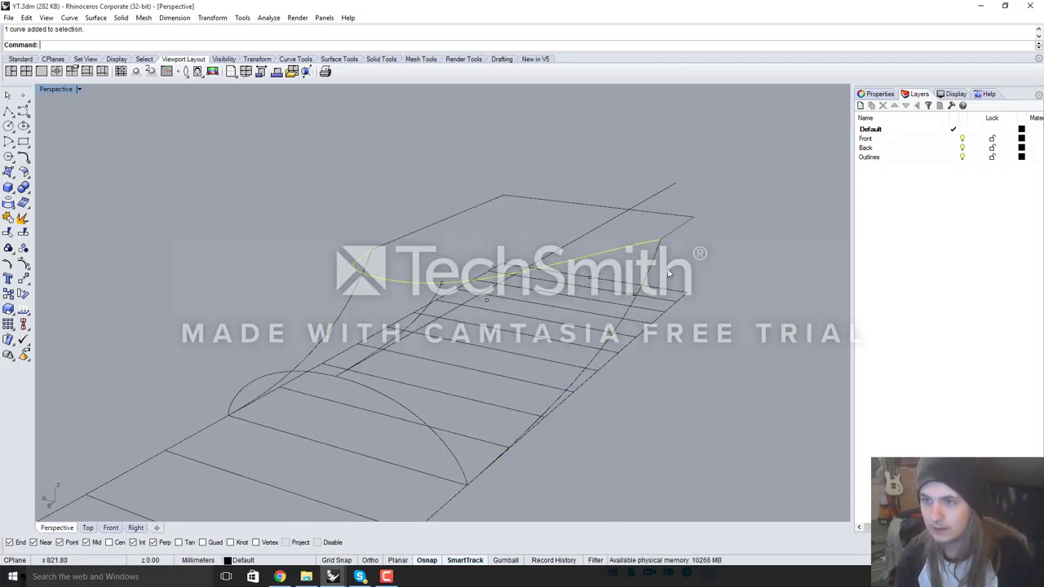
left_click(669, 229)
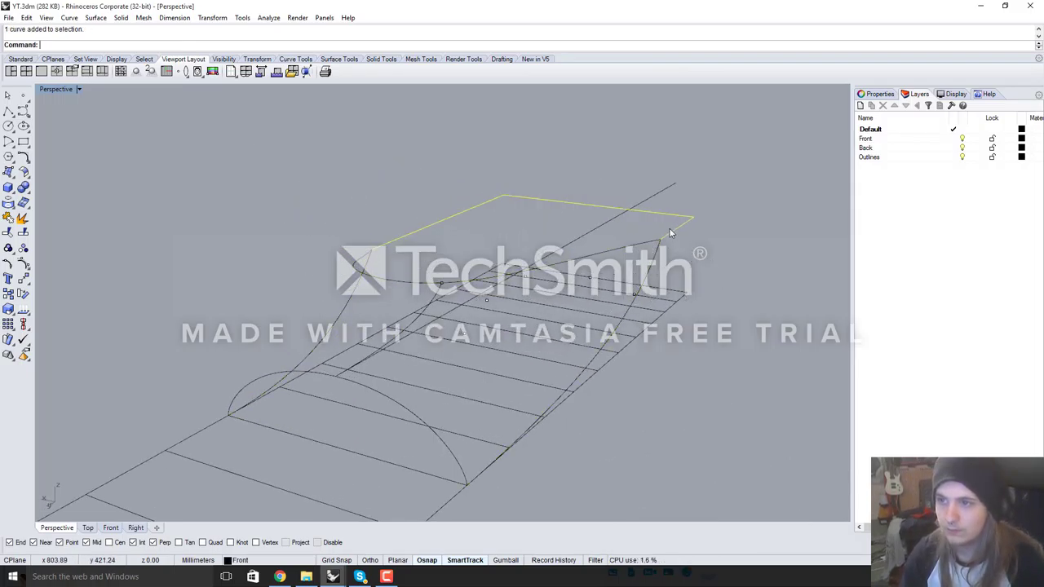
left_click(640, 245)
Examine the split heel outline, the heel-end arch and the transition curves between them from several angles
right_click_drag(701, 329, 669, 340)
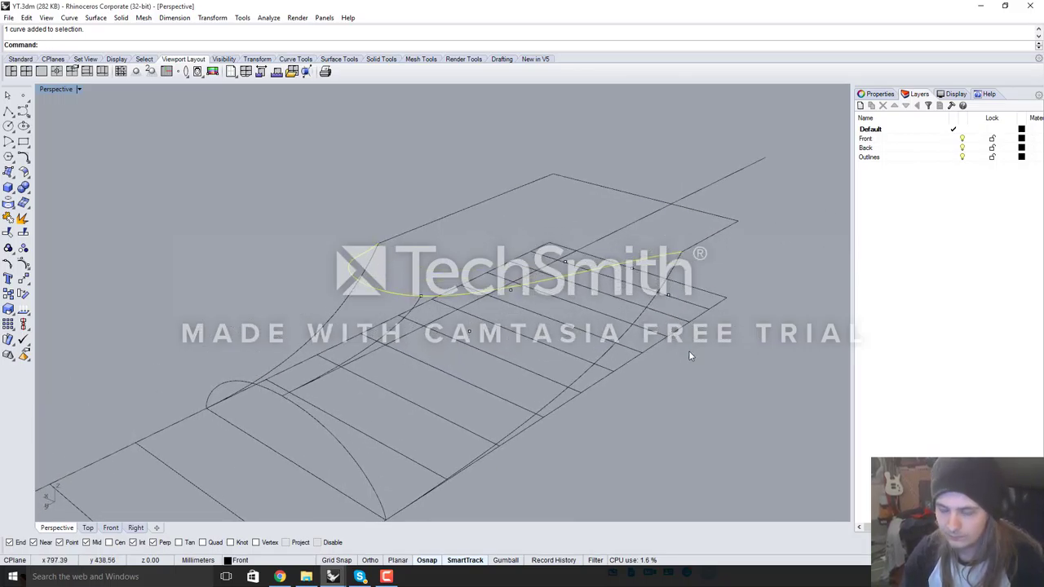
scroll(575, 334, "down", 4)
right_click_drag(576, 340, 543, 414)
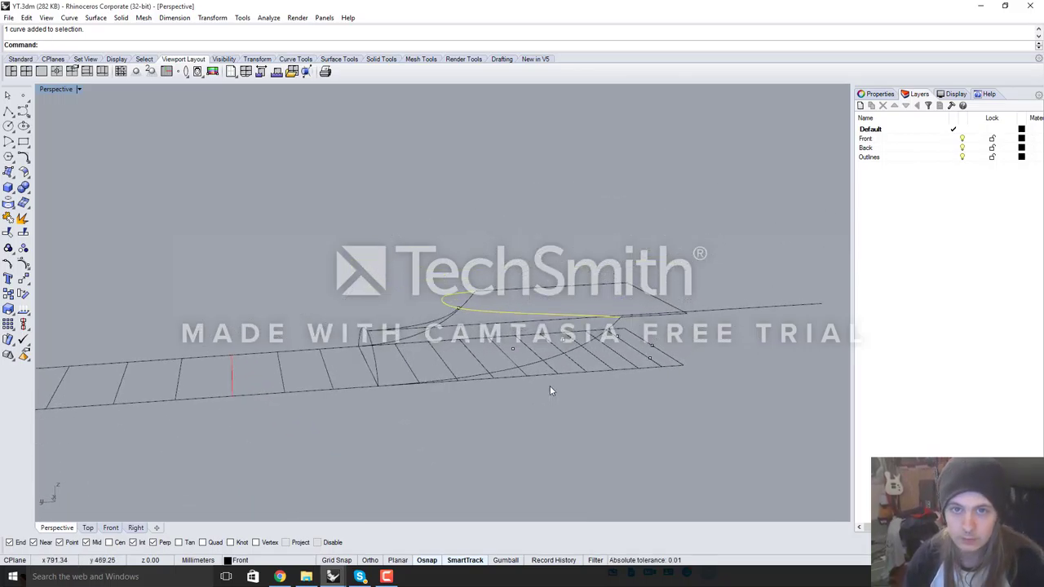
right_click_drag(503, 445, 572, 416)
left_click(466, 435)
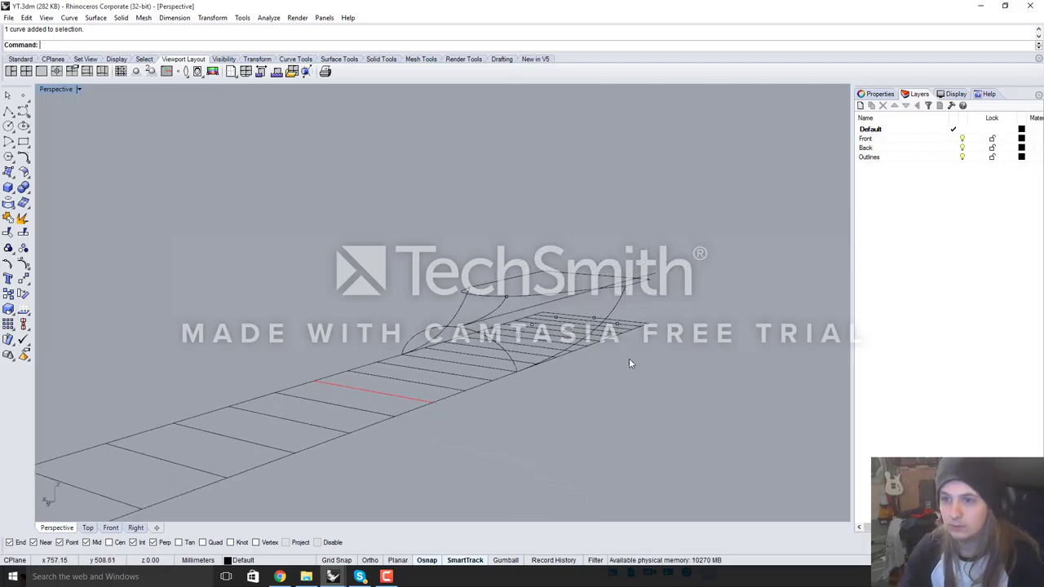
right_click_drag(629, 363, 598, 393)
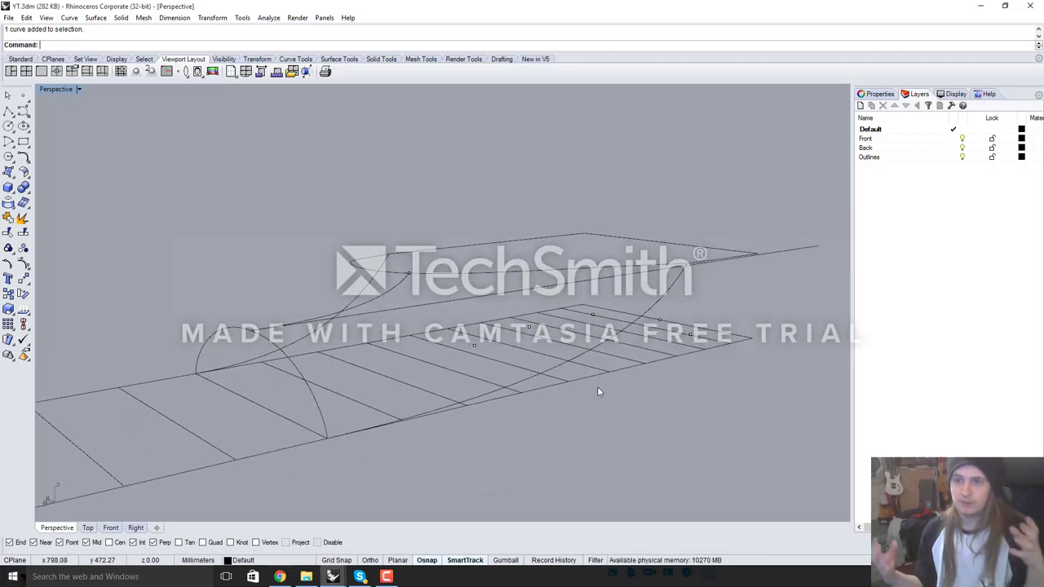
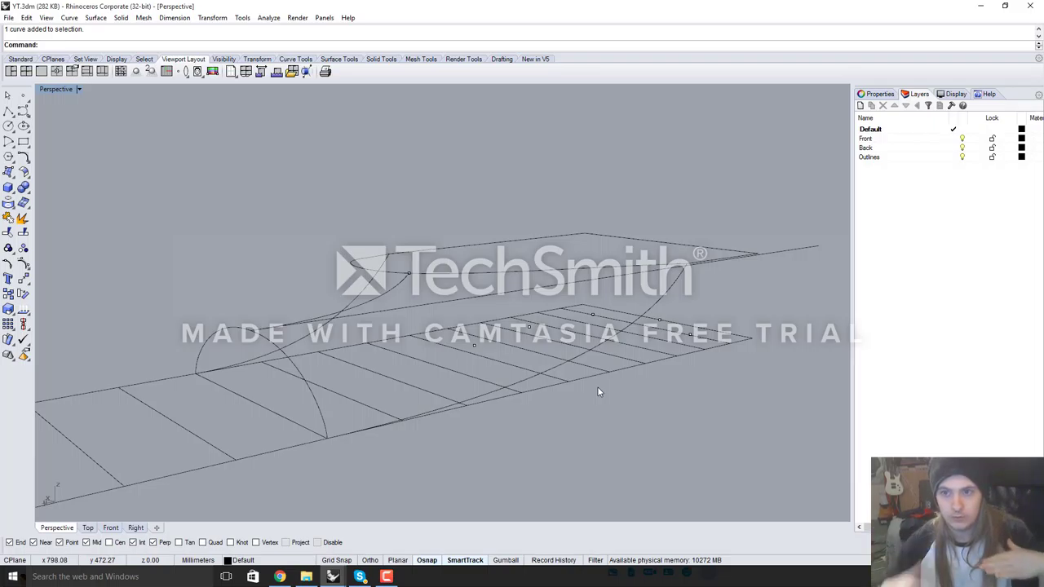
right_click_drag(553, 399, 454, 378)
left_click(334, 309)
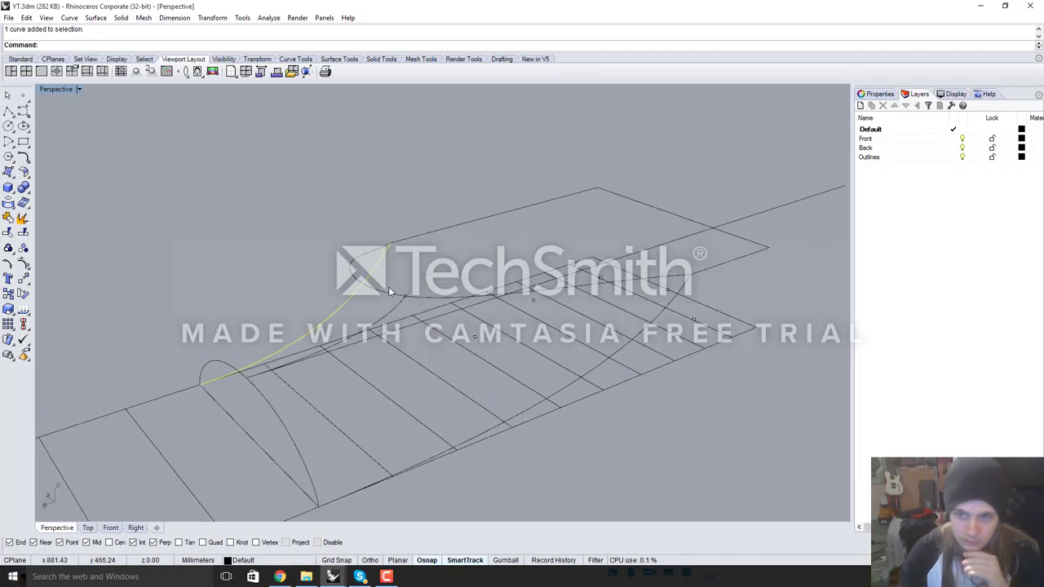
mouse_move(376, 295)
right_mouse_down()
mouse_move(390, 308)
mouse_move(390, 297)
right_mouse_up()
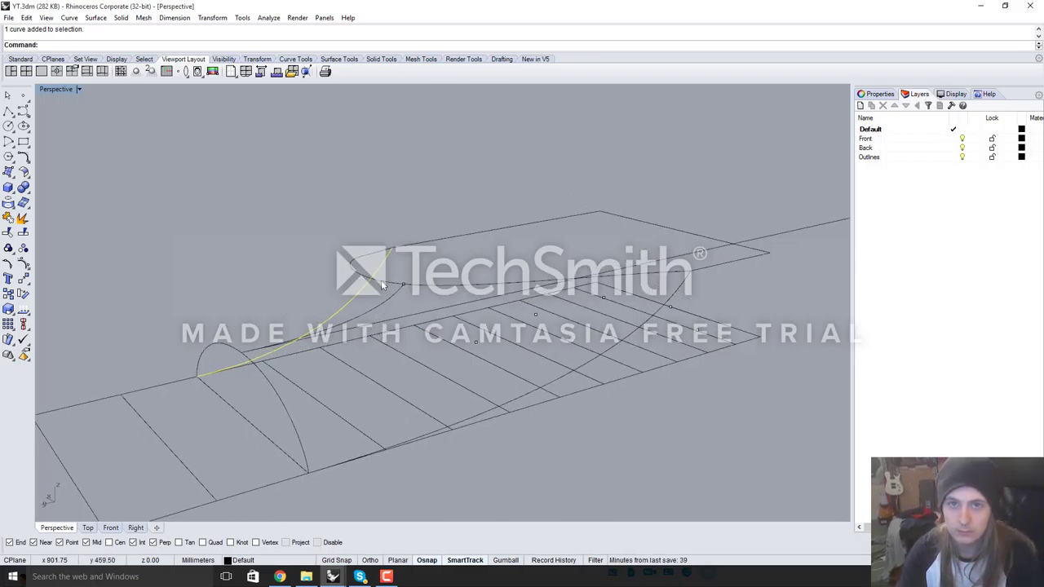
right_click_drag(381, 284, 485, 382)
left_click(486, 379)
right_click_drag(625, 331, 604, 315)
scroll(341, 269, "up", 2)
right_click_drag(330, 305, 350, 311)
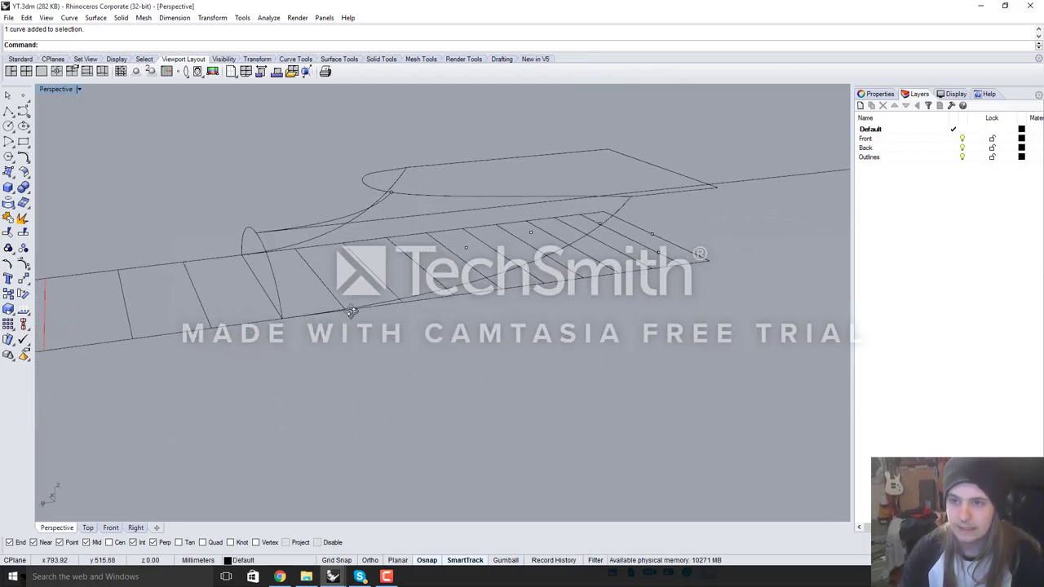
Select the rounded piece of the heel outline, the heel-end arch and the three transition curves connecting them
left_click(439, 194)
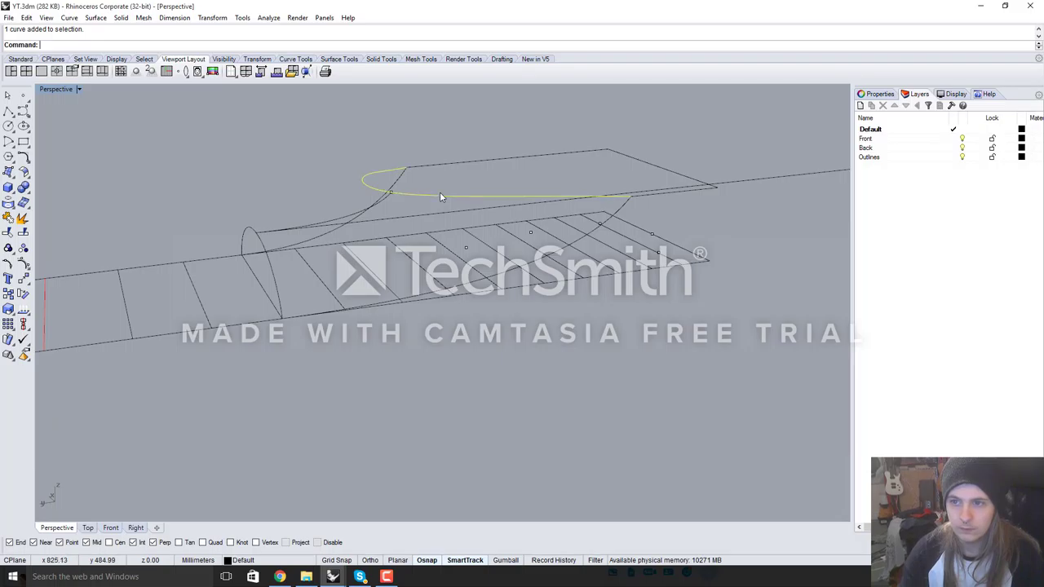
left_click(261, 239, "shift")
right_click_drag(477, 297, 448, 300)
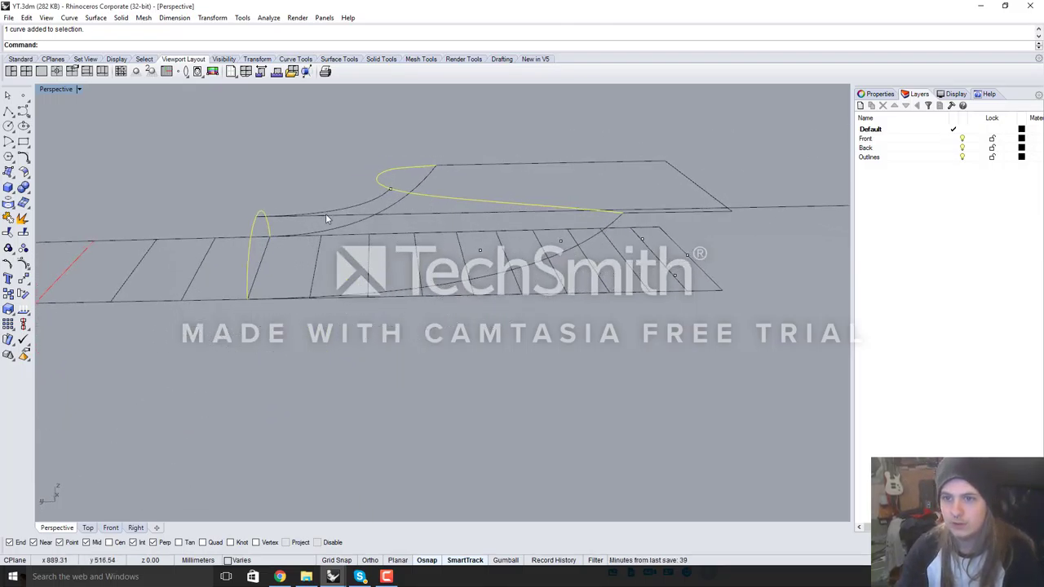
left_click(371, 206, "shift")
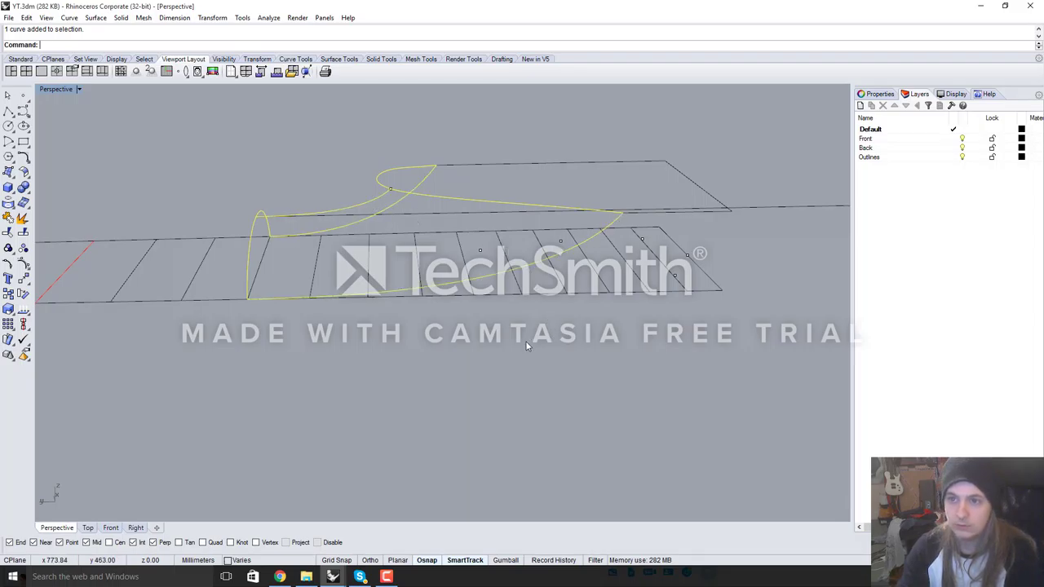
Create a network surface from the selected heel outline piece, heel-end arch and transition curves, previewing it with position matching on all edges
right_click_drag(530, 268, 608, 329)
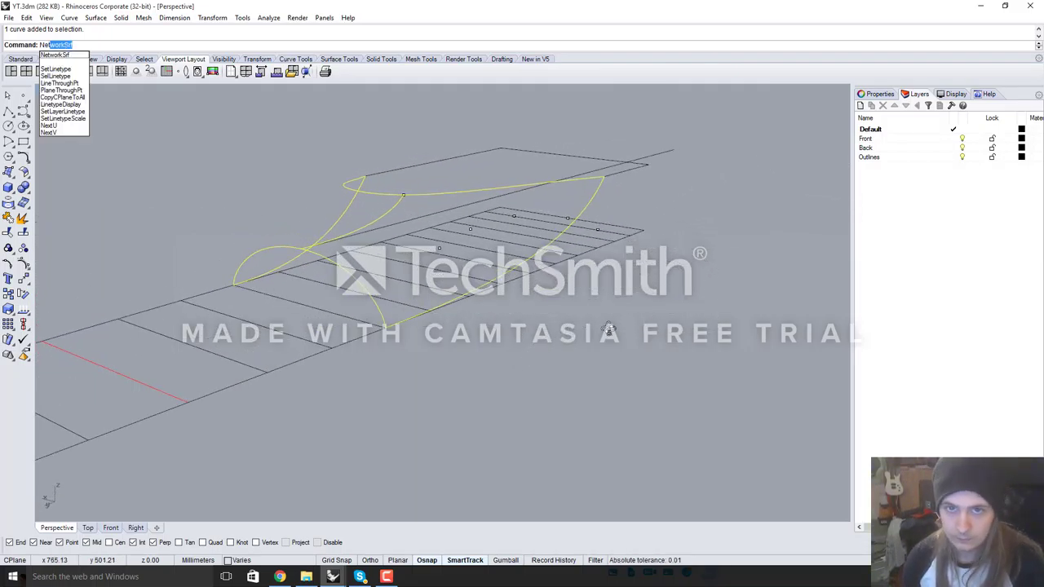
key("Return")
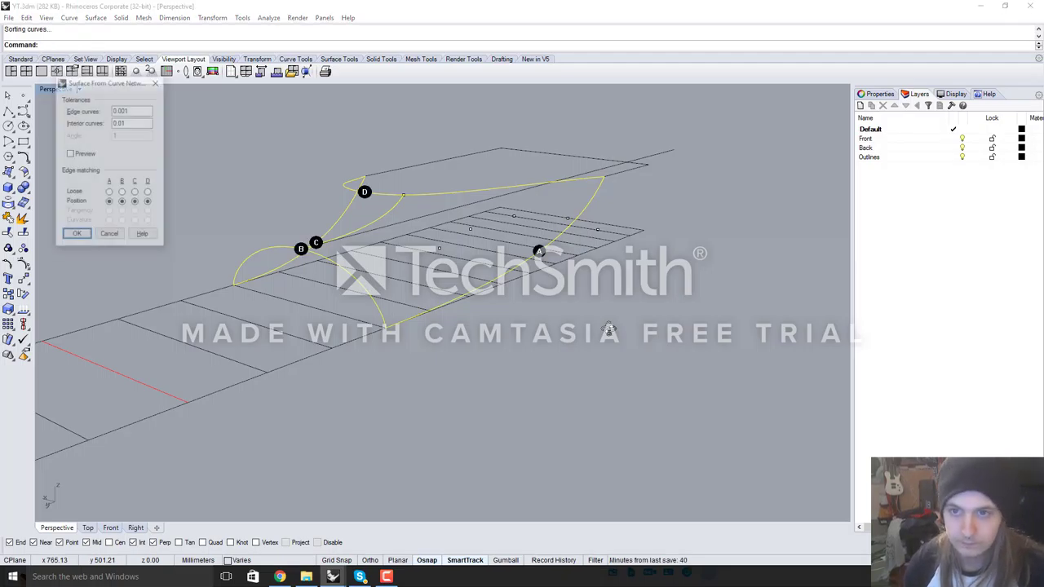
left_click(69, 159)
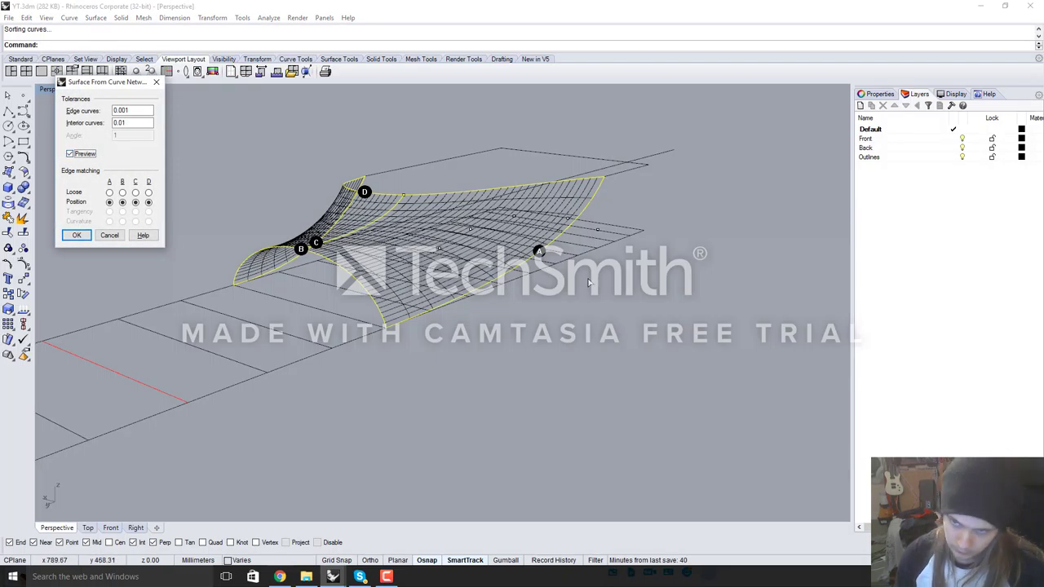
right_click_drag(589, 282, 669, 336)
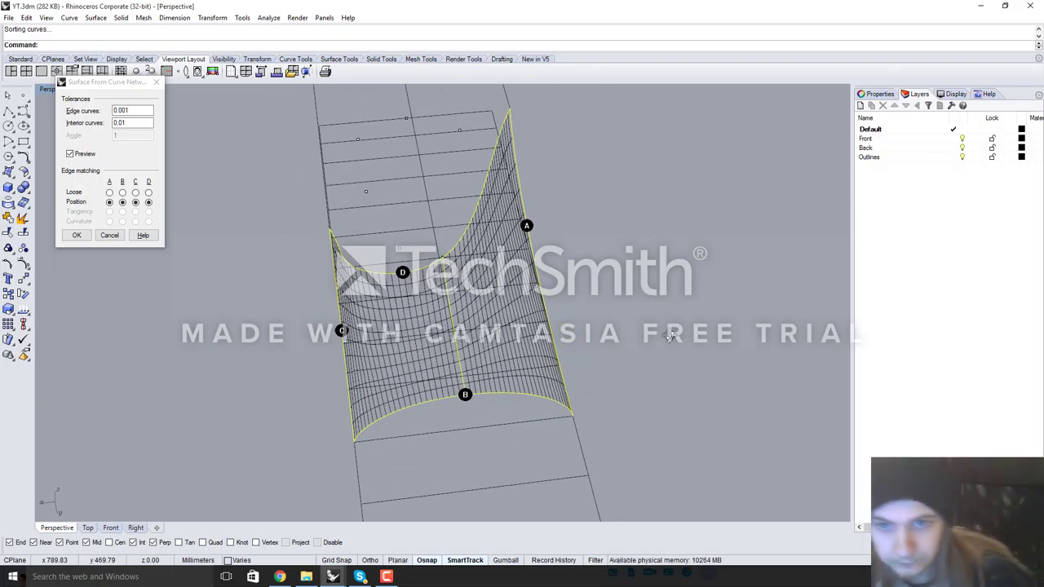
left_click(77, 235)
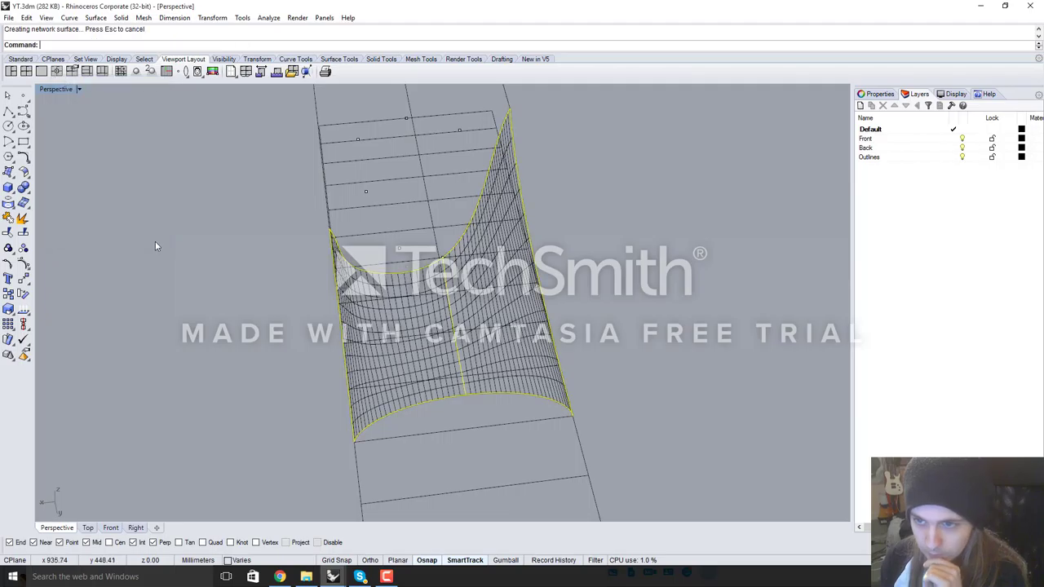
Examine the heel transition surface from several angles in Rendered and Shaded display modes
left_click(79, 90)
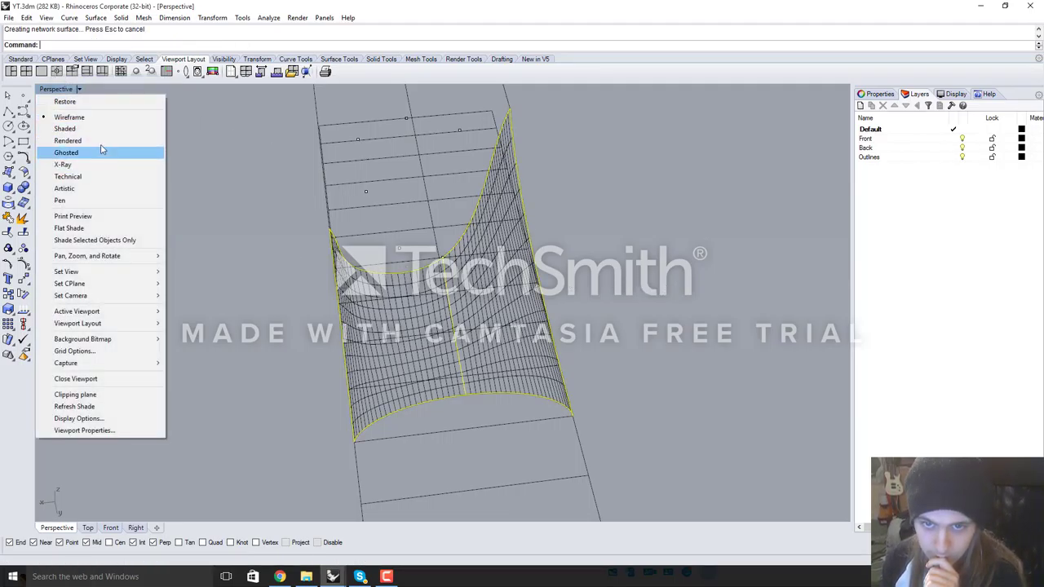
left_click(99, 143)
right_click_drag(623, 303, 564, 320)
left_click(79, 90)
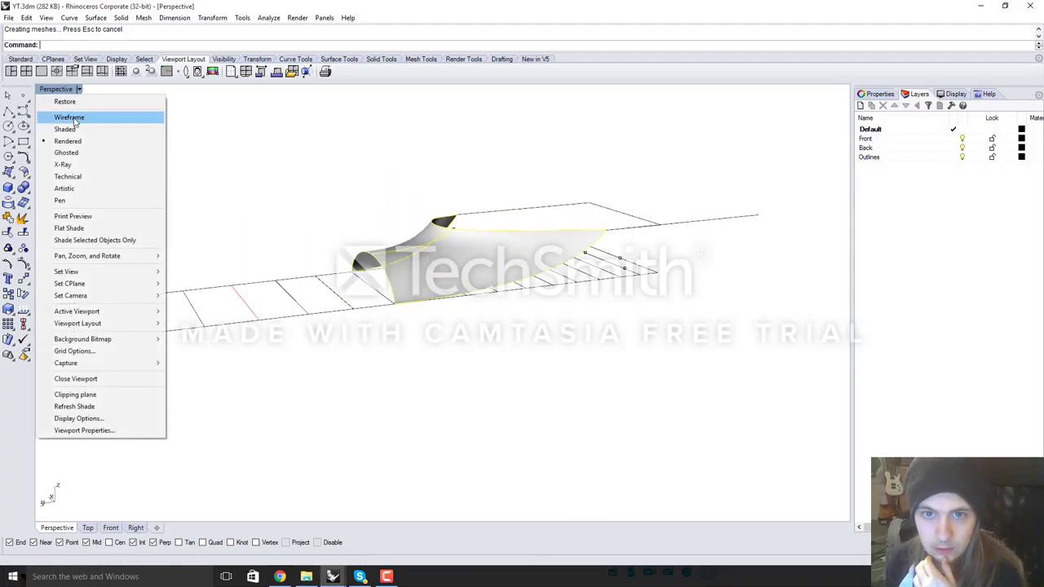
left_click(86, 129)
mouse_move(457, 278)
right_mouse_down()
mouse_move(545, 356)
mouse_move(502, 307)
mouse_move(490, 320)
mouse_move(455, 299)
mouse_move(489, 331)
mouse_move(811, 285)
mouse_move(799, 286)
mouse_move(803, 312)
mouse_move(565, 284)
mouse_move(437, 233)
mouse_move(428, 288)
mouse_move(585, 359)
mouse_move(685, 334)
mouse_move(716, 303)
mouse_move(707, 303)
mouse_move(703, 317)
mouse_move(741, 294)
mouse_move(582, 319)
right_mouse_up()
right_click_drag(524, 336, 525, 439)
scroll(401, 408, "up", 2)
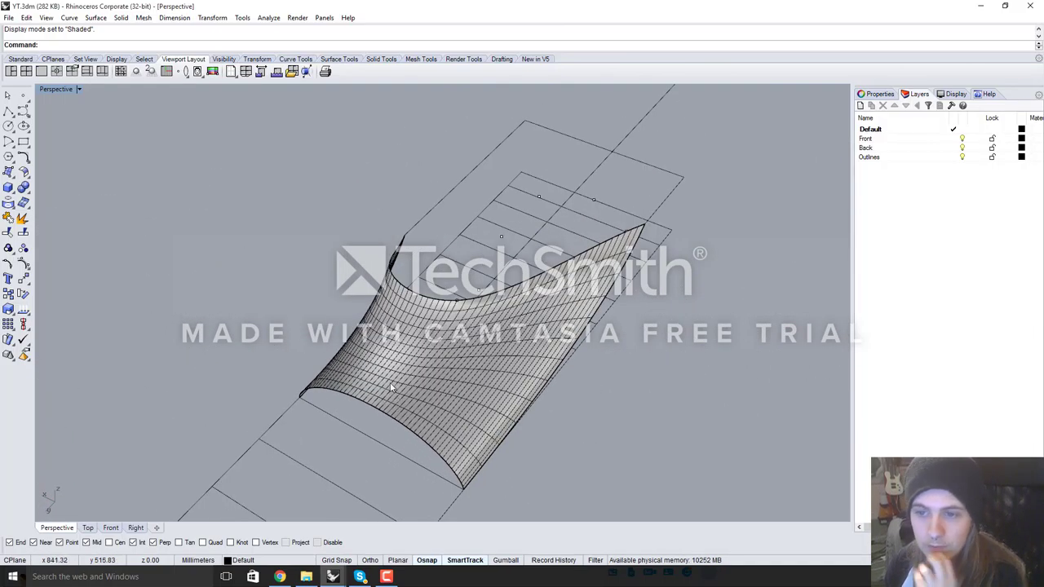
Run an environment map analysis on the heel transition surface using the sunset 2.png map
left_click(412, 371)
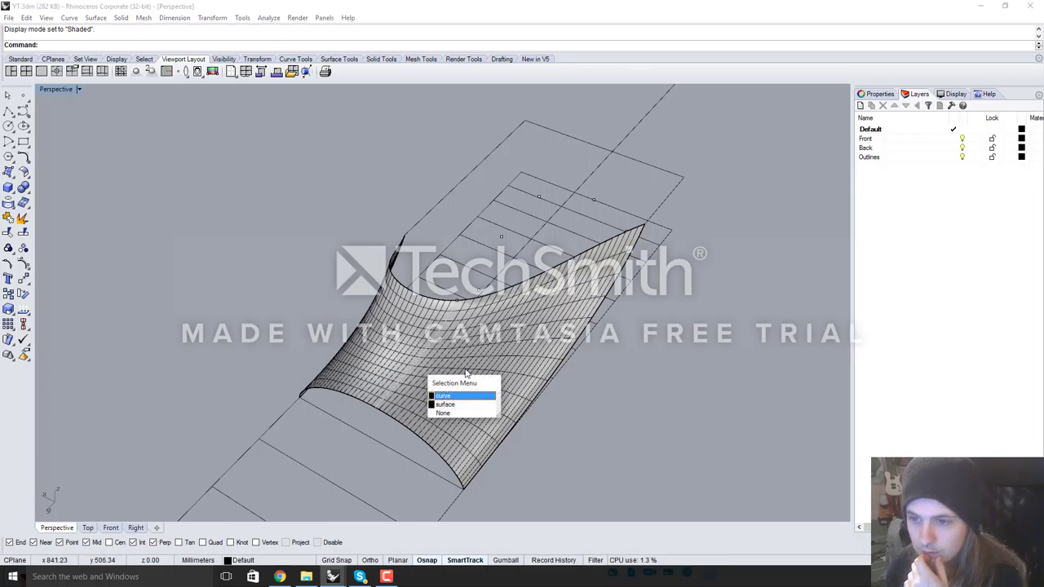
left_click(445, 399)
left_click(269, 17)
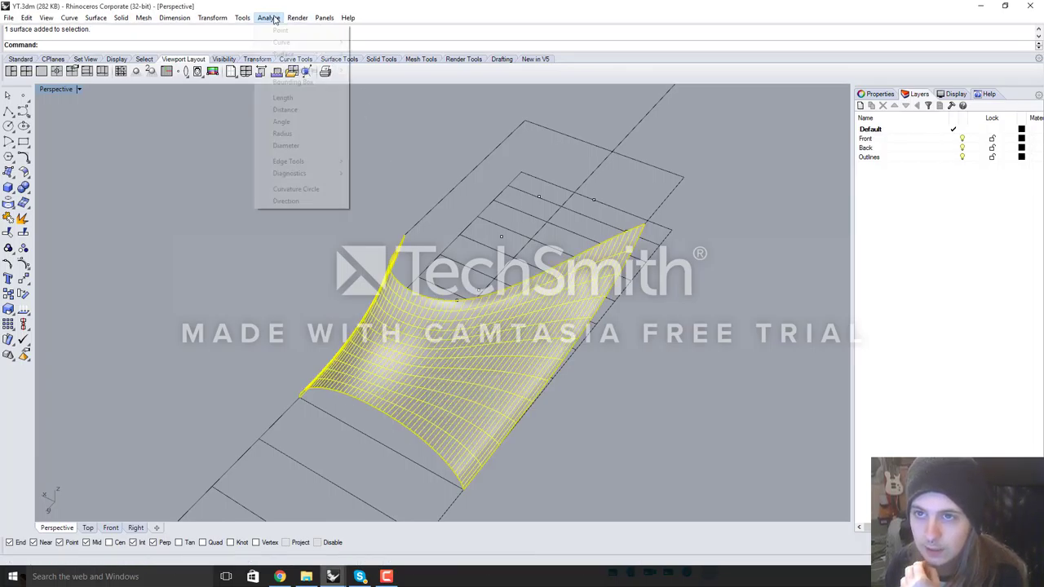
mouse_move(304, 54)
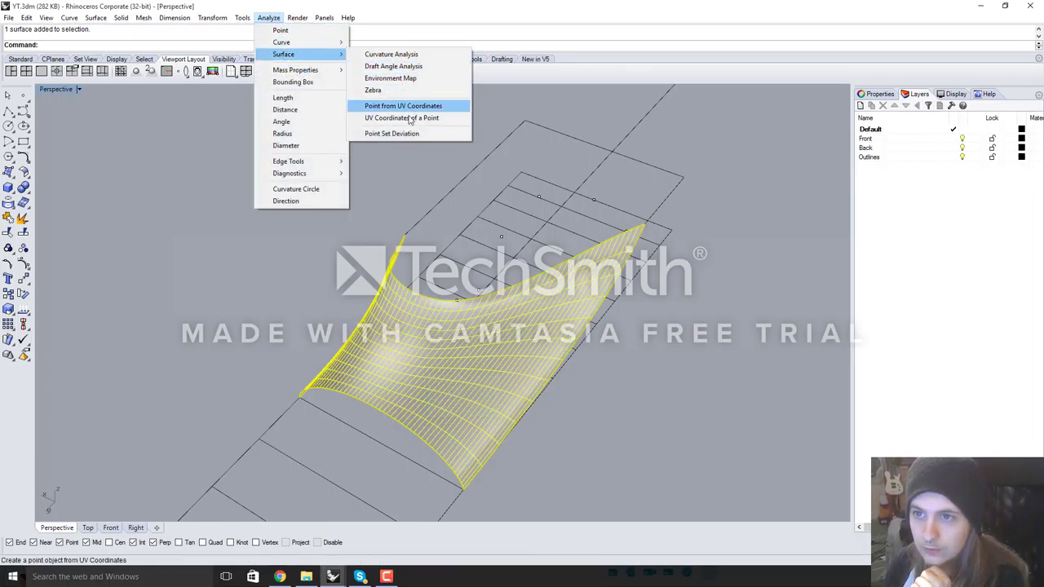
left_click(422, 79)
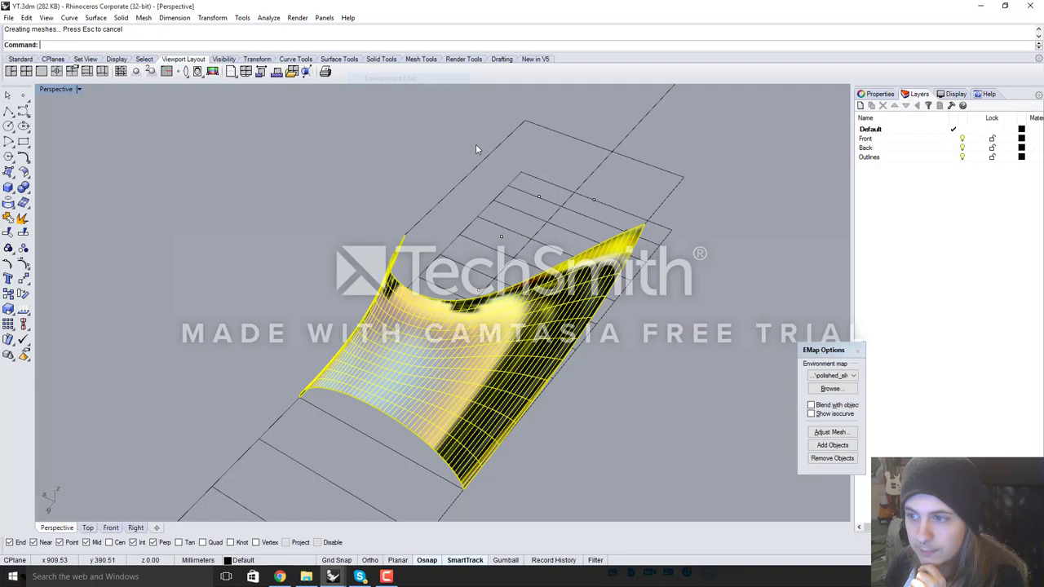
left_click(848, 375)
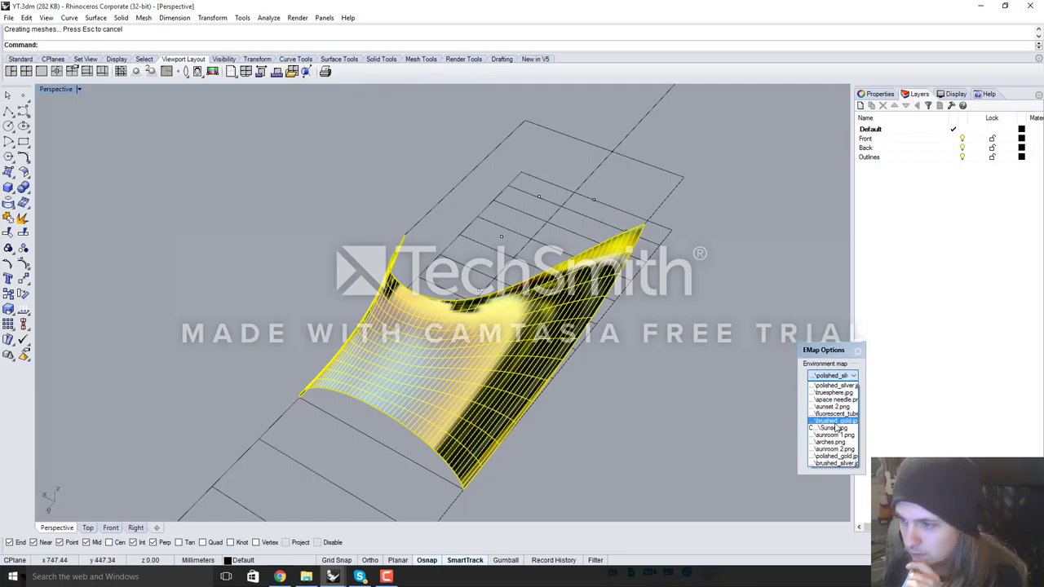
left_click(833, 435)
left_click(663, 355)
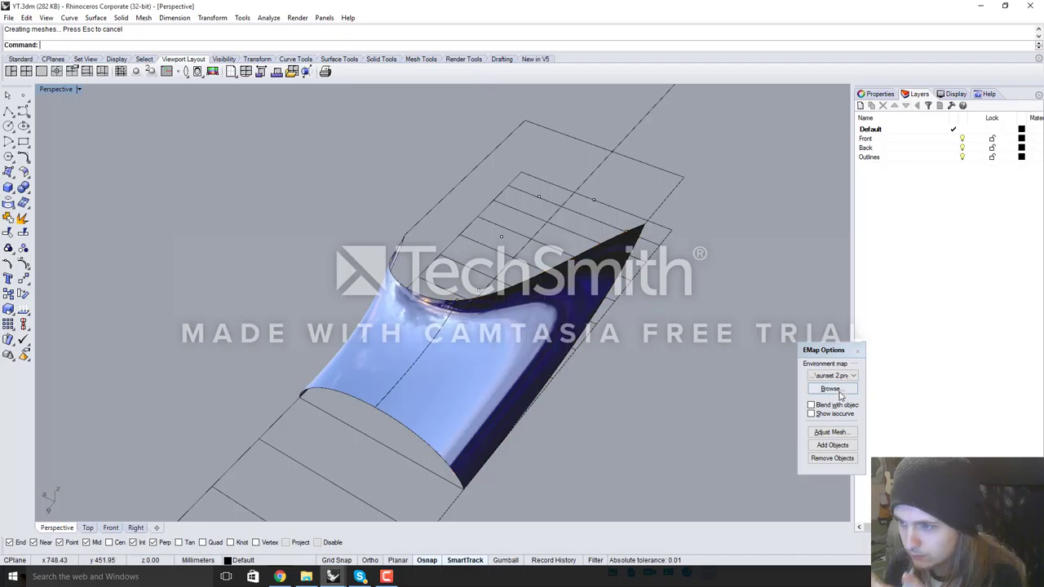
Switch the environment map to arches.png, examine the reflections on the transition surface from several angles, and end the analysis
left_click(840, 377)
left_click(828, 420)
right_click_drag(783, 367, 656, 347)
left_click(832, 375)
left_click(840, 441)
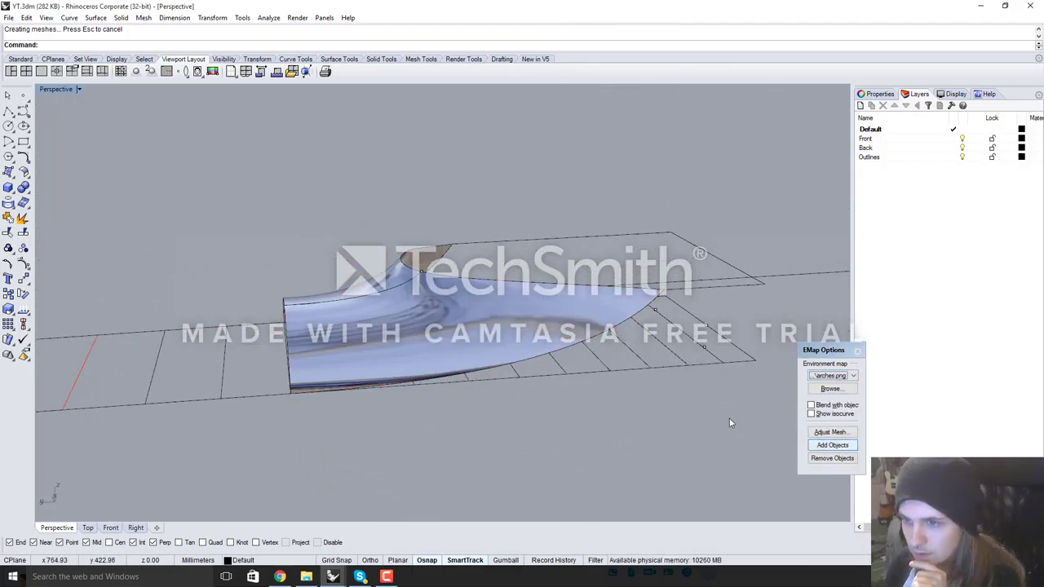
right_click_drag(585, 372, 565, 387)
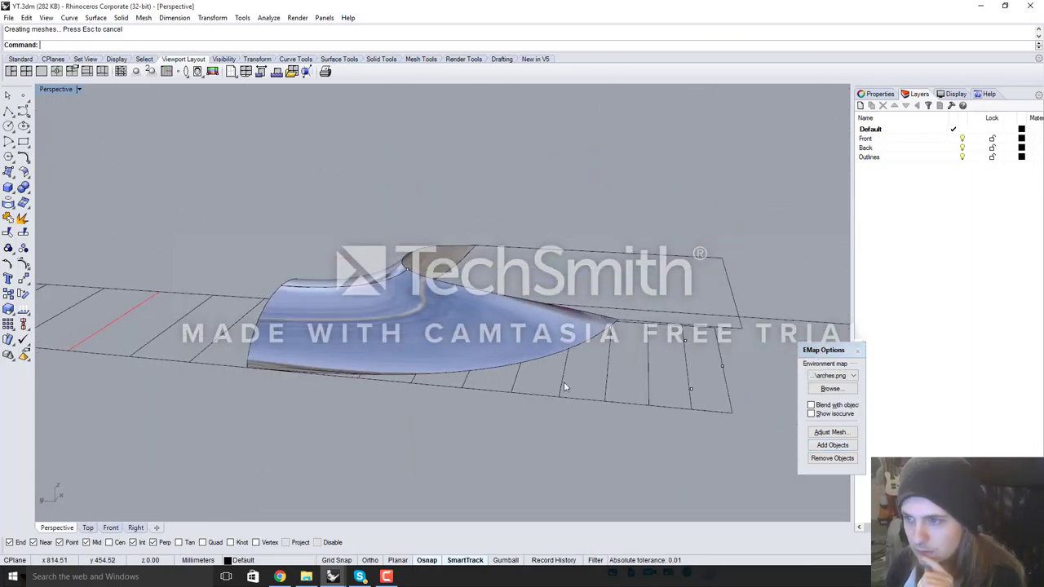
left_click(858, 351)
right_click_drag(487, 266, 435, 275)
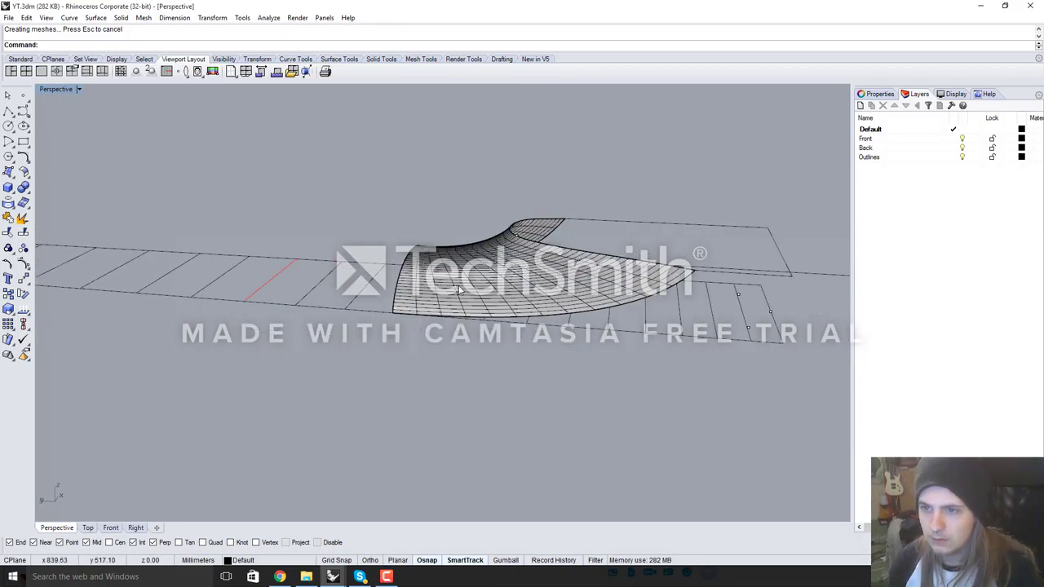
Delete the heel transition surface, keeping its defining curves
left_click(459, 289)
right_click_drag(442, 174, 532, 355)
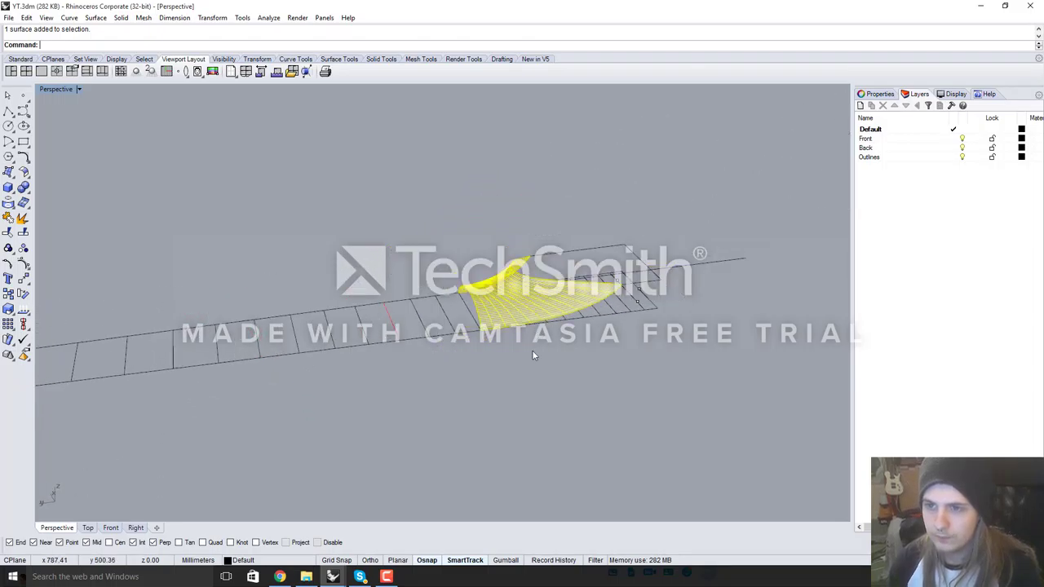
left_click(532, 351)
left_click(510, 310)
key("Delete")
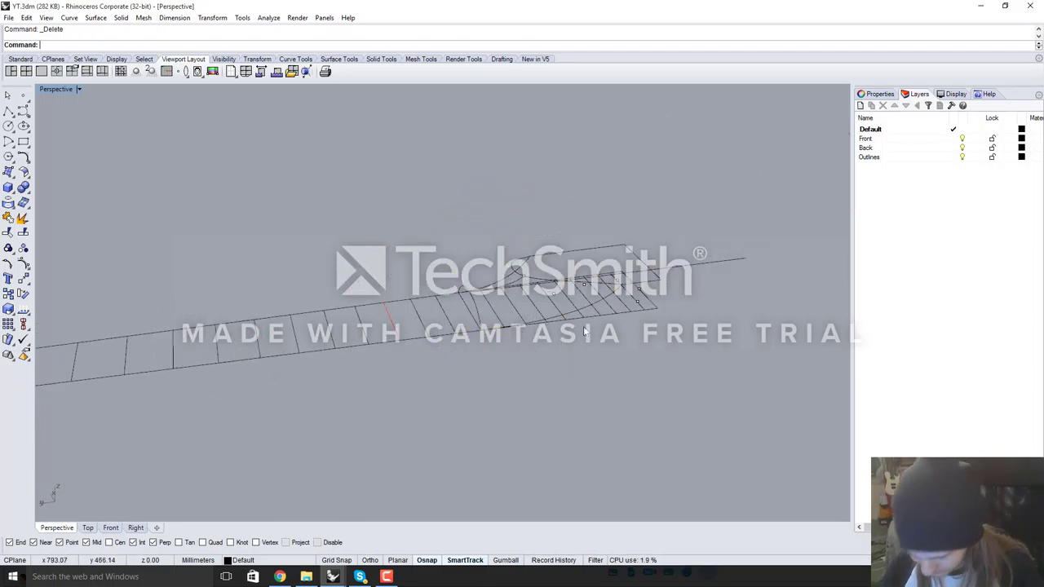
Draw a straight polyline along the back of the neck from the top of the headstock-end arch to the top of the heel-end arch
right_click_drag(635, 393, 286, 329)
scroll(287, 329, "up", 7)
left_click(370, 343)
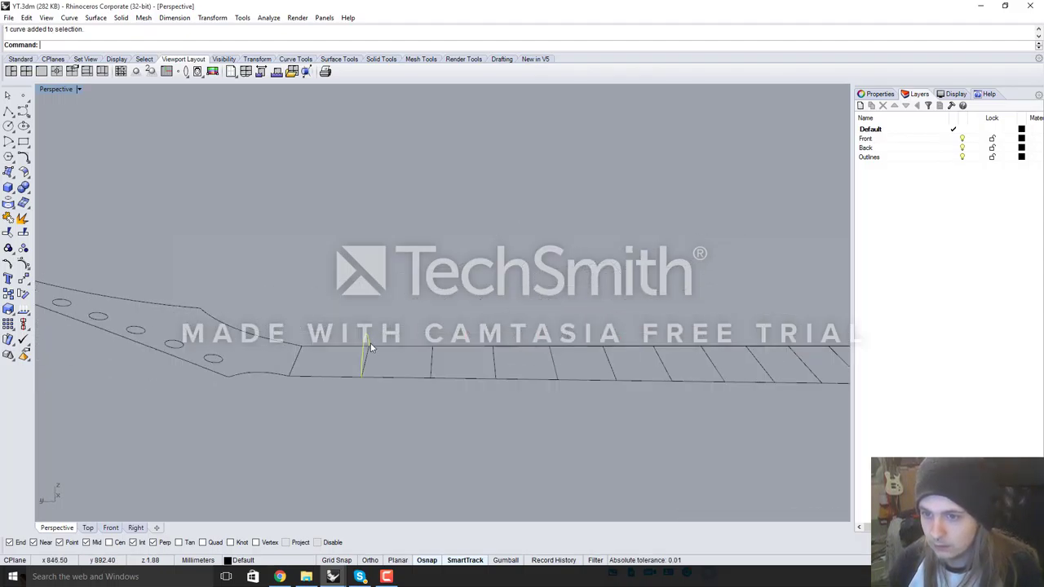
scroll(370, 343, "down", 9)
scroll(612, 320, "up", 4)
left_click(466, 286)
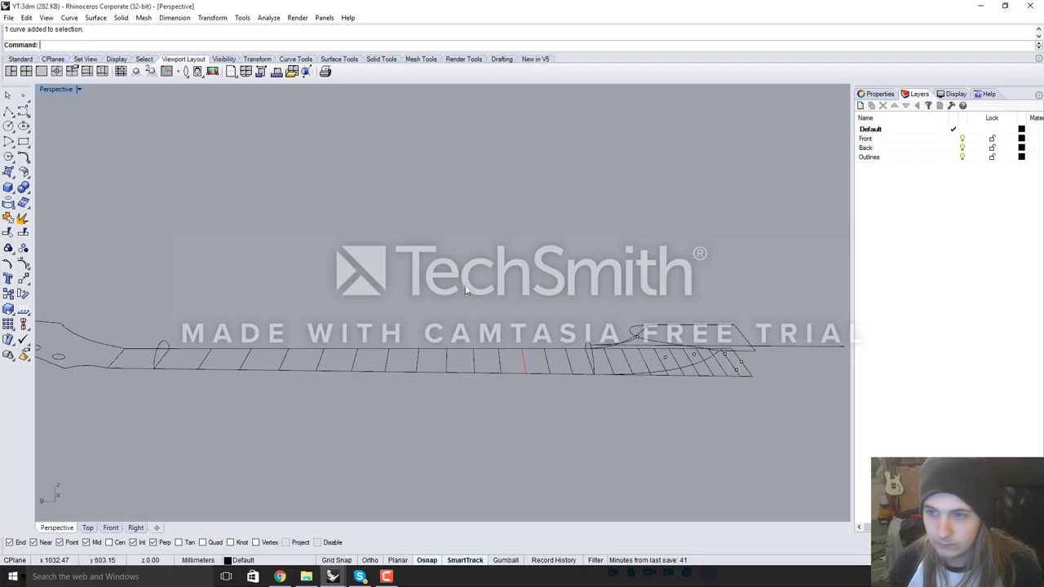
left_click(7, 115)
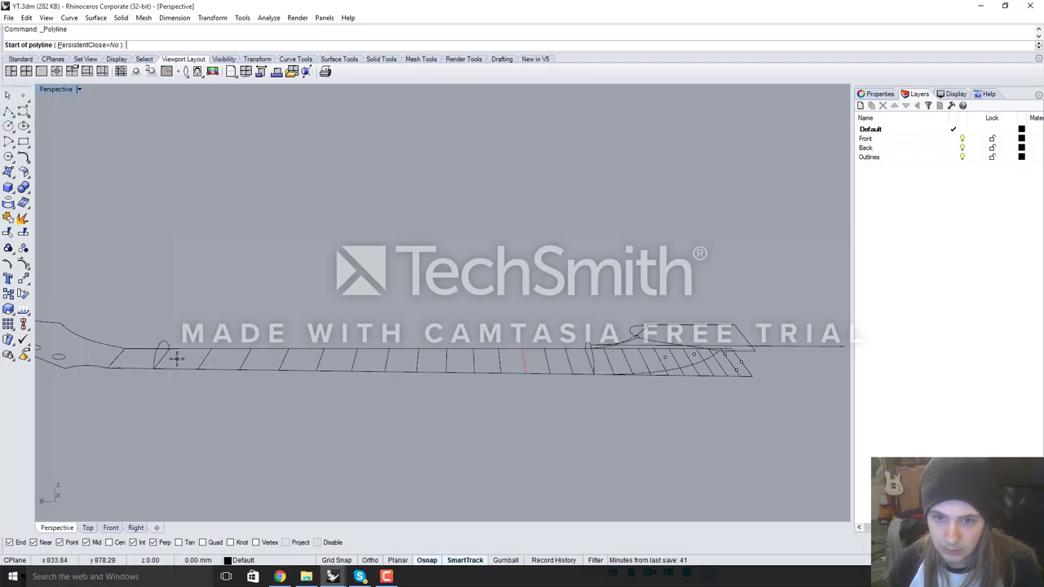
scroll(159, 355, "up", 5)
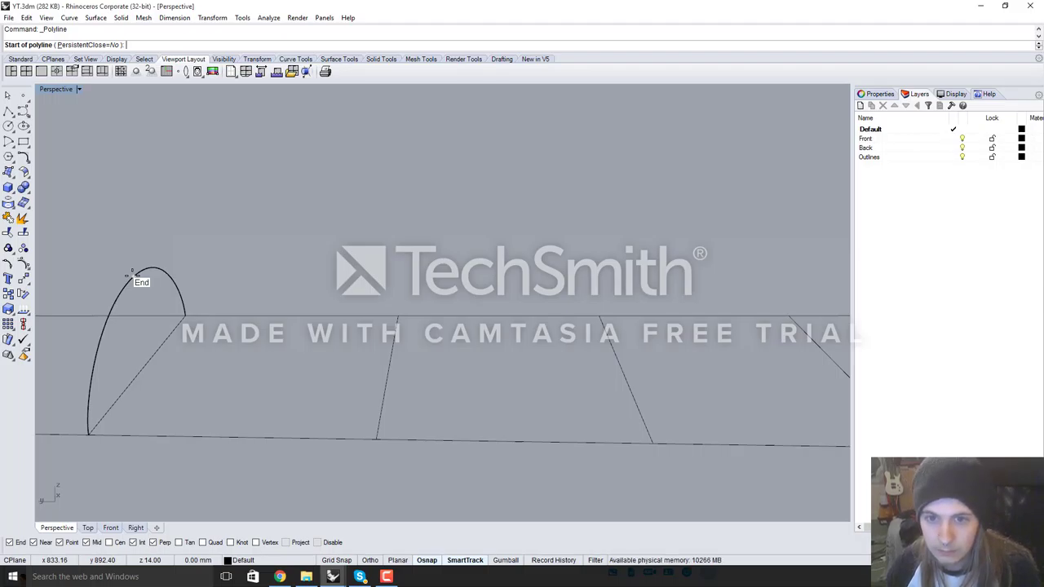
left_click(132, 276)
right_click_drag(176, 287, 122, 273)
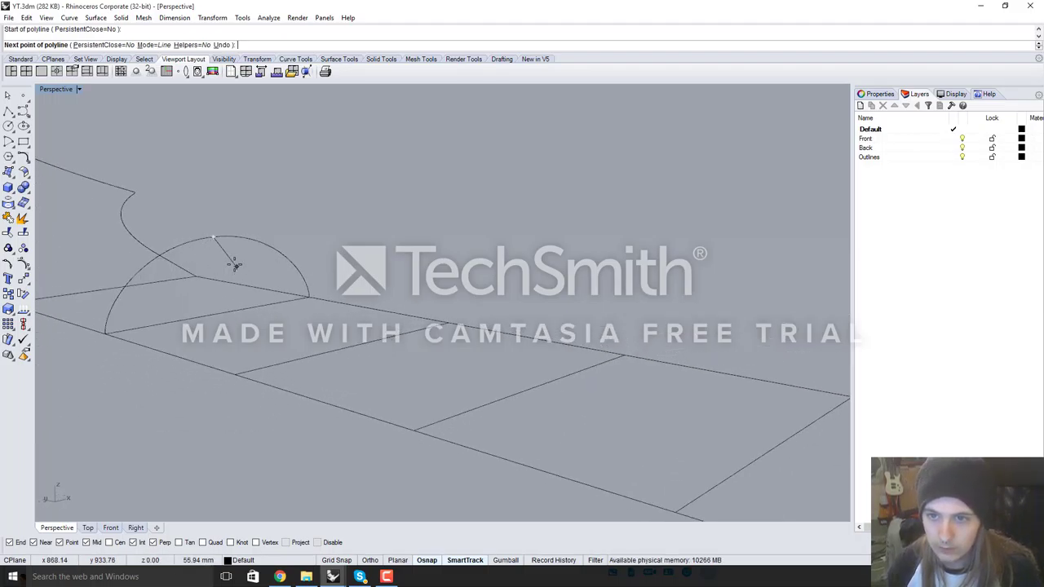
right_click_drag(233, 261, 662, 239)
left_click(655, 234)
key("Return")
Split the fretboard outline using the headstock-end arch and the two side transition curves as cutting objects
right_click_drag(580, 212, 451, 268)
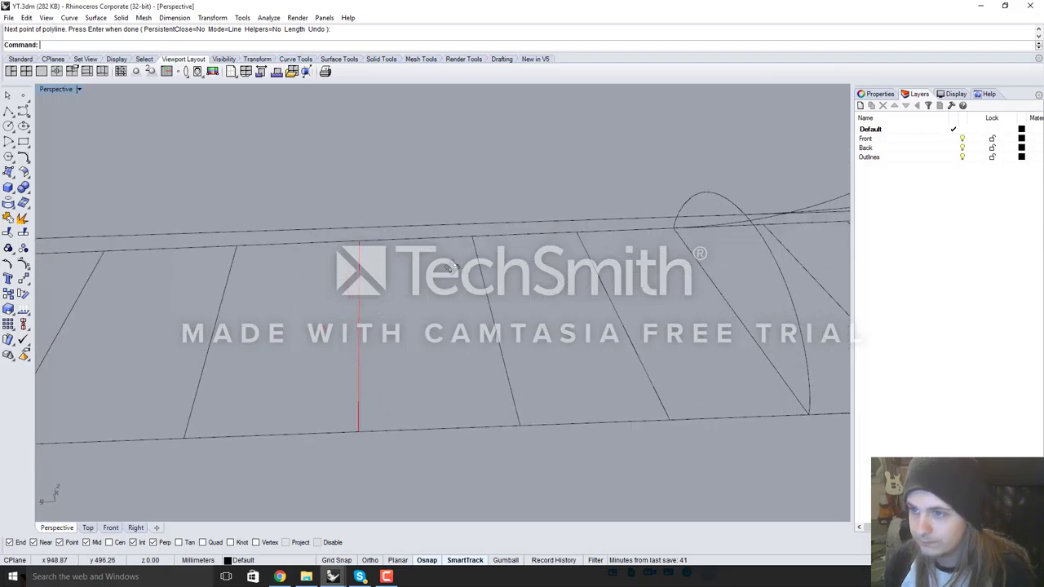
left_click(470, 226)
scroll(448, 193, "down", 10)
right_click_drag(448, 193, 592, 276)
scroll(654, 285, "up", 2)
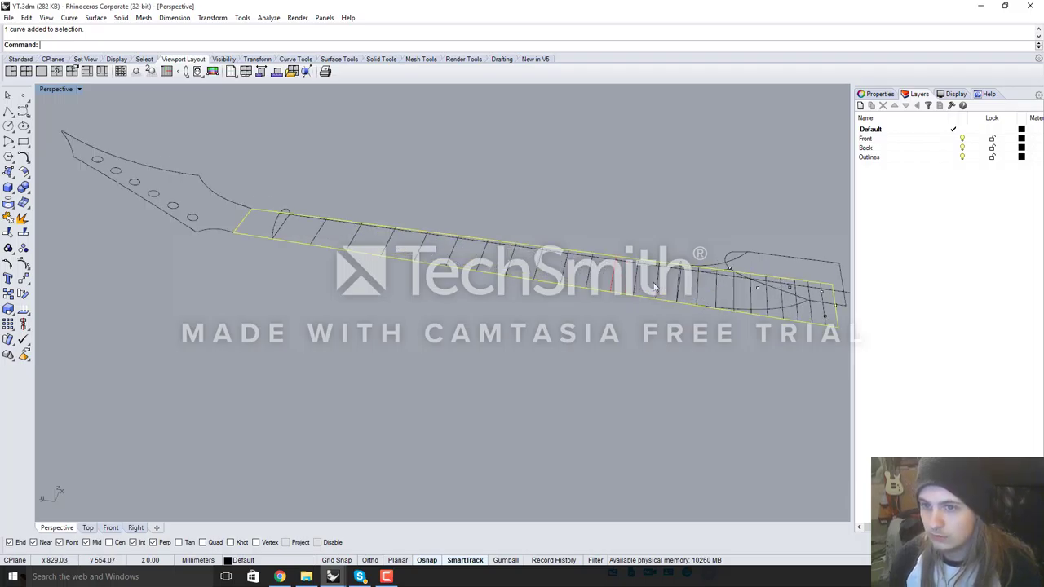
type("split")
key("Return")
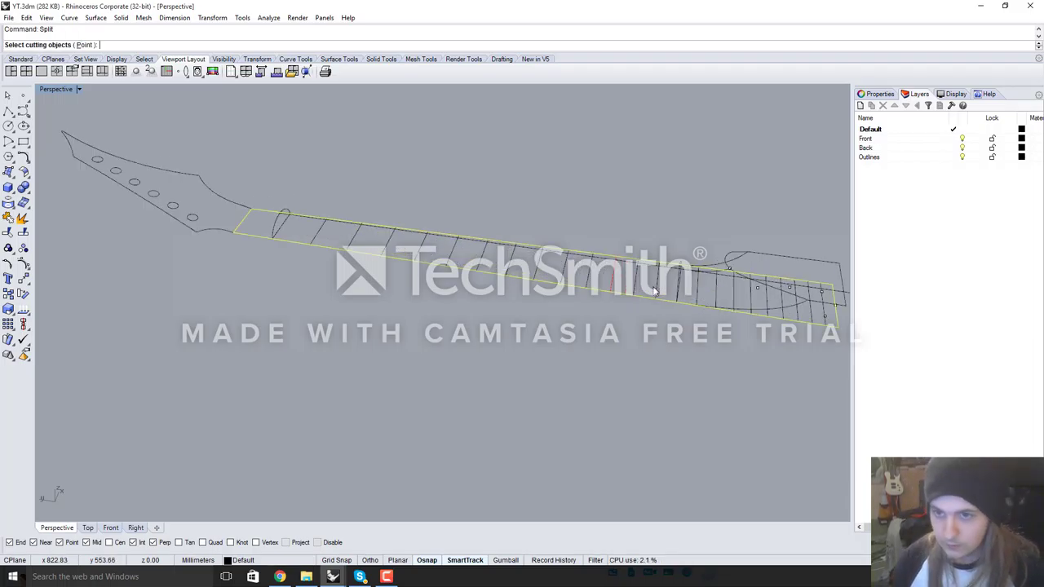
left_click(272, 228)
scroll(372, 295, "down", 4)
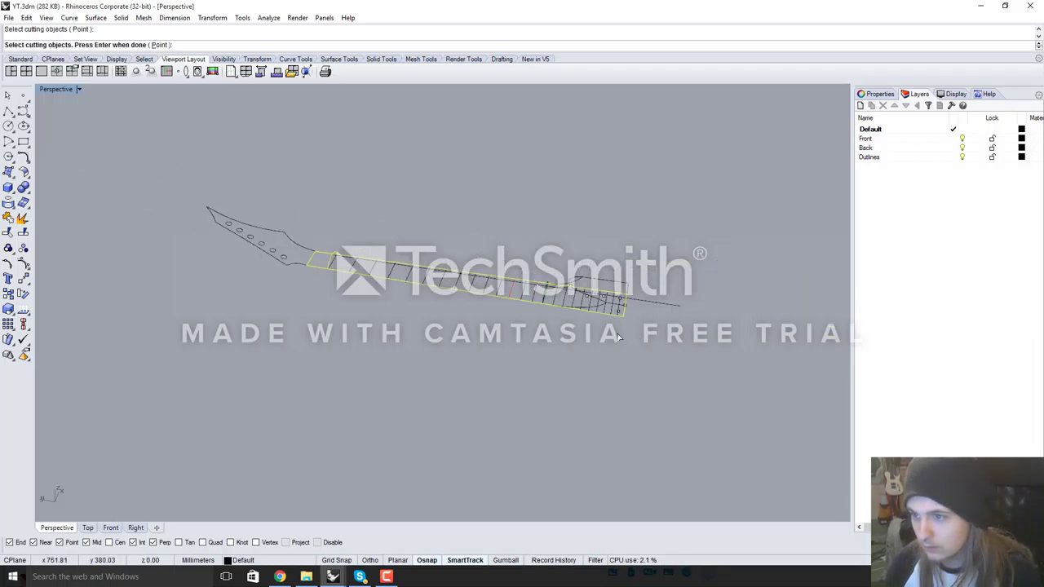
scroll(544, 307, "up", 7)
left_click(515, 240)
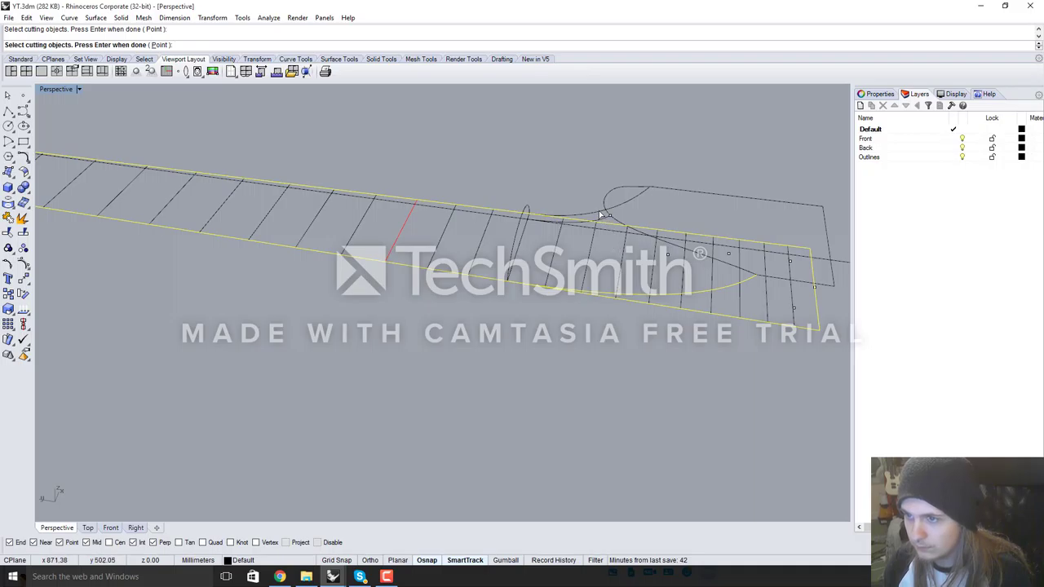
right_click_drag(610, 208, 600, 269)
scroll(603, 269, "up", 4)
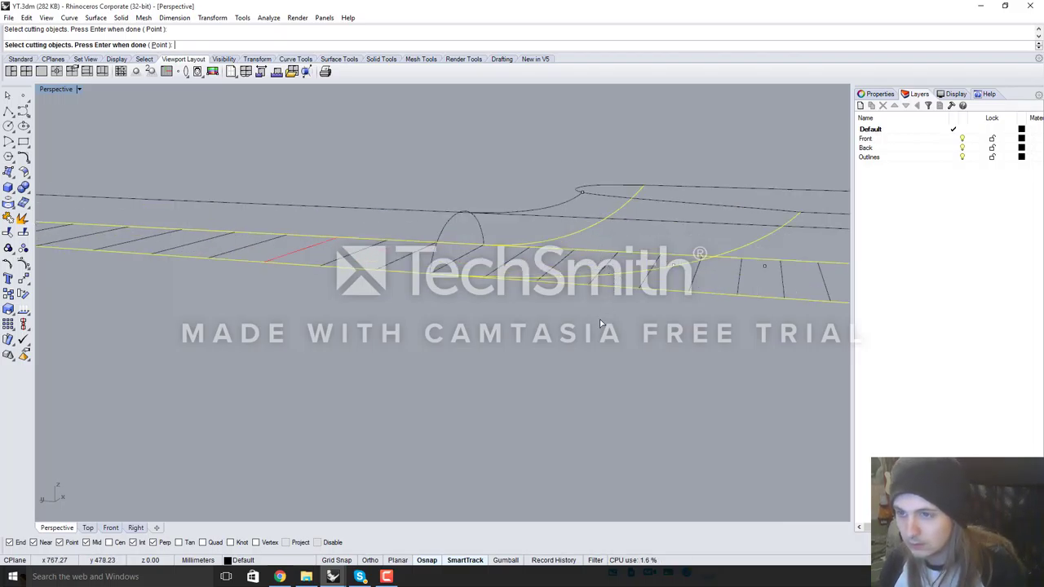
key("Return")
Create a network surface for the main neck from the two profile arches, the back line and both fretboard side edges
left_click(414, 275)
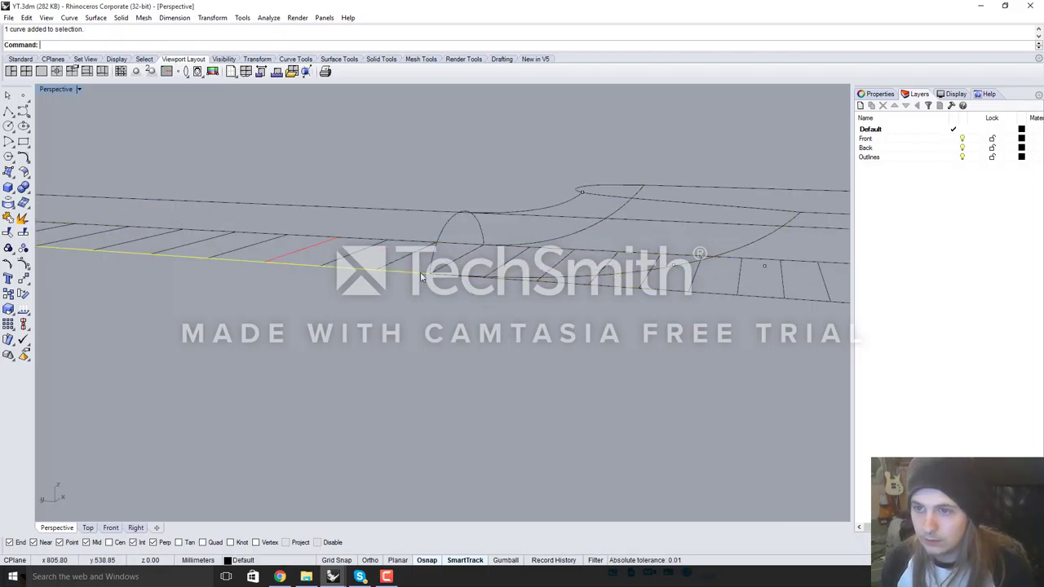
right_click_drag(414, 243, 494, 308)
scroll(295, 313, "up", 5)
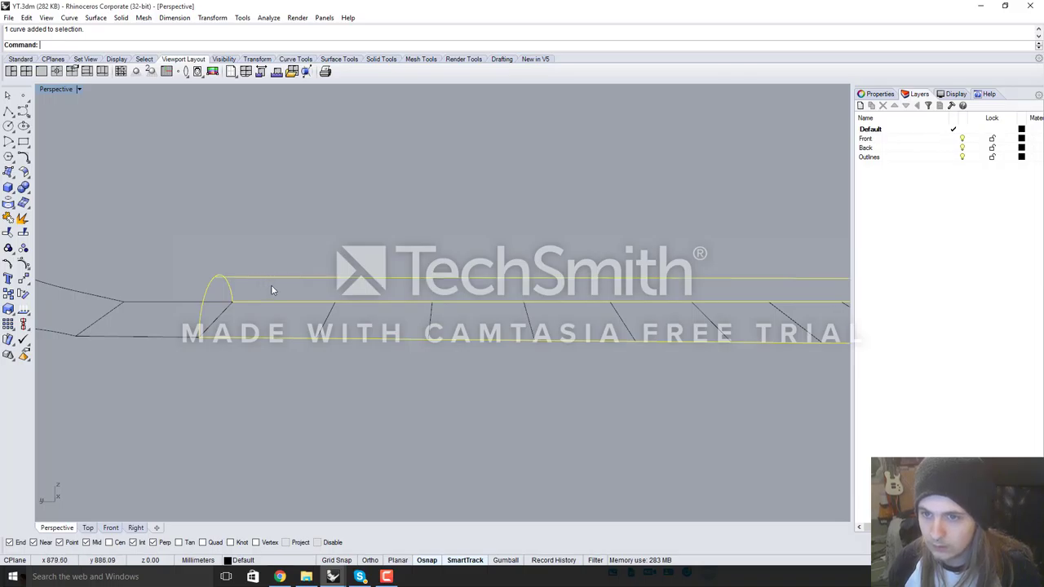
right_click_drag(271, 284, 489, 312)
right_click_drag(406, 273, 325, 325)
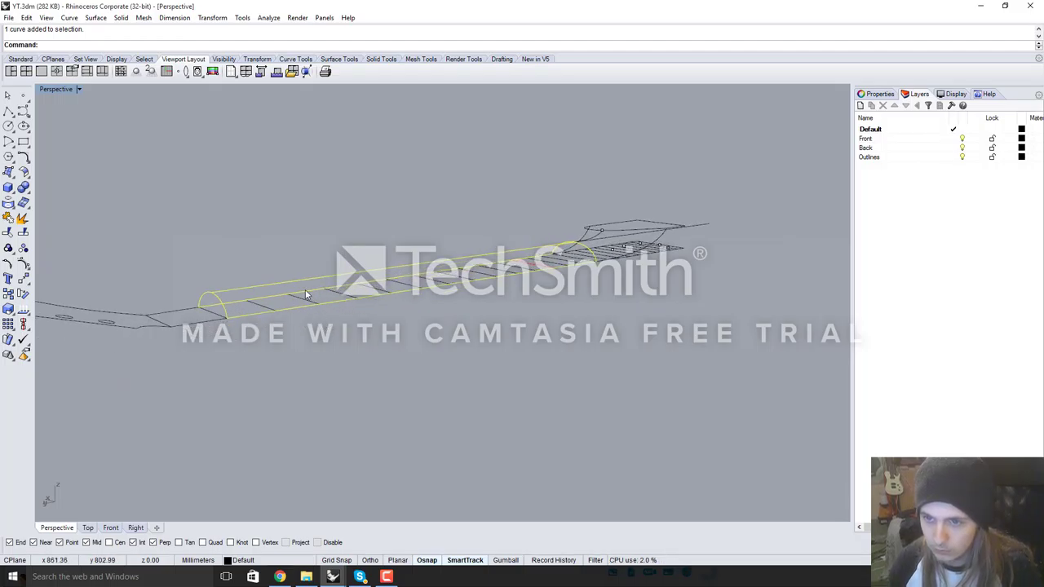
right_click_drag(534, 305, 490, 319)
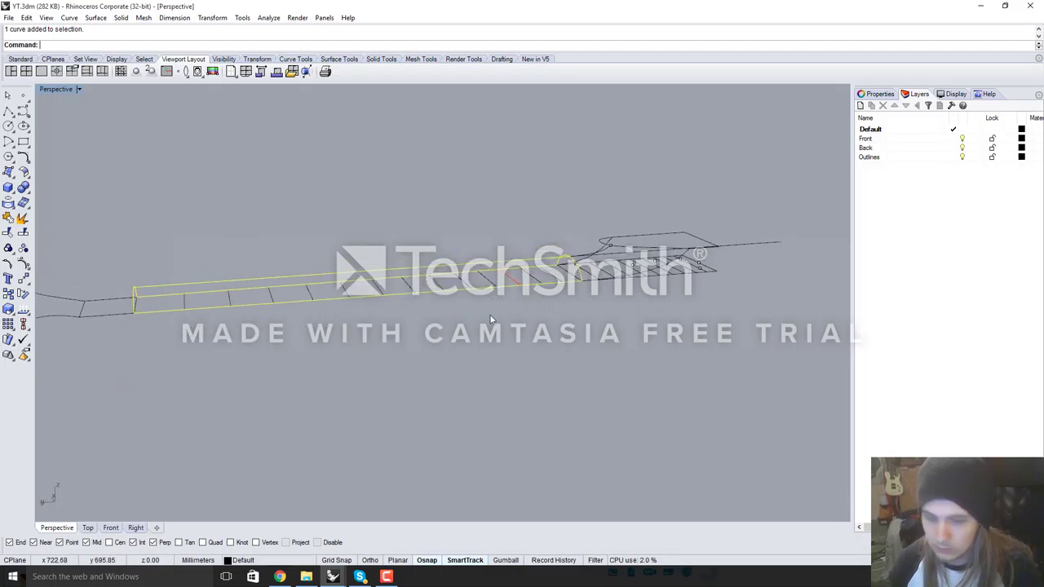
type("NetworkSrf")
key("Return")
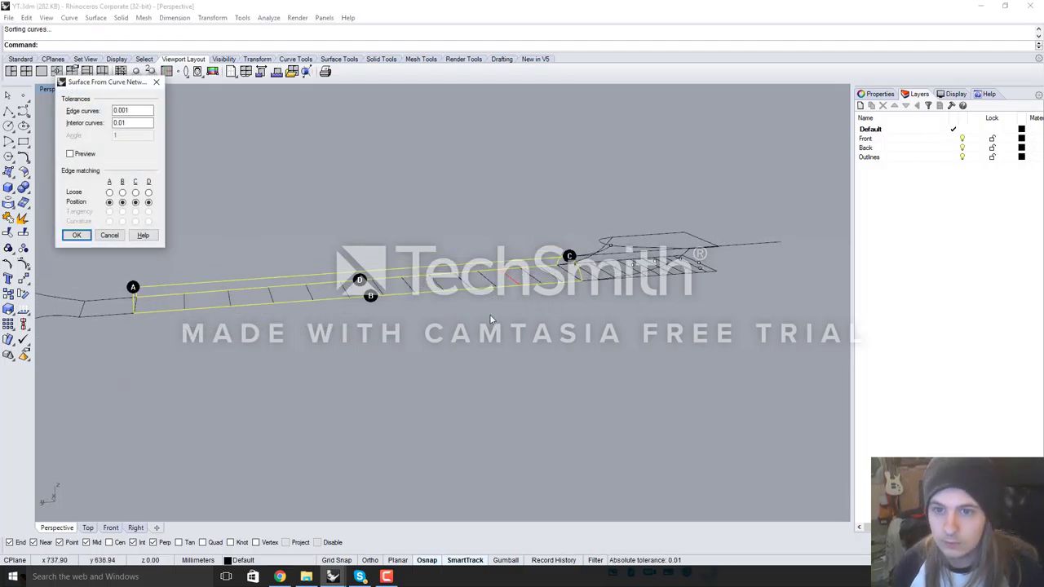
left_click(78, 235)
left_click(414, 367)
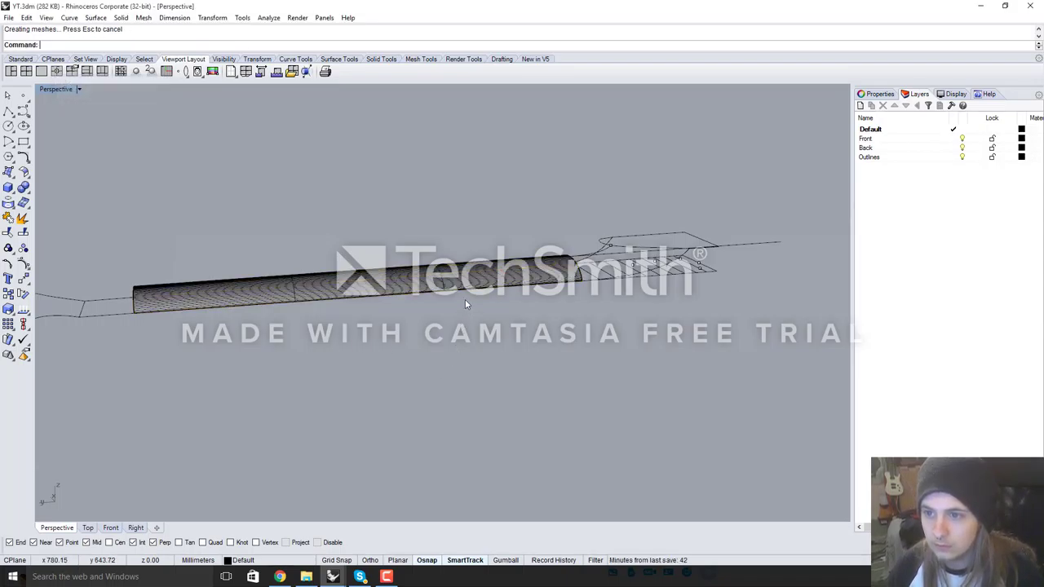
Examine the curvature and isocurve density of the main neck surface along its length from several angles
right_click_drag(463, 300, 507, 325)
scroll(429, 322, "up", 12)
scroll(507, 325, "down", 11)
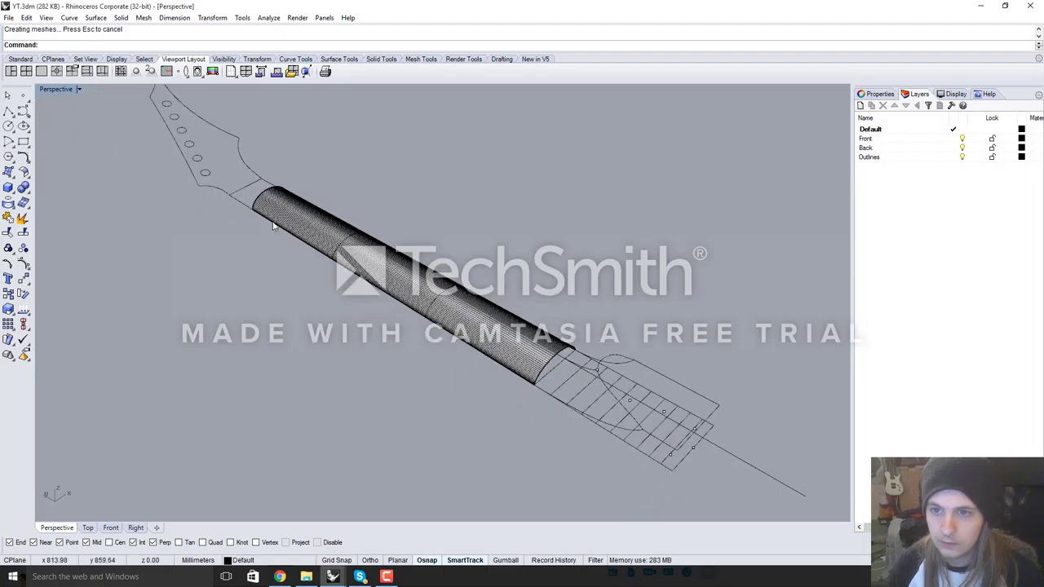
scroll(276, 219, "up", 11)
right_click_drag(370, 288, 396, 258)
scroll(304, 320, "up", 5)
right_click_drag(302, 322, 353, 344)
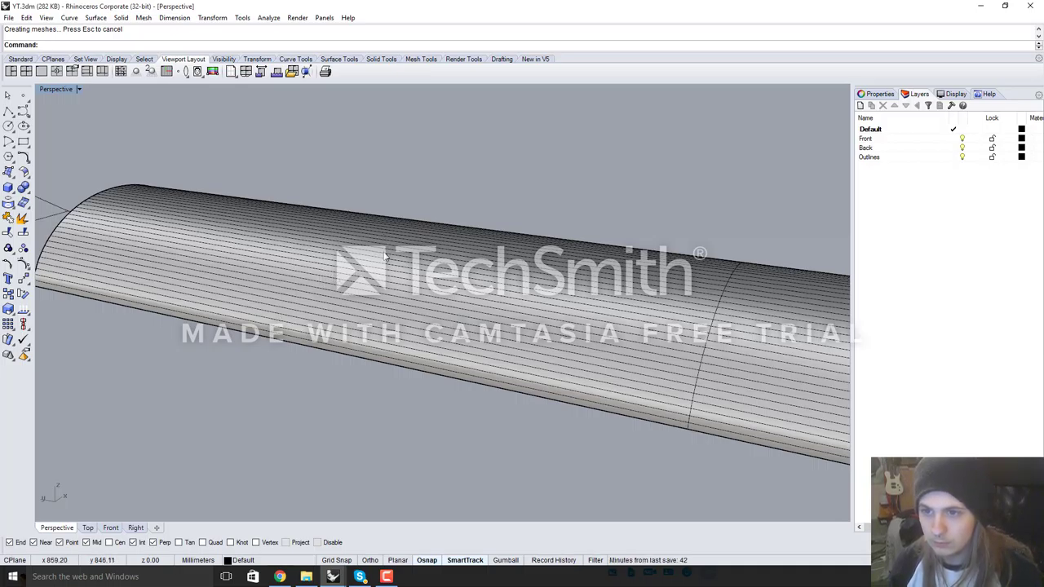
Delete the main neck surface, keeping its defining arches, back line and fretboard edges
left_click(354, 297)
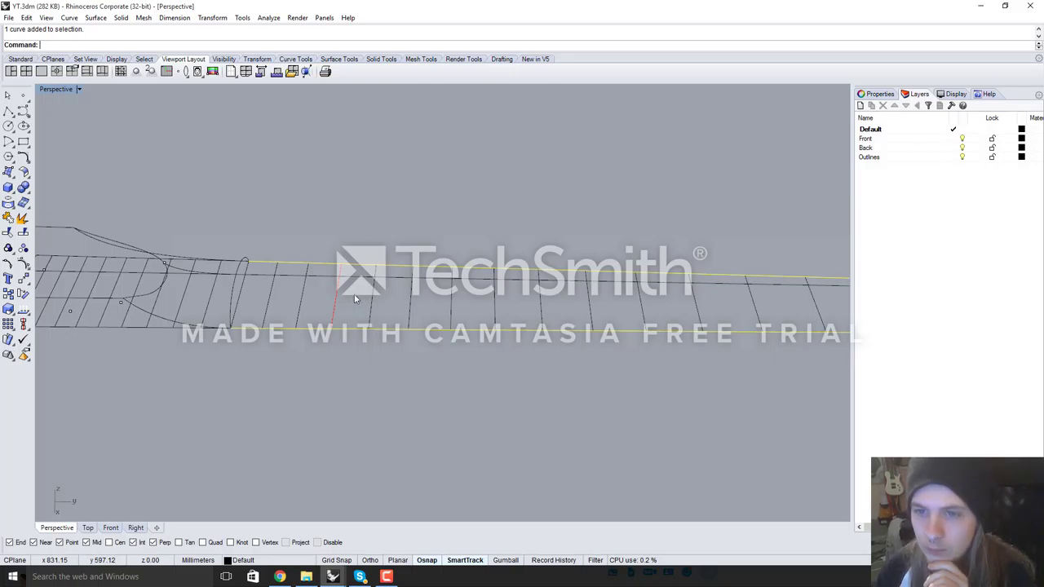
scroll(353, 294, "down", 8)
left_click(391, 354)
scroll(372, 296, "up", 4)
right_click_drag(371, 343, 361, 305)
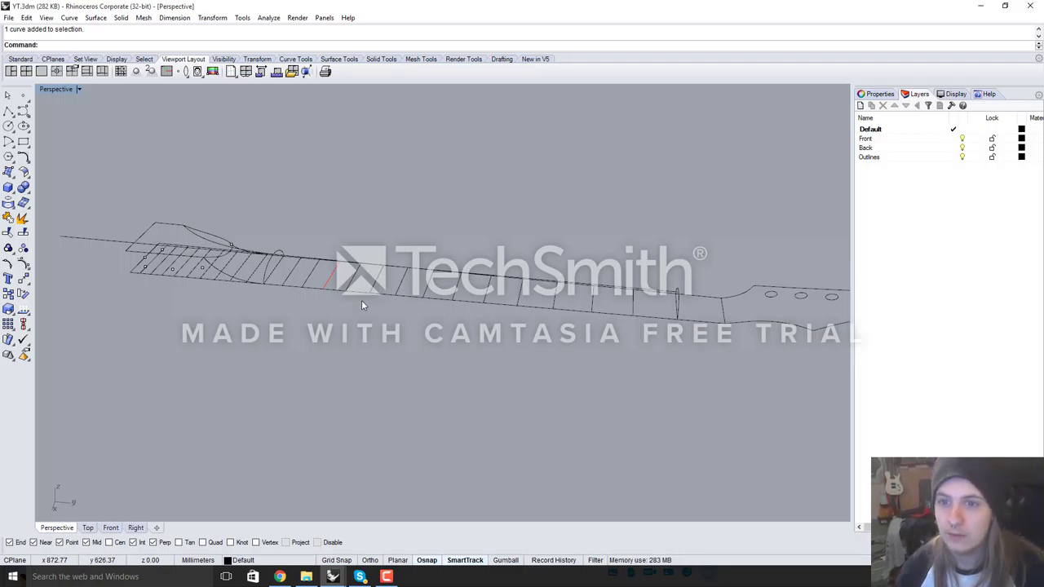
right_click_drag(404, 334, 423, 308)
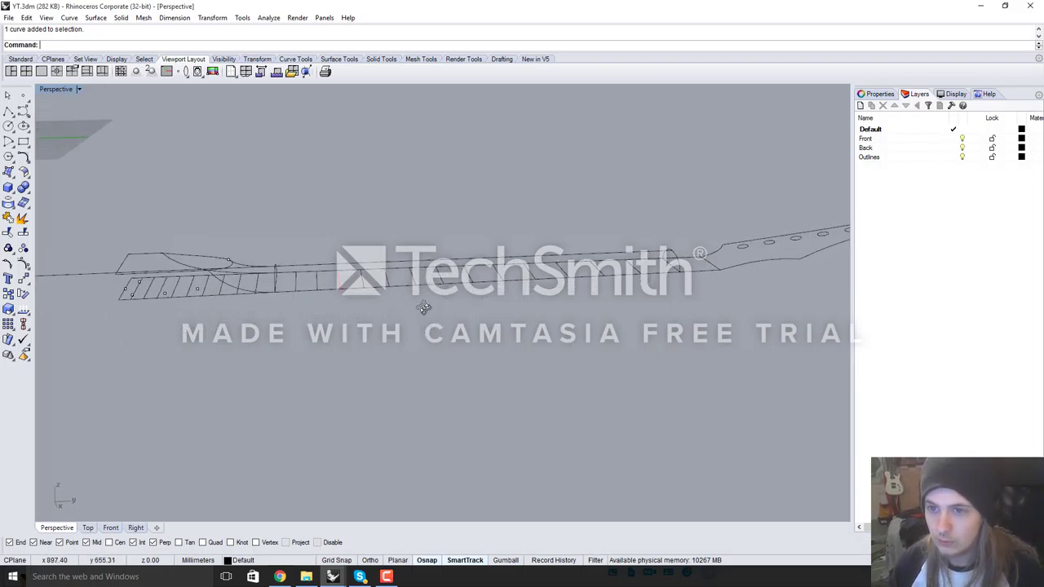
Divide the two fretboard side edges between the profile arches into 8 segments each, marking the division points
left_click(402, 286)
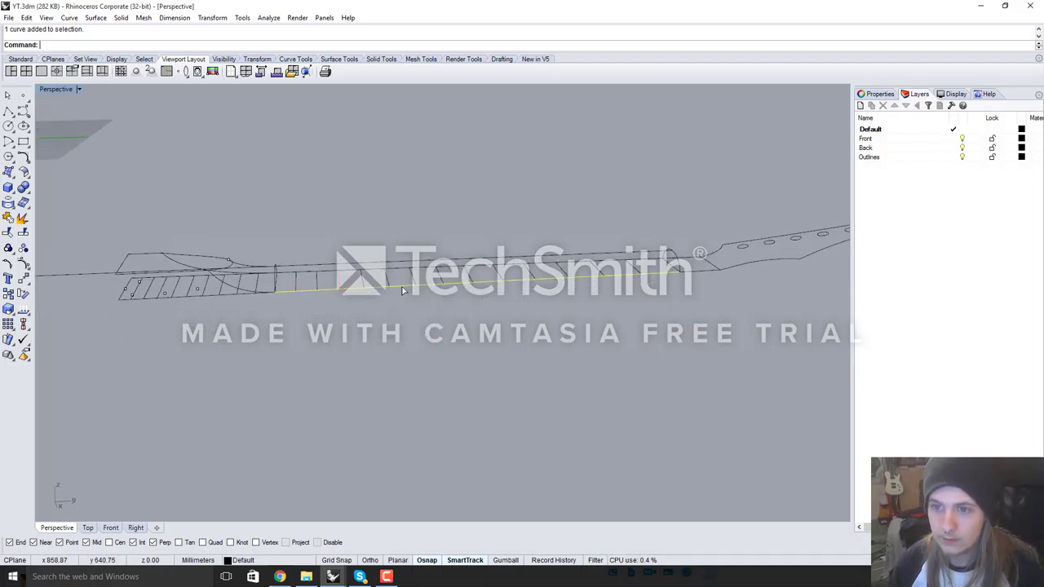
left_click(405, 272, "shift")
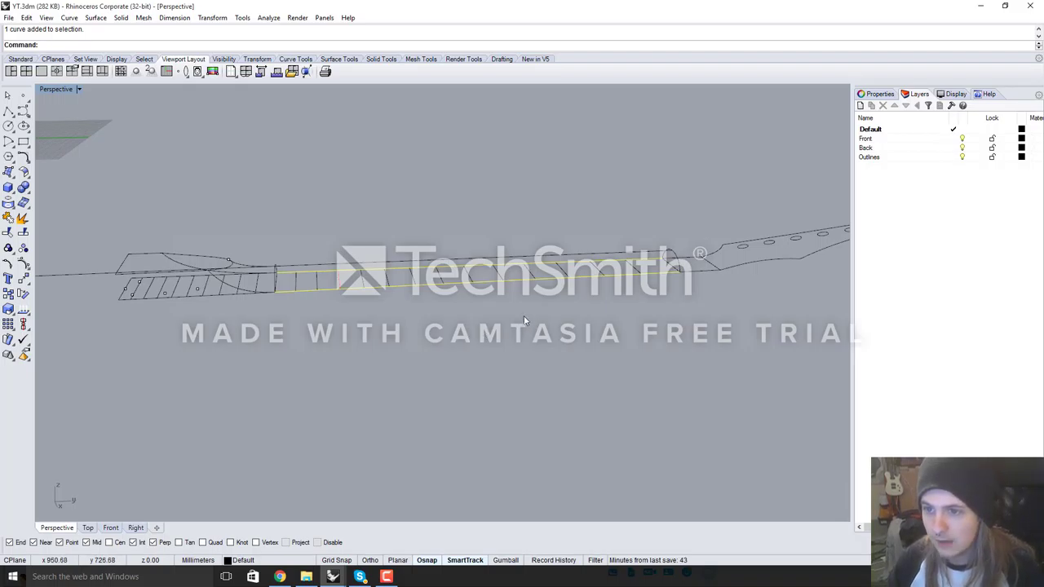
scroll(525, 302, "up", 4)
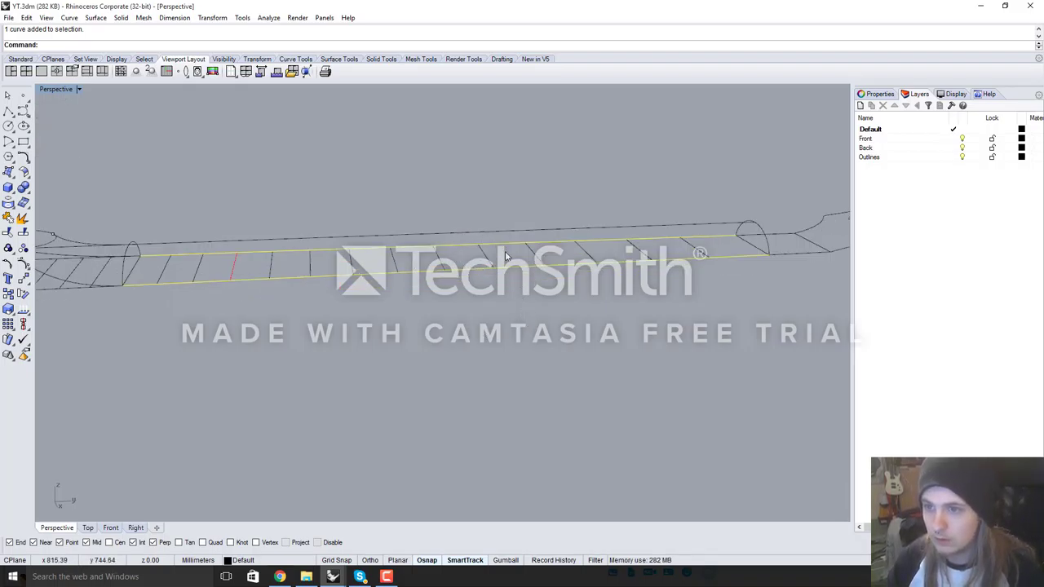
mouse_move(504, 265)
right_mouse_down()
mouse_move(516, 262)
mouse_move(506, 269)
right_mouse_up()
left_click(631, 183)
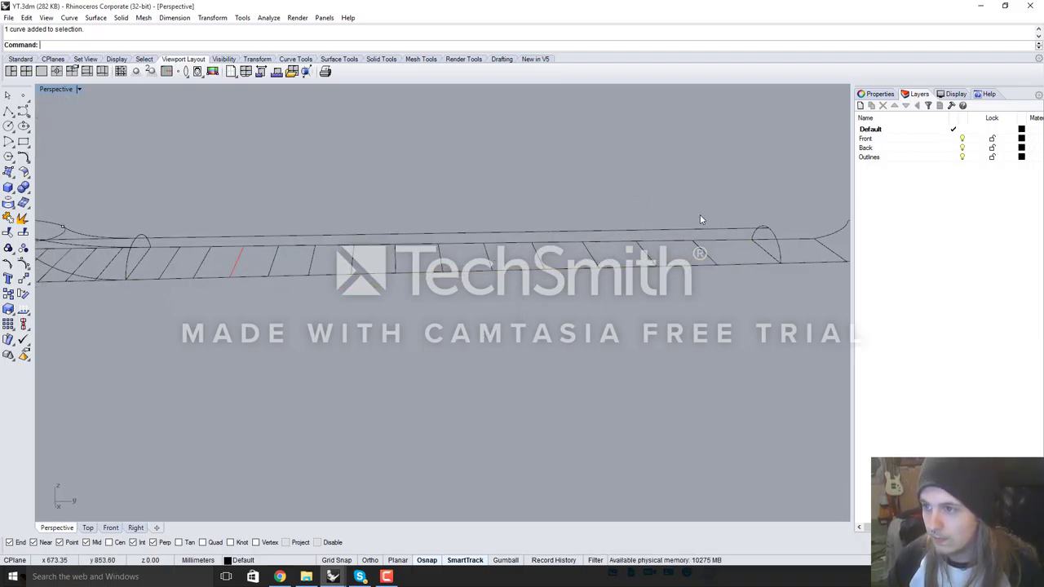
left_click(697, 267)
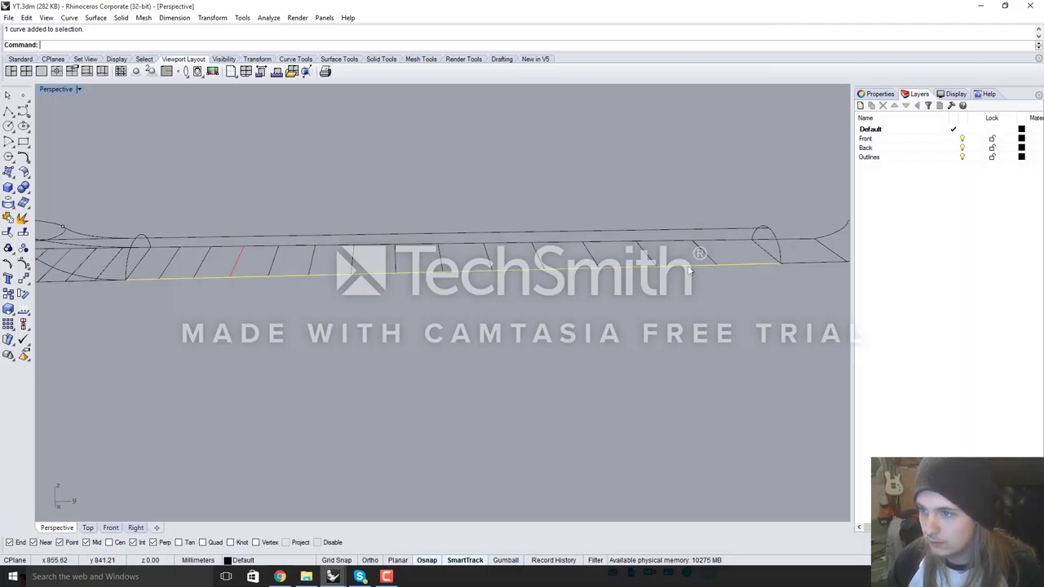
left_click(671, 242, "shift")
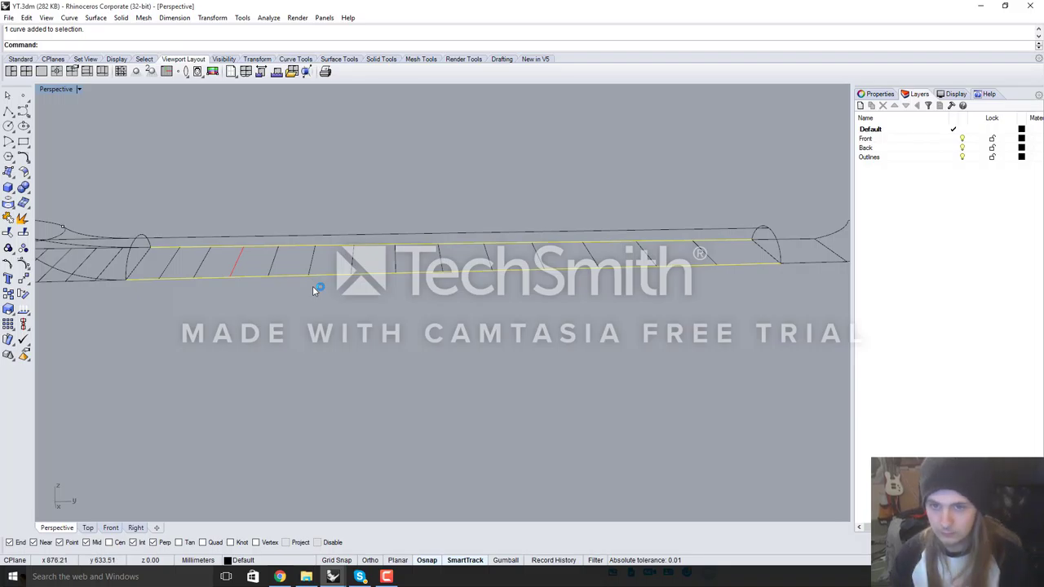
type("divide")
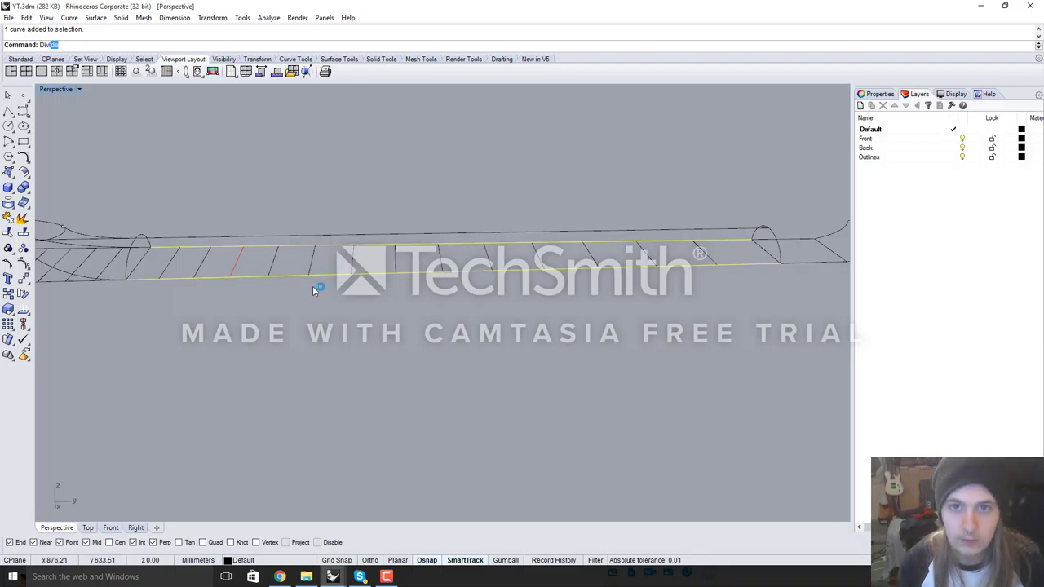
key("Return")
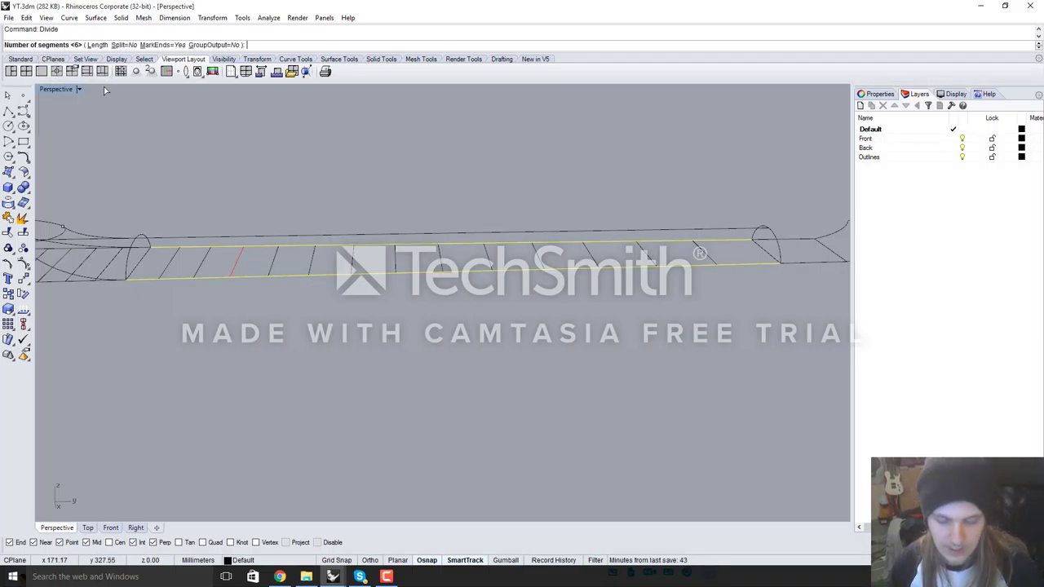
key("Return")
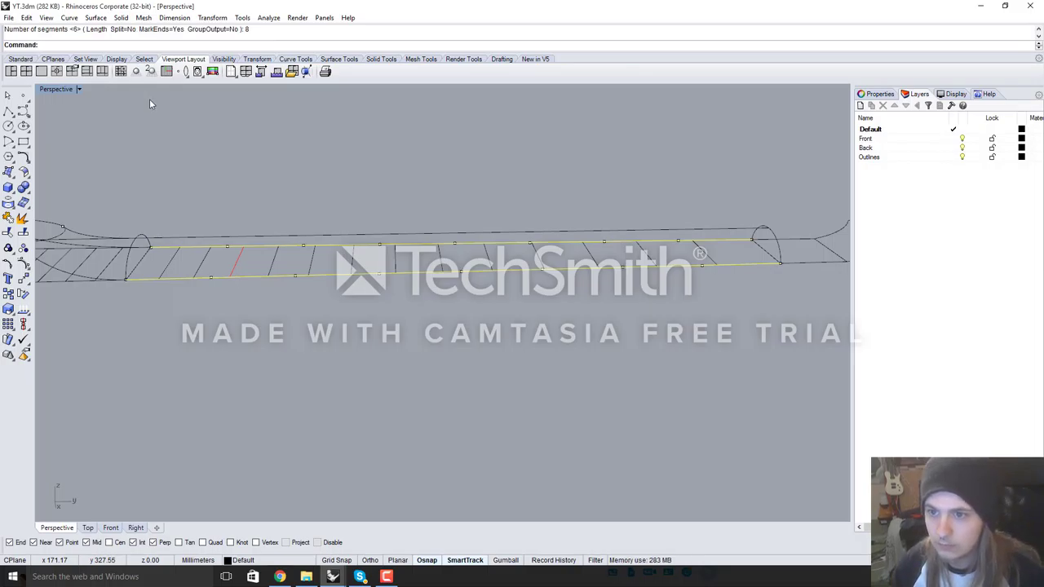
left_click(379, 315)
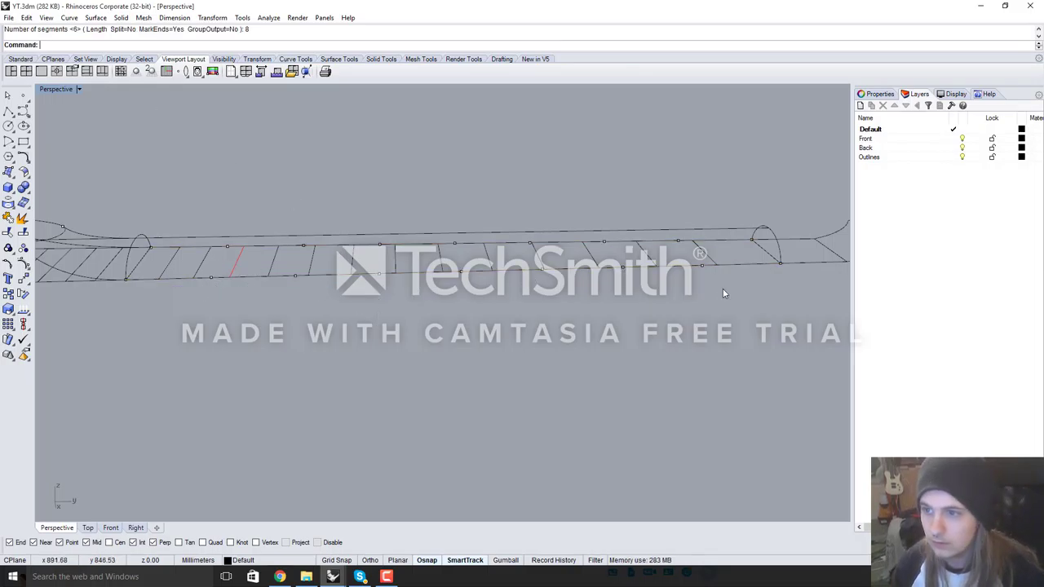
Rebuild the main neck as a network surface from the arches, back line and divided side edges, with position matching on all edges
left_click(140, 239)
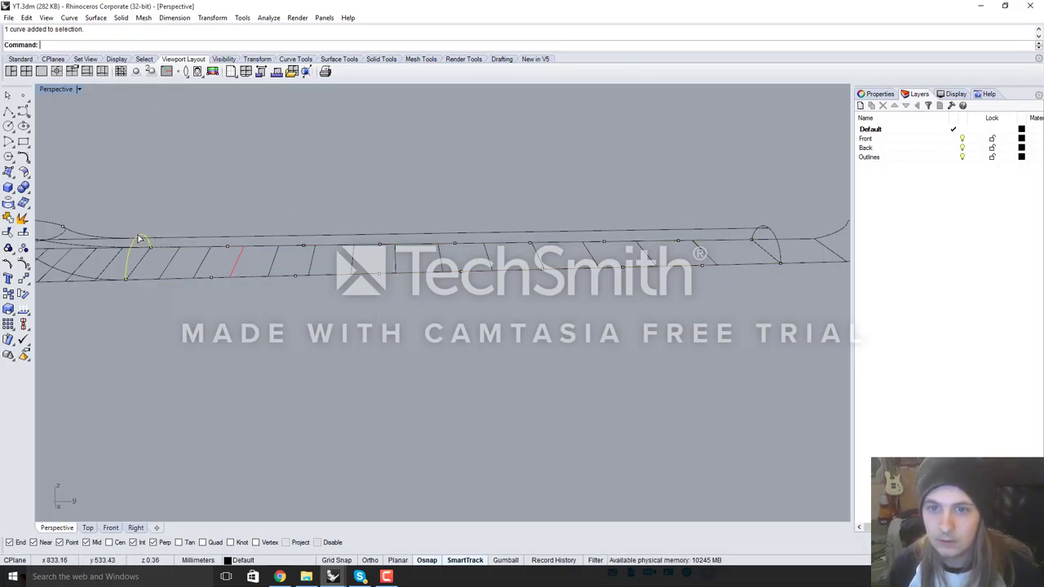
left_click(174, 241, "shift")
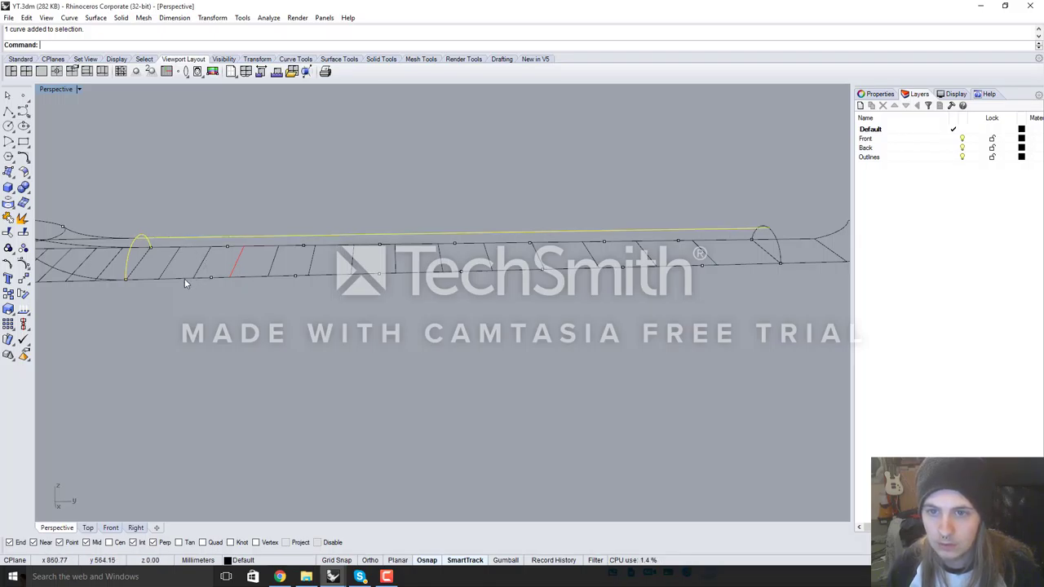
left_click(186, 280, "shift")
left_click(722, 244, "shift")
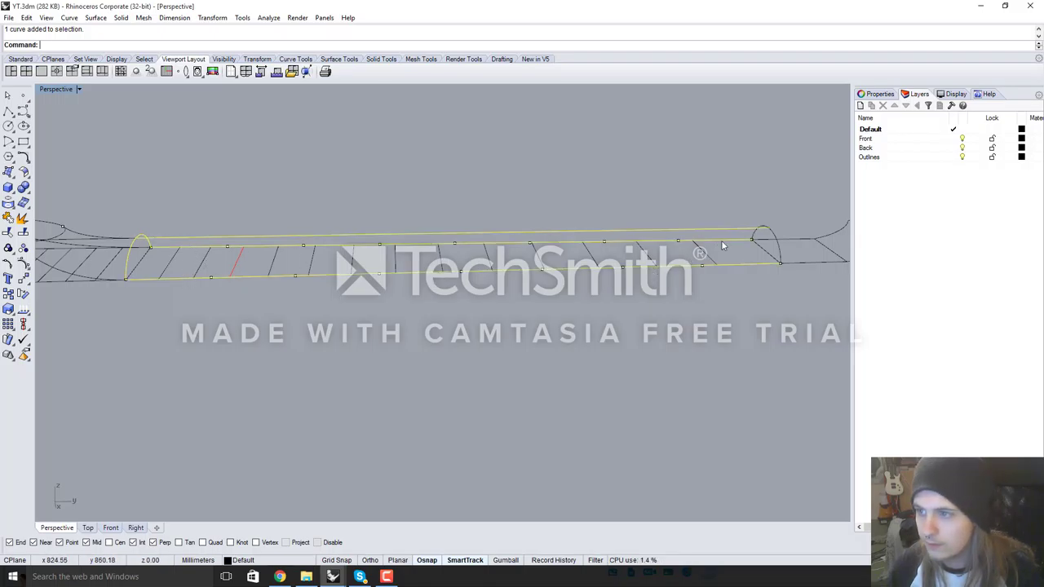
left_click(772, 238, "shift")
type("NetworkSrf")
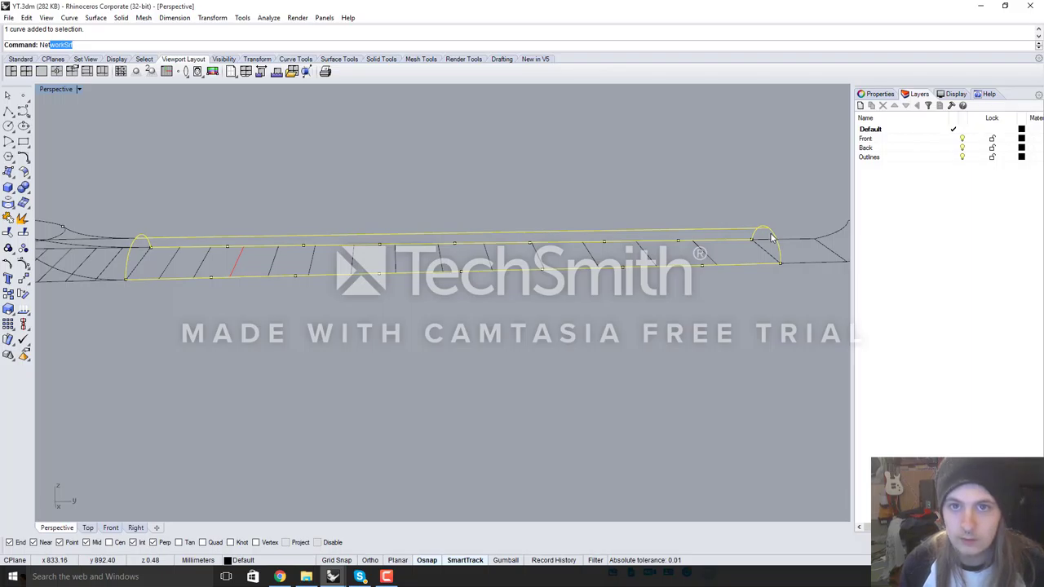
key("Return")
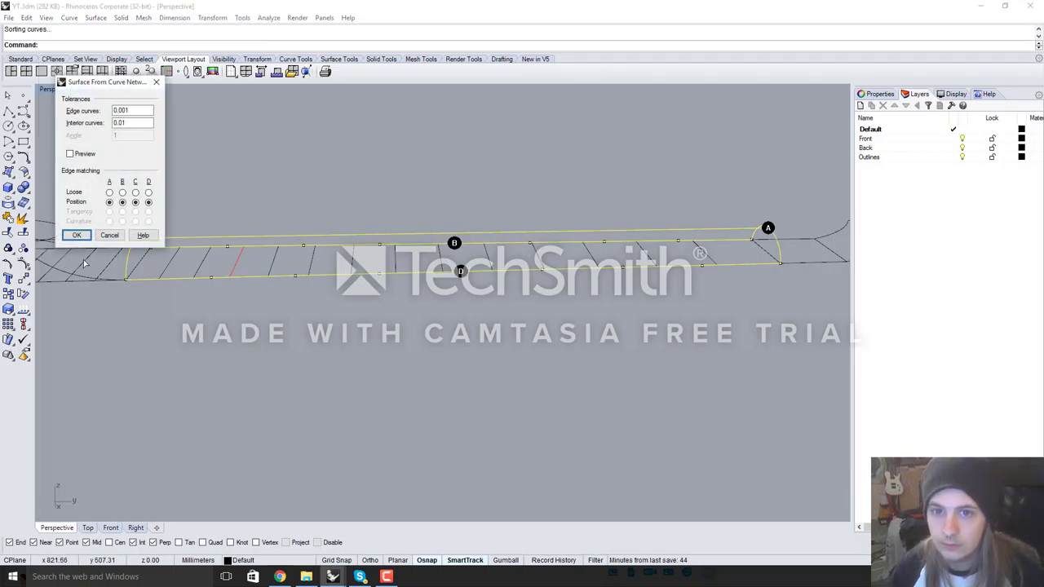
left_click(75, 236)
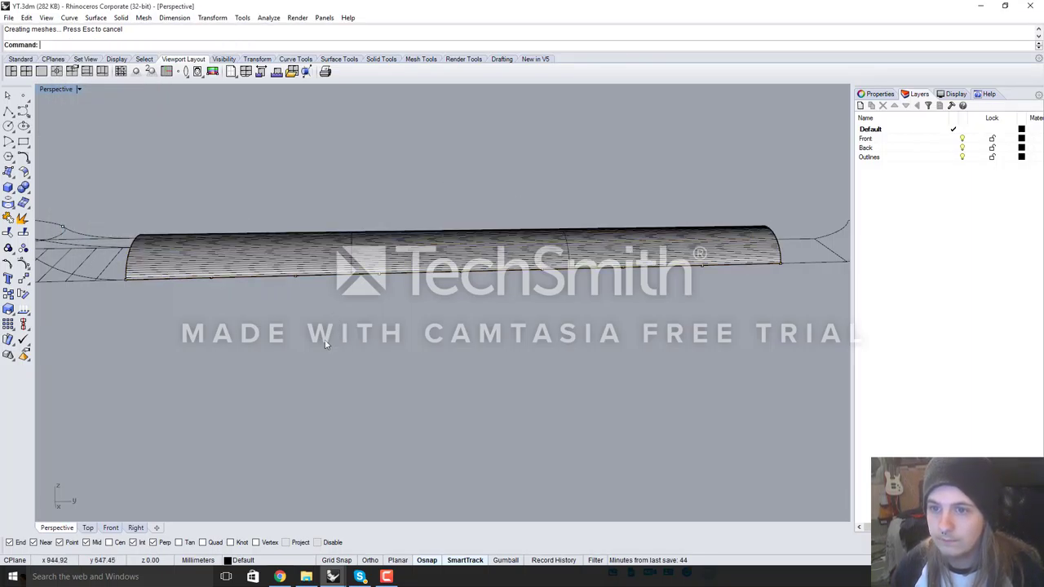
Run Section on the curved neck surface and cut a cross-section curve between the pair of edge points next to its headstock end
right_click_drag(281, 283, 531, 361)
left_click(524, 346)
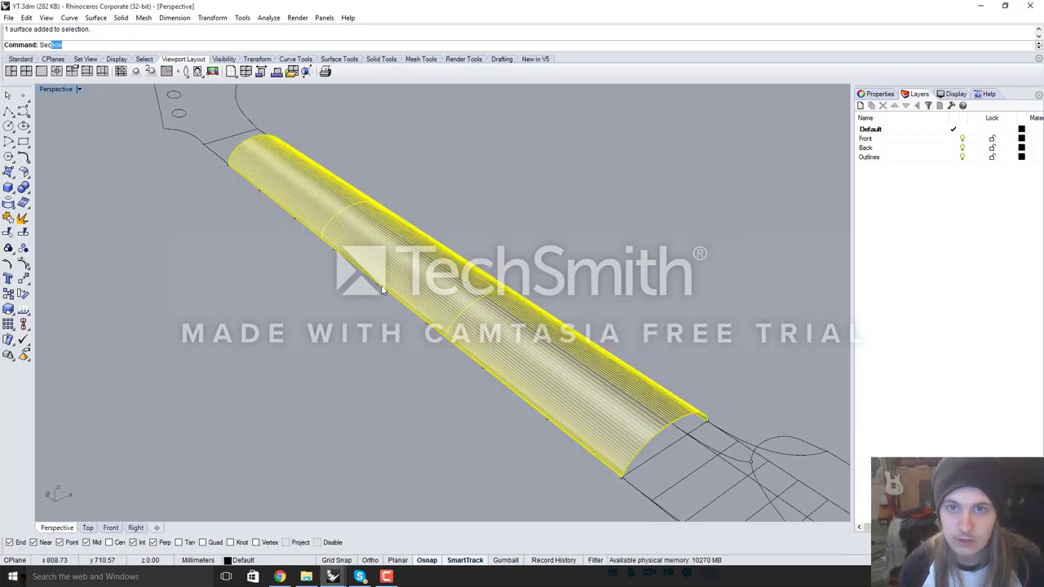
key("Return")
scroll(377, 283, "down", 5)
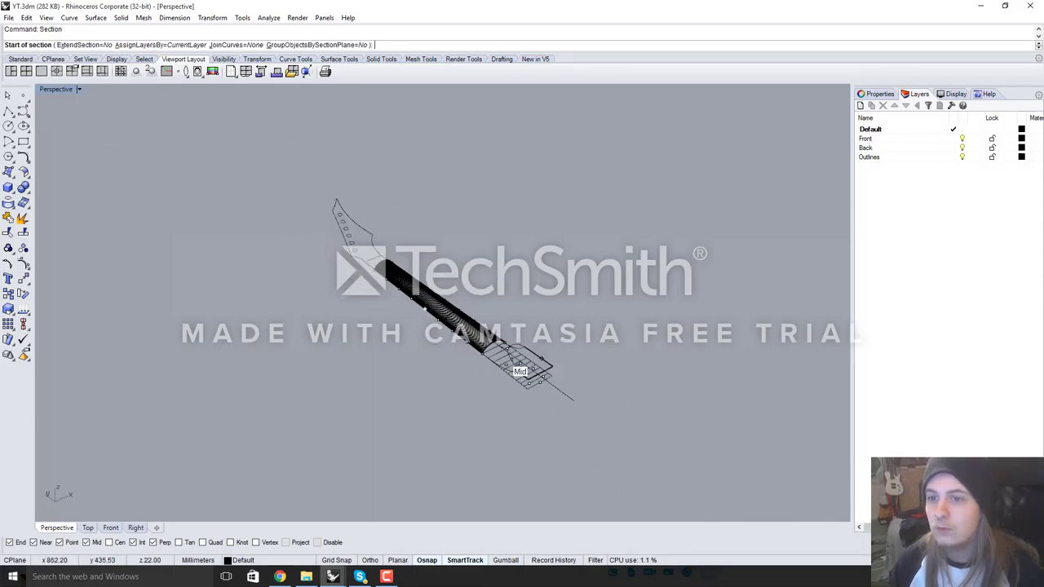
scroll(441, 299, "up", 8)
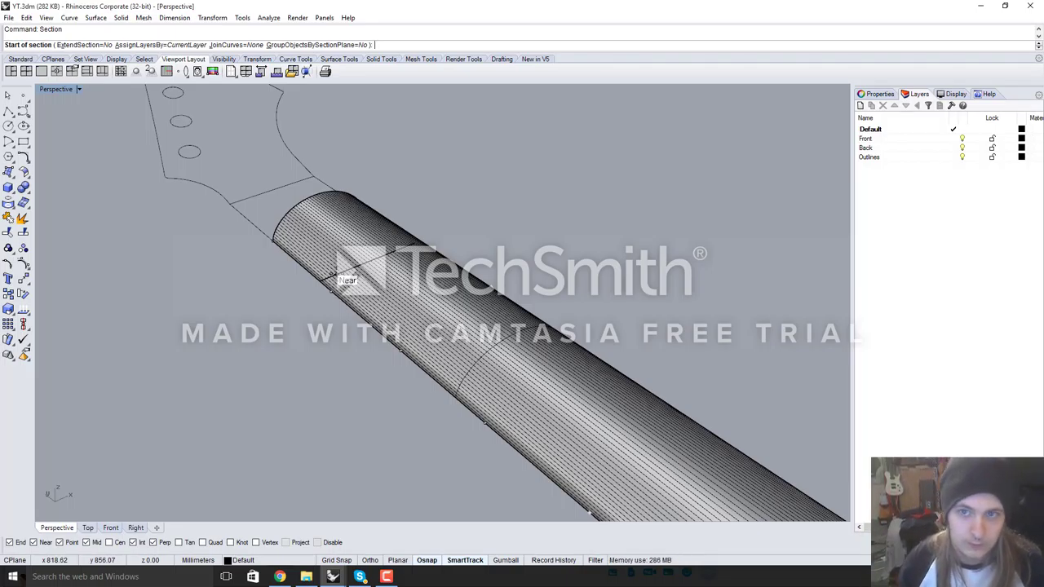
right_click_drag(308, 316, 361, 347)
scroll(208, 295, "up", 3)
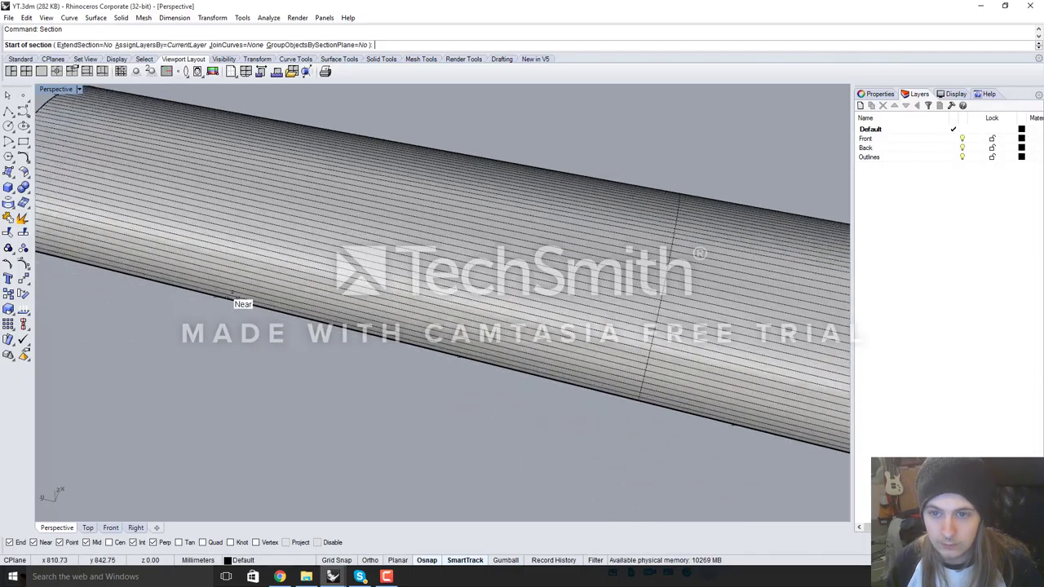
left_click(212, 296)
right_click_drag(211, 295, 170, 291)
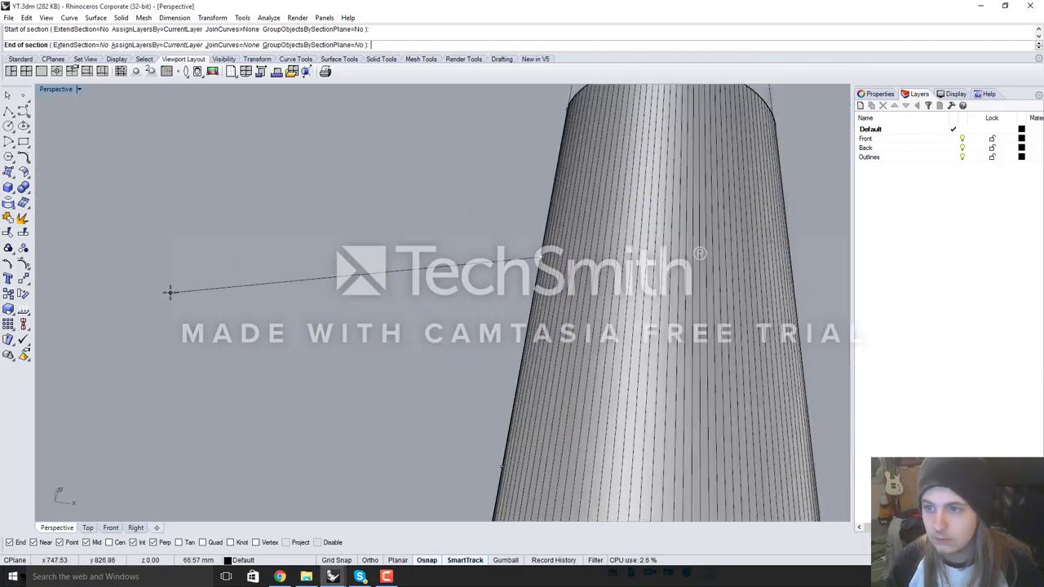
scroll(171, 292, "down", 5)
scroll(405, 303, "up", 3)
scroll(405, 303, "up", 5)
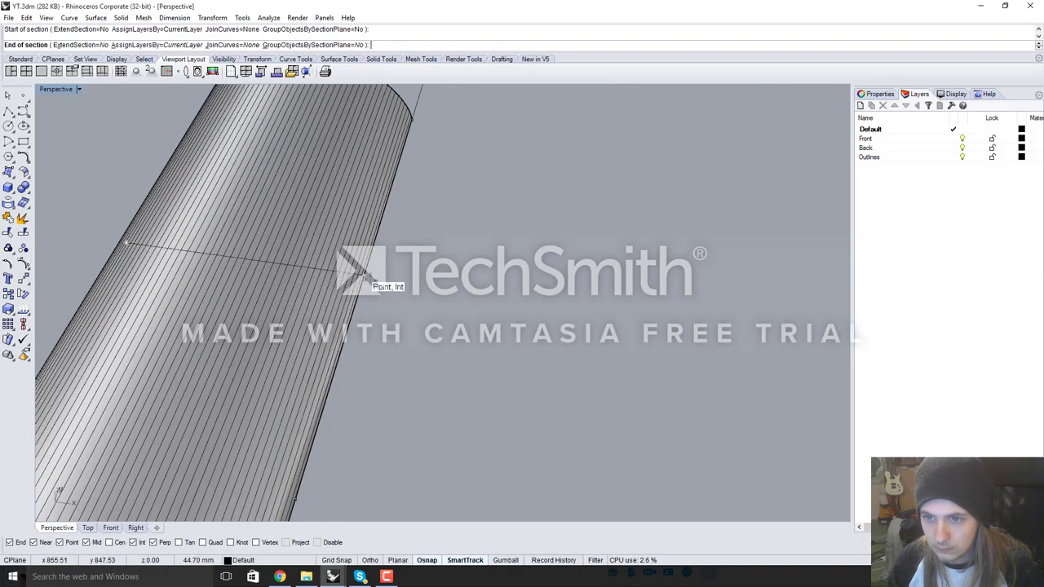
left_click(367, 275)
scroll(413, 214, "down", 5)
right_click_drag(443, 273, 343, 287)
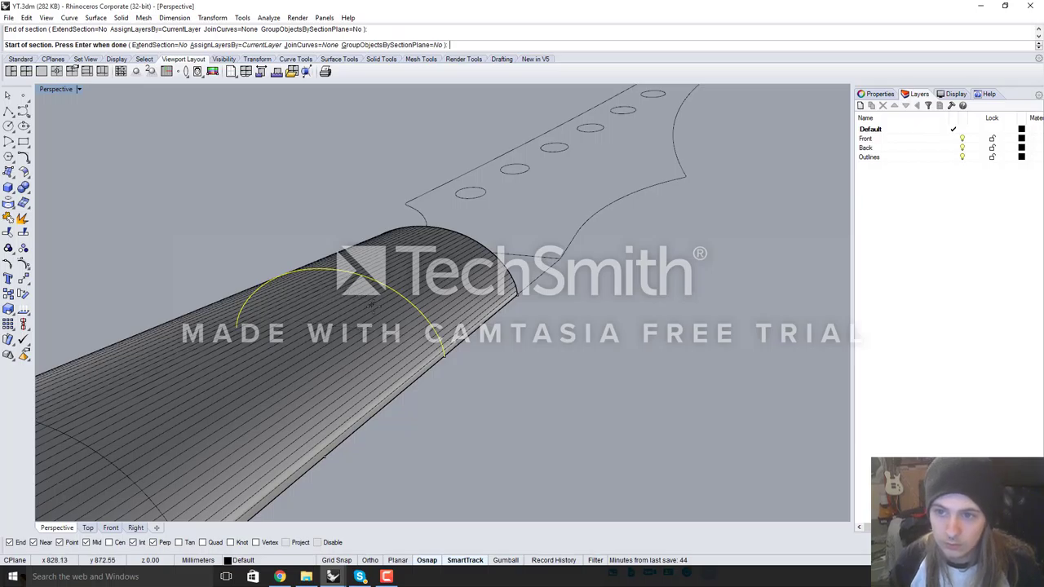
Cut a second cross-section curve through the neck surface between the next pair of opposite edge points toward the heel
scroll(374, 305, "down", 3)
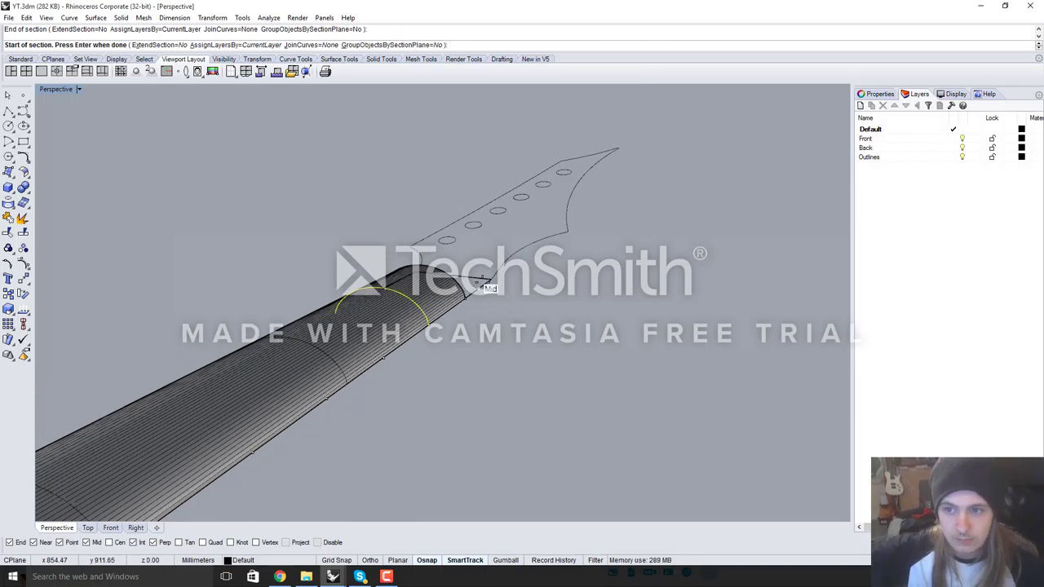
scroll(433, 318, "up", 5)
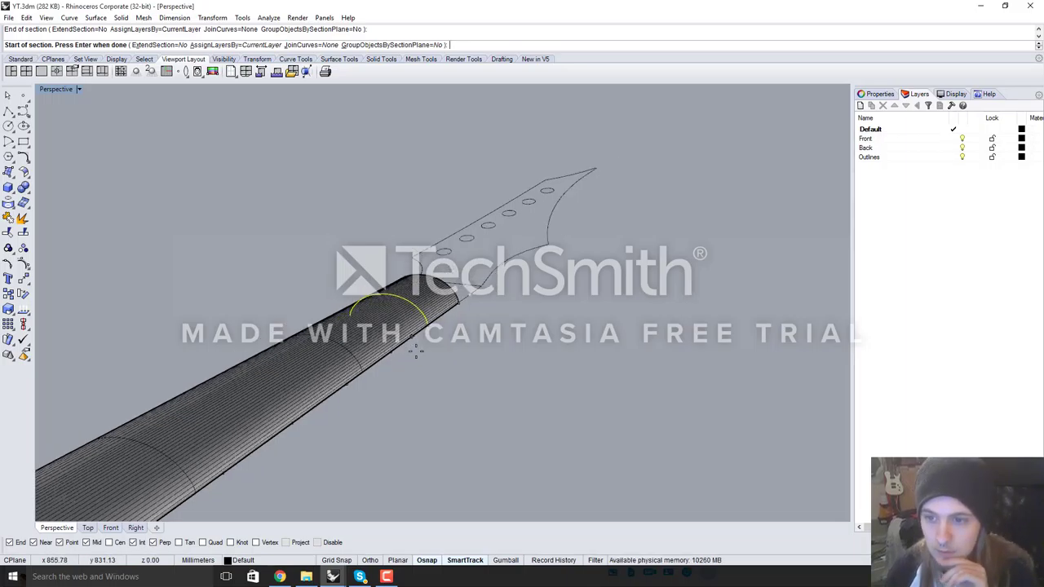
left_click(425, 322)
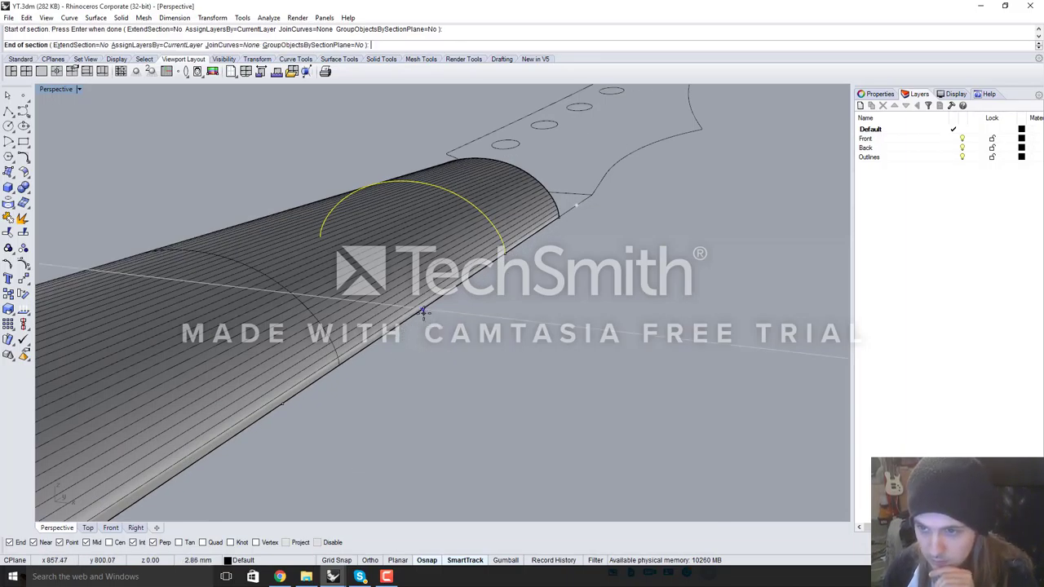
right_click_drag(430, 326, 610, 392)
scroll(424, 399, "down", 3)
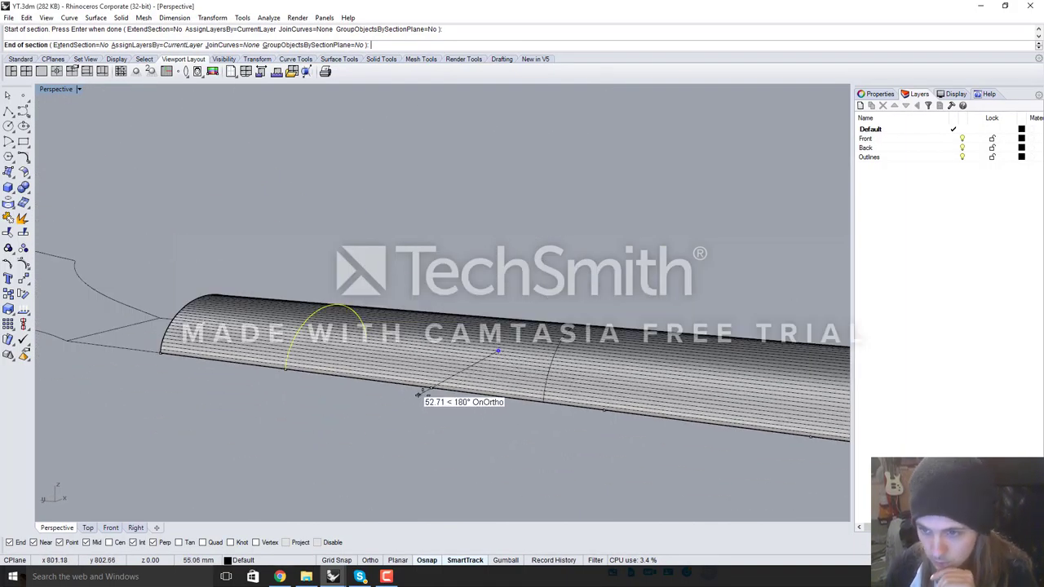
scroll(435, 400, "up", 5)
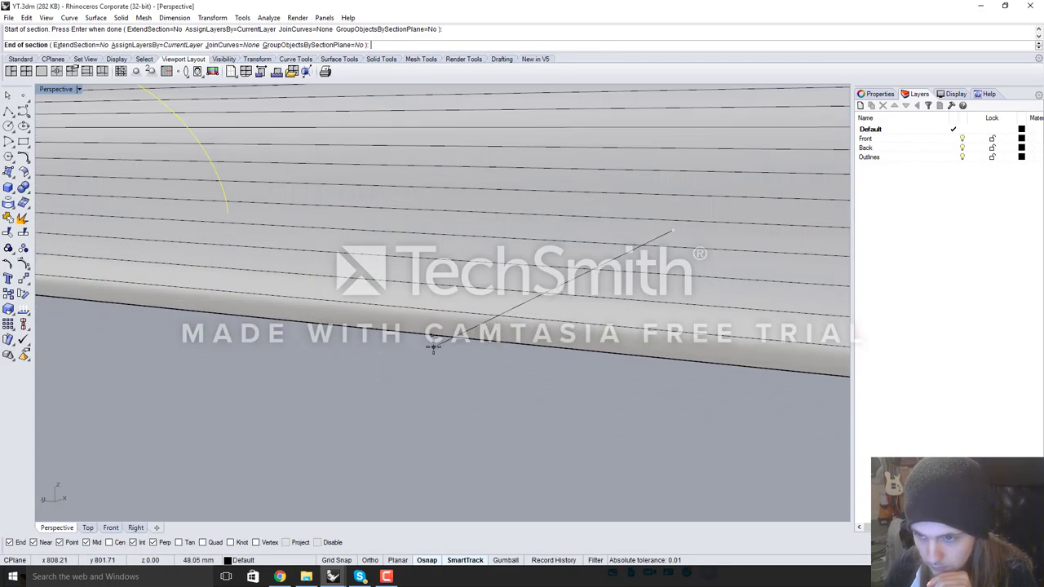
left_click(430, 351)
scroll(394, 373, "down", 10)
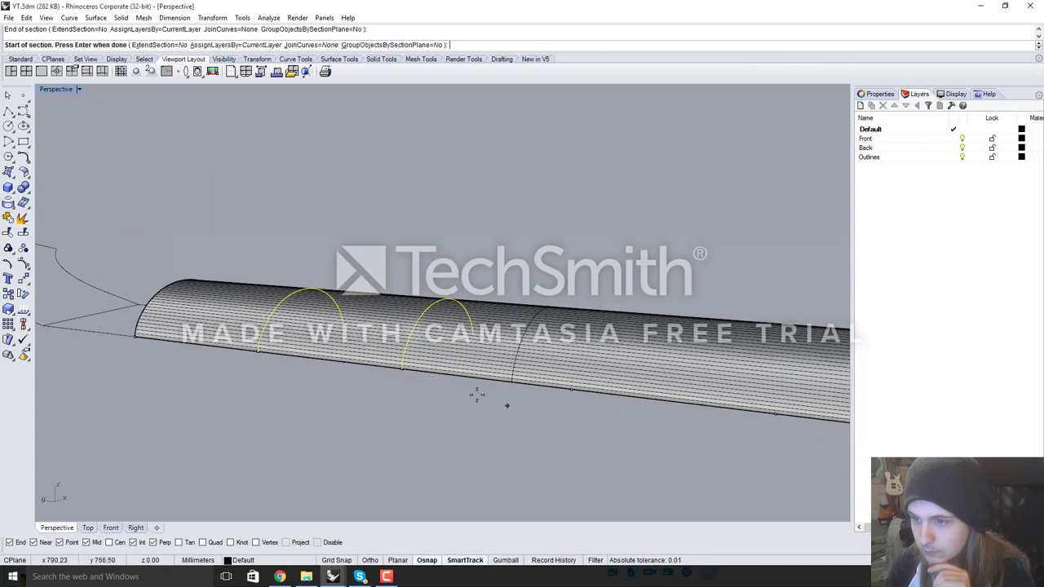
Add a third section curve across the neck surface, joining the following pair of edge points
scroll(515, 386, "up", 6)
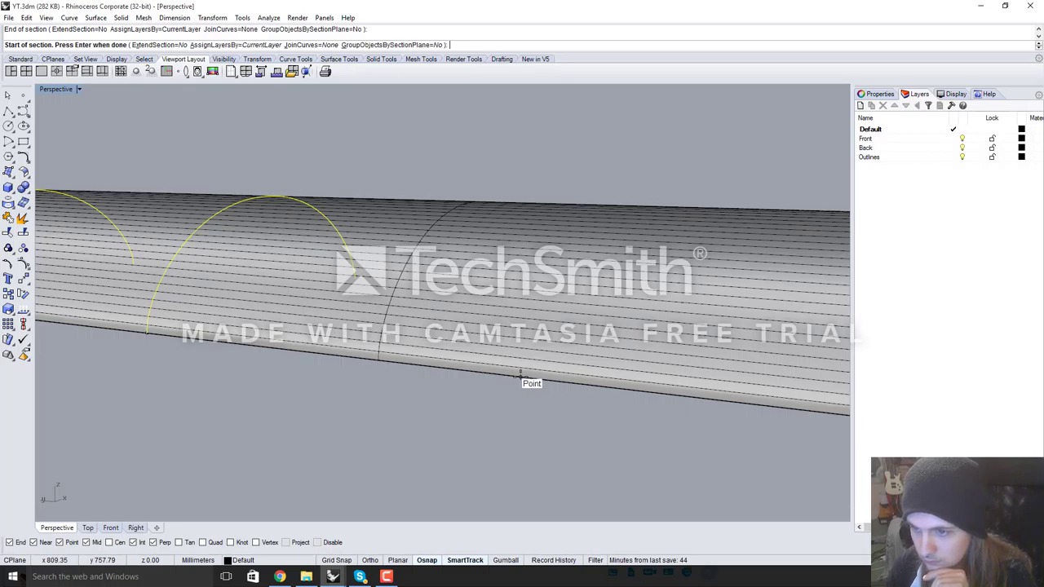
left_click(531, 378)
scroll(419, 415, "down", 3)
scroll(379, 398, "down", 3)
scroll(356, 377, "up", 3)
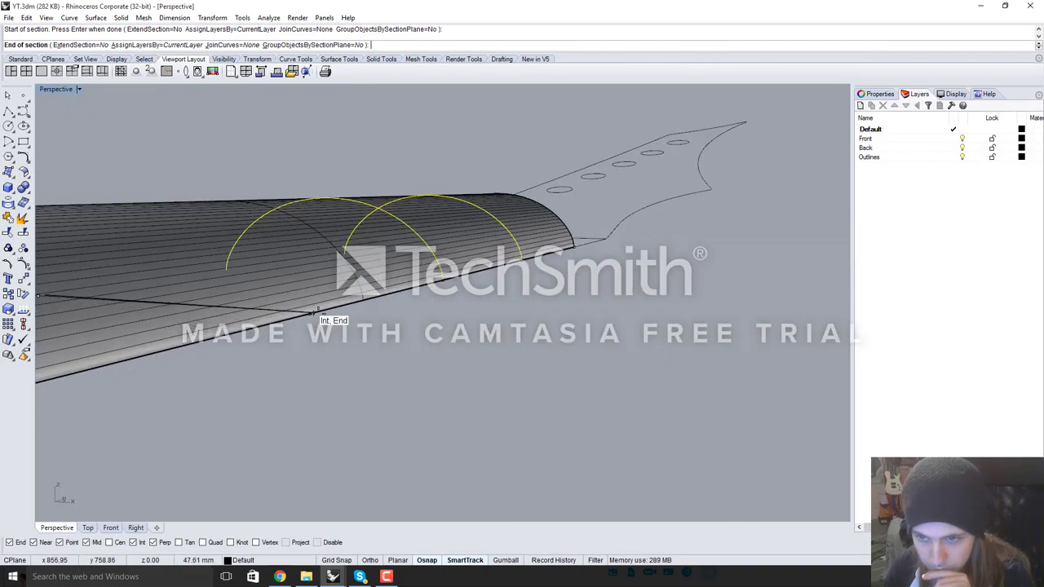
left_click(308, 312)
scroll(495, 346, "down", 3)
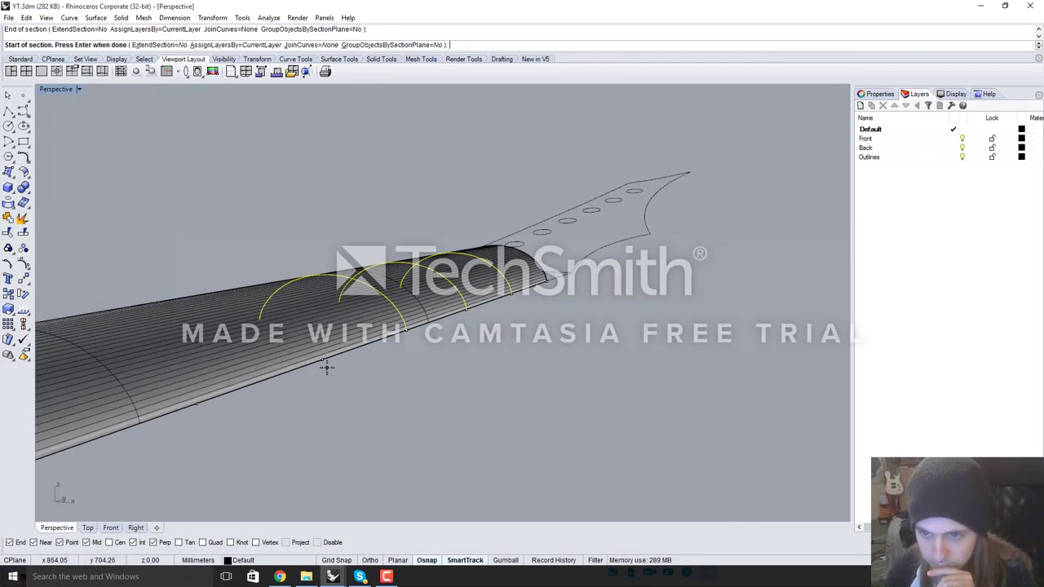
Add the fourth and fifth section curves across the neck surface between the next two pairs of edge points
left_click(345, 366)
right_click_drag(345, 366, 473, 383)
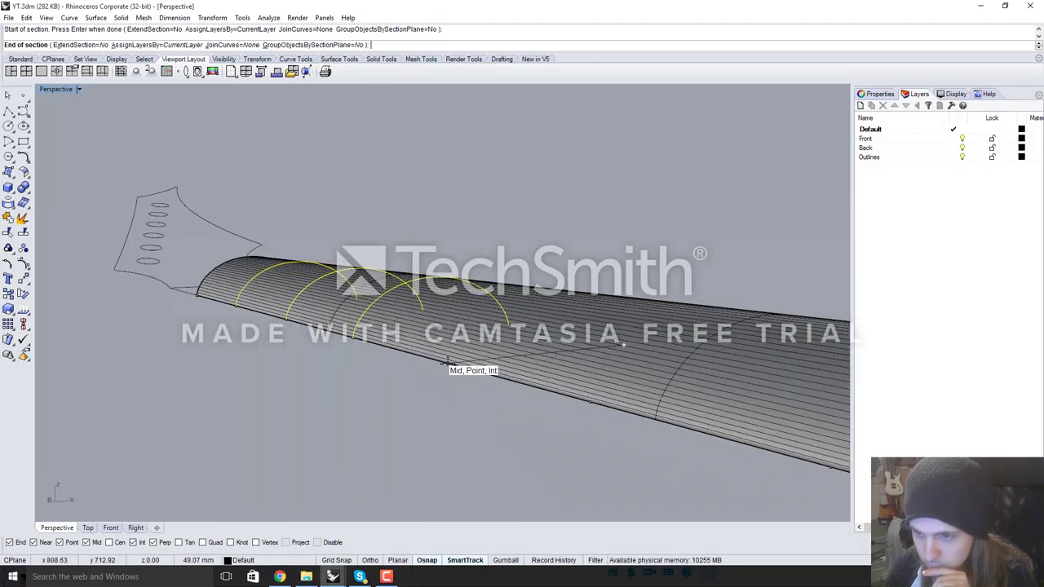
left_click(446, 364)
left_click(588, 416)
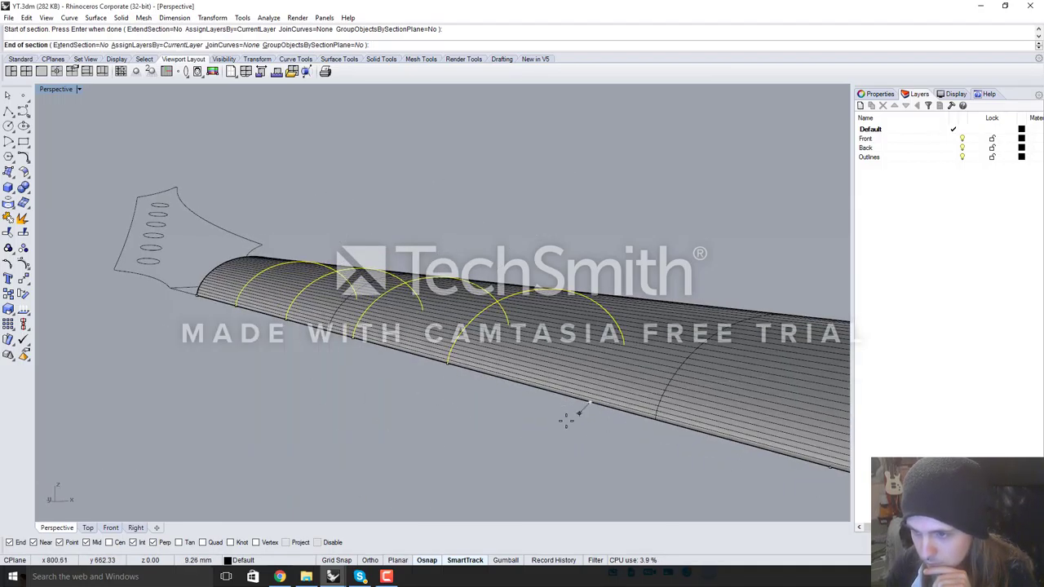
right_click_drag(569, 419, 466, 426)
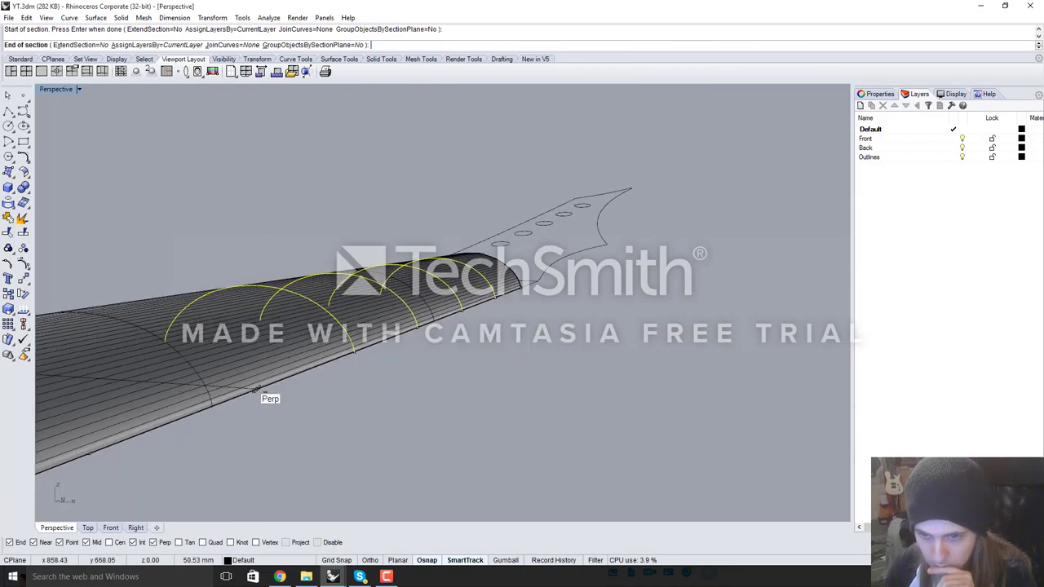
left_click(275, 399)
Cut the sixth section curve across the neck surface at the next pair of opposite edge points
right_click_drag(276, 400, 384, 361)
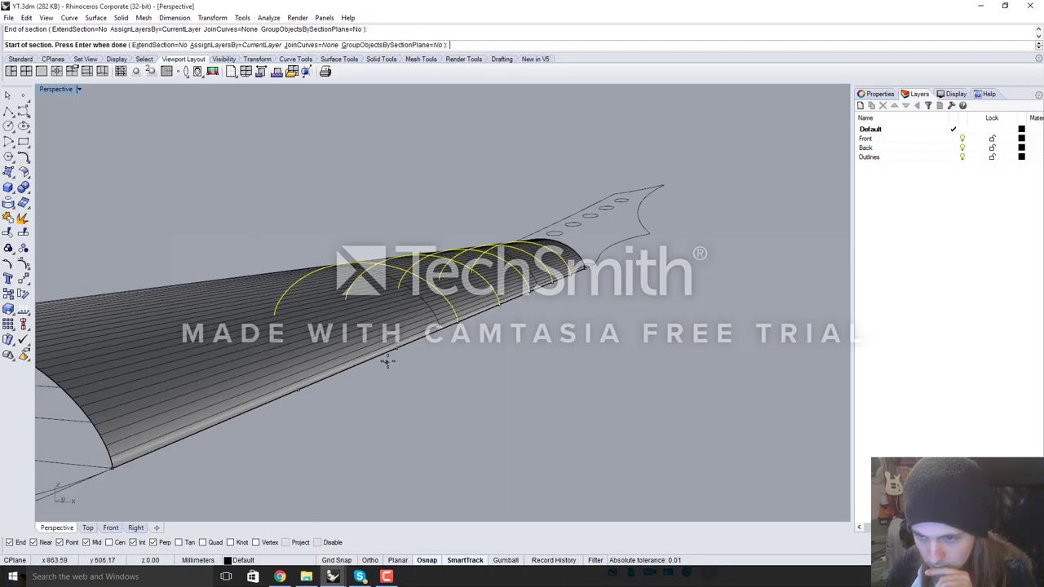
left_click(397, 349)
right_click_drag(460, 388, 508, 416)
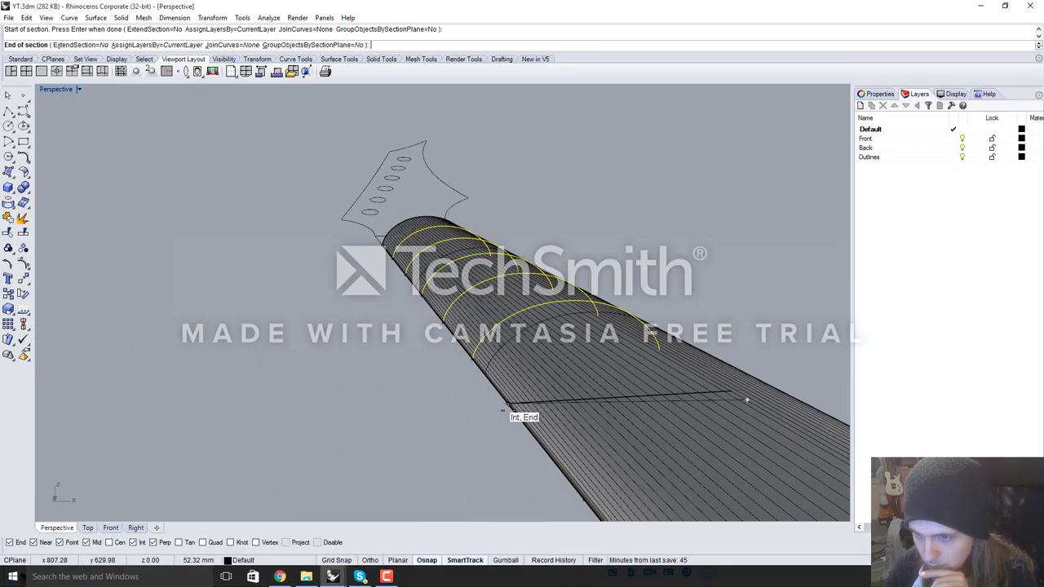
left_click(514, 420)
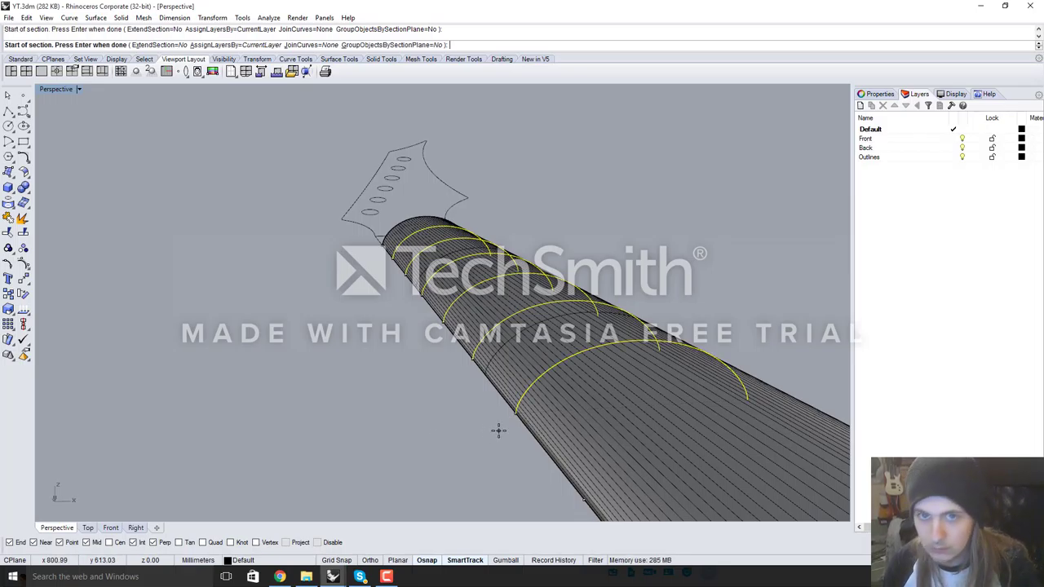
Cut the seventh section curve at the last pair of edge points before the heel end and finish the Section command
scroll(480, 439, "down", 4)
scroll(501, 454, "up", 4)
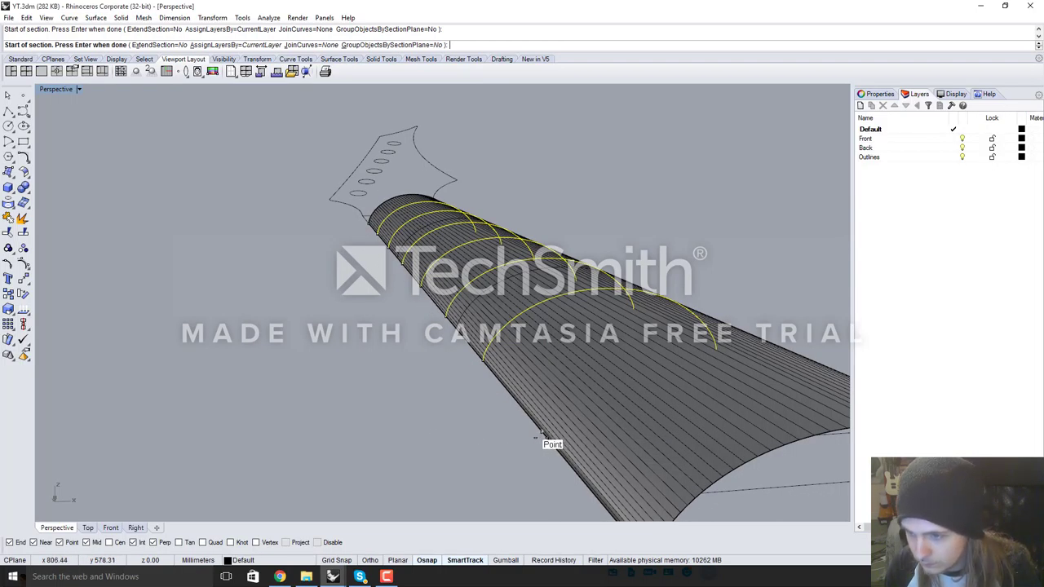
left_click(540, 432)
right_click_drag(513, 441, 473, 443)
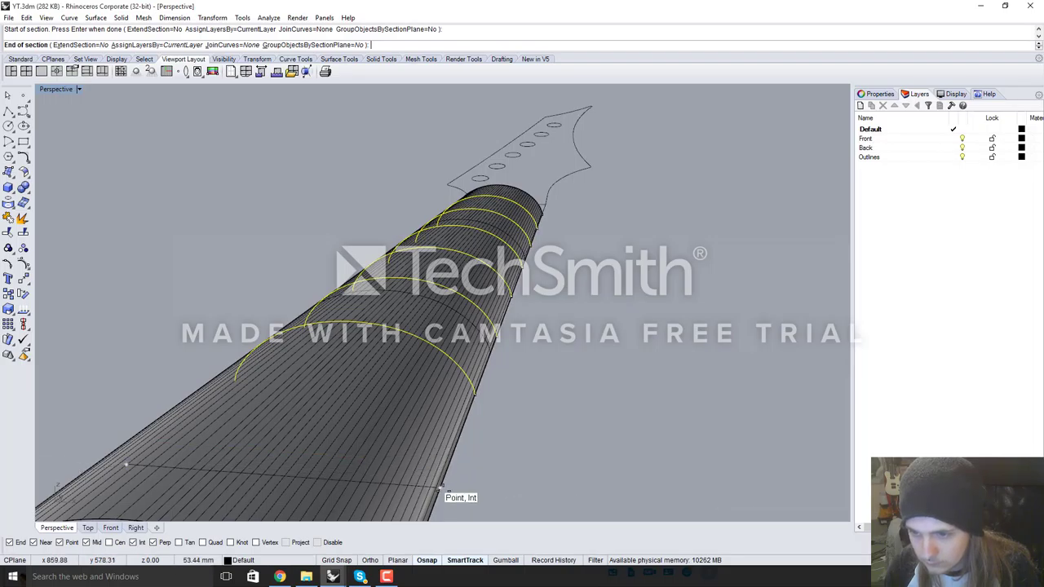
left_click(440, 489)
right_click_drag(592, 442, 669, 377)
scroll(669, 377, "up", 10)
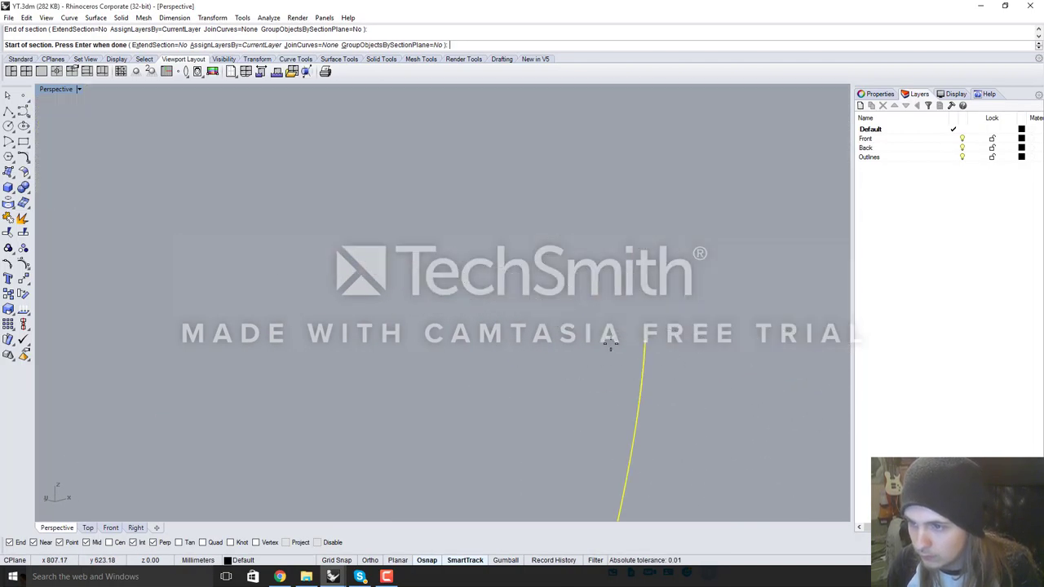
scroll(603, 352, "down", 10)
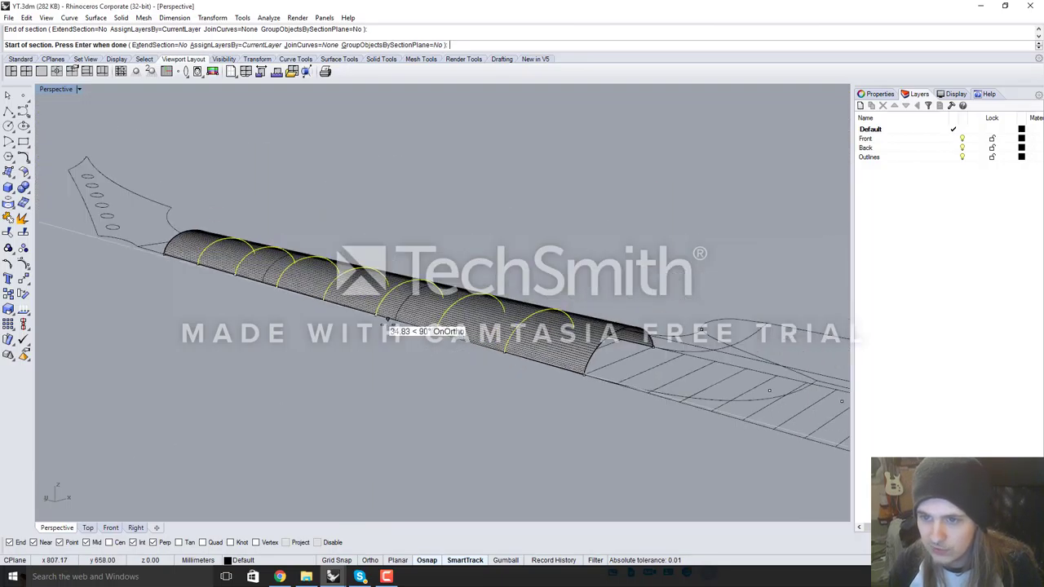
scroll(471, 294, "up", 6)
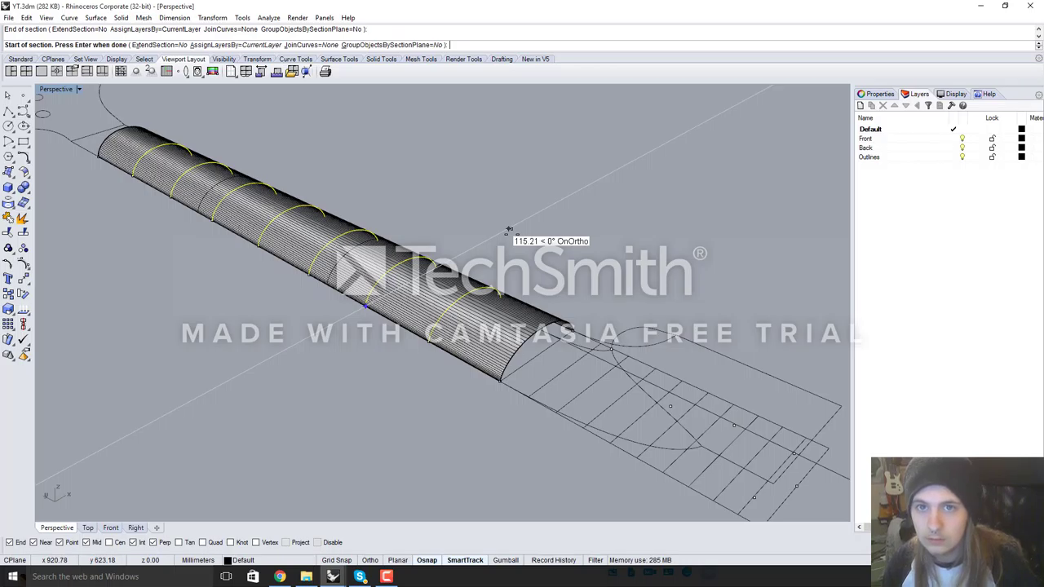
key("Return")
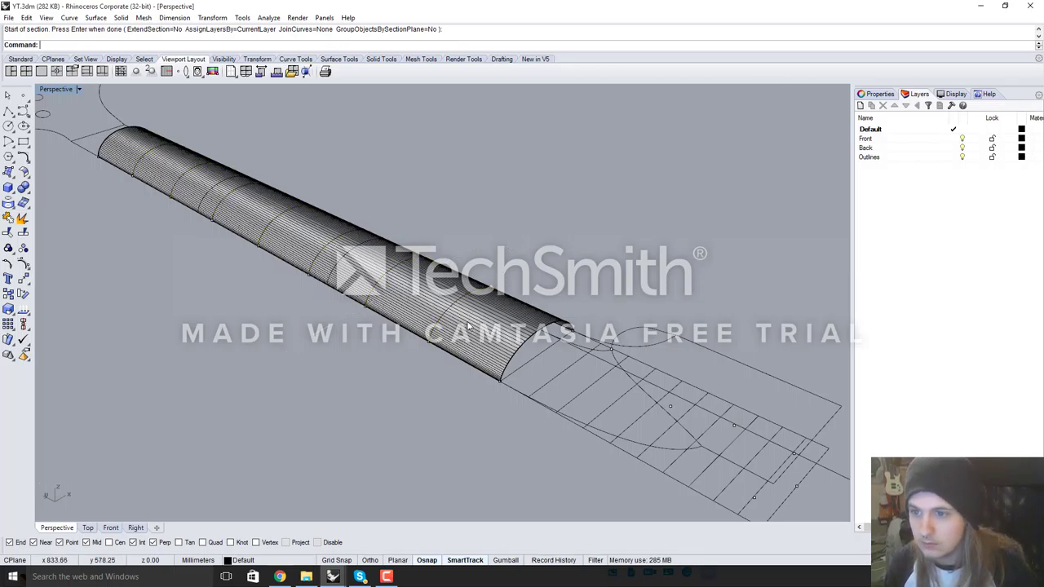
Delete the neck surface, keeping the section curves and outline curves
left_click(477, 324)
key("Delete")
Delete the leftover division points along one long edge of the neck, including those at the two arcs nearest the heel
right_click_drag(487, 325, 297, 360)
right_click_drag(251, 391, 242, 397)
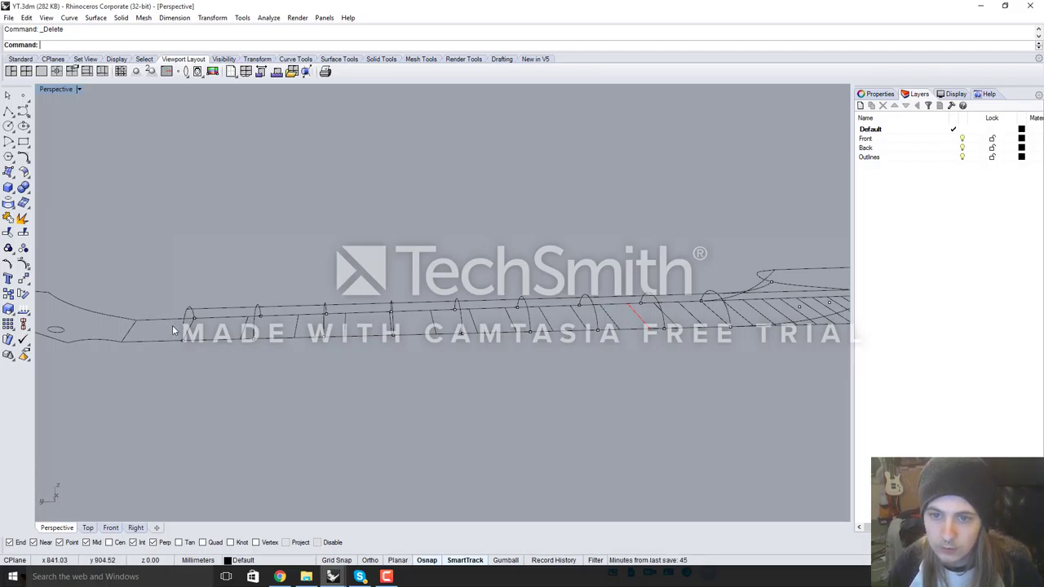
left_click_drag(170, 337, 756, 377)
key("Delete")
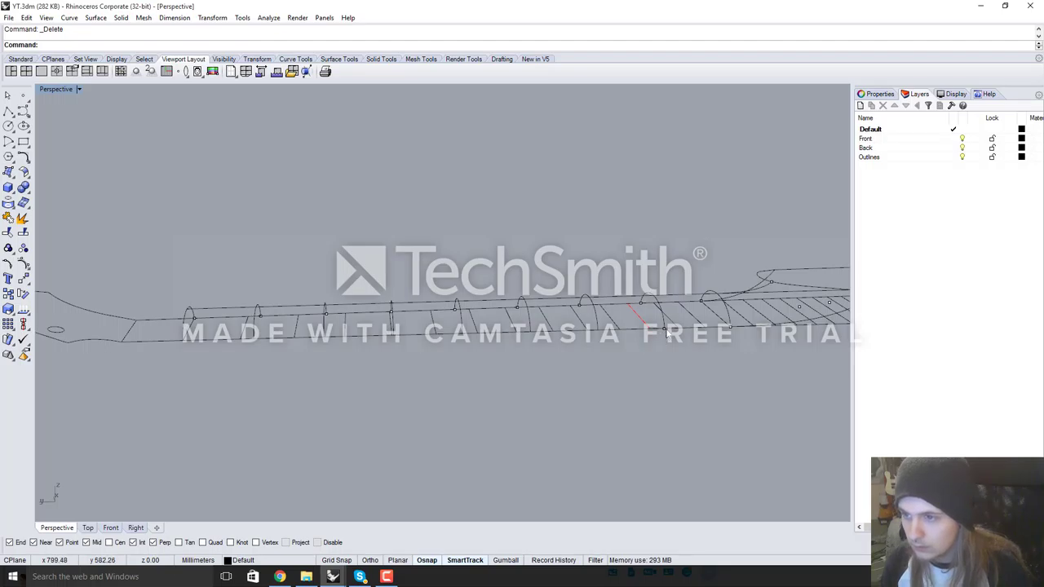
left_click(664, 330)
left_click(694, 356)
key("Delete")
left_click(730, 327)
left_click(757, 356)
key("Delete")
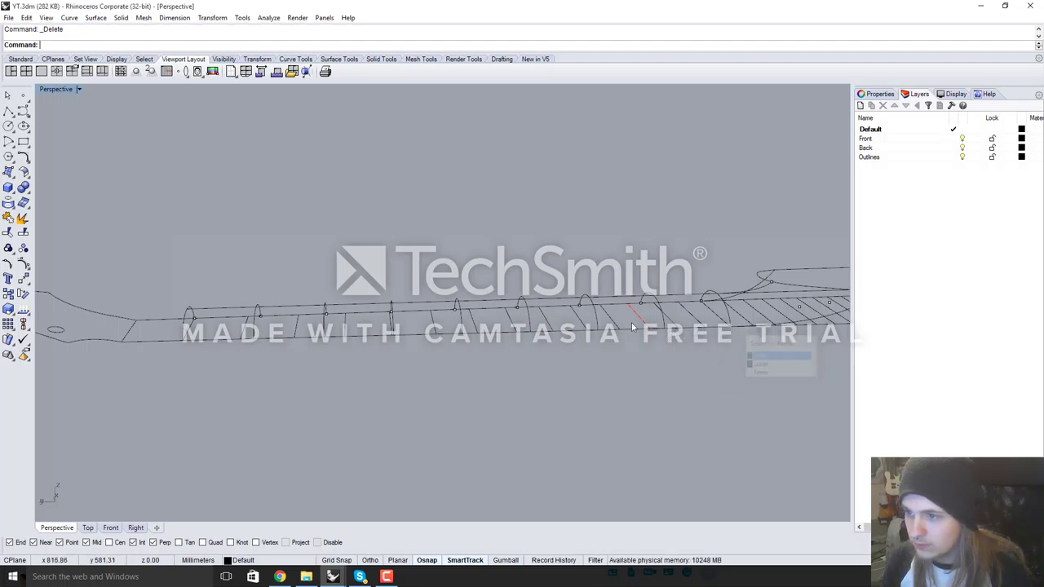
right_click_drag(632, 326, 456, 359)
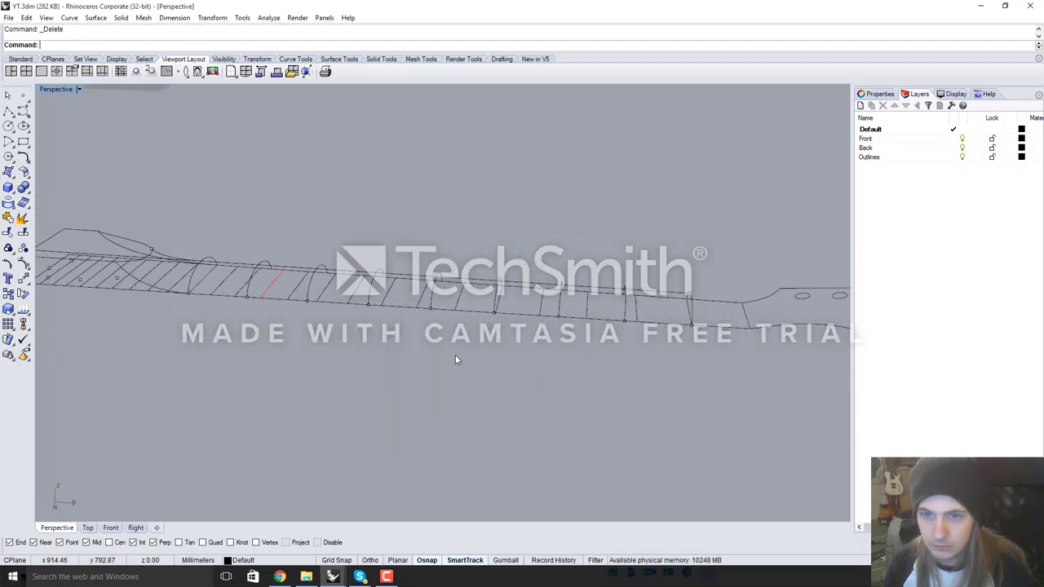
left_click(186, 289)
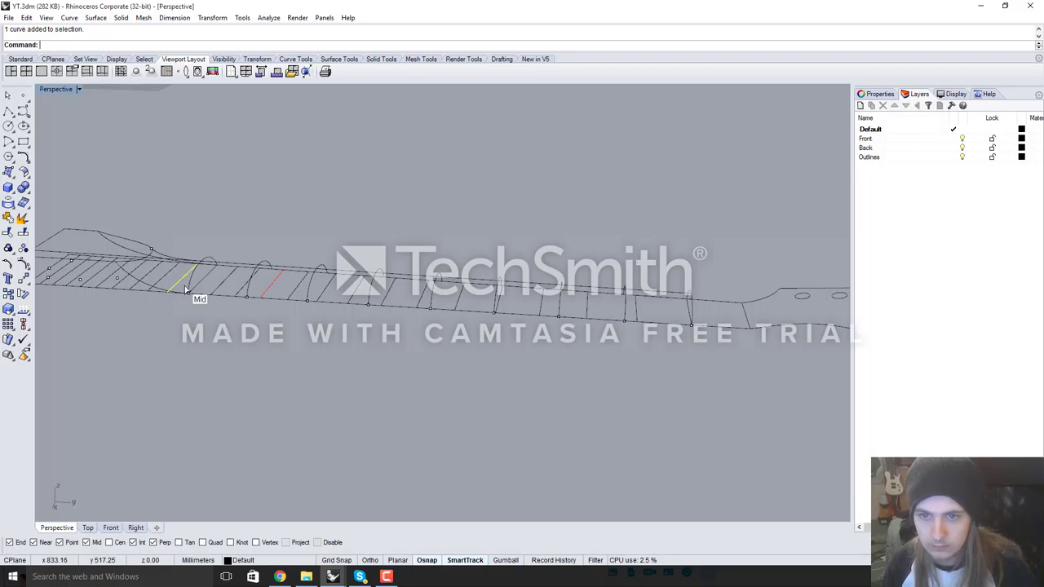
key("ctrl+a")
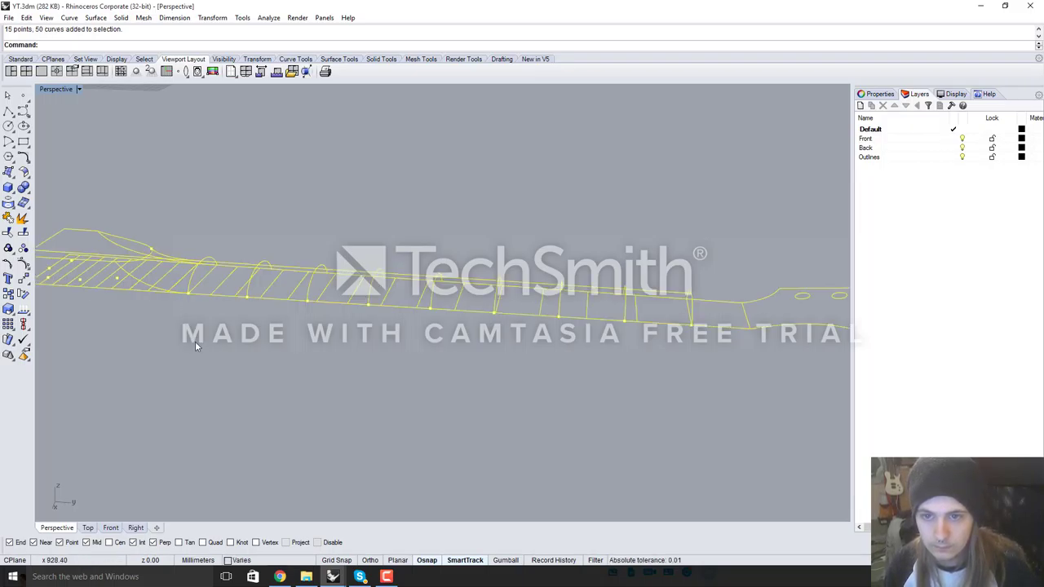
left_click(197, 345)
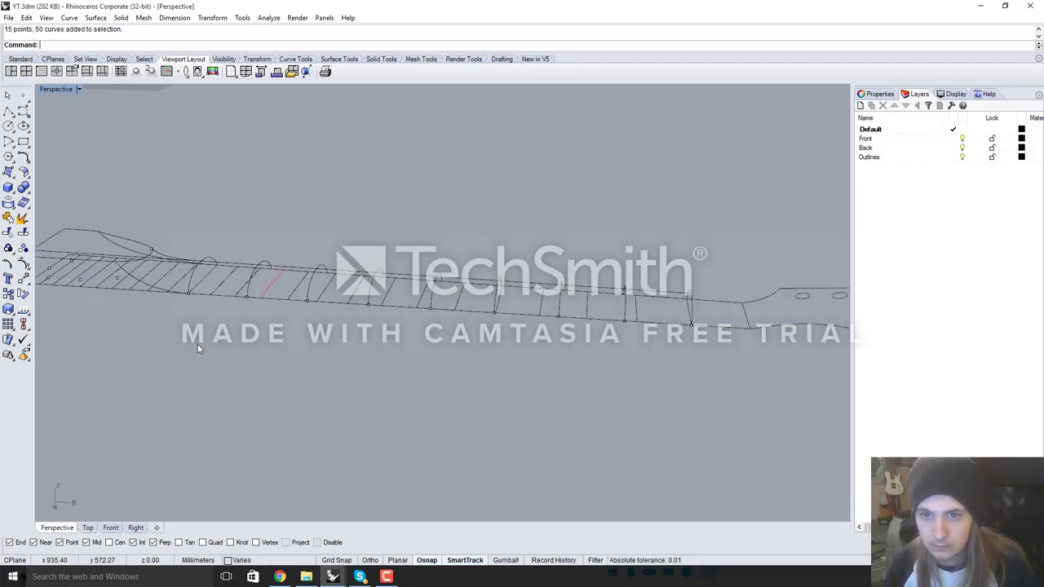
Delete the leftover division points along the near long edge of the neck, up to the headstock end
key("ctrl+z")
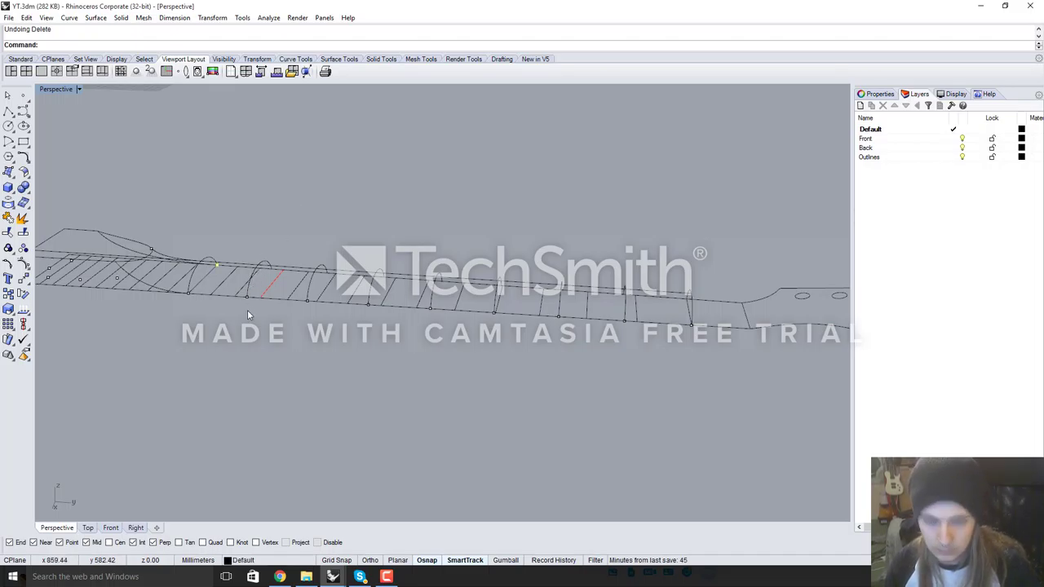
key("ctrl+y")
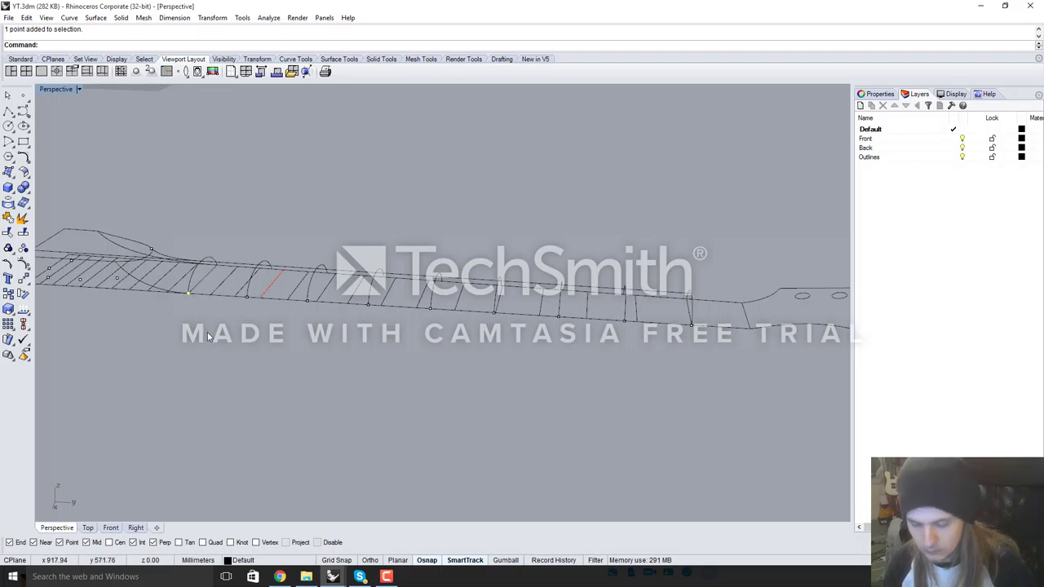
key("Delete")
left_click(248, 298)
left_click(309, 325)
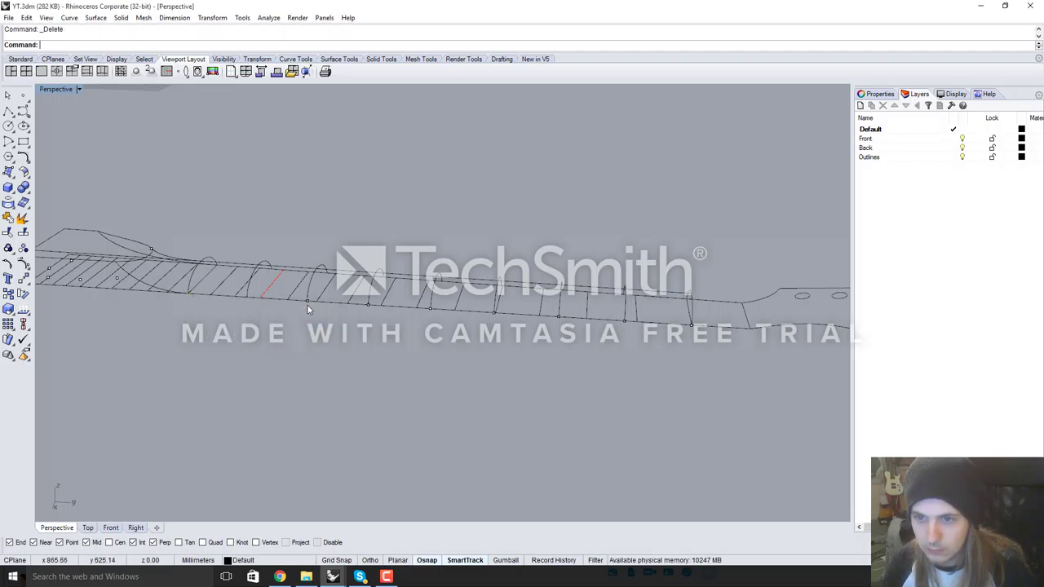
key("Delete")
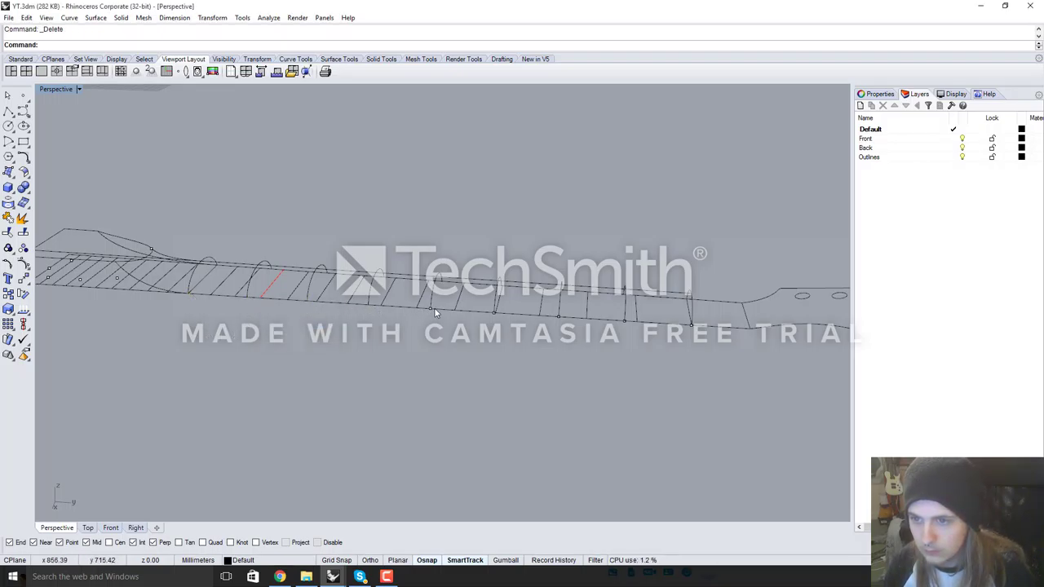
left_click(559, 318)
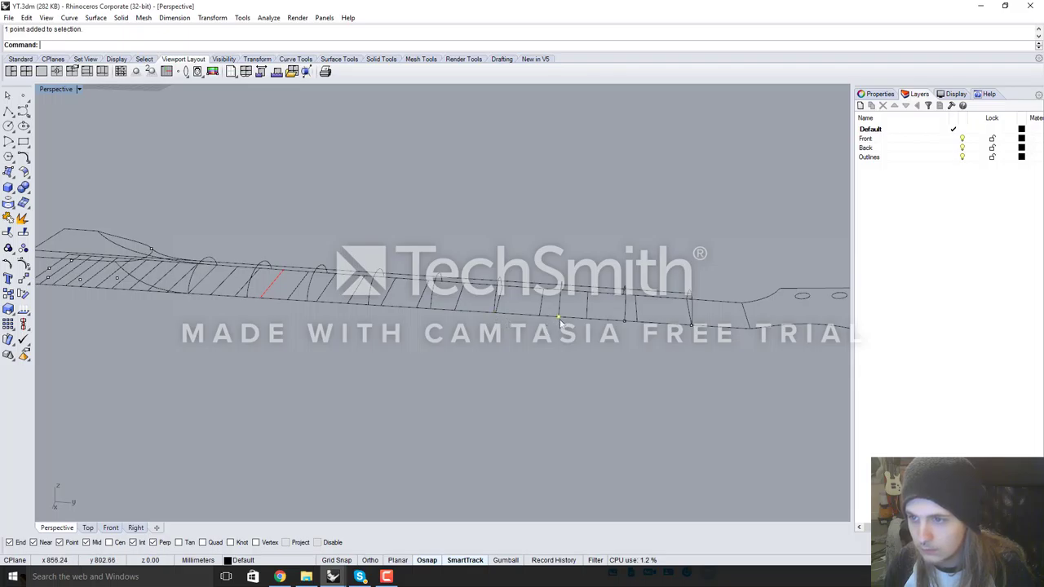
key("Delete")
left_click(624, 323)
key("Delete")
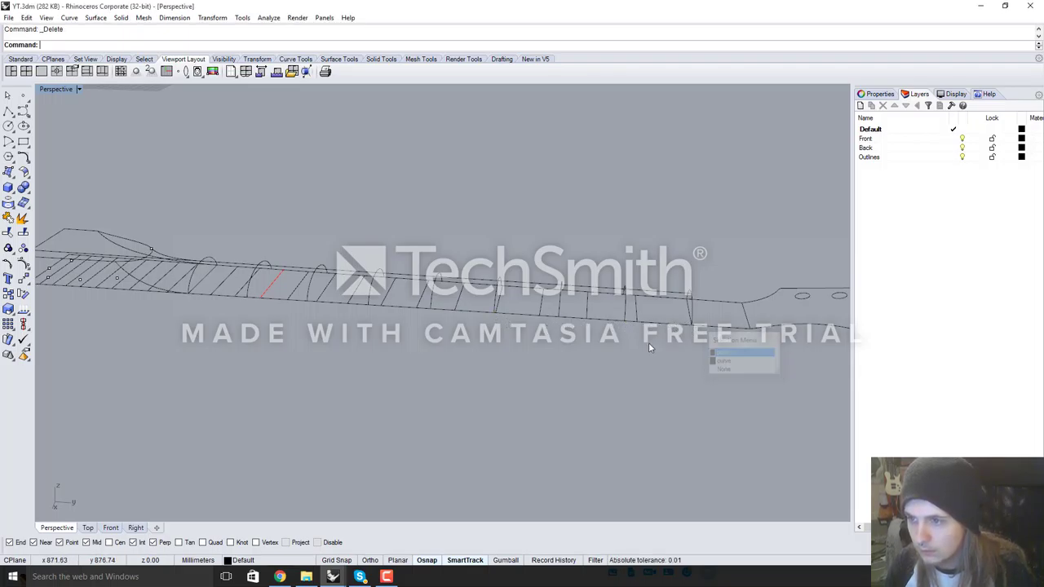
Examine the section curves along the neck and the transition to the headstock from several angles
scroll(400, 343, "down", 5)
right_click_drag(390, 349, 366, 342)
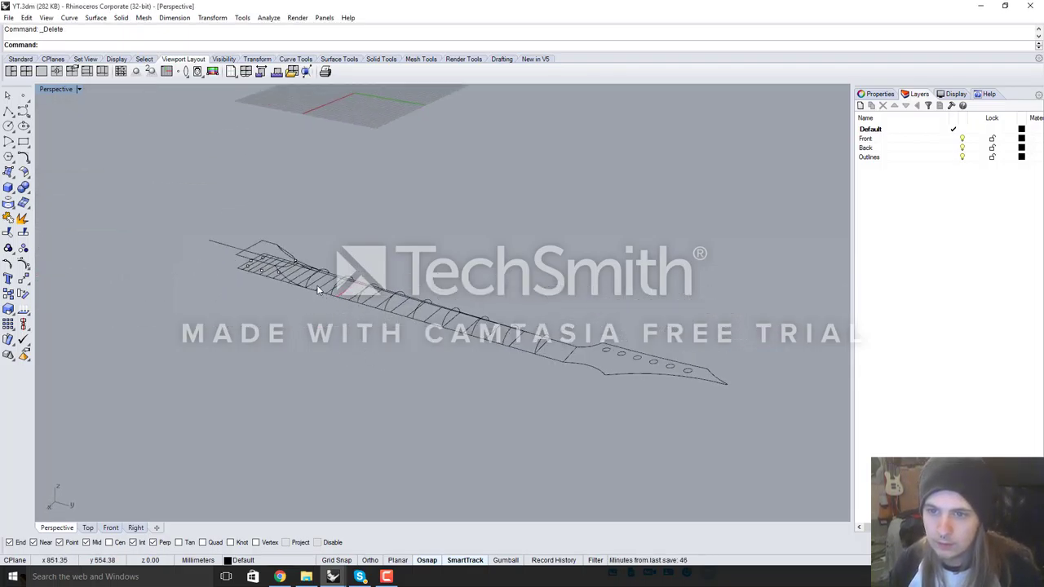
scroll(317, 287, "up", 6)
scroll(295, 281, "down", 5)
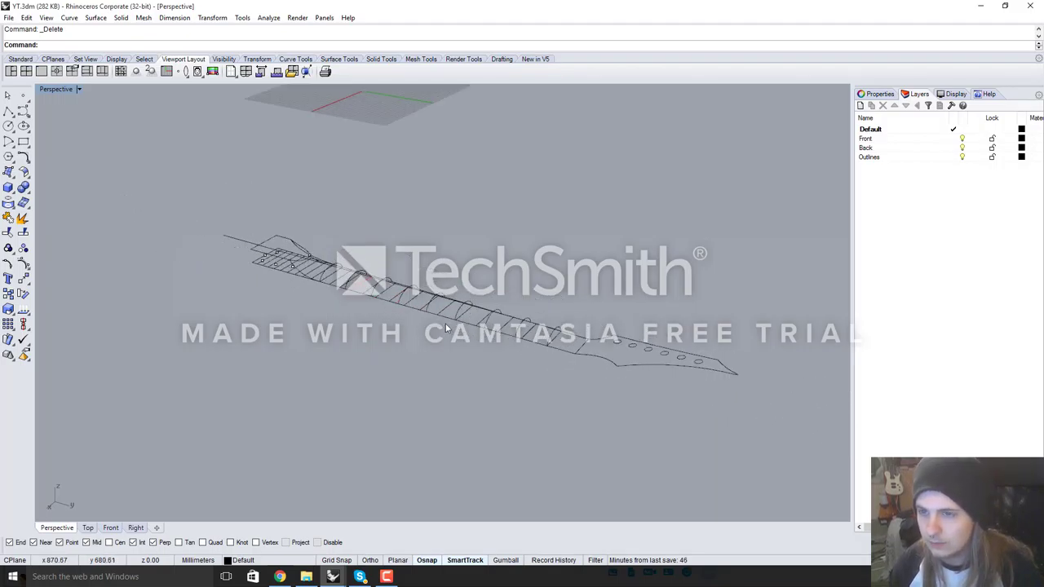
scroll(570, 356, "up", 5)
left_click(524, 320)
scroll(524, 320, "down", 5)
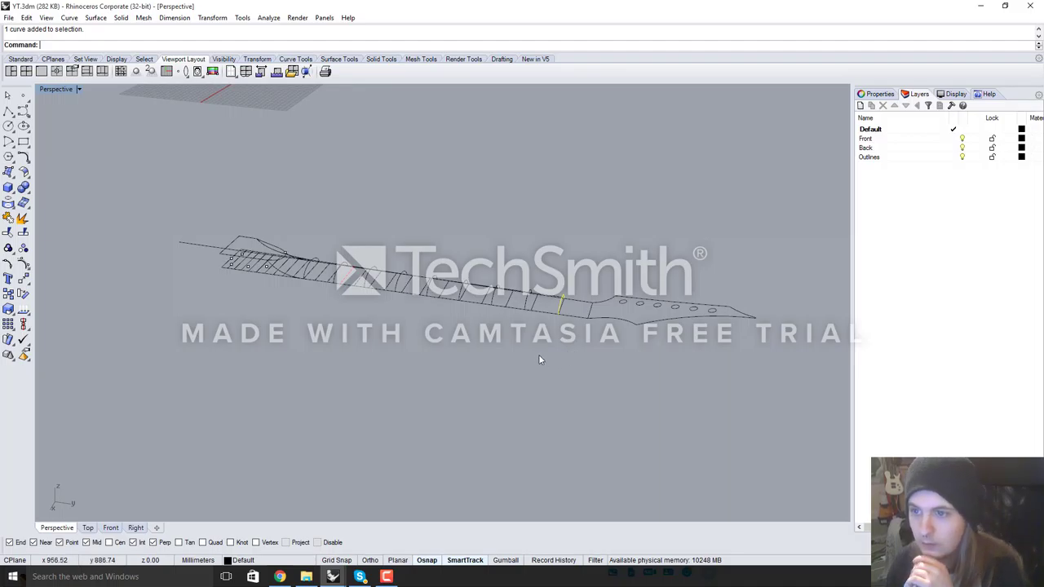
scroll(311, 295, "down", 3)
scroll(457, 323, "up", 6)
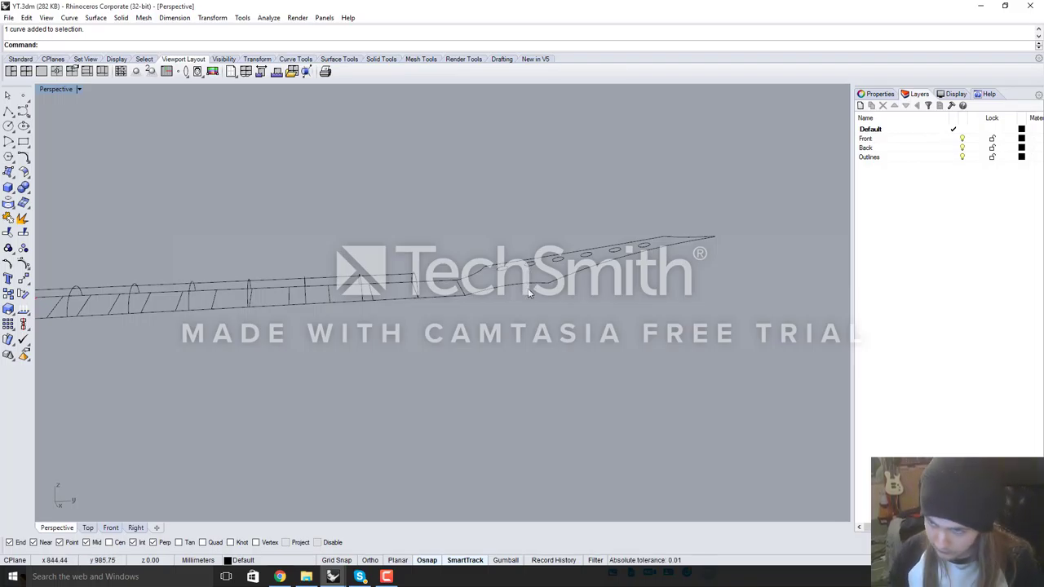
right_click_drag(534, 290, 433, 310)
right_click_drag(507, 280, 597, 256)
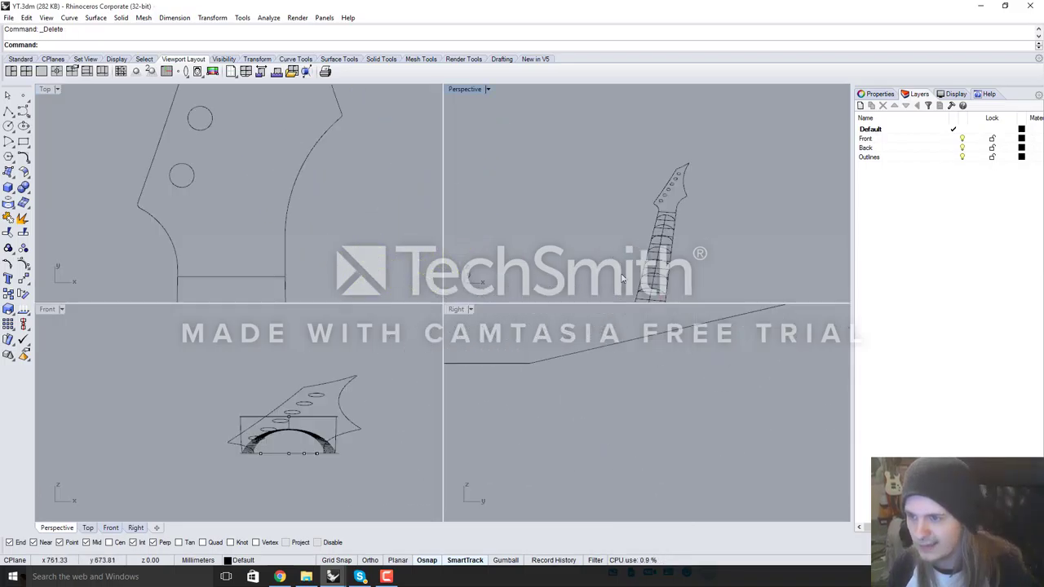
right_click_drag(644, 258, 693, 254)
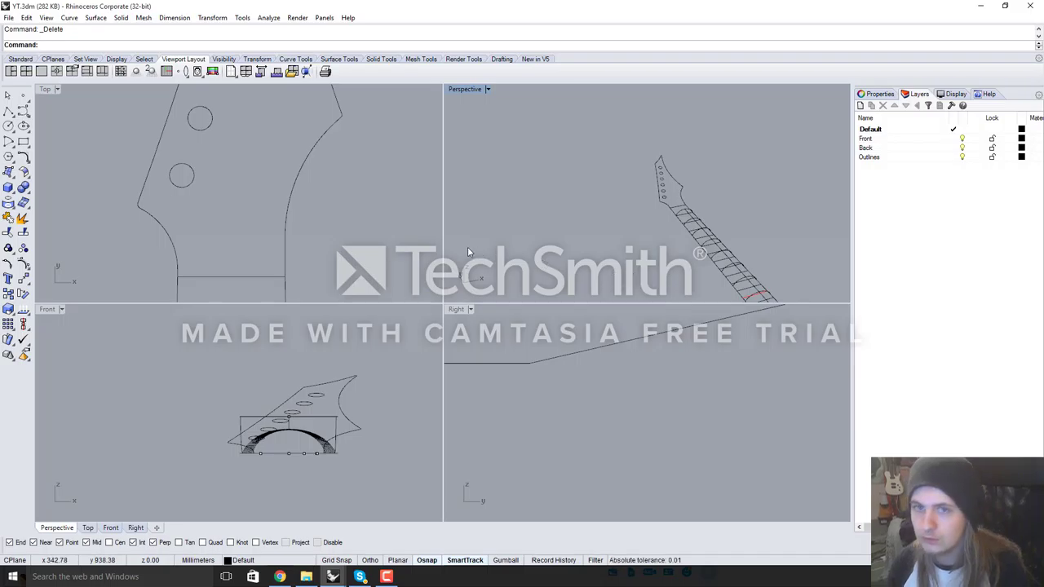
Draw a 3-point rectangle around the headstock in the Top view, about 231 mm long, ending on the neck-headstock junction line
scroll(323, 224, "down", 4)
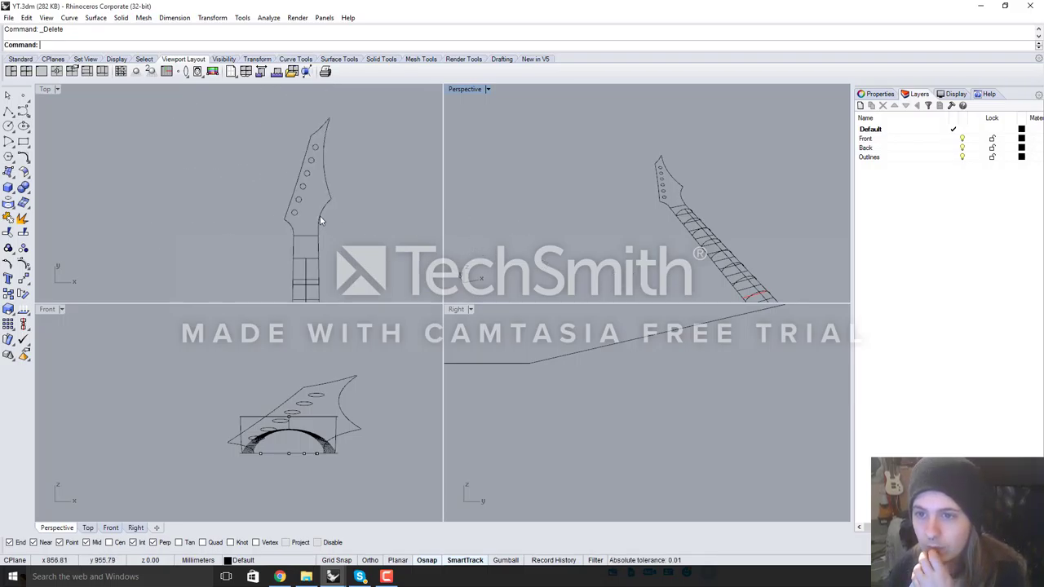
left_click(25, 147)
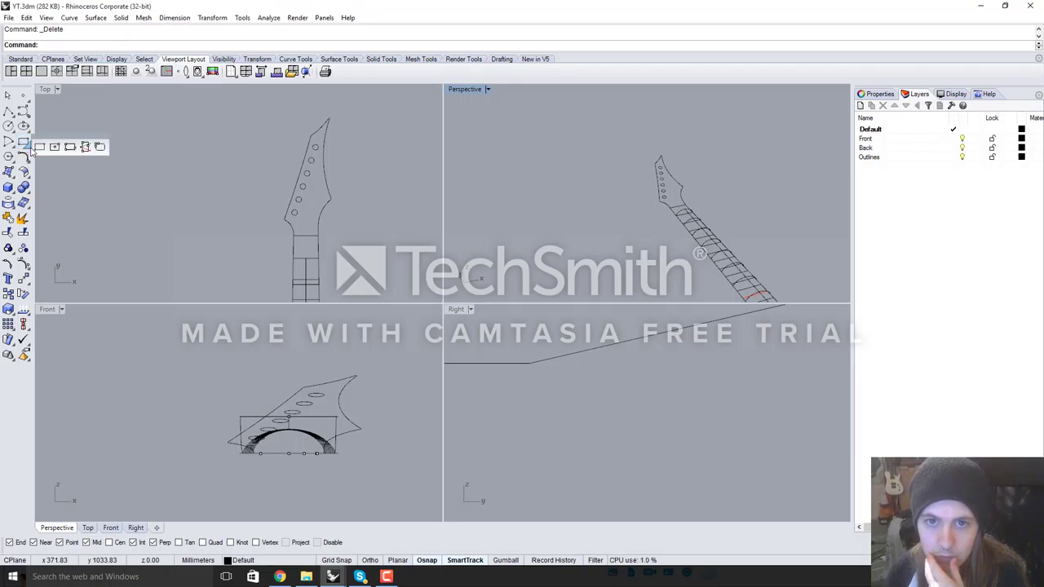
left_click(69, 147)
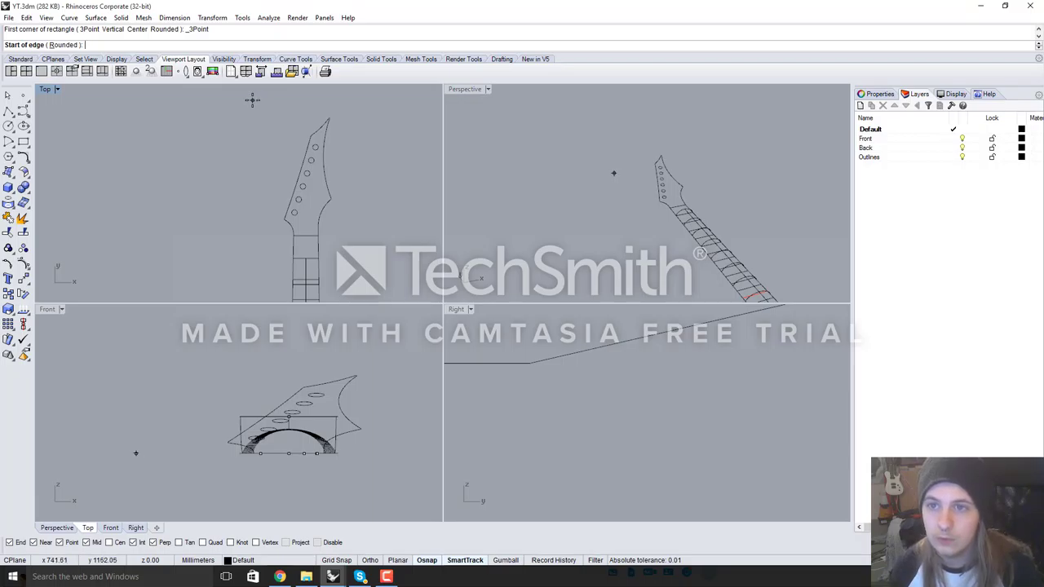
left_click(252, 100)
left_click(358, 101)
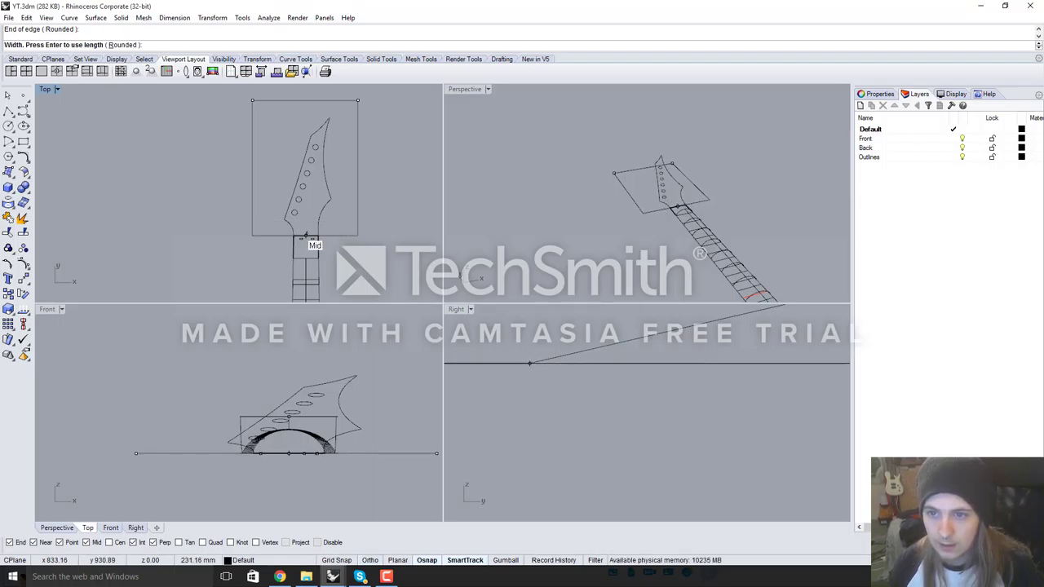
left_click(306, 237)
Rotate the rectangle 13 degrees in the Right view about the midpoint of the neck-headstock junction line, matching the headstock's upward tilt
scroll(307, 245, "up", 5)
left_click(300, 222)
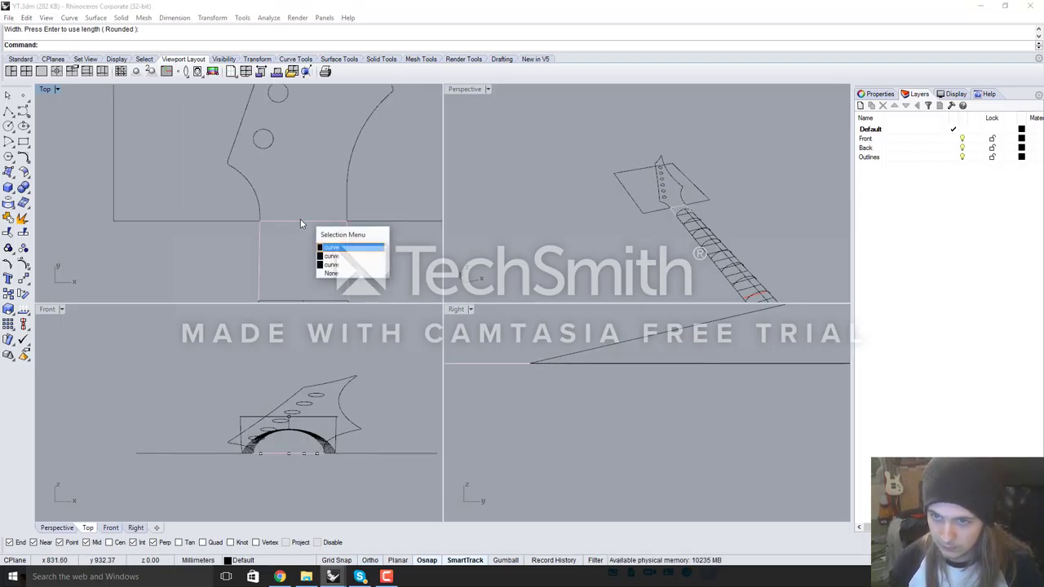
left_click(375, 243)
scroll(290, 228, "down", 2)
scroll(253, 227, "down", 3)
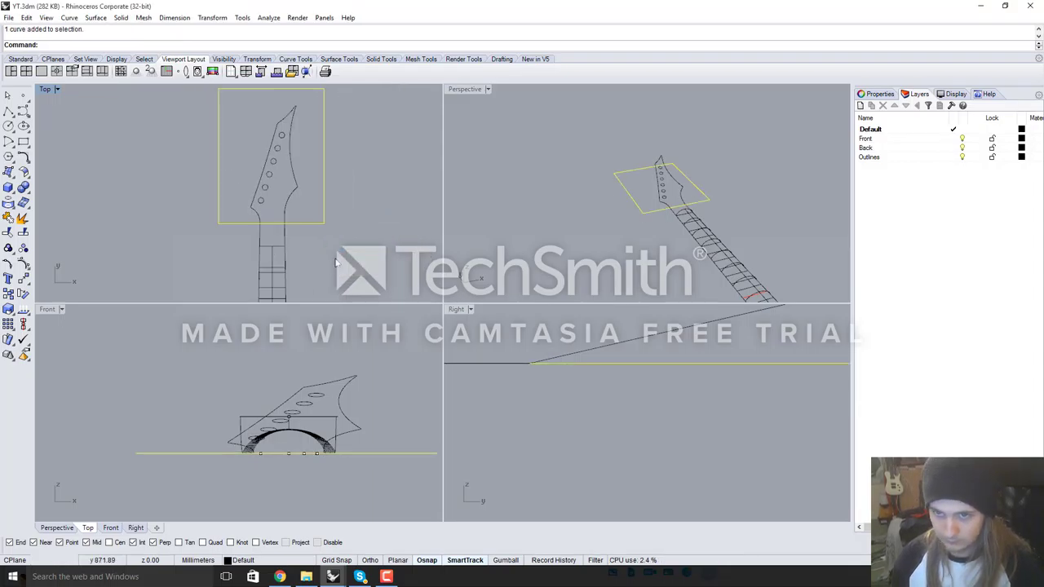
right_click_drag(775, 231, 461, 234)
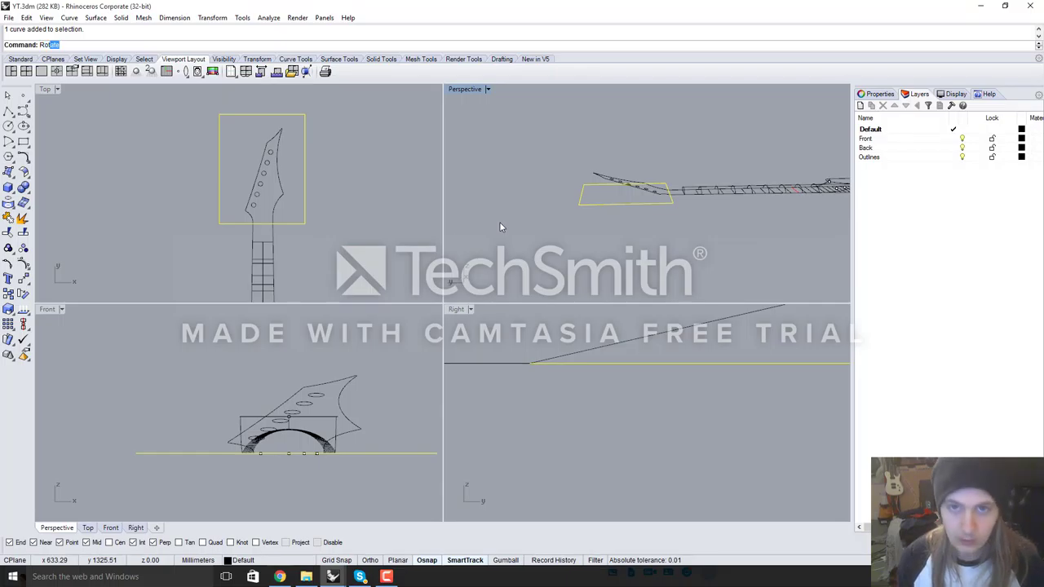
key("Return")
scroll(383, 171, "down", 2)
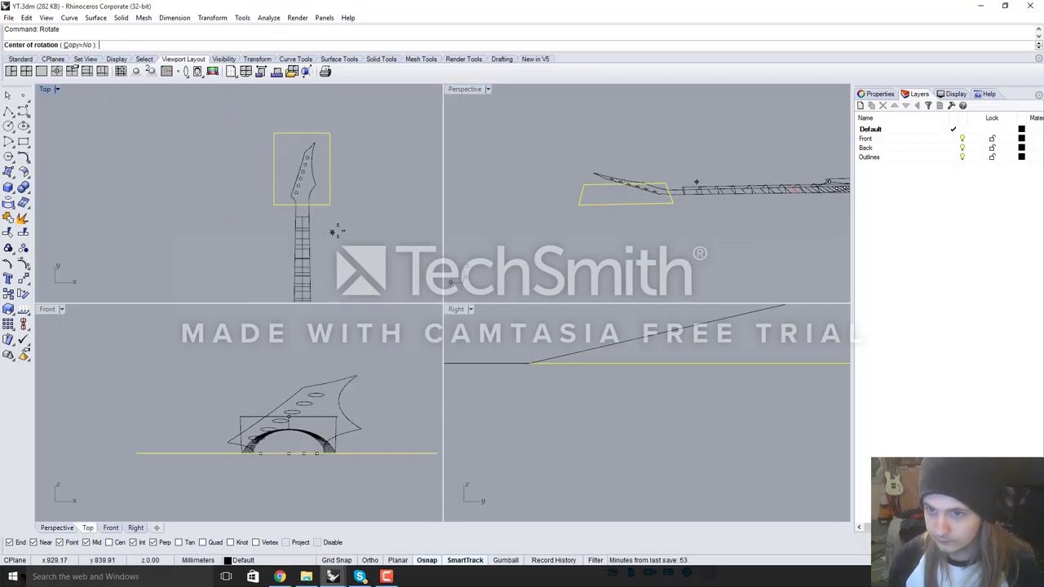
scroll(318, 220, "up", 5)
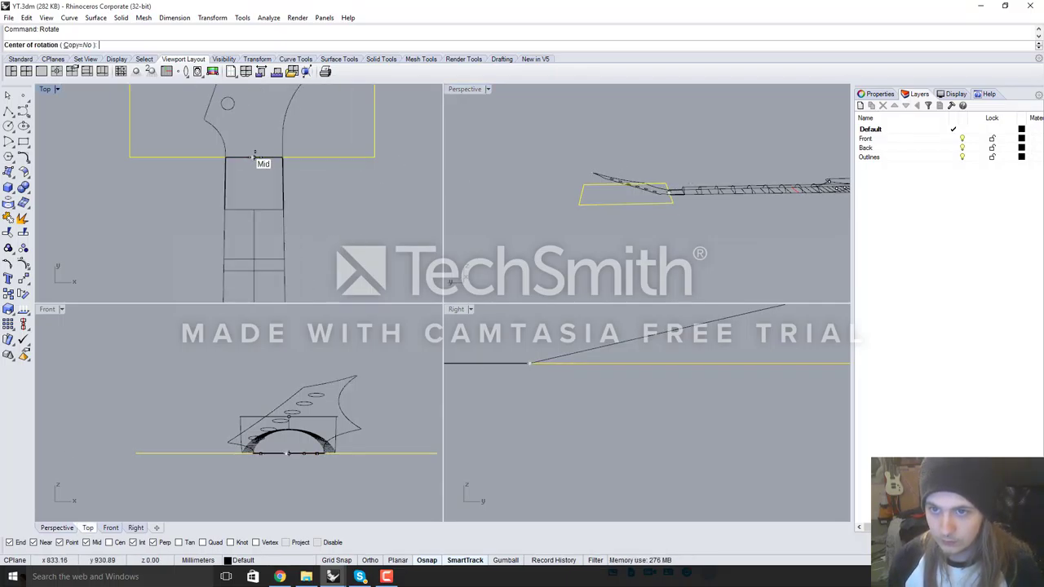
scroll(256, 155, "up", 4)
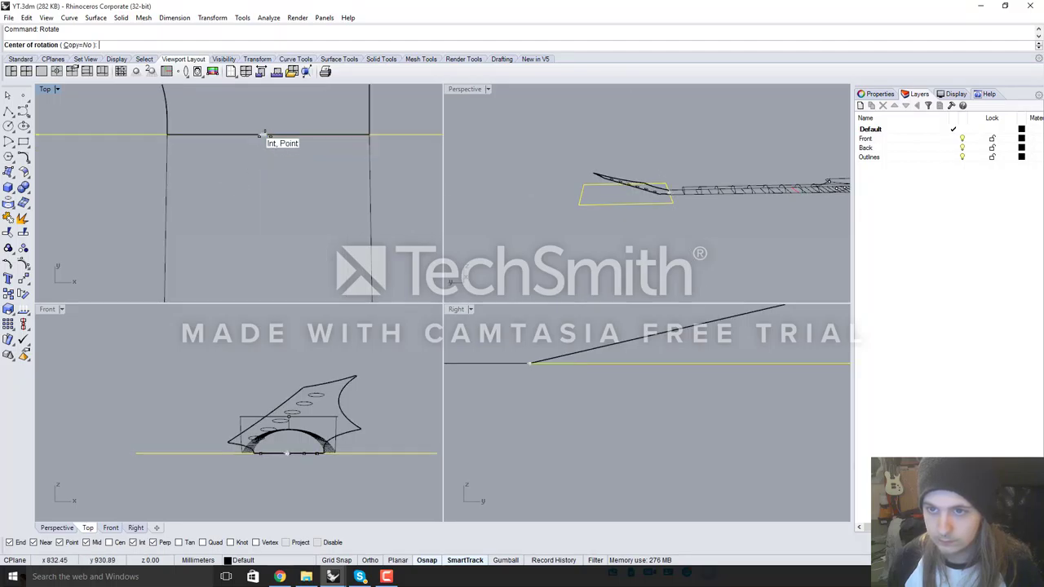
left_click(270, 133)
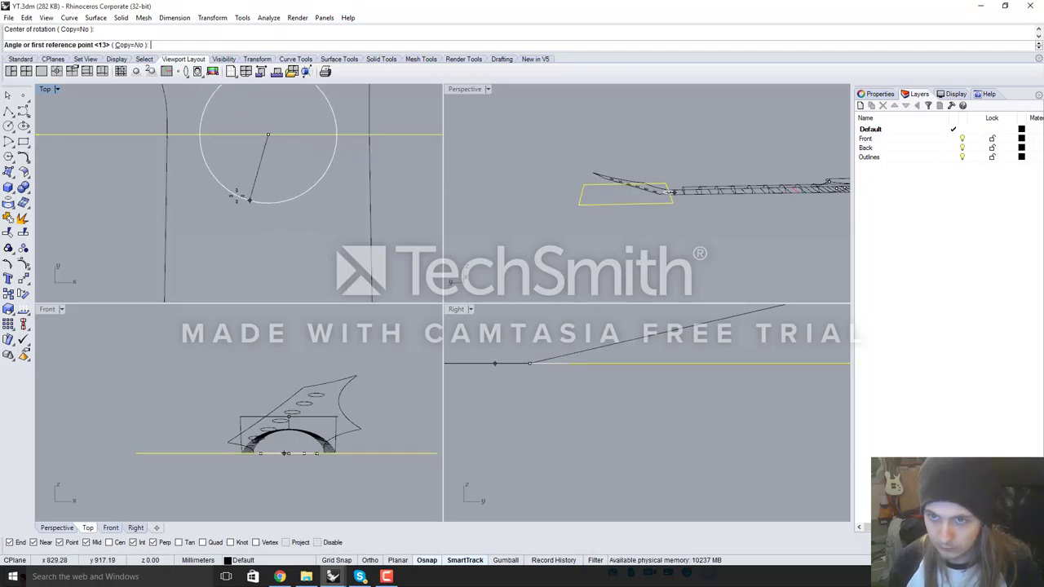
scroll(279, 184, "down", 4)
scroll(280, 183, "down", 3)
scroll(517, 372, "down", 3)
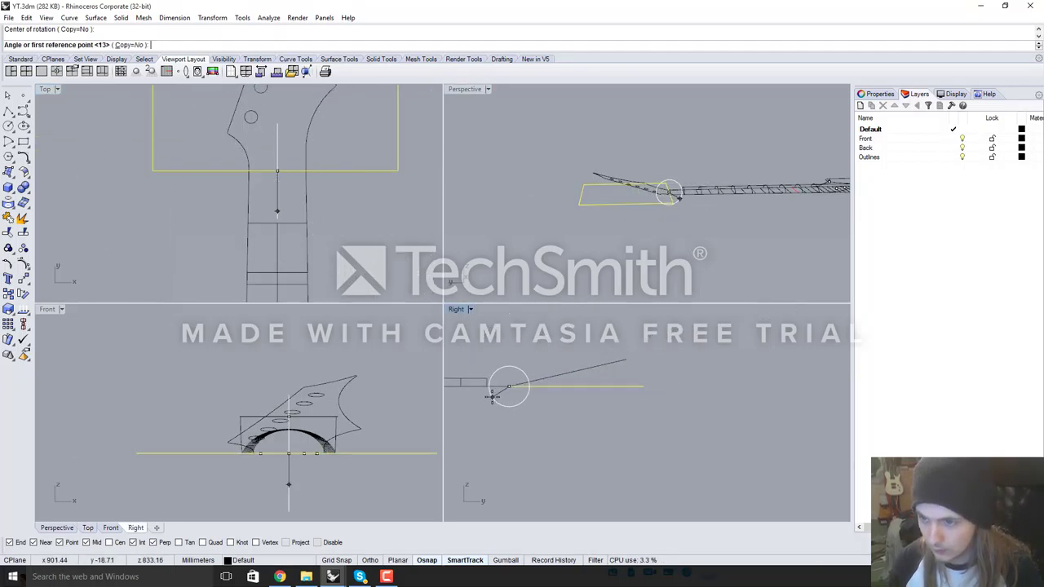
left_click(711, 384)
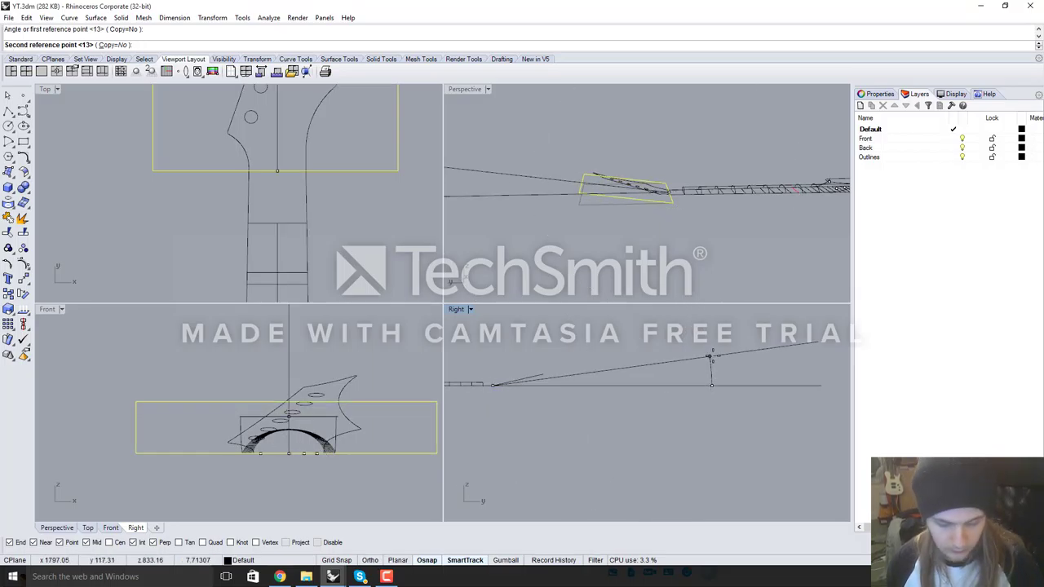
type("13")
key("Return")
right_click_drag(677, 175, 654, 190)
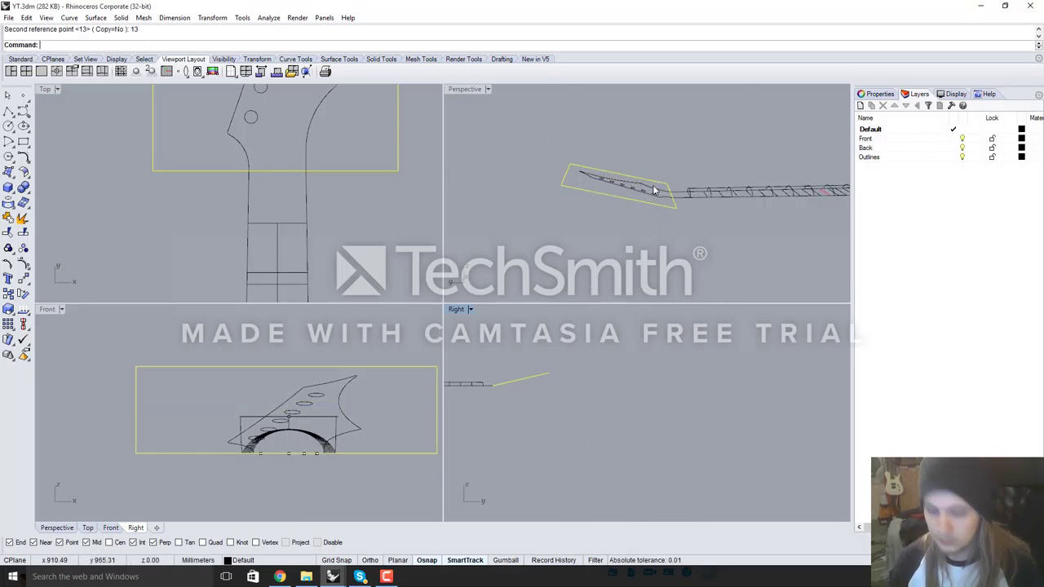
key("Escape")
Move the tilted rectangle up 14 mm with Vertical=Yes, using the midpoint of the neck-headstock junction as base point
right_click_drag(726, 236, 619, 218)
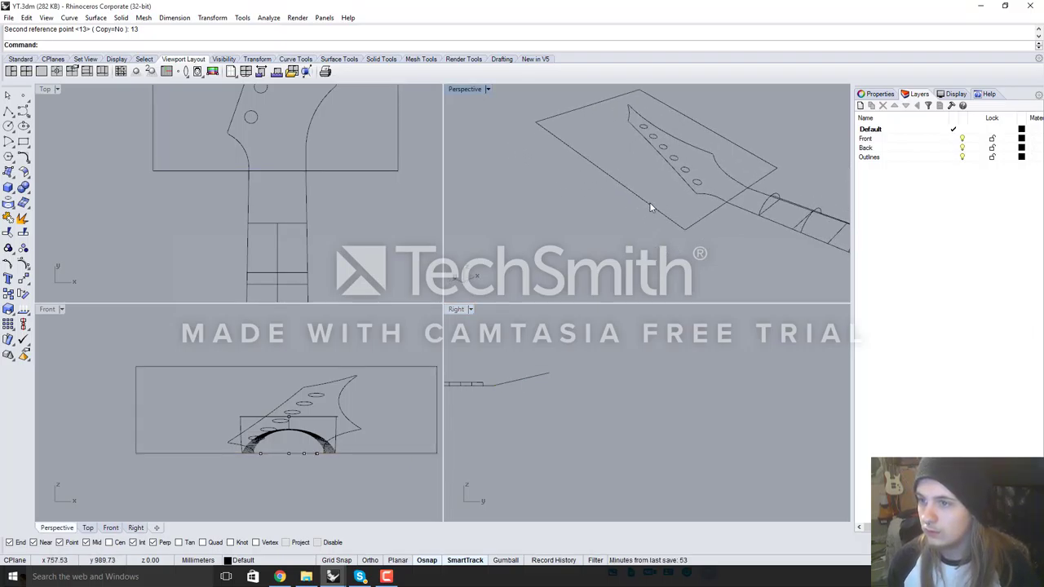
left_click(650, 206)
key("Return")
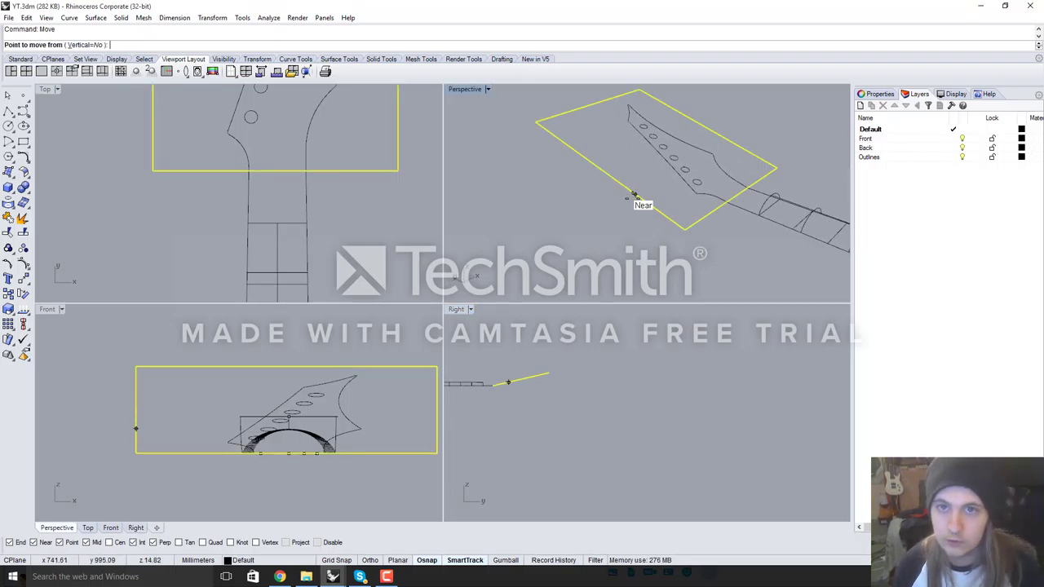
left_click(97, 45)
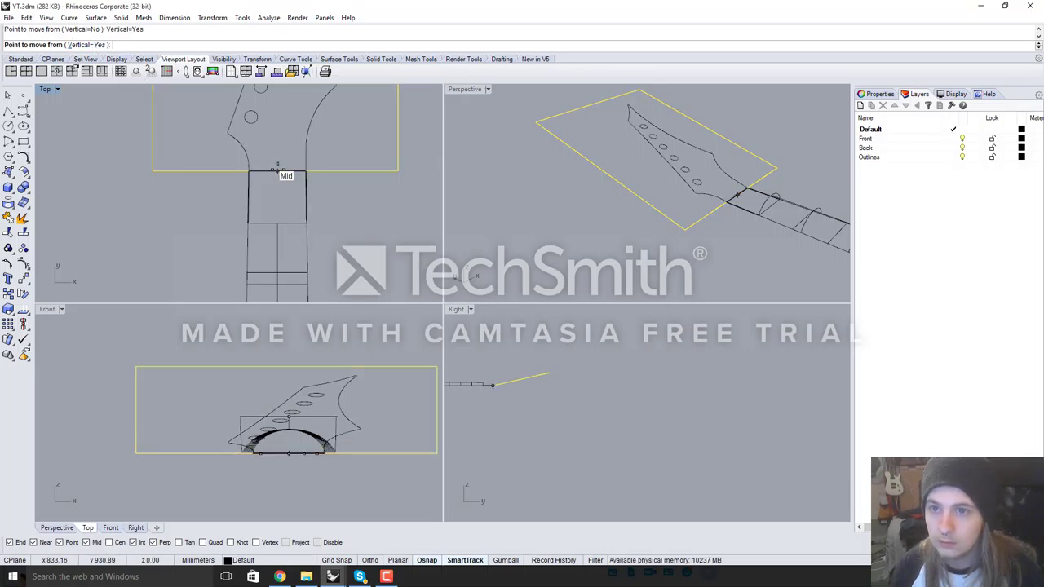
left_click(278, 170)
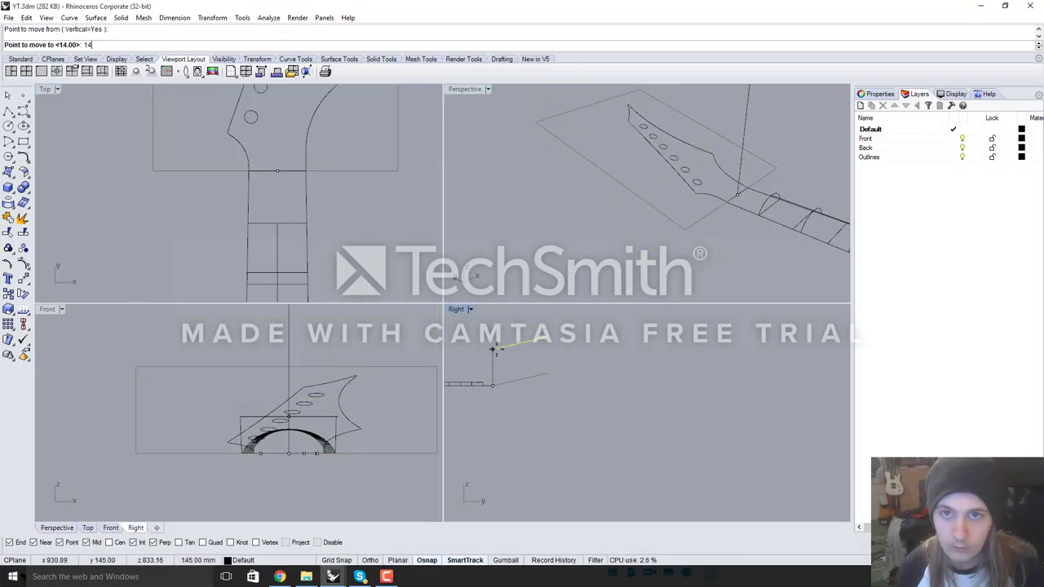
key("Return")
Inspect the raised rectangle's position relative to the headstock outline and the neck sections
left_click(694, 225)
right_click_drag(697, 237, 525, 235)
left_click(564, 238)
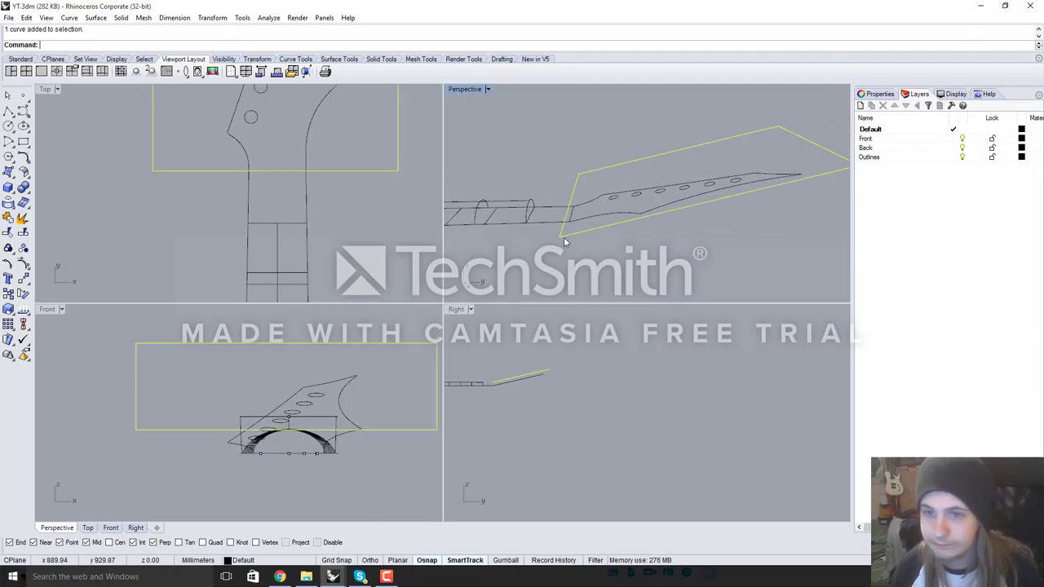
right_click_drag(593, 259, 653, 258)
left_click(575, 246)
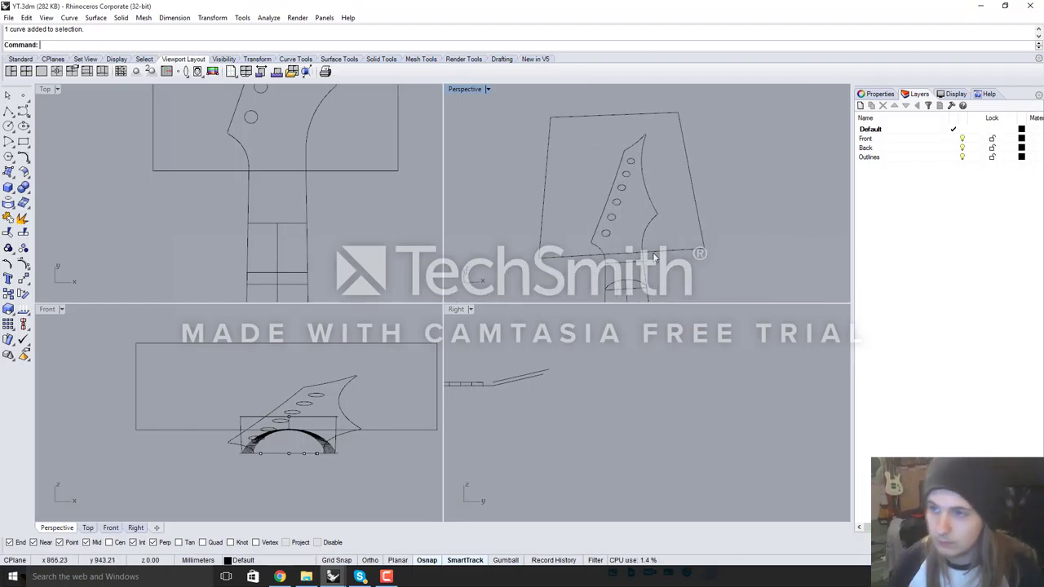
scroll(655, 244, "up", 5)
scroll(655, 245, "down", 5)
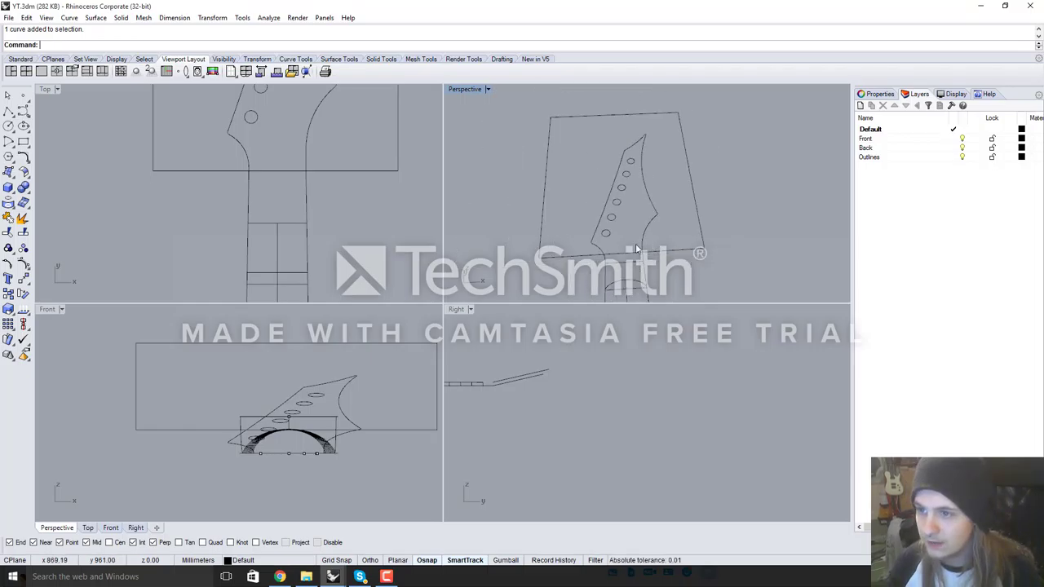
Draw a vertical 45 mm polyline in the Front view, rising from the rounded corner of the headstock's wing on the tuner-hole side
left_click(8, 110)
scroll(177, 191, "down", 6)
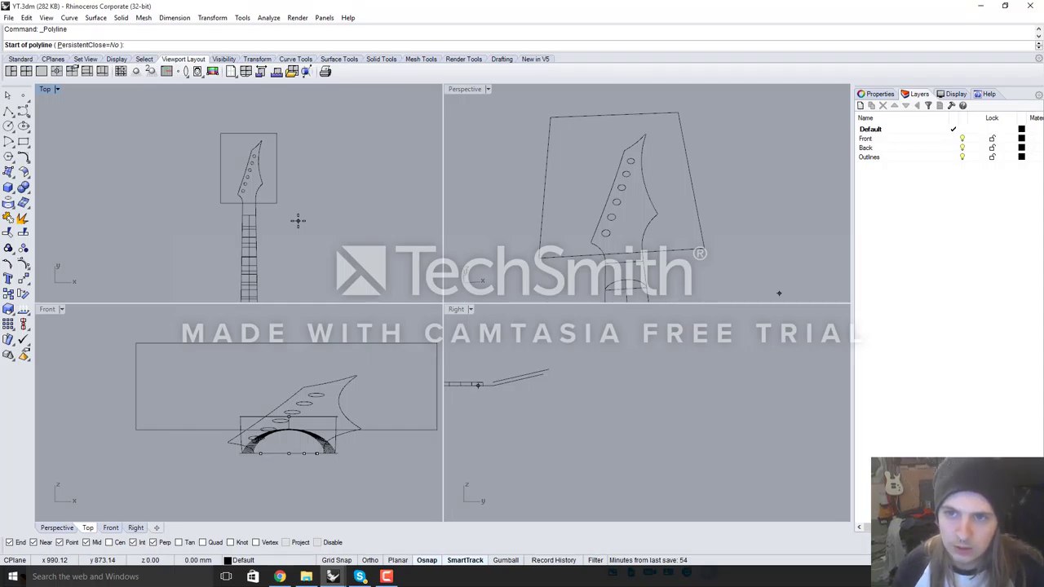
scroll(243, 196, "up", 5)
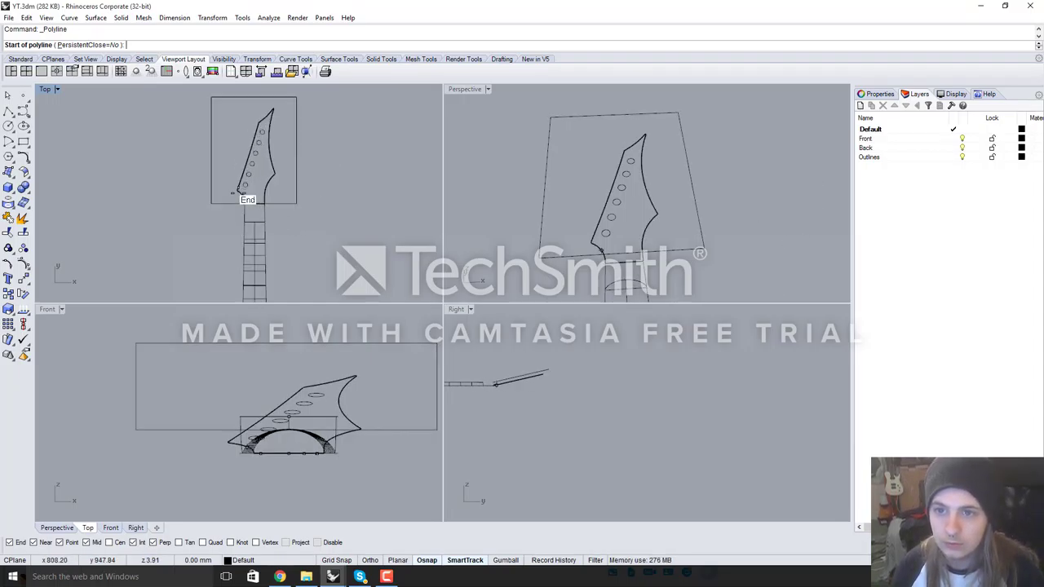
scroll(243, 196, "up", 6)
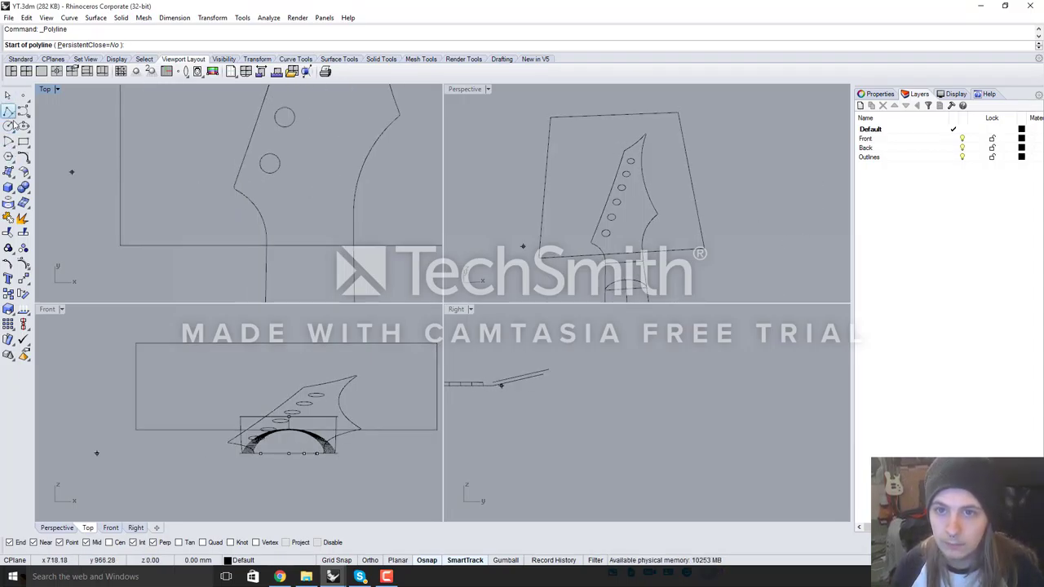
scroll(216, 192, "up", 4)
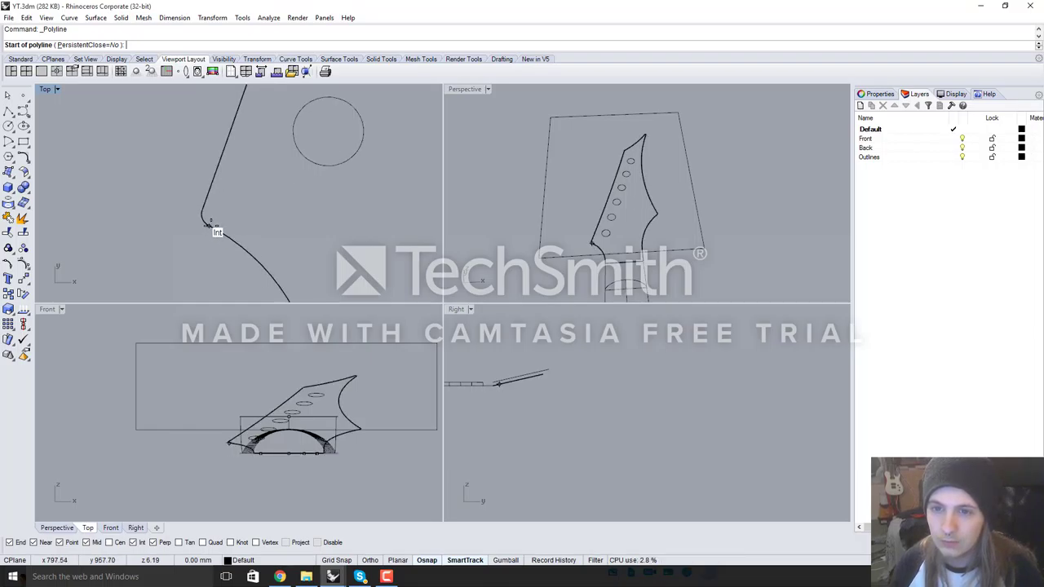
left_click(214, 231)
scroll(216, 224, "down", 4)
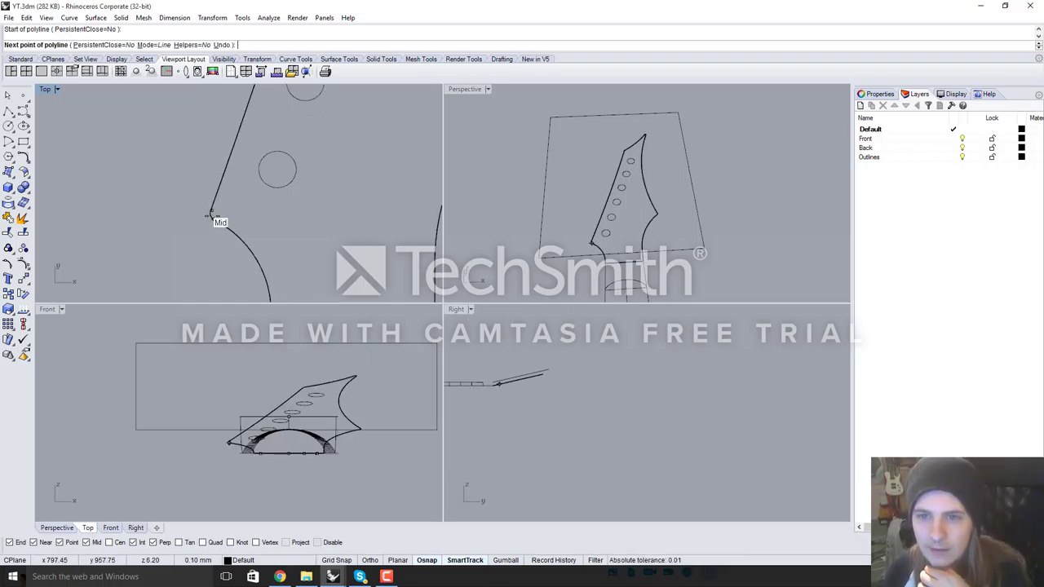
scroll(210, 217, "up", 3)
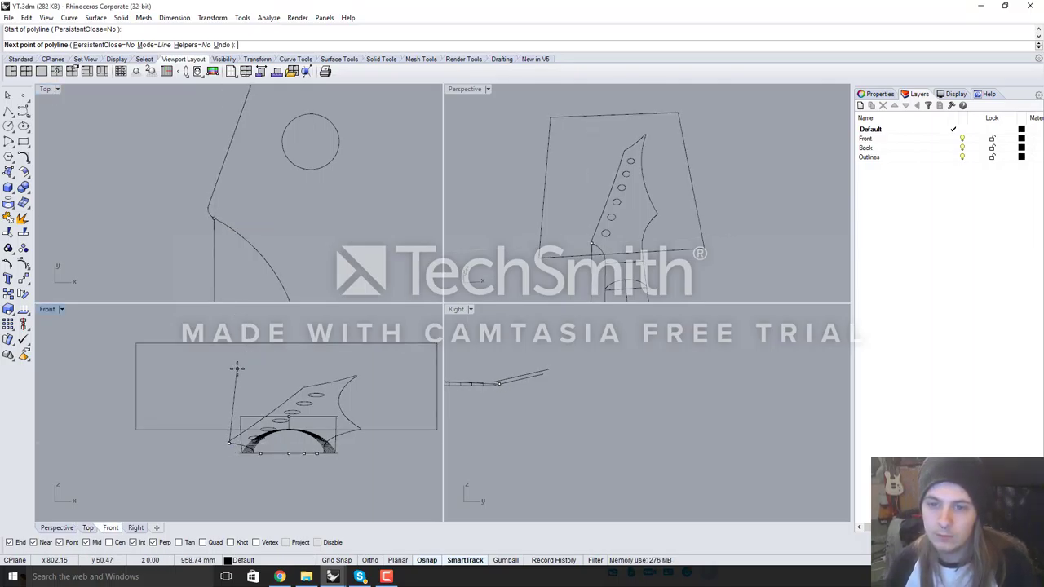
key("F8")
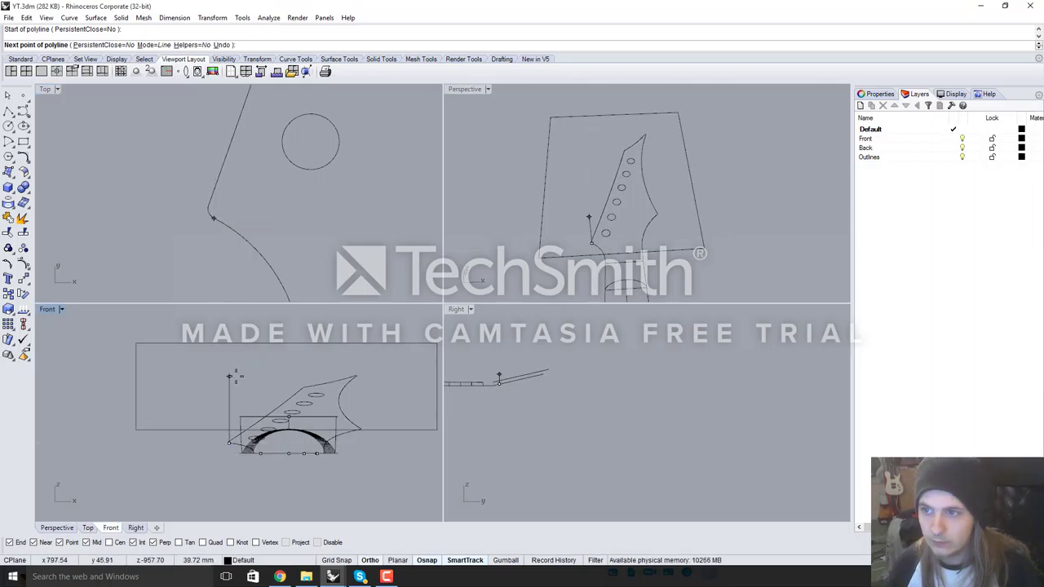
key("F8")
type("45")
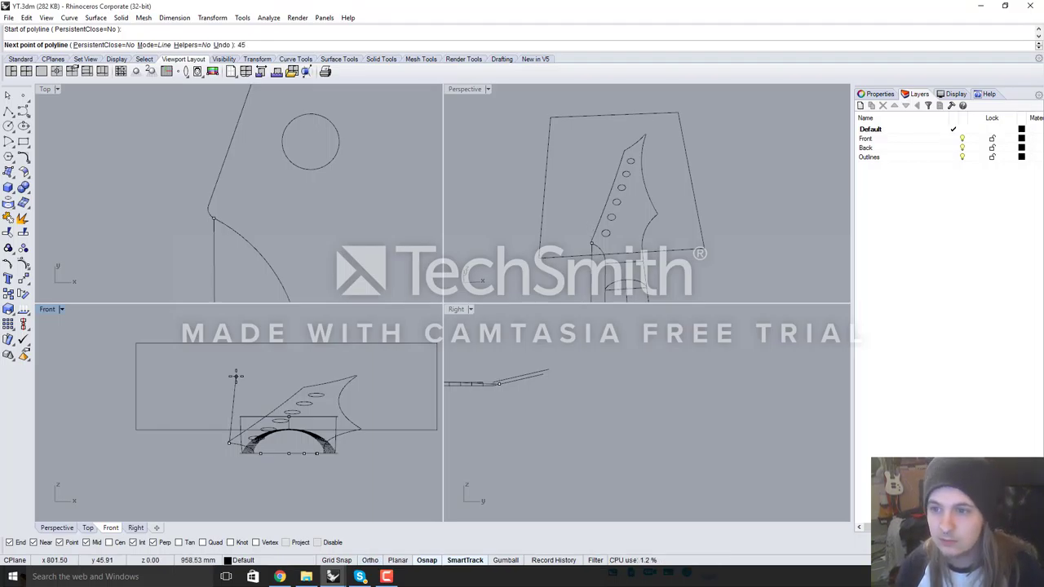
key("Return")
key("F8")
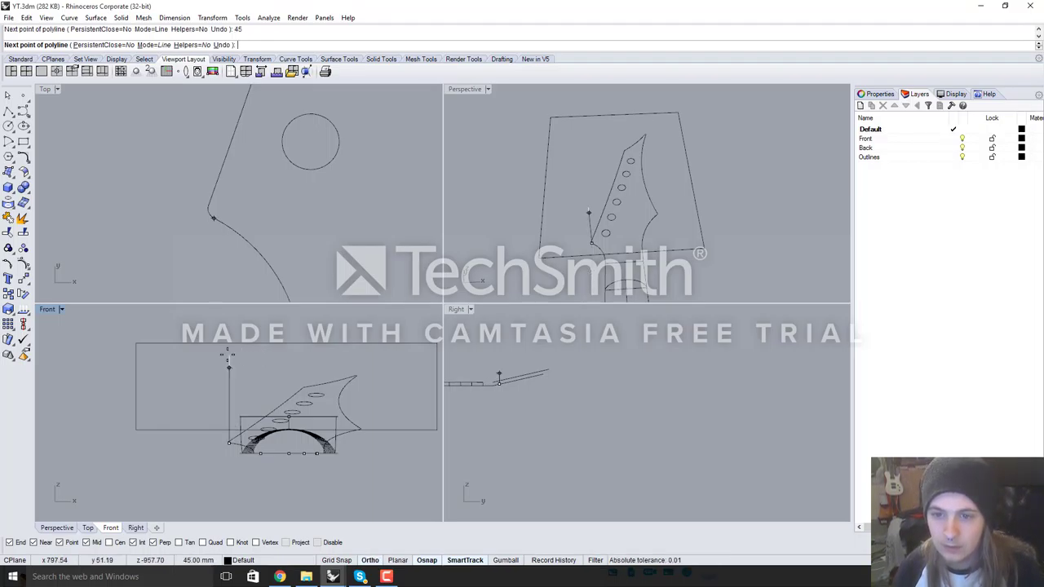
left_click(228, 354)
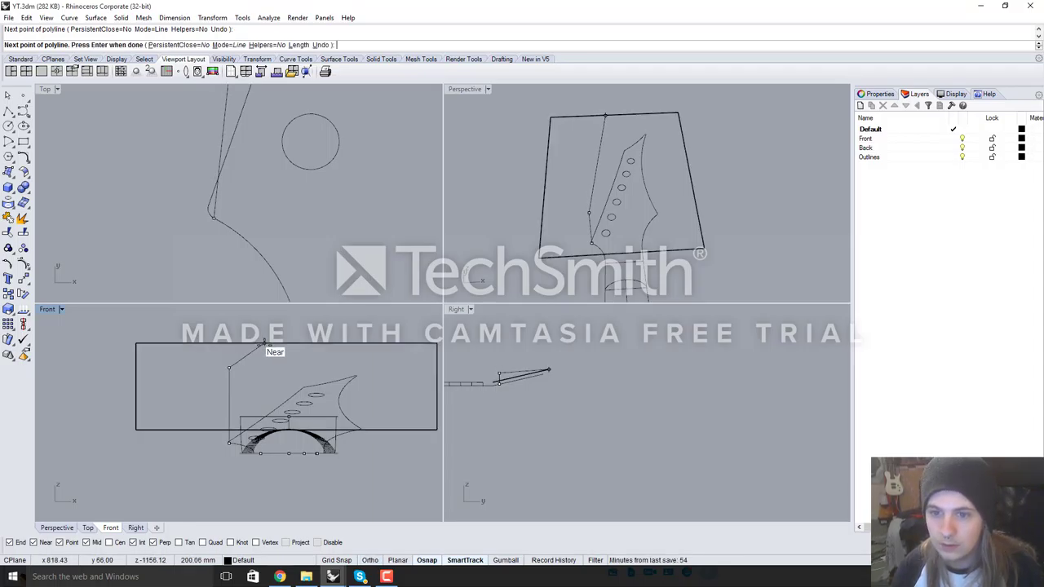
key("Return")
Inspect the vertical line's position relative to the headstock outline and the tilted rectangle
right_click_drag(629, 190, 565, 181)
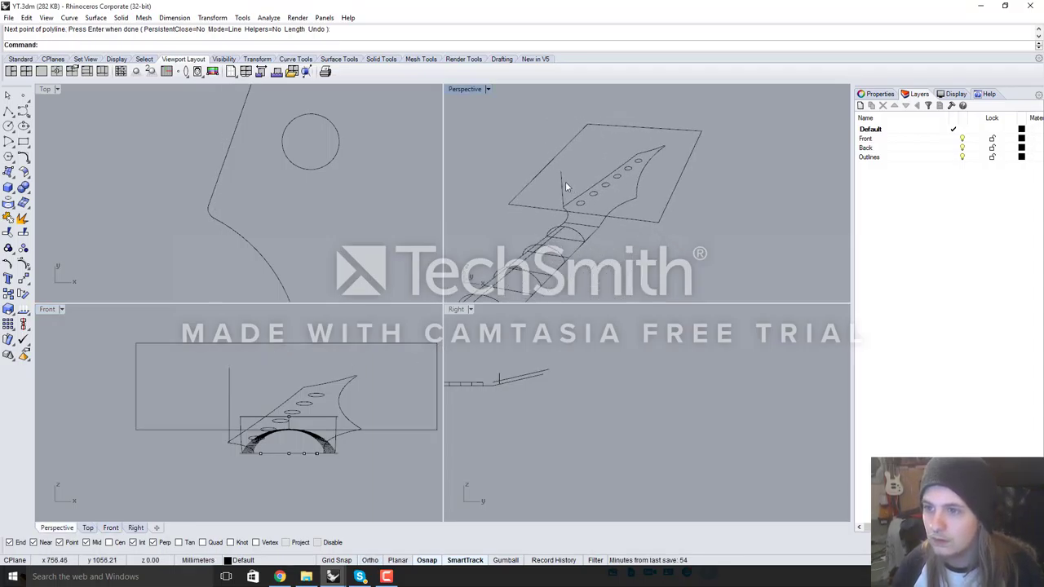
left_click(564, 181)
scroll(571, 186, "up", 5)
right_click_drag(699, 236, 657, 253)
scroll(482, 210, "down", 2)
scroll(217, 189, "up", 2)
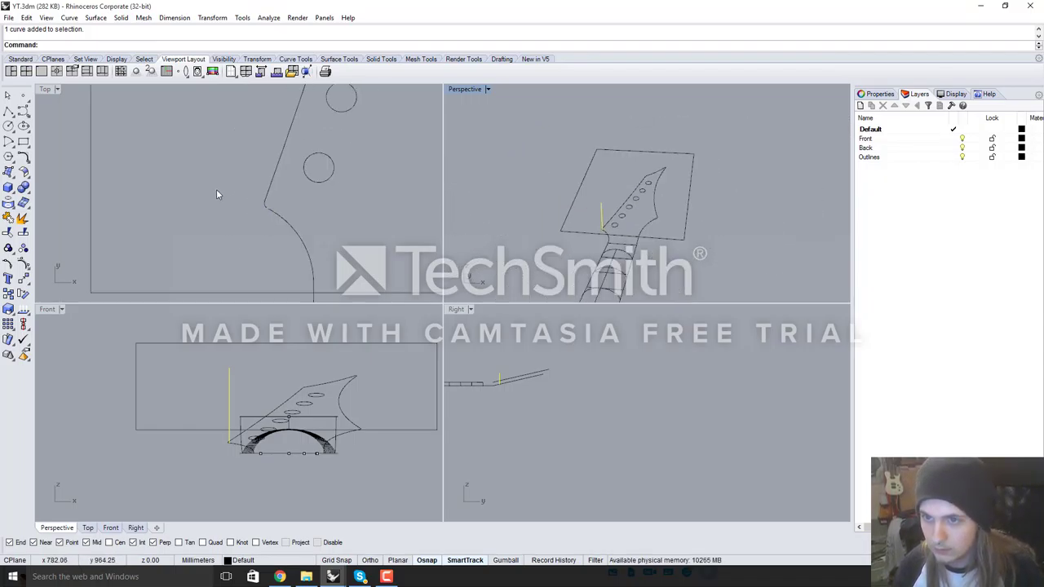
scroll(247, 194, "down", 2)
scroll(333, 155, "up", 1)
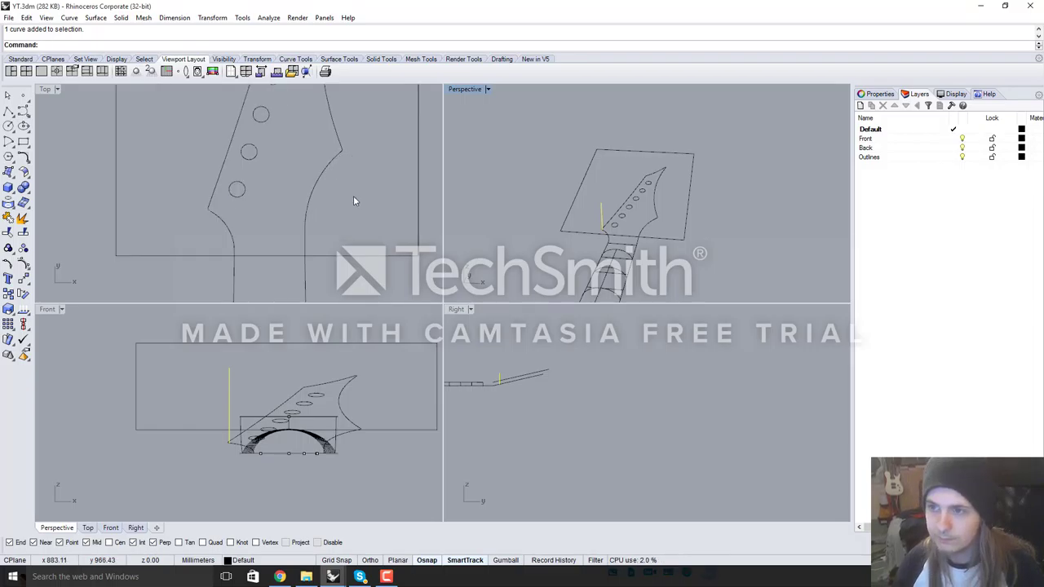
right_click_drag(652, 220, 580, 203)
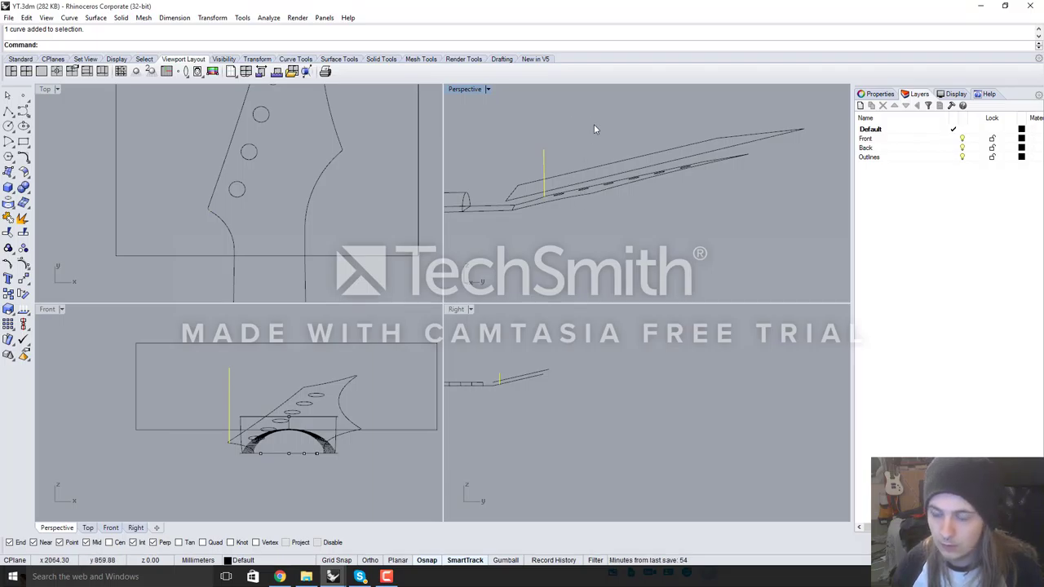
right_click_drag(581, 222, 693, 254)
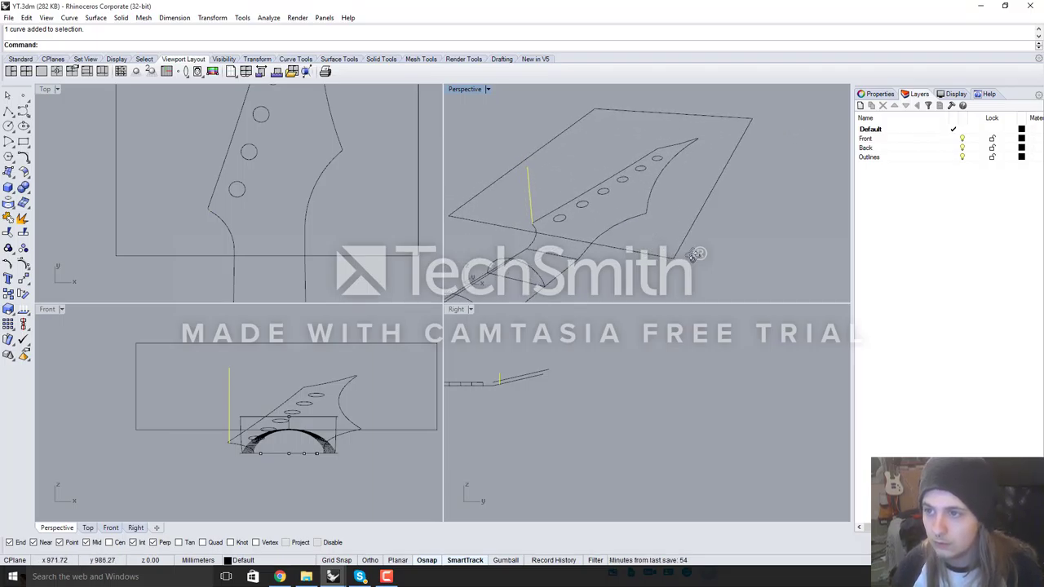
Draw a second vertical line, about 37 mm long, from the opposite wing tip up to the first line's top height, with the Perp snap off
right_click(752, 236)
scroll(628, 210, "up", 5)
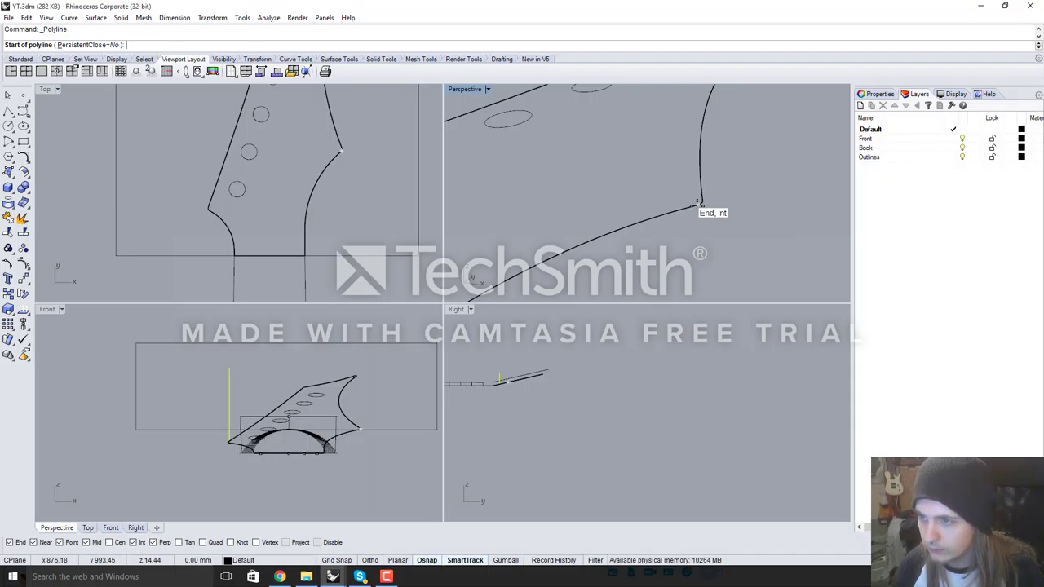
left_click(694, 206)
scroll(725, 262, "down", 10)
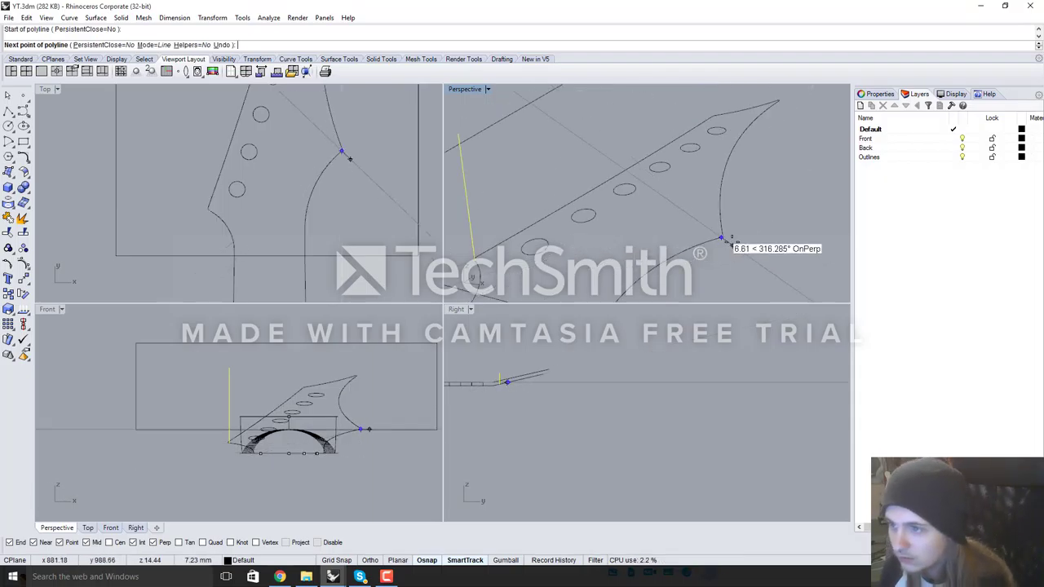
right_click_drag(734, 245, 760, 236)
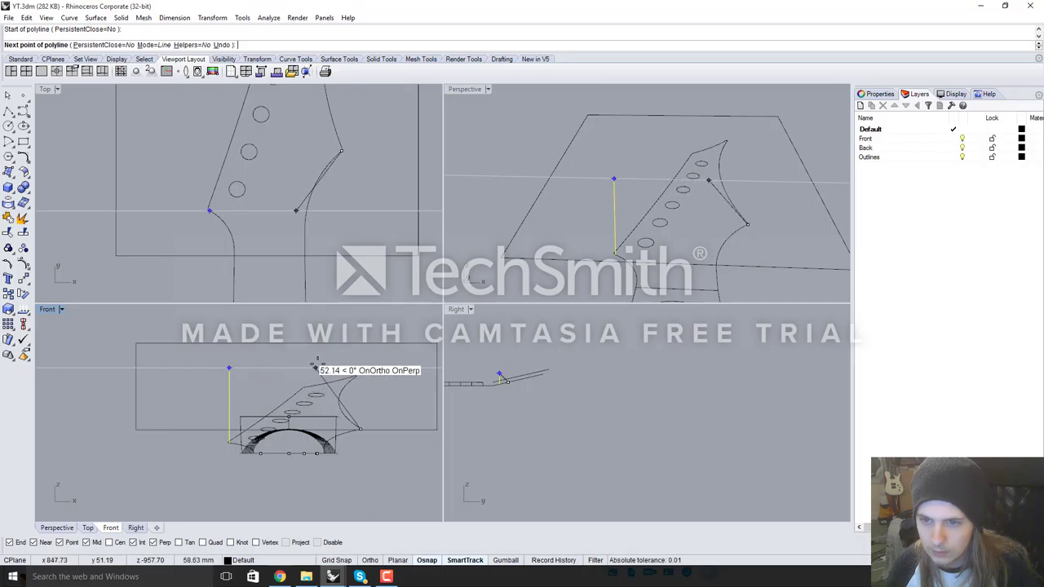
key("shift")
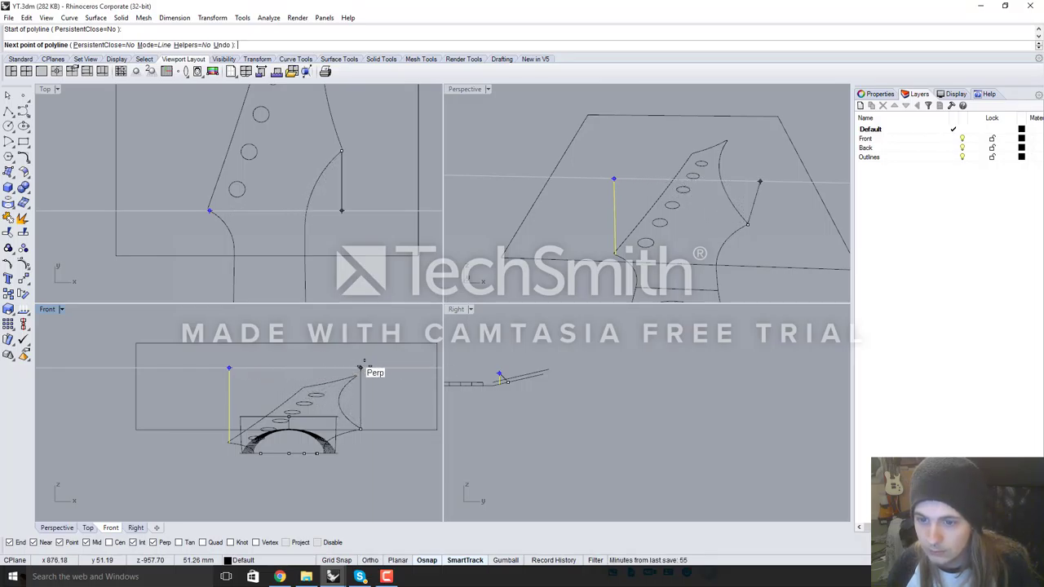
left_click(153, 543)
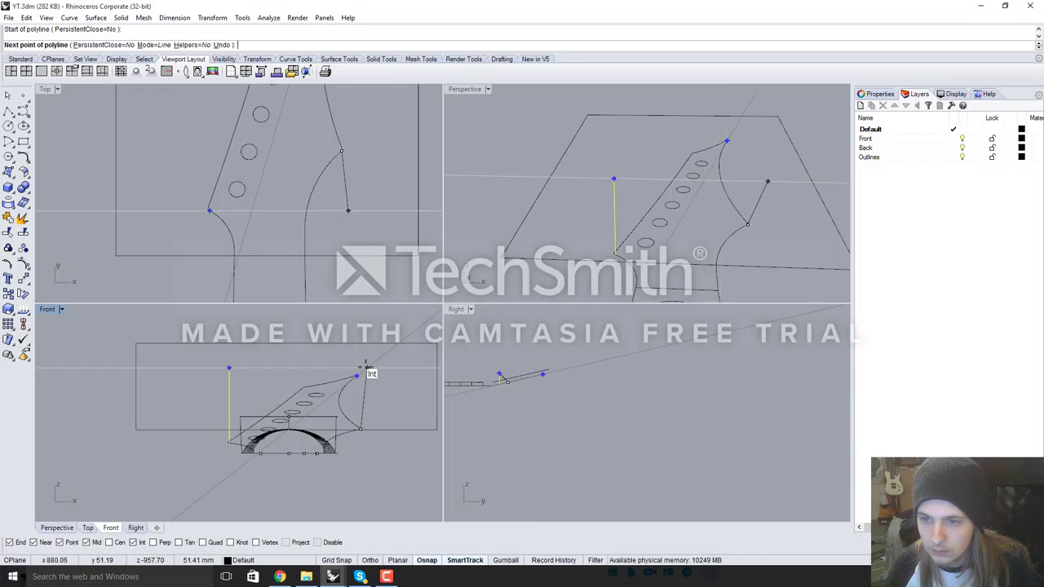
scroll(366, 367, "up", 3)
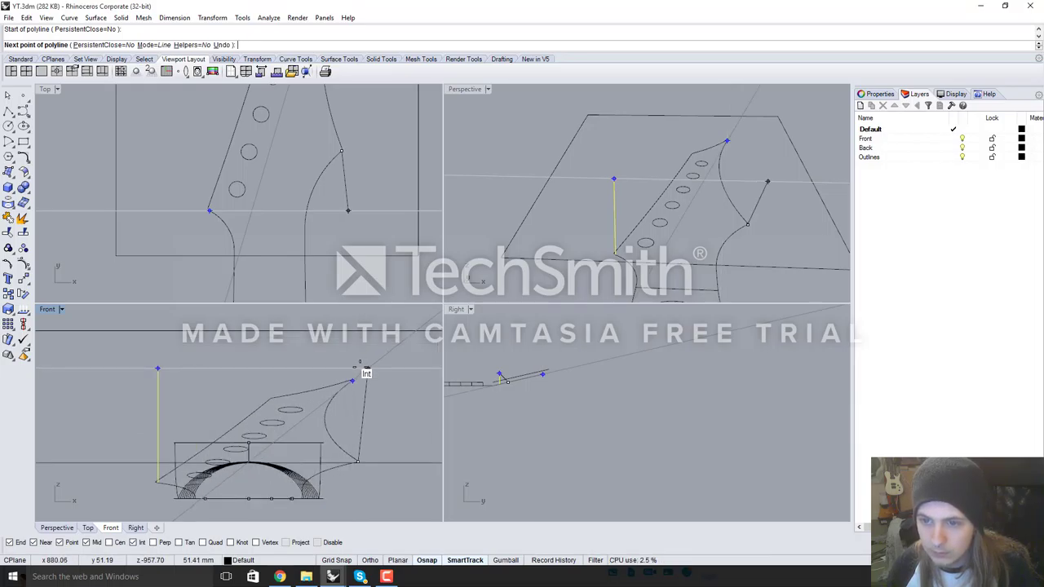
key("F8")
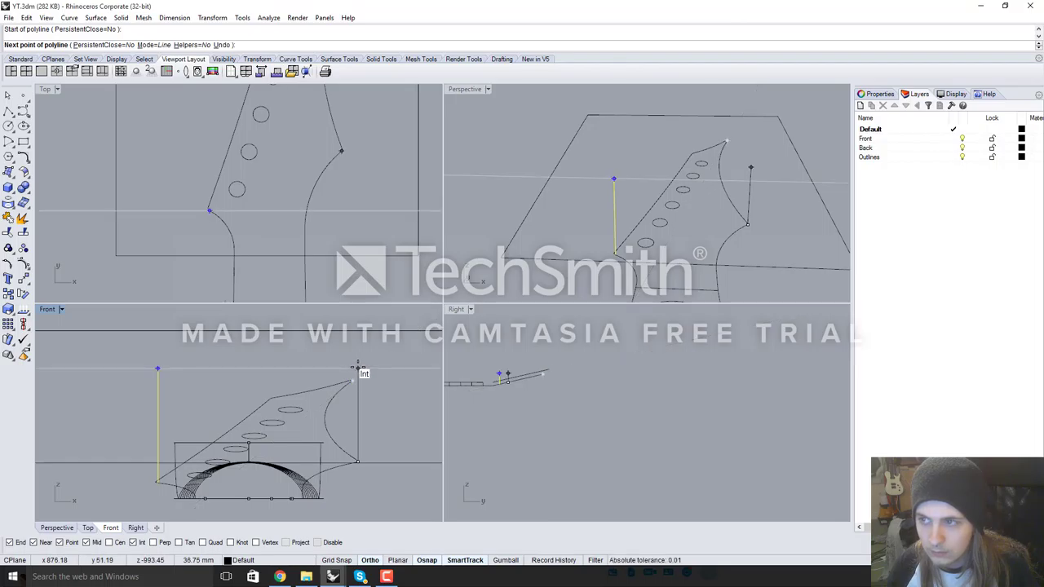
left_click(356, 367)
right_click(393, 368)
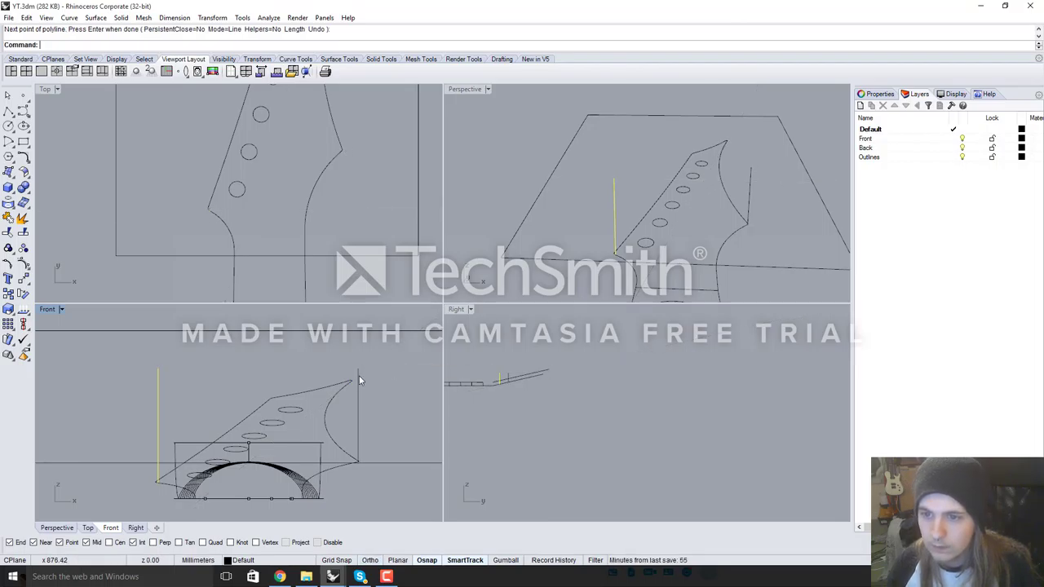
Connect the top ends of the two vertical lines with a straight polyline across the headstock
left_click(358, 377)
scroll(699, 214, "down", 5)
mouse_move(717, 231)
right_mouse_down()
mouse_move(708, 211)
mouse_move(700, 240)
right_mouse_up()
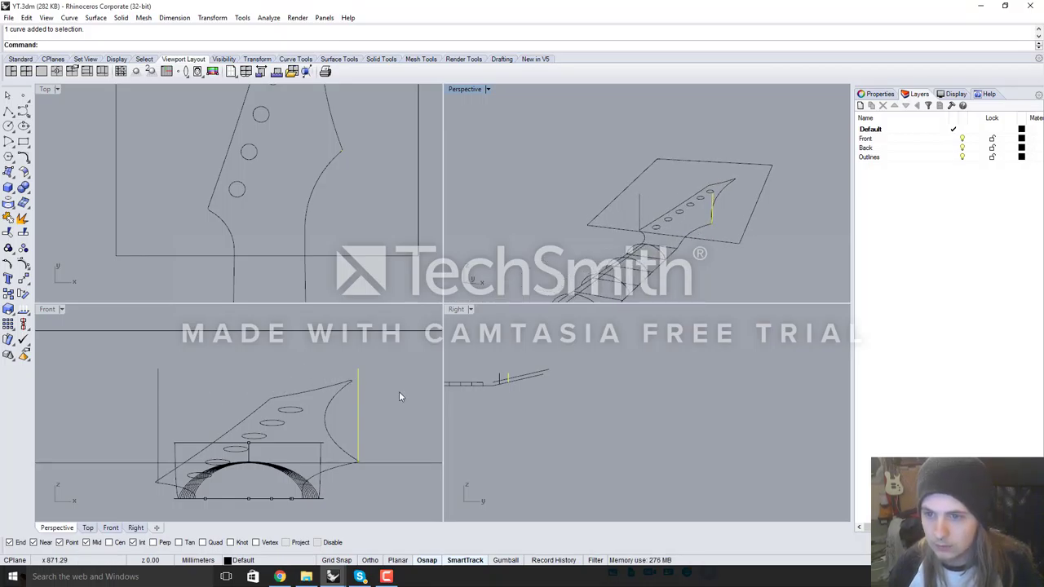
scroll(395, 384, "down", 5)
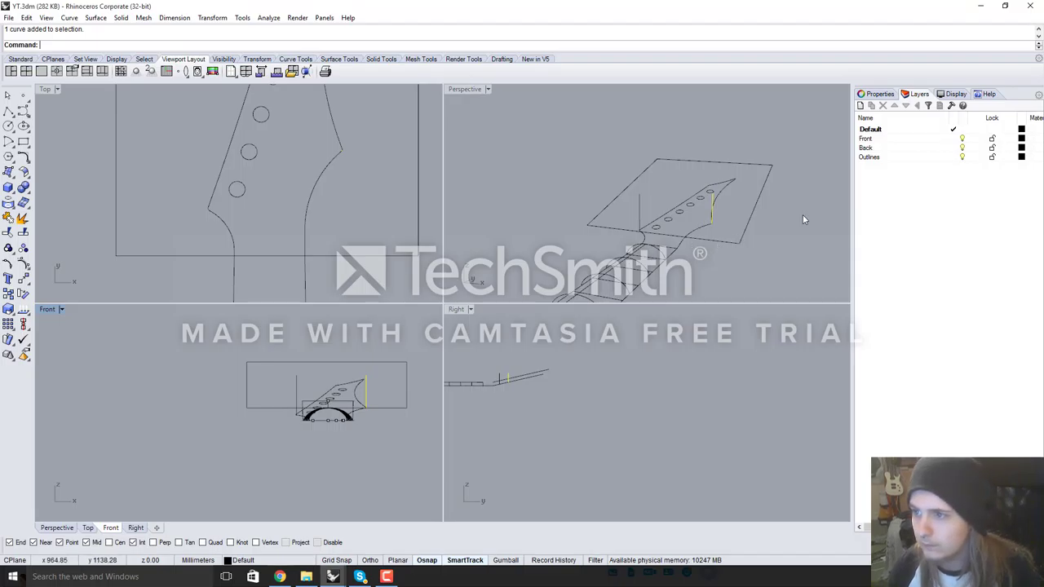
mouse_move(802, 216)
right_mouse_down()
mouse_move(773, 188)
mouse_move(789, 220)
right_mouse_up()
right_click(291, 351)
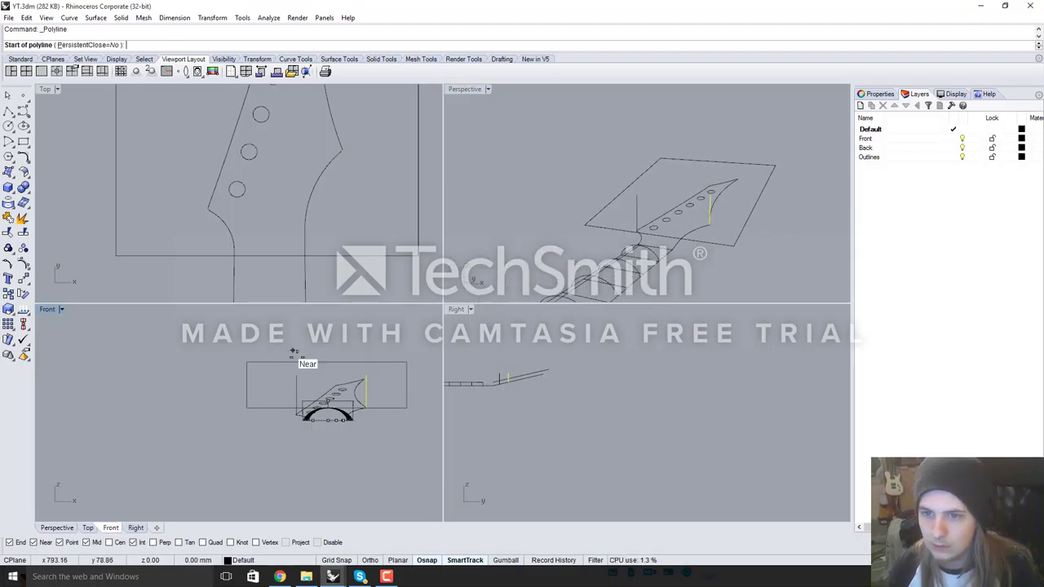
scroll(303, 360, "up", 6)
left_click(290, 389)
scroll(204, 380, "down", 6)
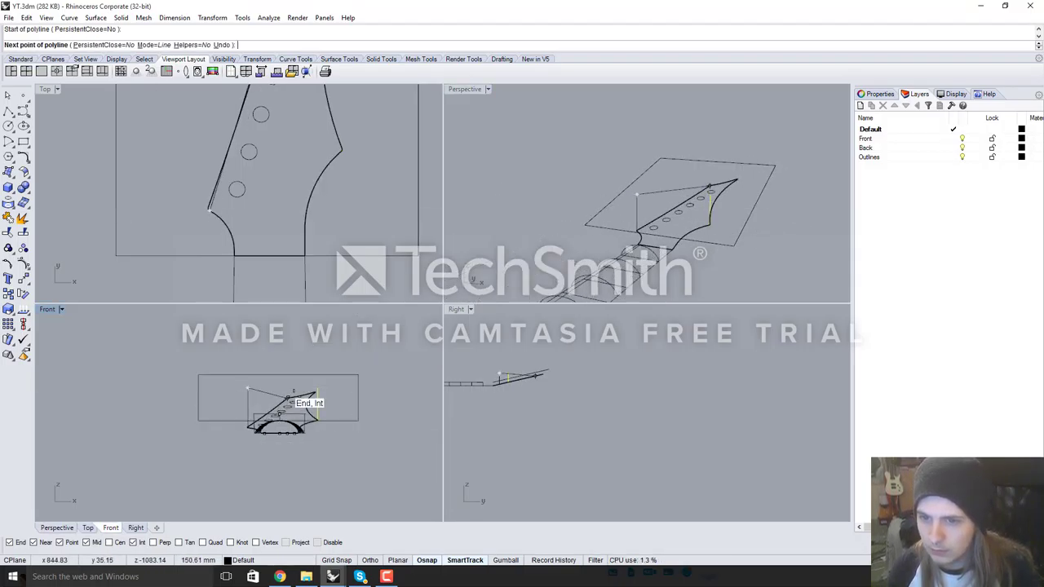
scroll(298, 392, "up", 6)
left_click(332, 380)
right_click(397, 389)
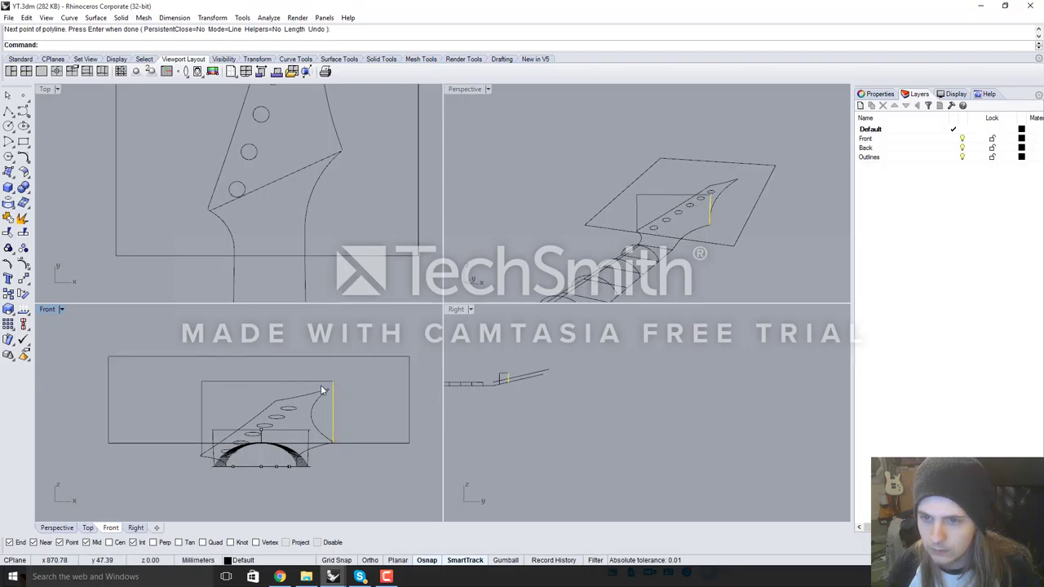
Draw an upright circle of about 43 mm radius, centred on the connecting line's midpoint and passing through its endpoint
right_click_drag(684, 263, 680, 242)
left_click(657, 199)
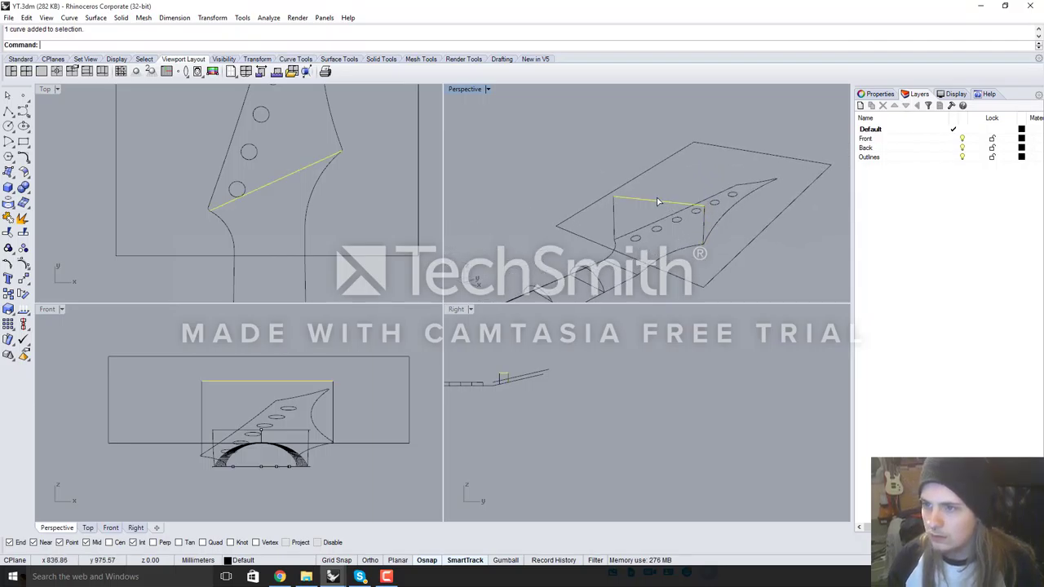
key("Escape")
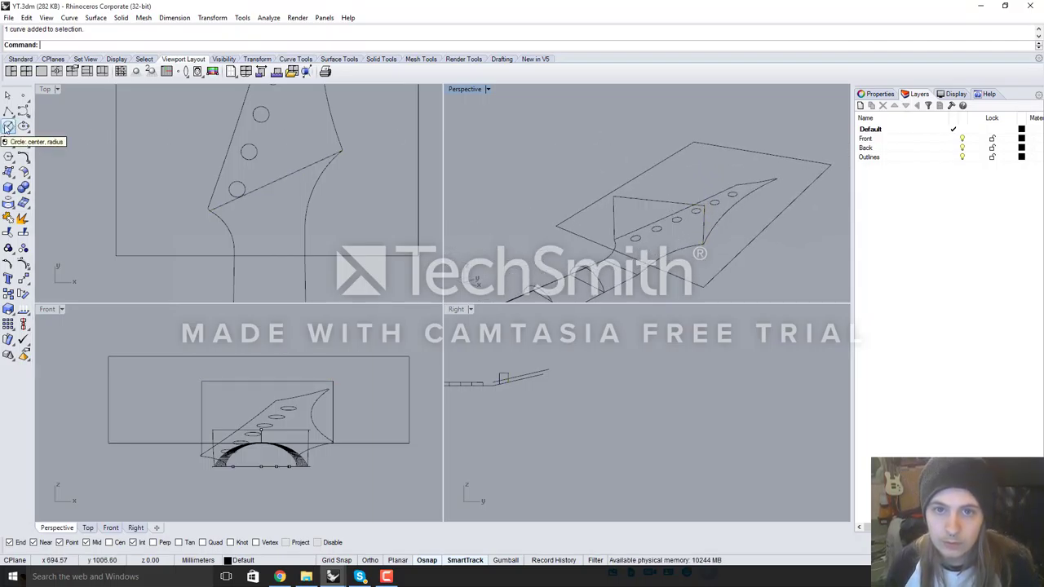
left_click(7, 126)
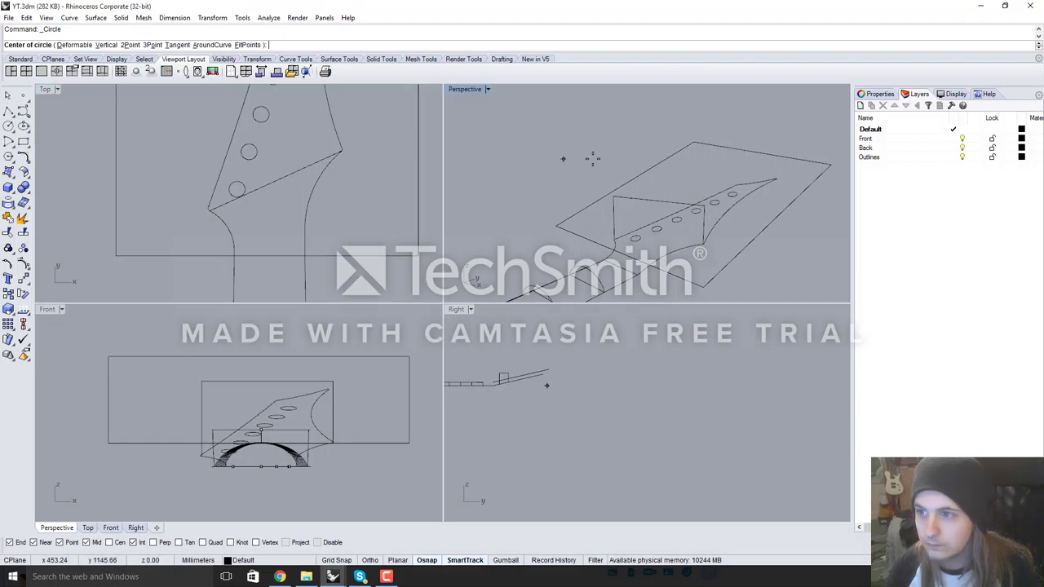
left_click(656, 199)
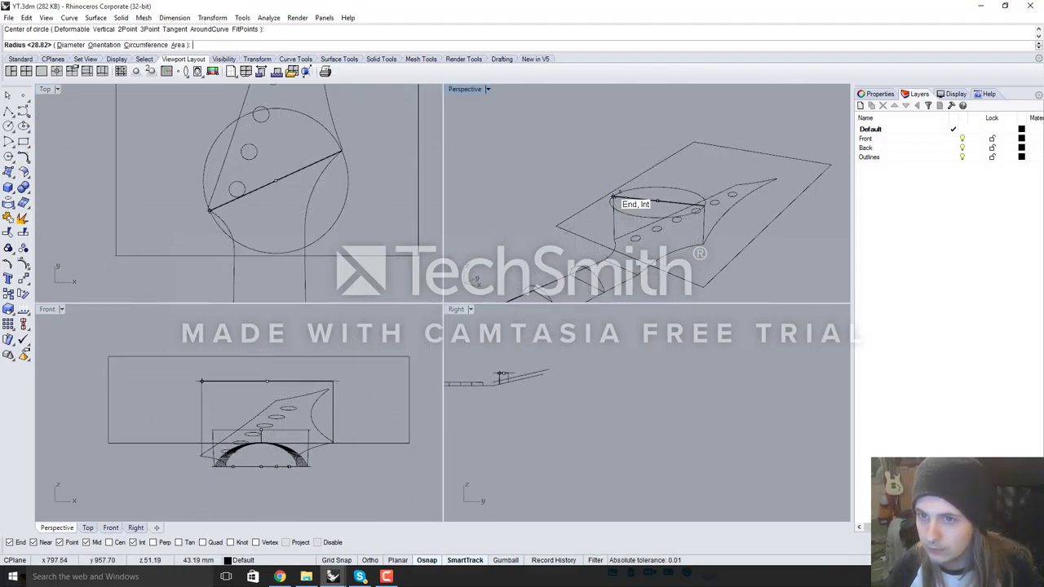
left_click(203, 381)
Split the upright circle with the connecting line and delete its lower half
right_click_drag(563, 187, 663, 209)
scroll(661, 205, "up", 5)
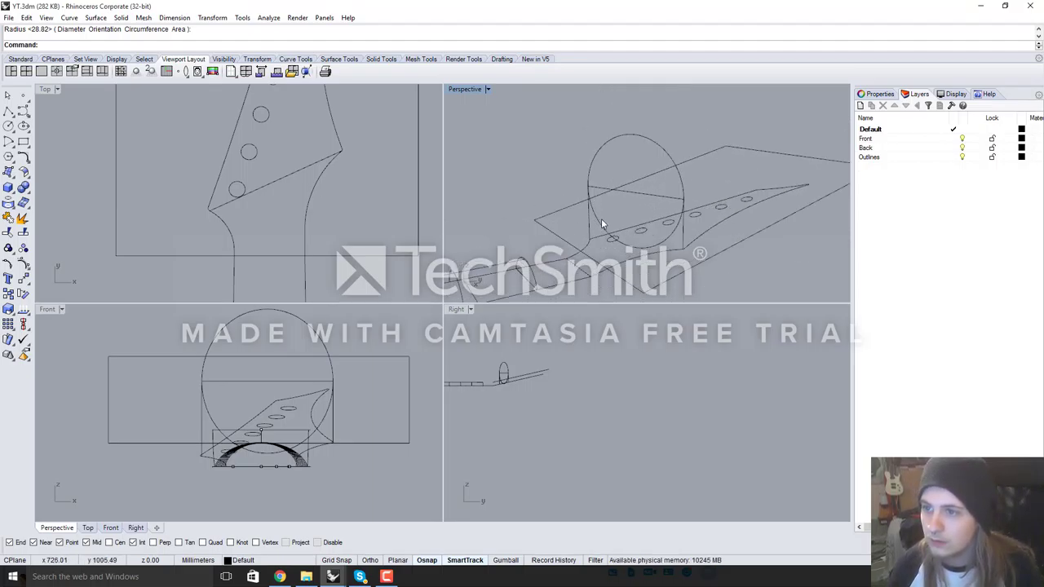
left_click(597, 224)
type("Spl")
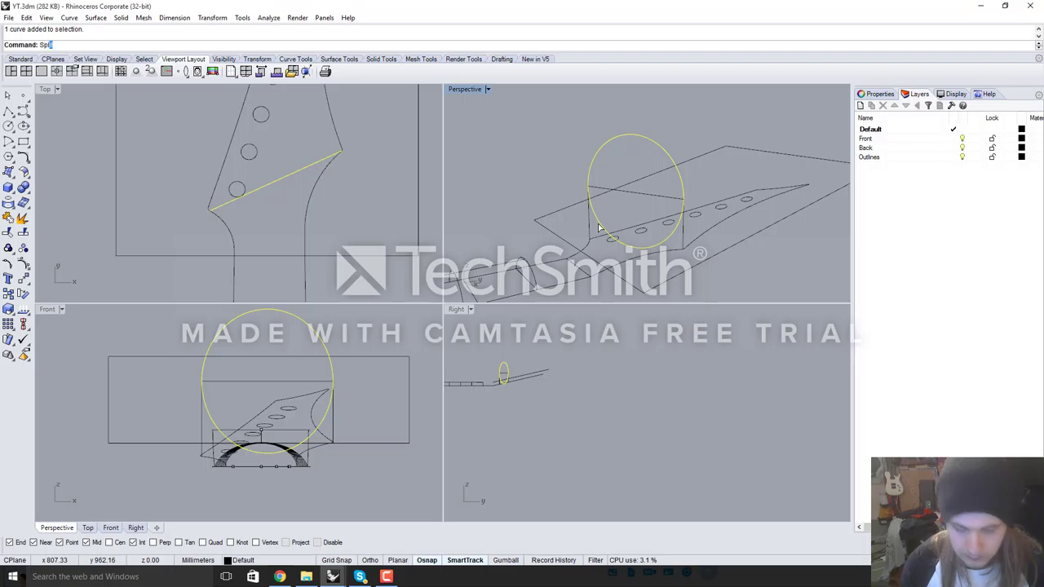
type("it")
key("Return")
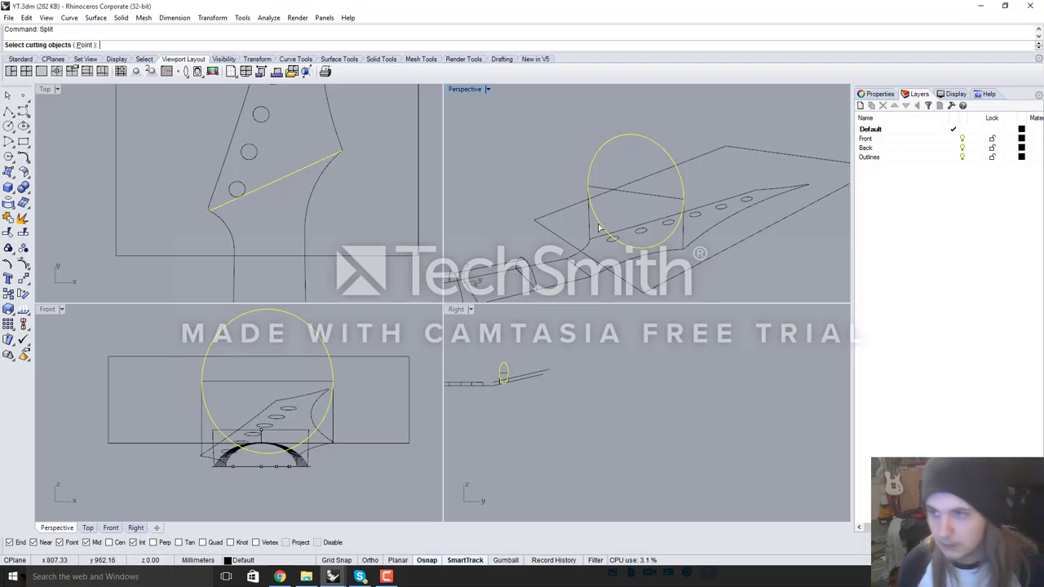
left_click(633, 194)
key("Return")
left_click(655, 246)
key("Delete")
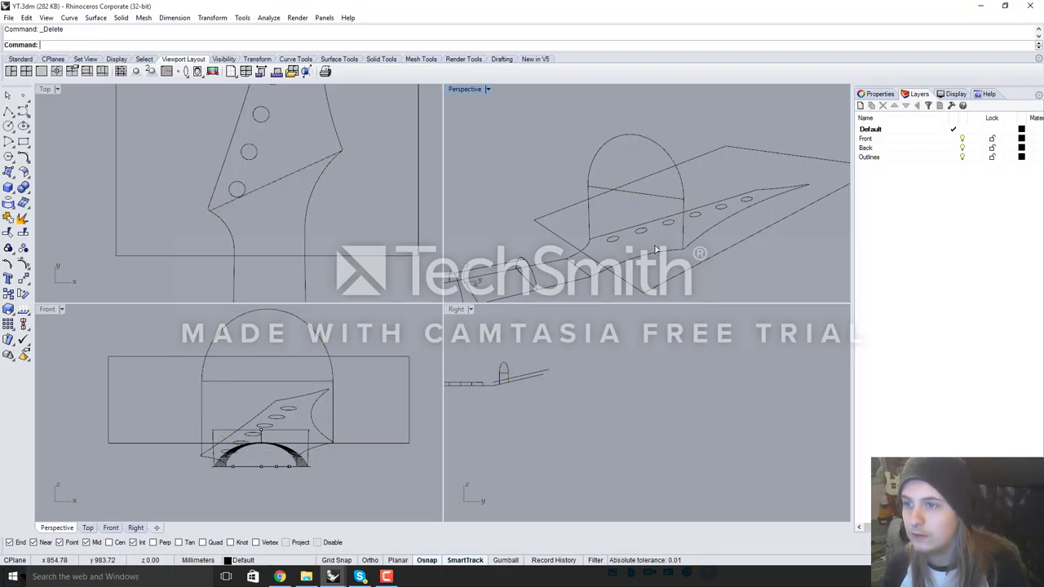
Delete the straight connecting line, and join the upper arc with the two vertical lines into one arch curve
left_click(637, 193)
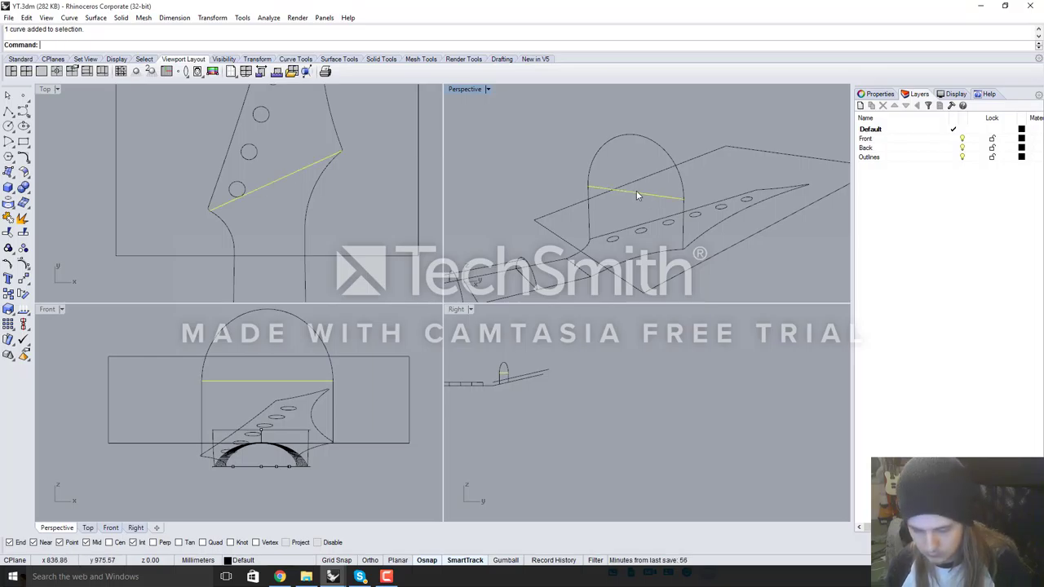
key("Delete")
left_click(627, 137)
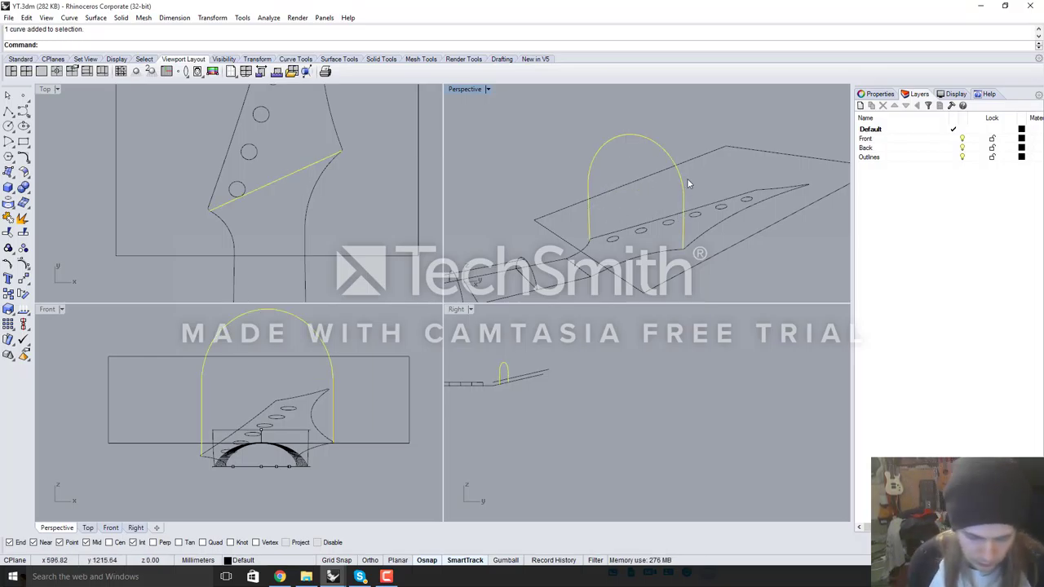
key("Return")
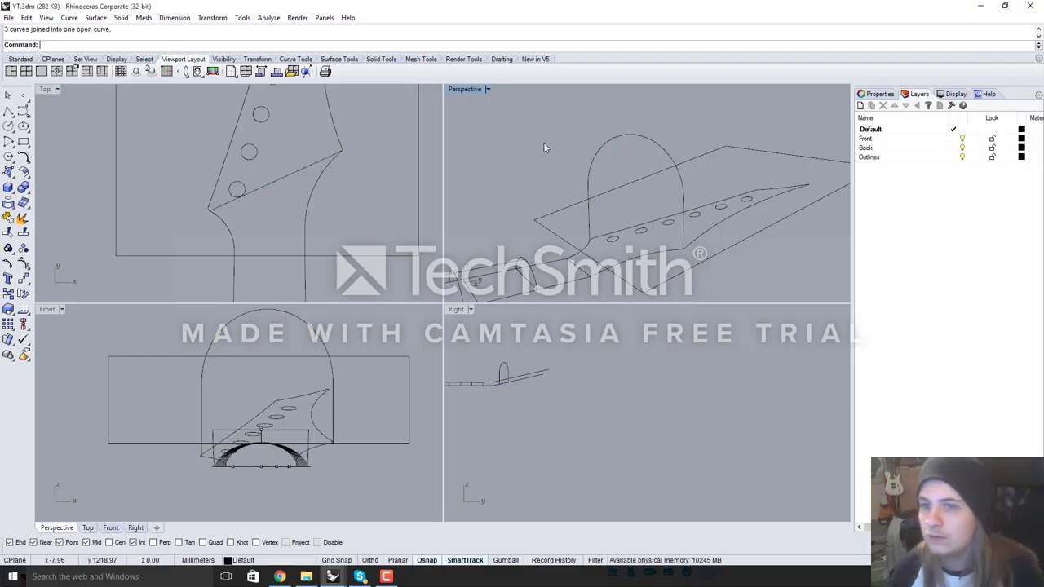
Draw a straight centreline polyline about 342 mm long, with Ortho on, from the top of the last neck cross-section past the headstock
right_click_drag(474, 204, 591, 238)
scroll(333, 203, "down", 4)
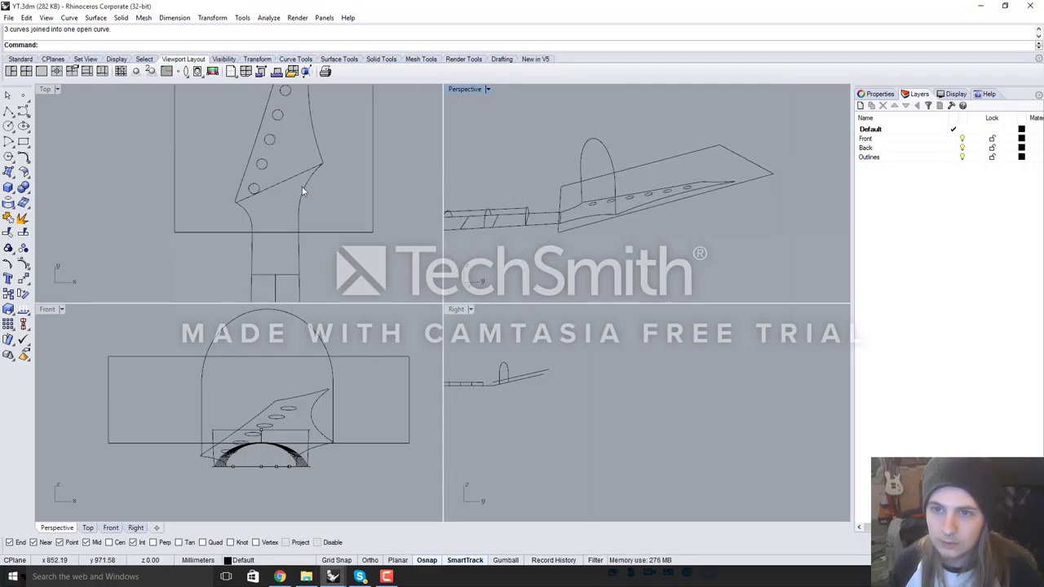
left_click(8, 110)
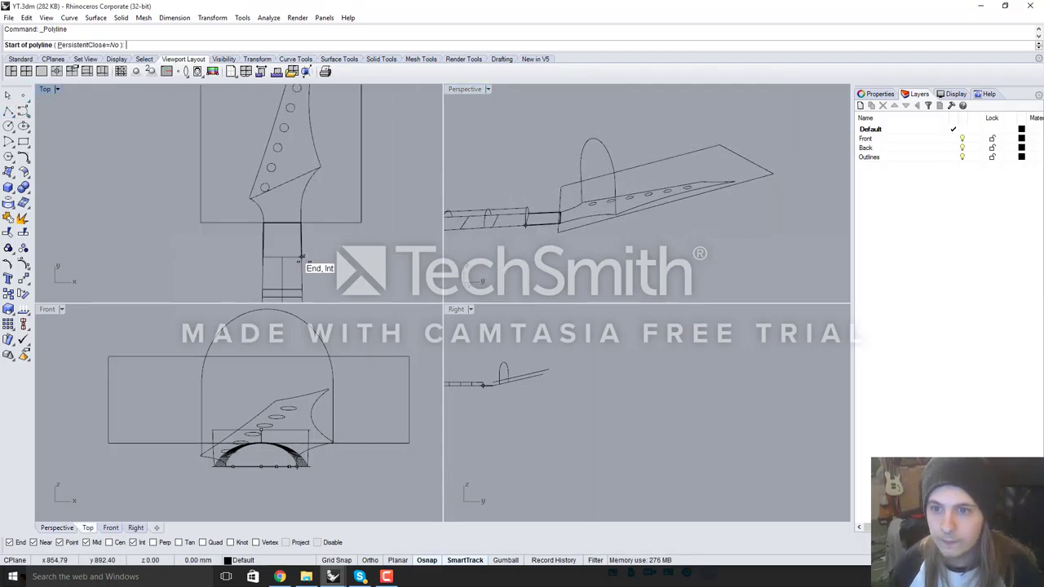
scroll(289, 245, "up", 4)
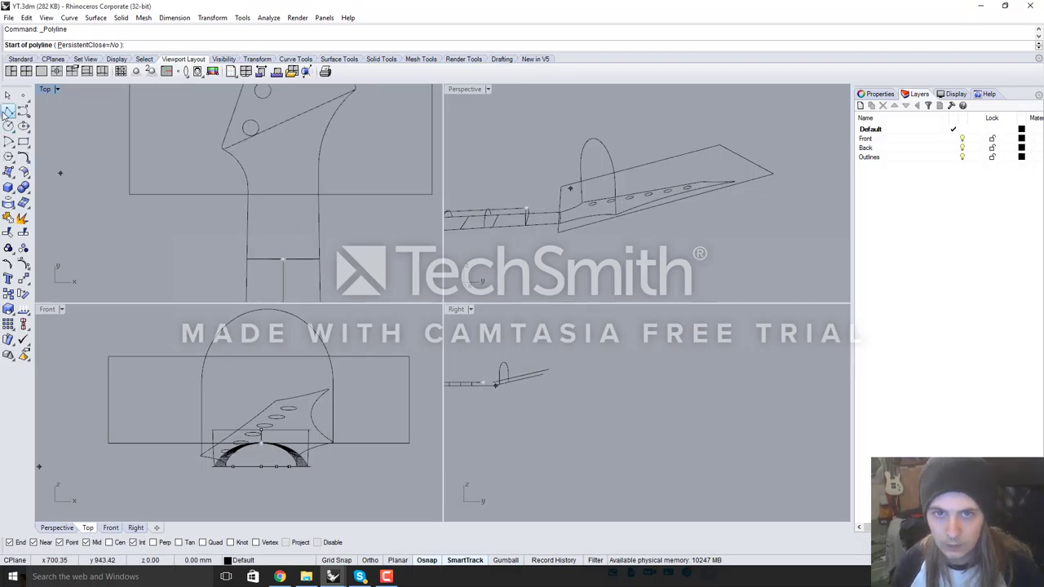
scroll(563, 186, "down", 5)
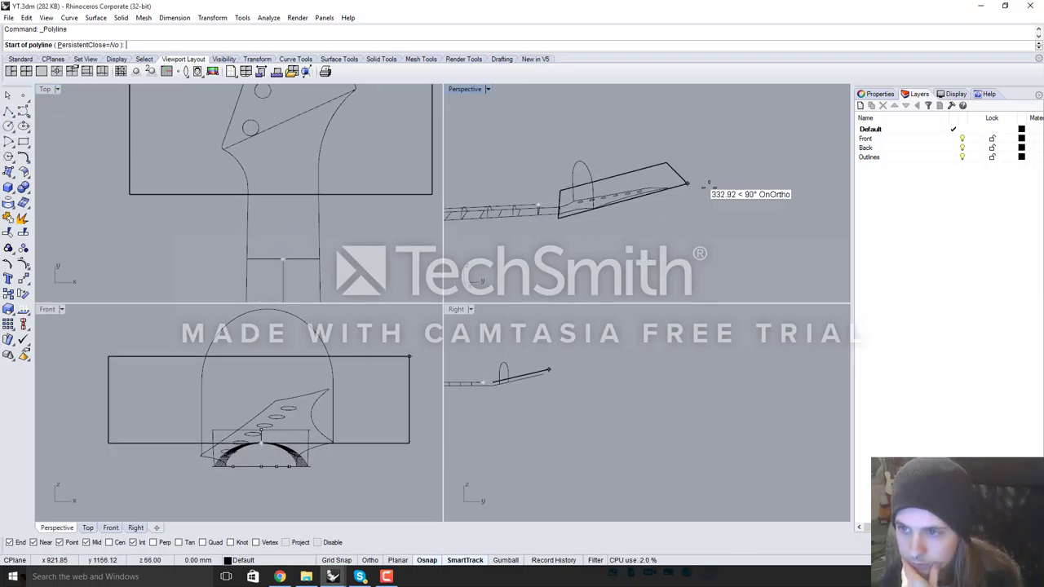
scroll(706, 184, "down", 11)
scroll(658, 204, "up", 7)
scroll(514, 189, "up", 5)
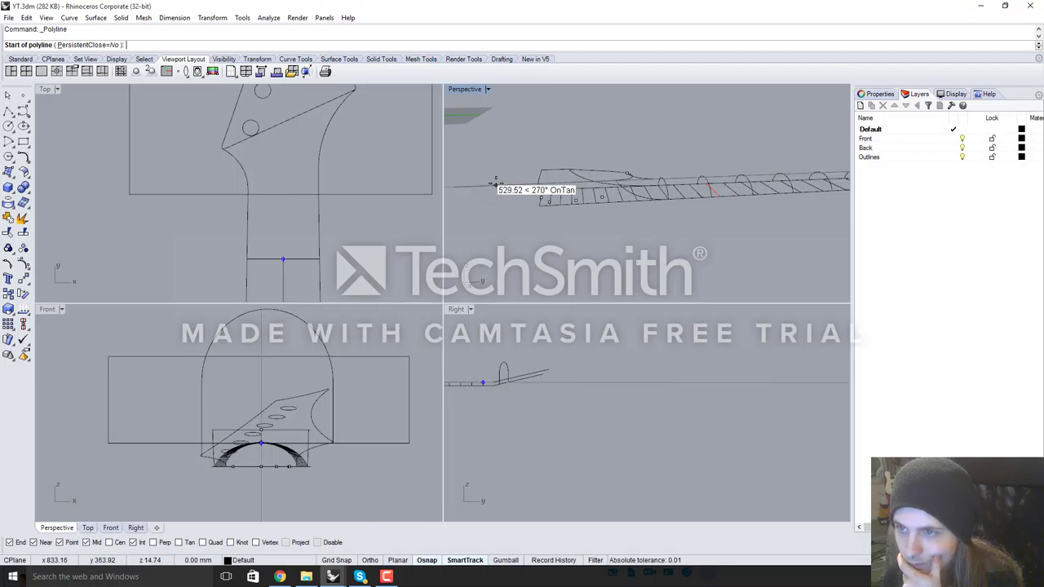
scroll(489, 184, "down", 6)
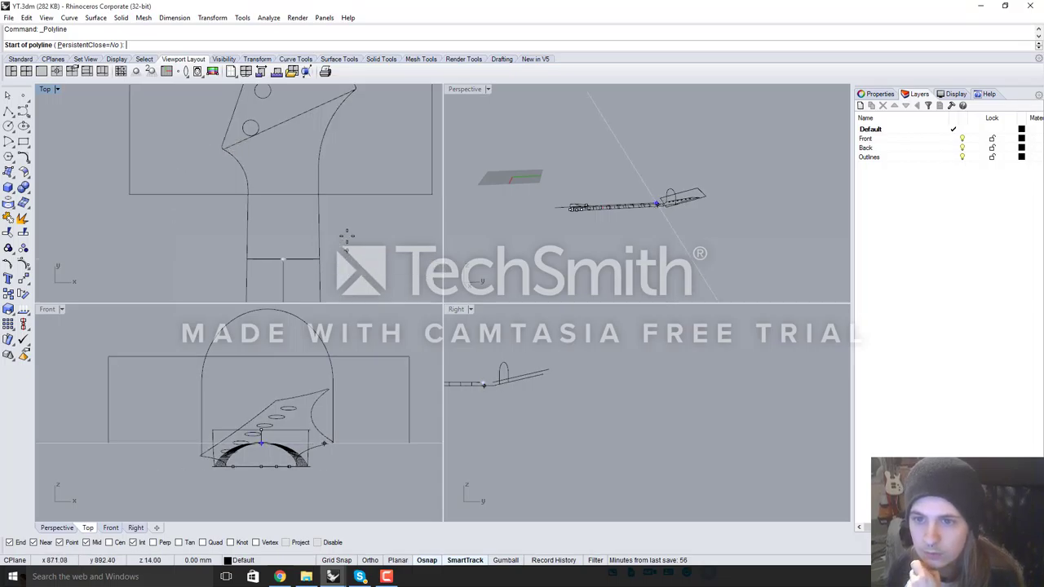
scroll(343, 222, "down", 2)
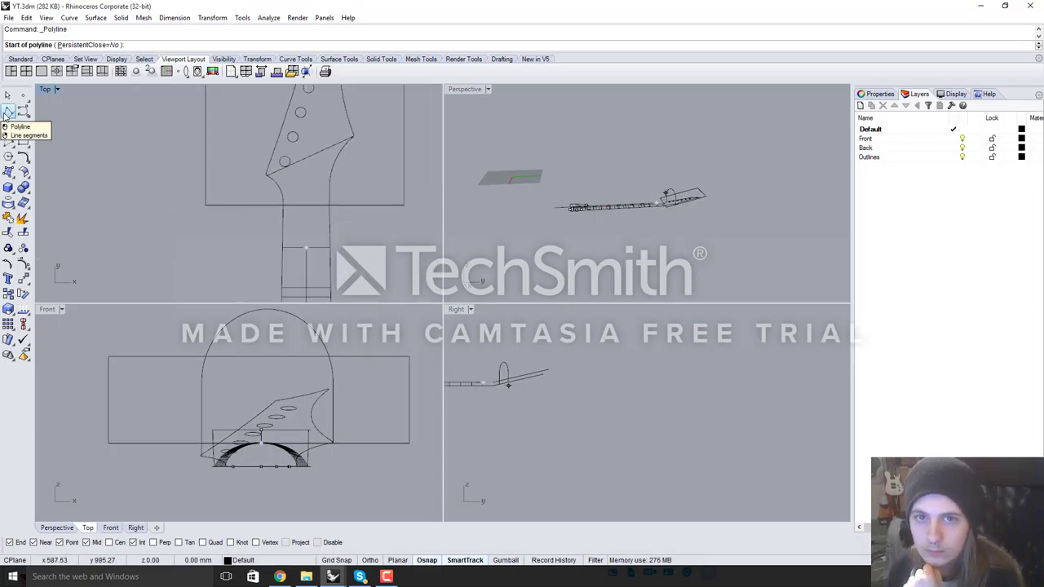
scroll(310, 253, "up", 4)
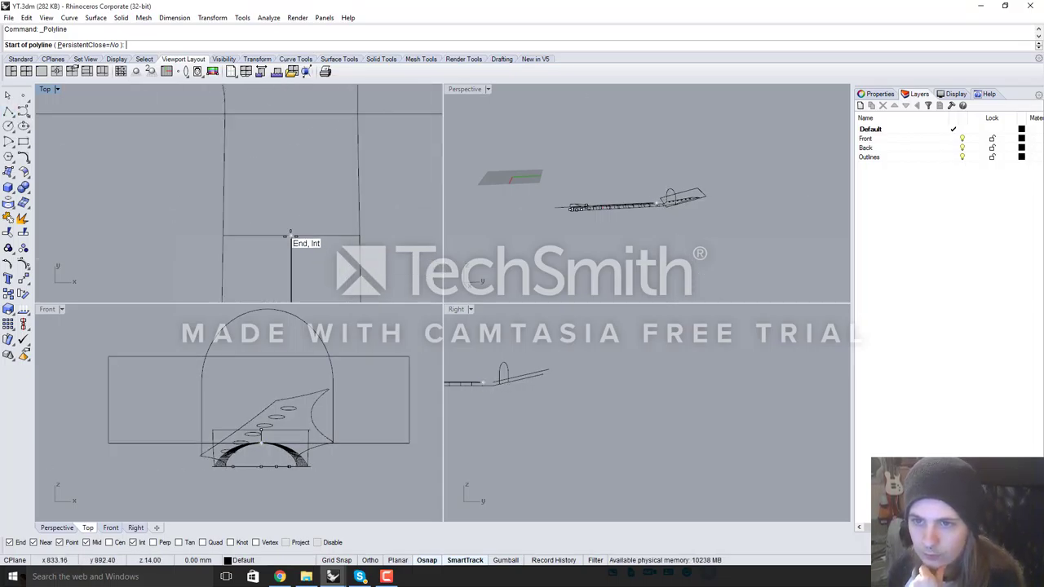
left_click(290, 236)
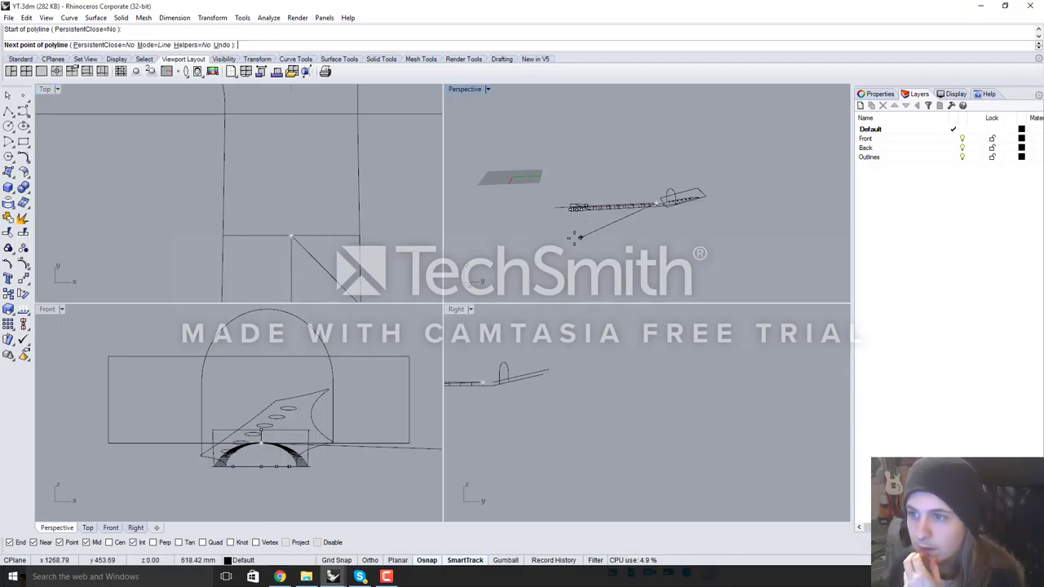
scroll(383, 271, "down", 2)
scroll(253, 251, "down", 3)
key("F8")
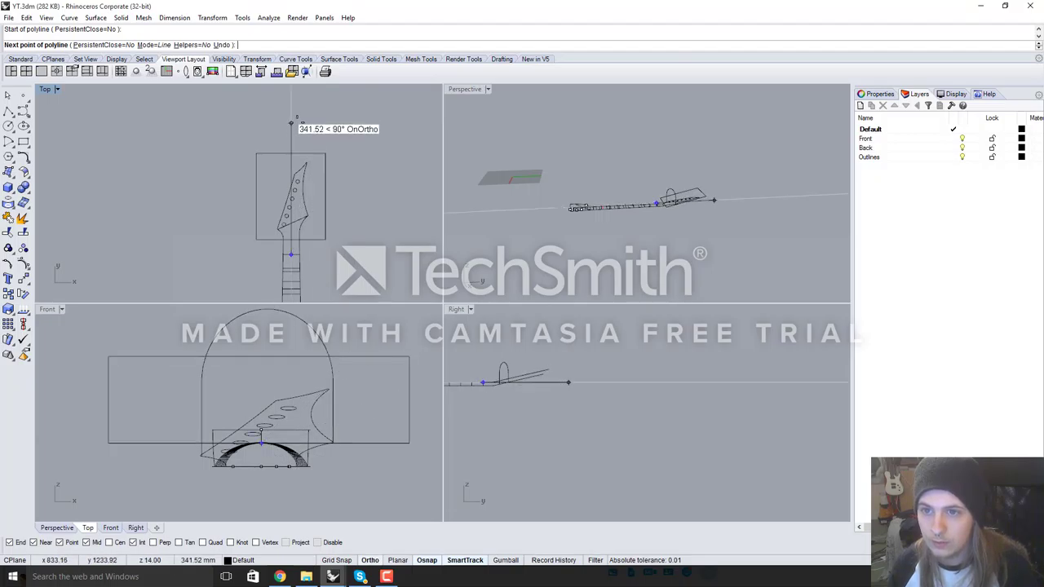
left_click(290, 121)
key("Return")
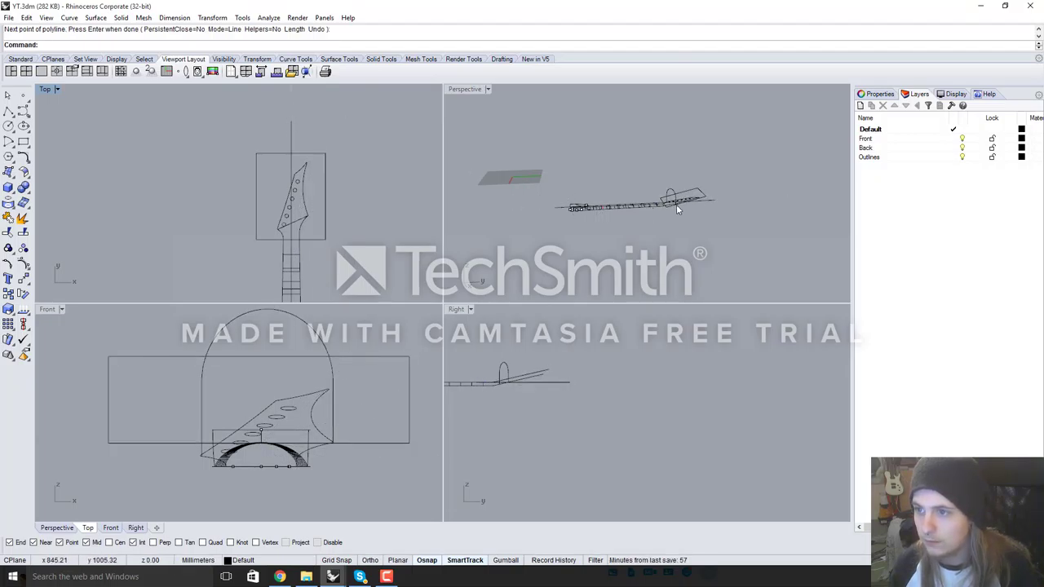
Place a point object on top of the arch, where the centreline crosses it in the Top view
scroll(676, 208, "up", 6)
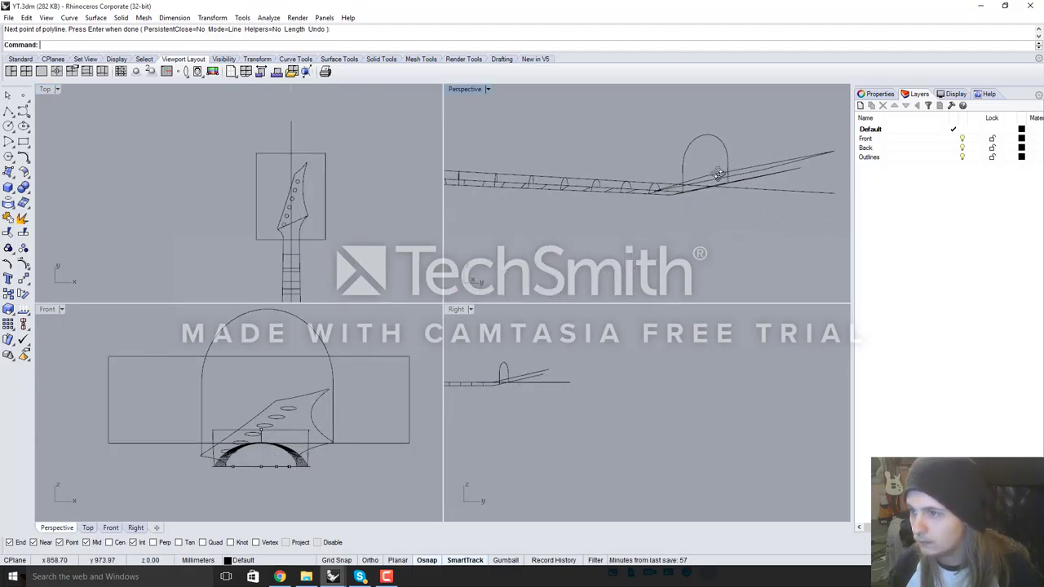
left_click(760, 188)
right_click_drag(760, 187, 677, 187)
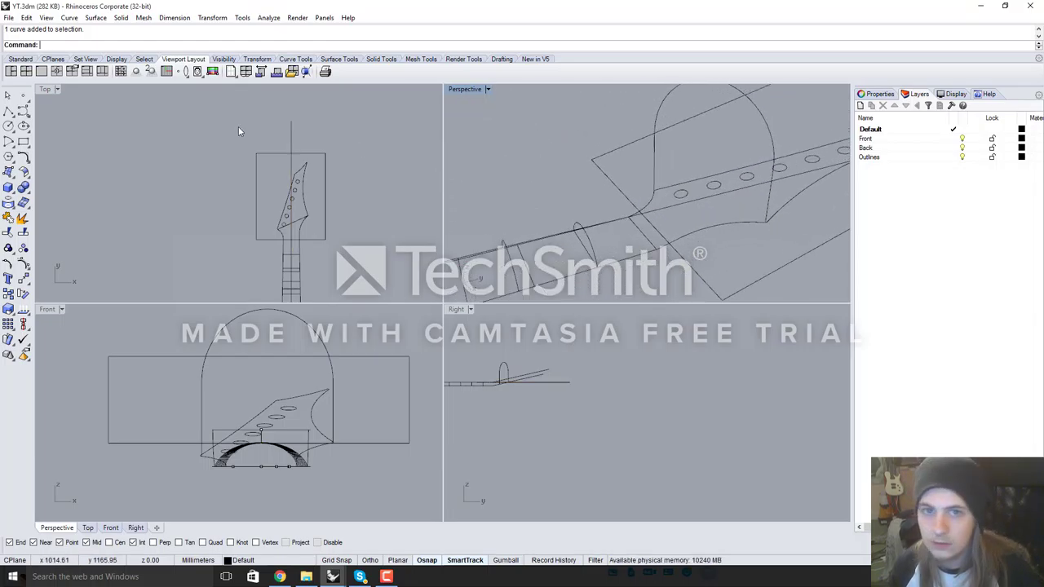
left_click(23, 96)
scroll(298, 163, "up", 5)
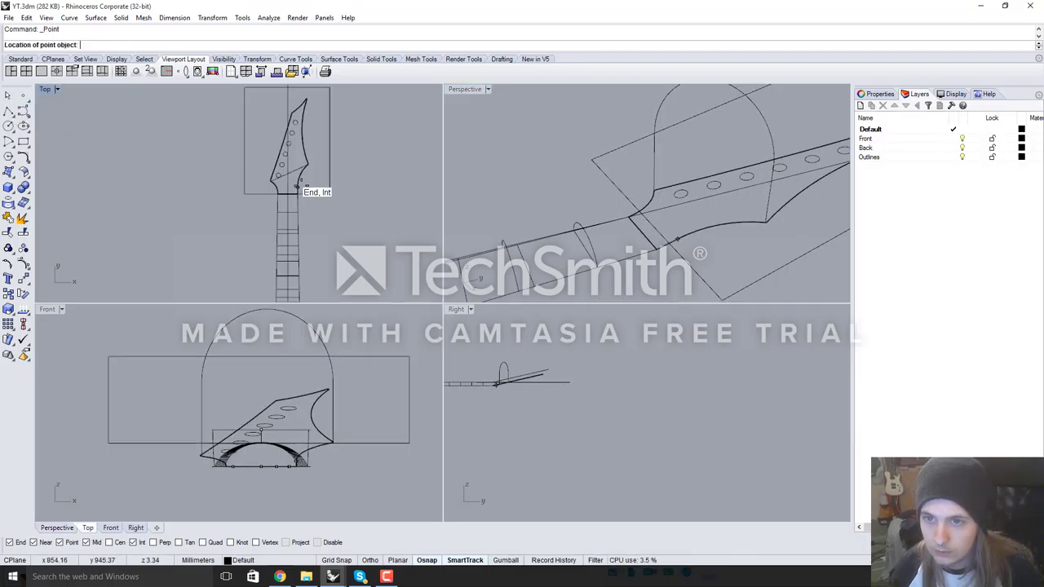
scroll(299, 189, "up", 6)
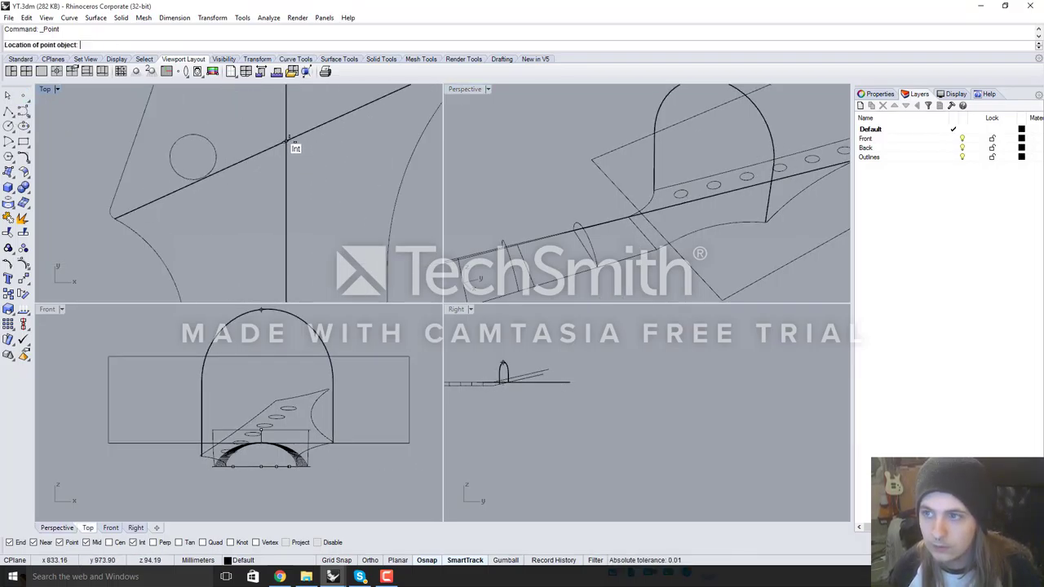
right_click_drag(583, 233, 645, 170)
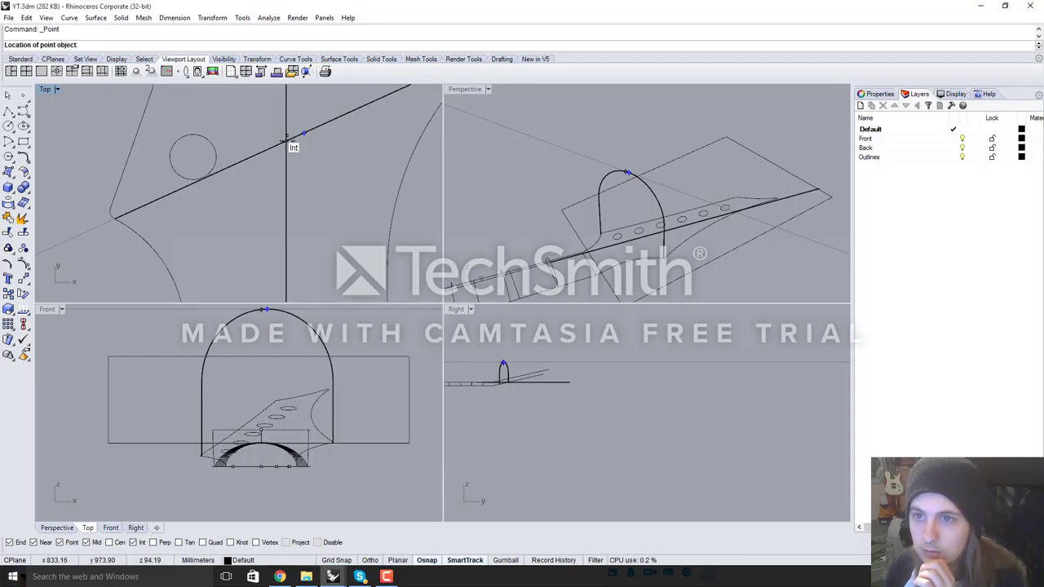
left_click(289, 141)
right_click_drag(620, 136, 690, 202)
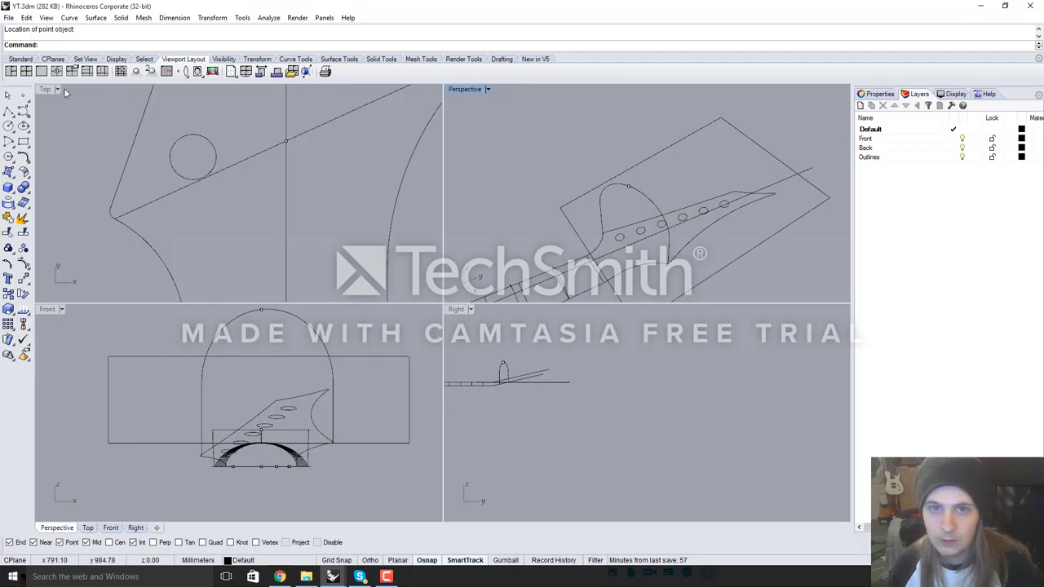
Draw a degree 3 curve from the arch's point via a control point on the centreline to the top of the last neck cross-section
left_click(23, 112)
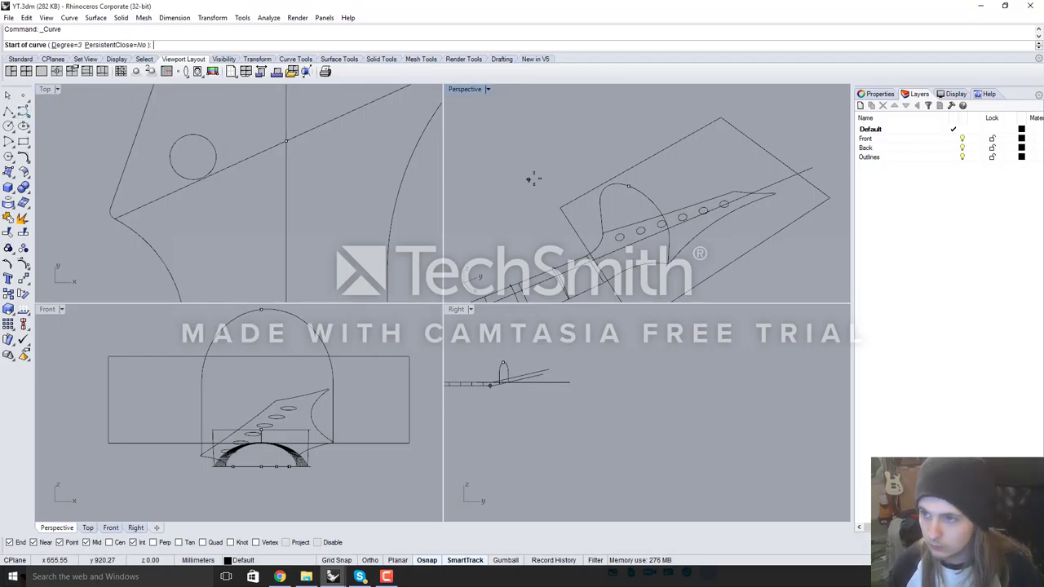
scroll(620, 190, "up", 6)
scroll(601, 192, "up", 4)
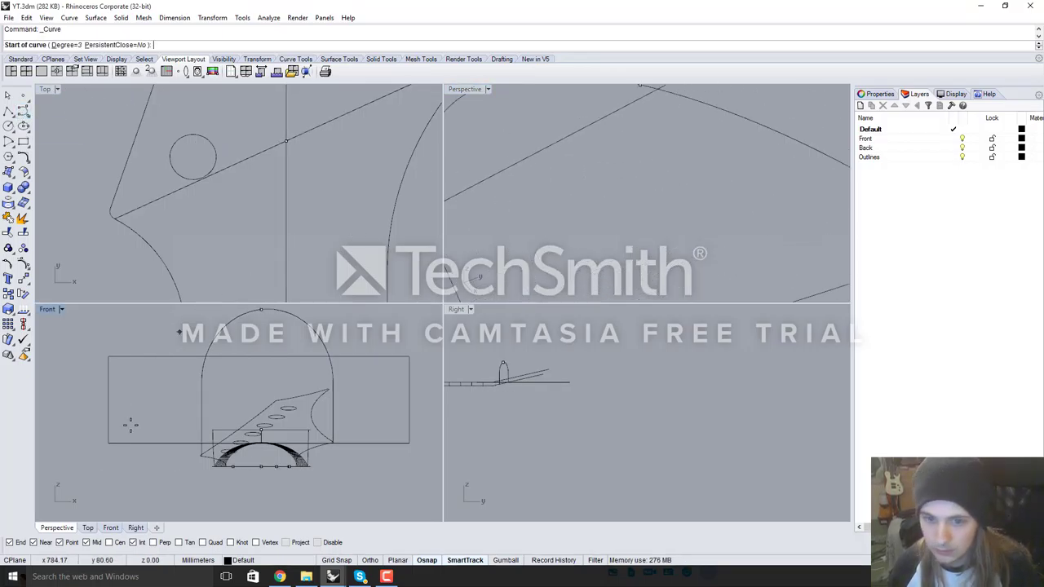
scroll(578, 210, "down", 9)
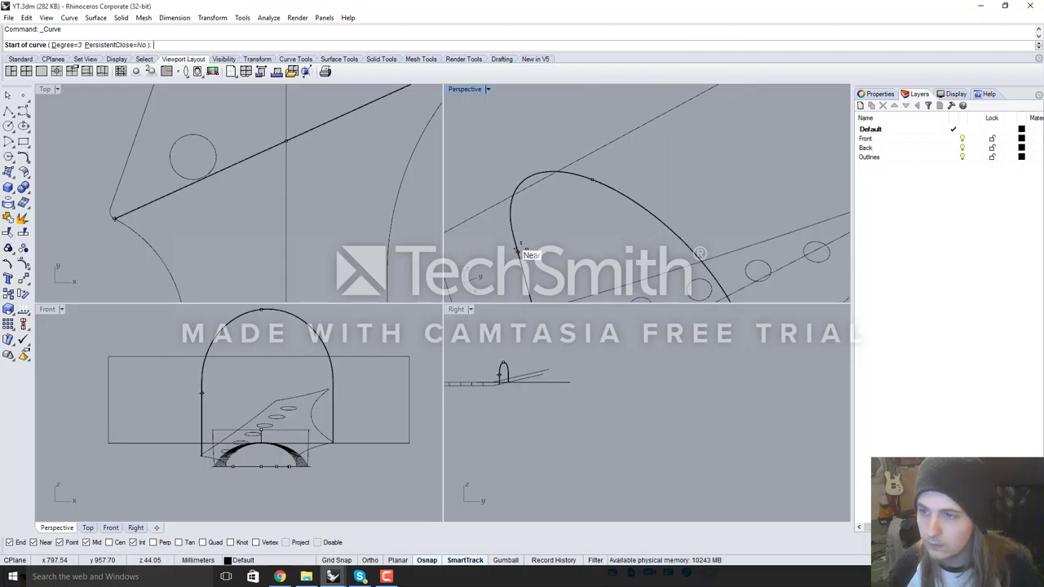
left_click(585, 184)
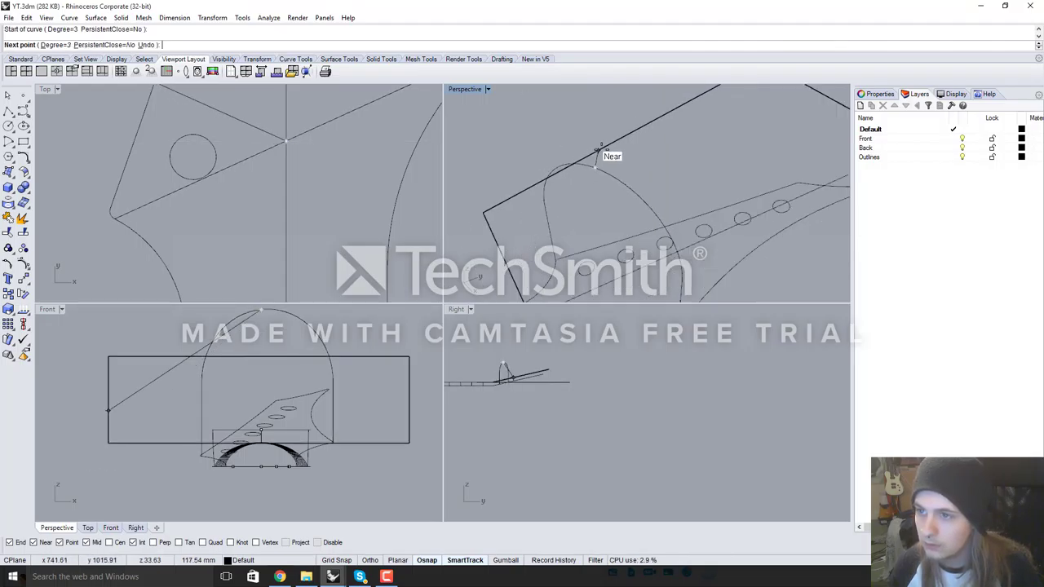
right_click_drag(611, 154, 586, 219)
scroll(584, 216, "up", 5)
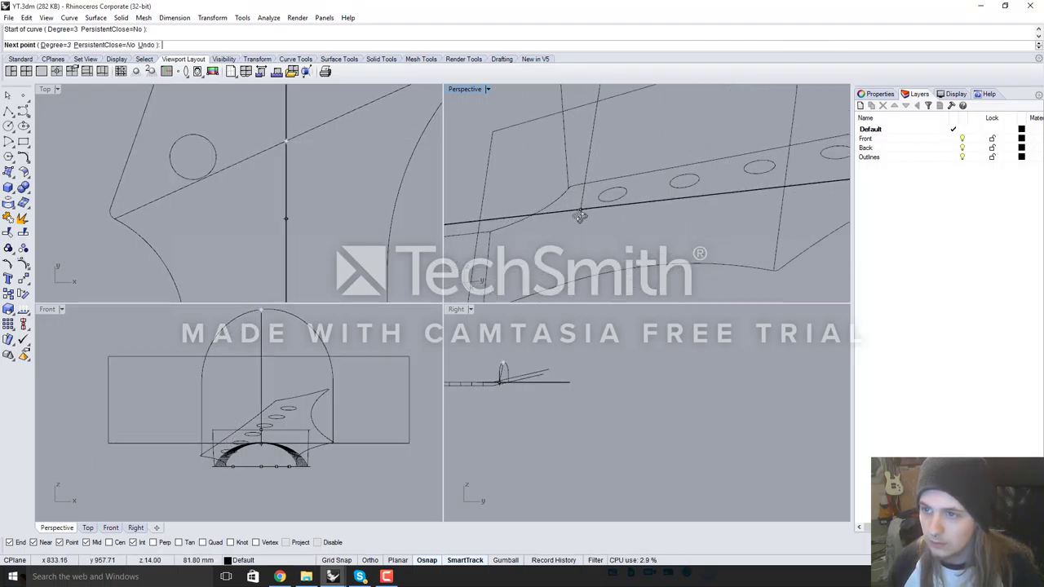
left_click(578, 209)
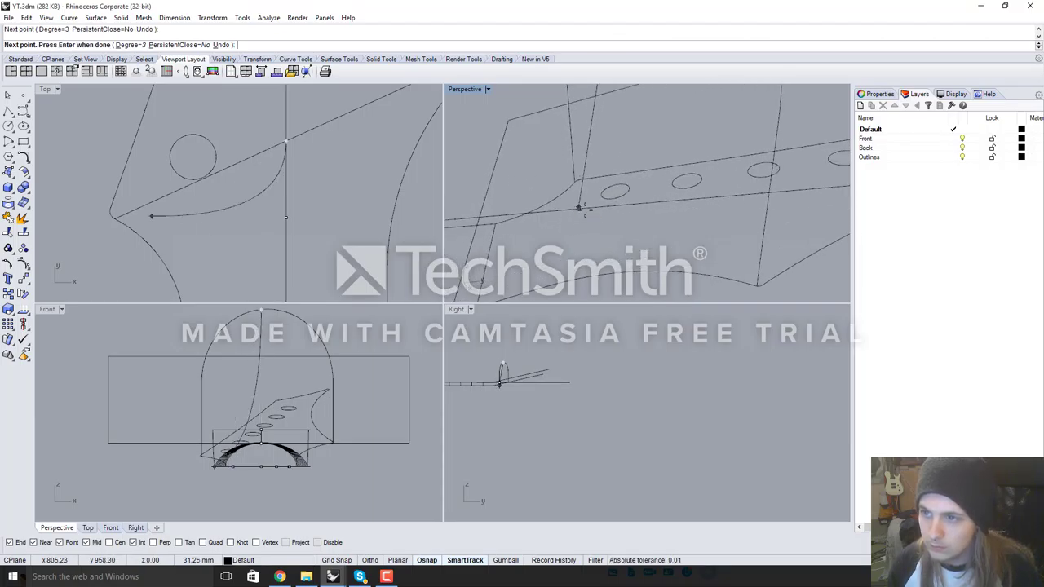
scroll(655, 220, "down", 7)
scroll(590, 242, "up", 3)
right_click_drag(545, 211, 541, 193)
left_click(542, 194)
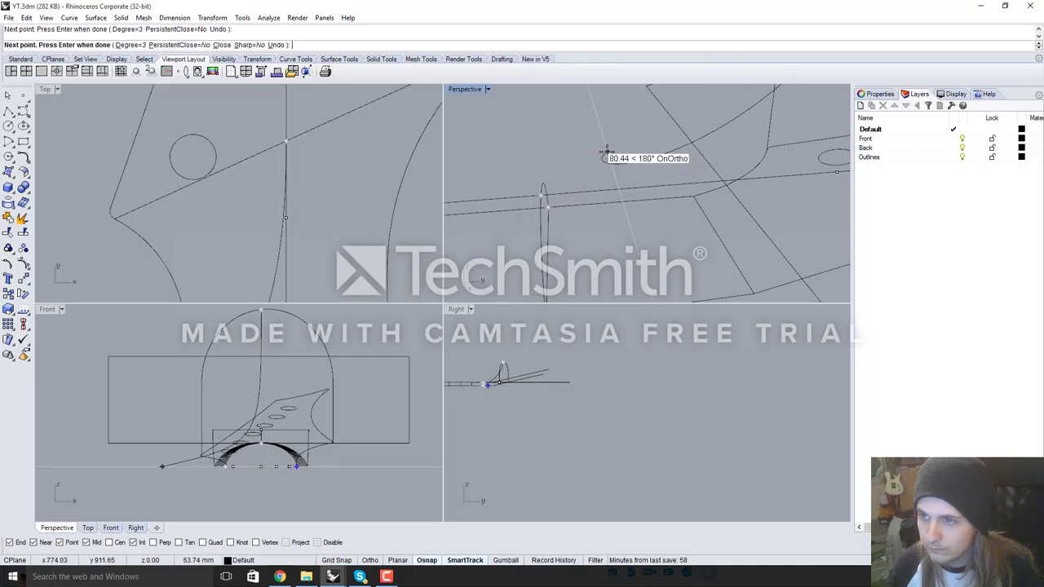
key("Return")
Examine the shape of the new transition curve between the neck and the arch from the side and in perspective
left_click(634, 174)
scroll(319, 239, "down", 3)
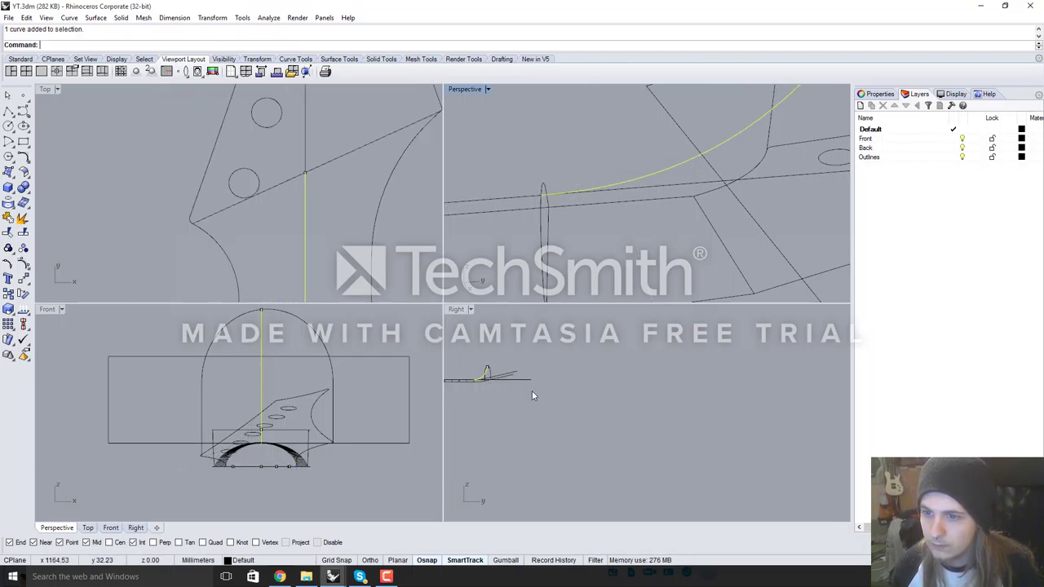
scroll(458, 374, "up", 15)
scroll(689, 396, "down", 9)
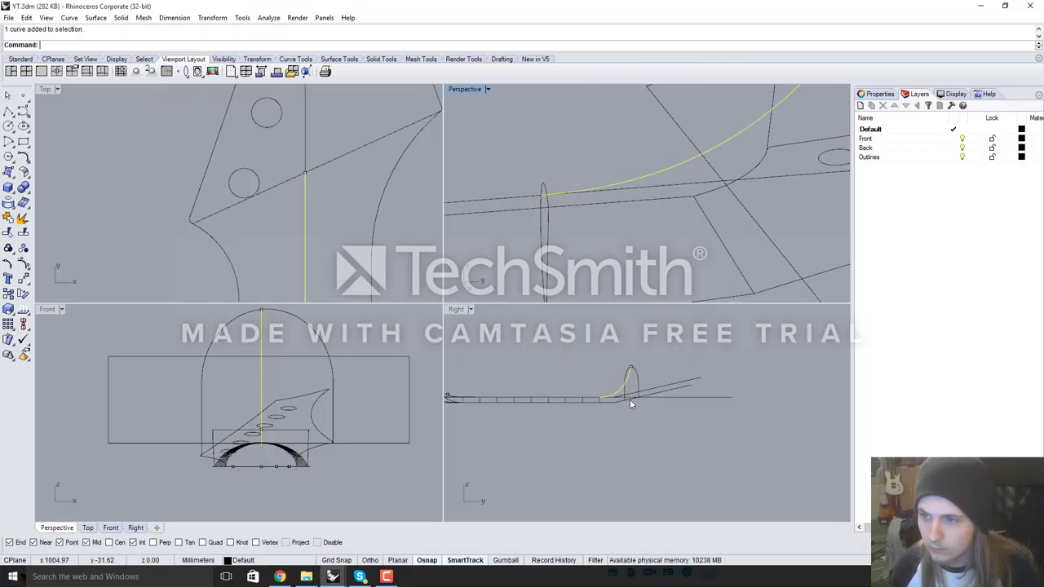
scroll(630, 399, "up", 5)
scroll(653, 200, "down", 3)
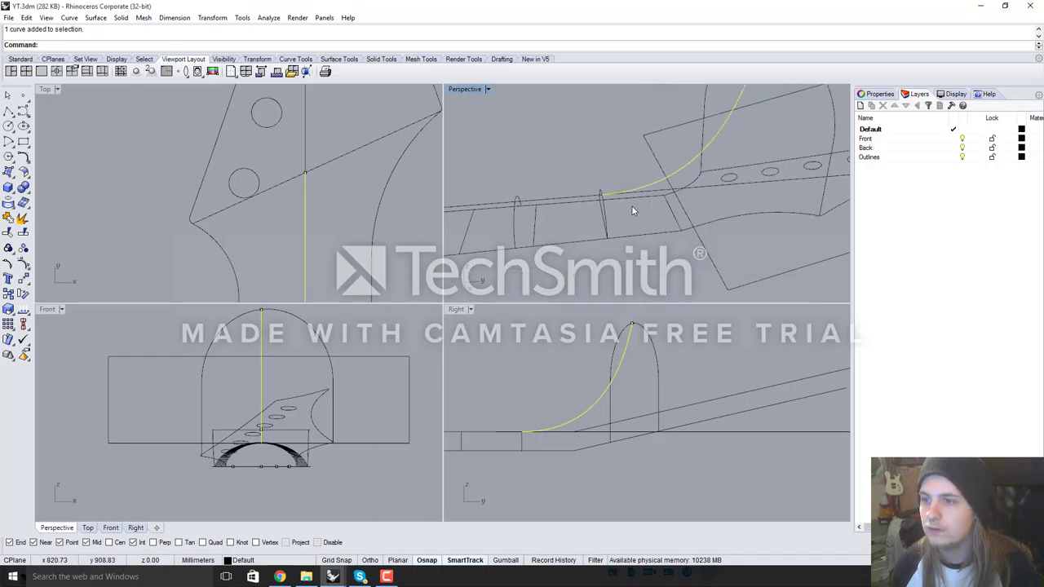
right_click_drag(632, 211, 693, 194)
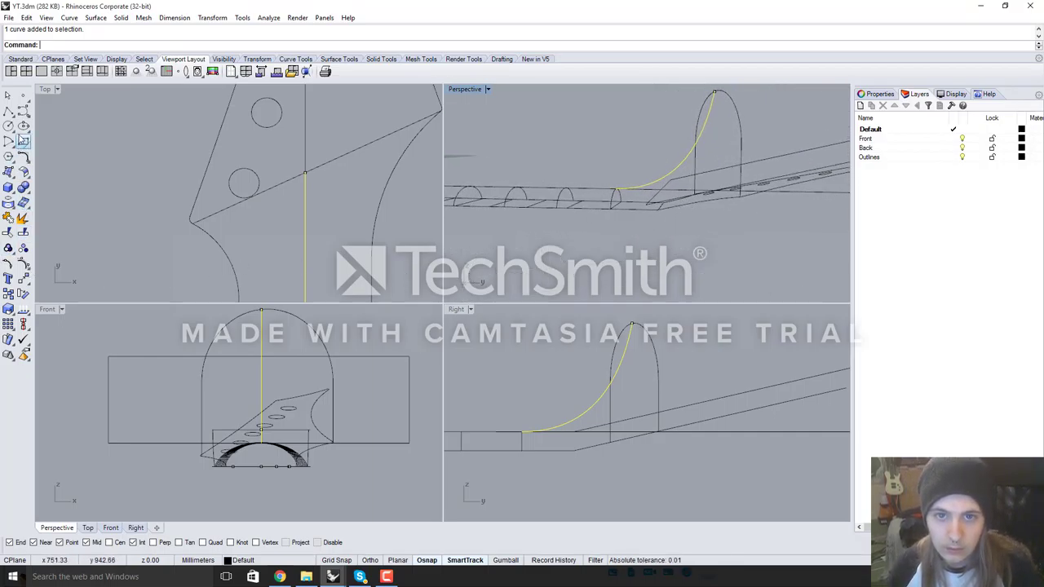
Turn on the transition curve's control points, move its middle point along the centreline towards the headstock, and turn the points off
left_click(24, 264)
scroll(616, 433, "up", 3)
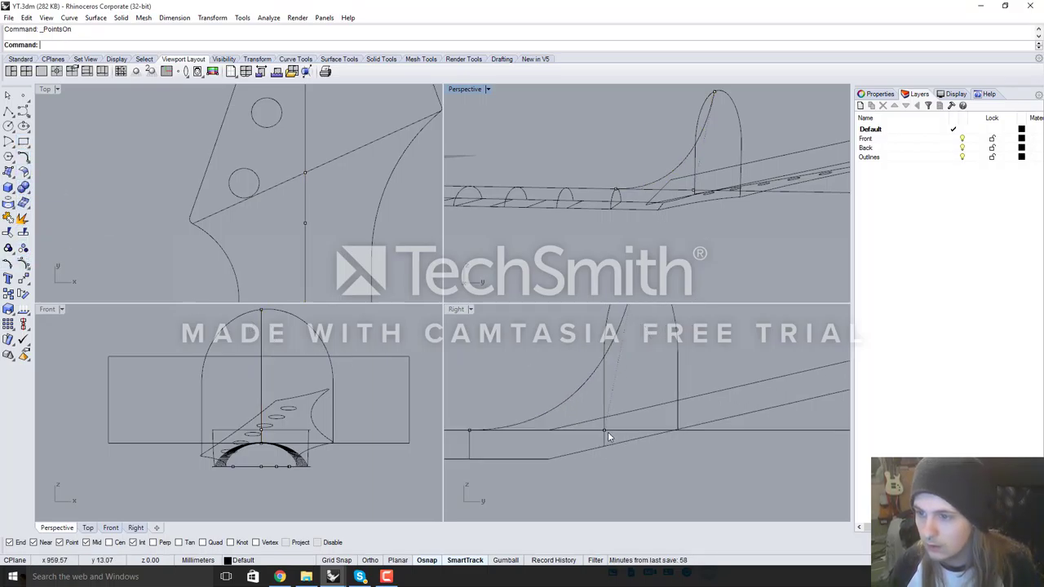
scroll(695, 201, "up", 5)
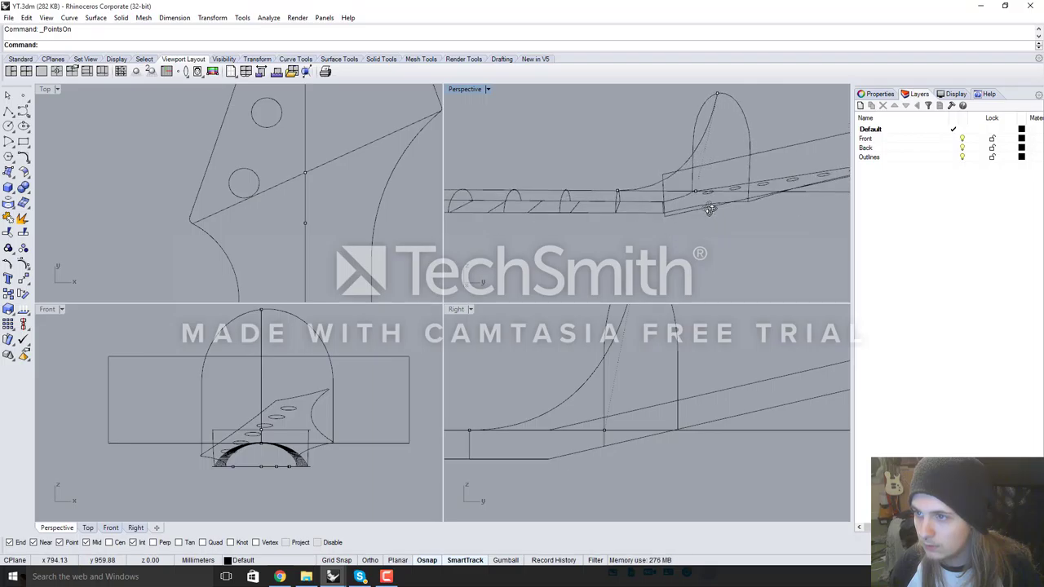
left_click(685, 194)
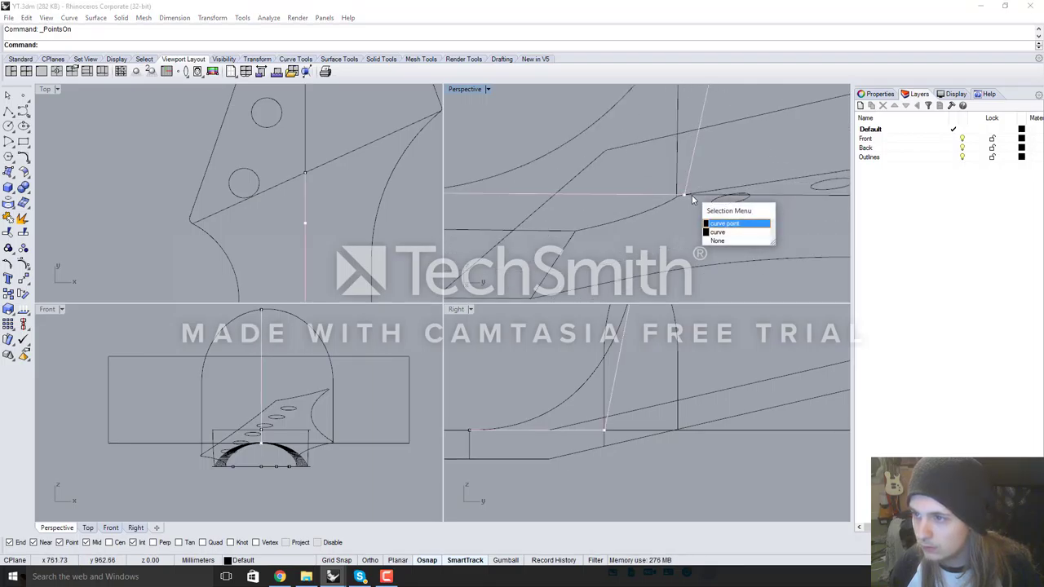
left_click(708, 223)
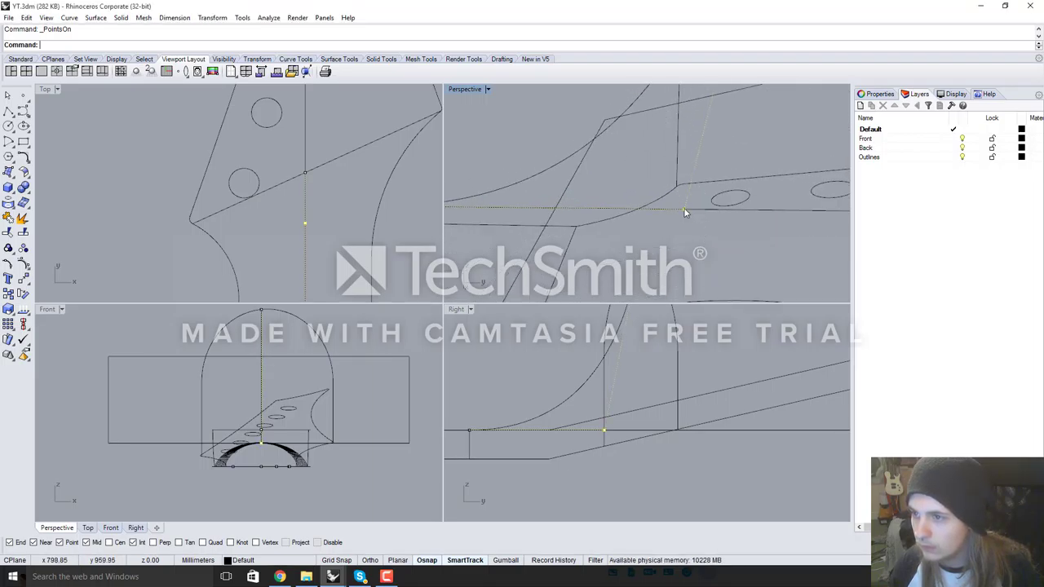
left_click_drag(685, 213, 742, 219)
right_click_drag(666, 269, 633, 242)
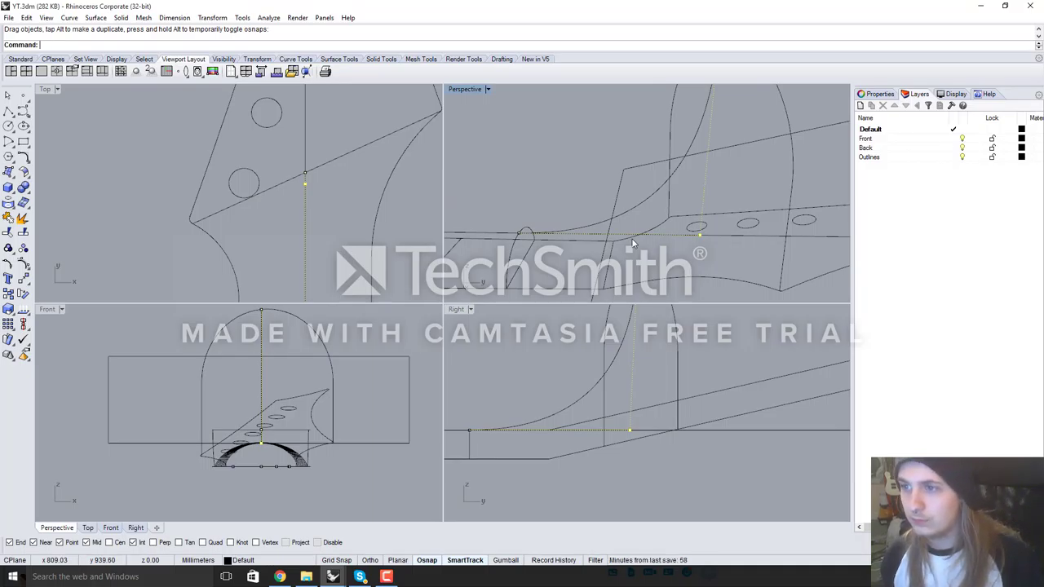
key("F11")
scroll(596, 216, "down", 5)
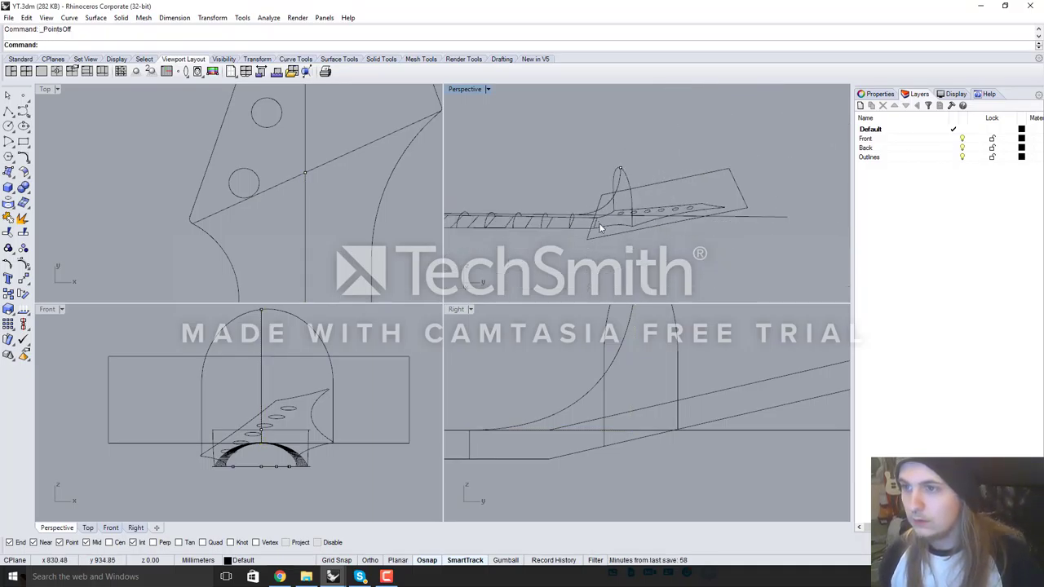
Draw a straight polyline from the headstock rectangle's neck-side corner along its long edge to the edge's midpoint
right_click_drag(599, 222, 726, 238)
left_click(742, 233)
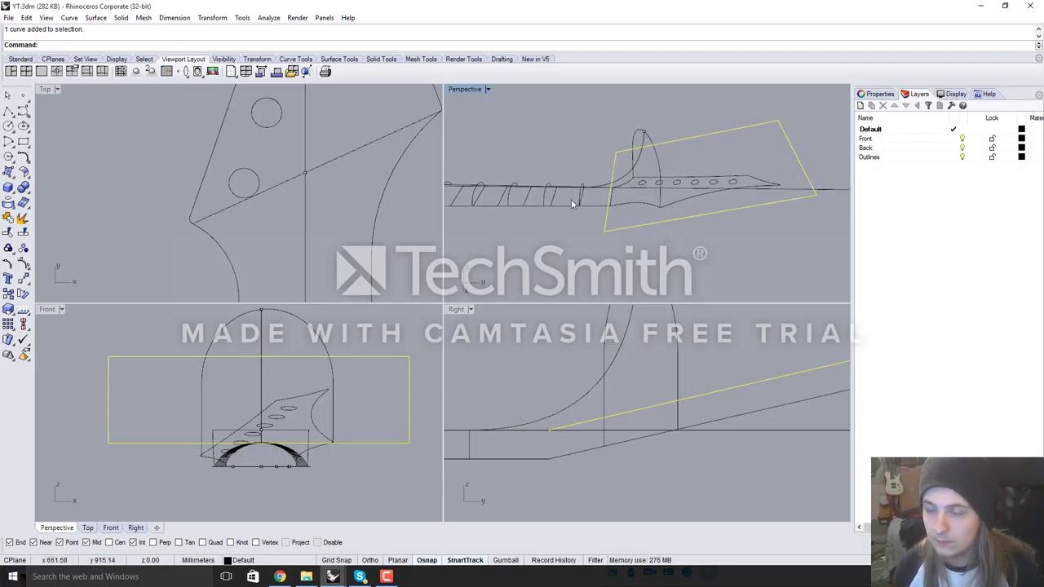
left_click(9, 112)
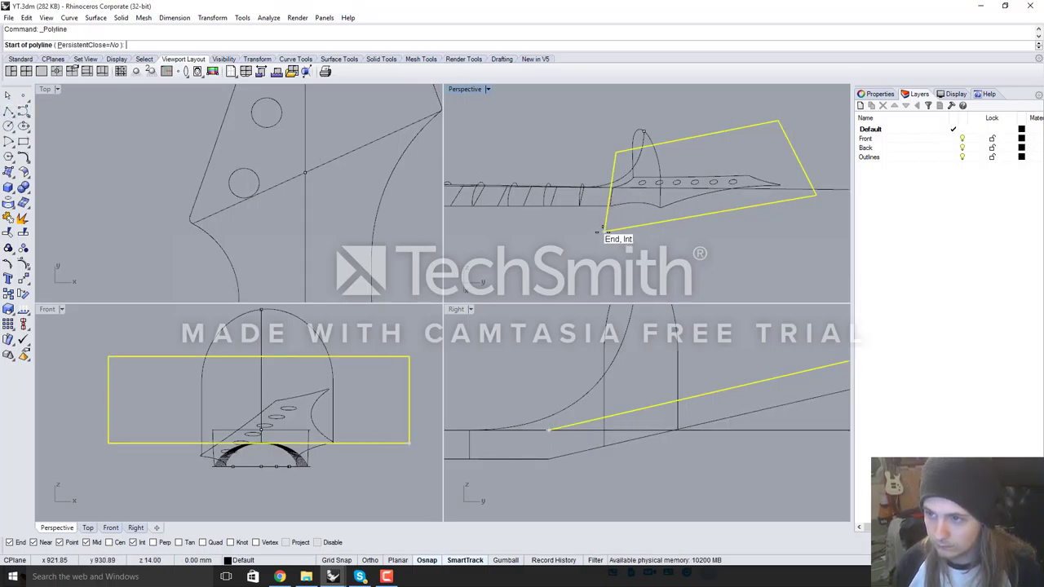
left_click(604, 231)
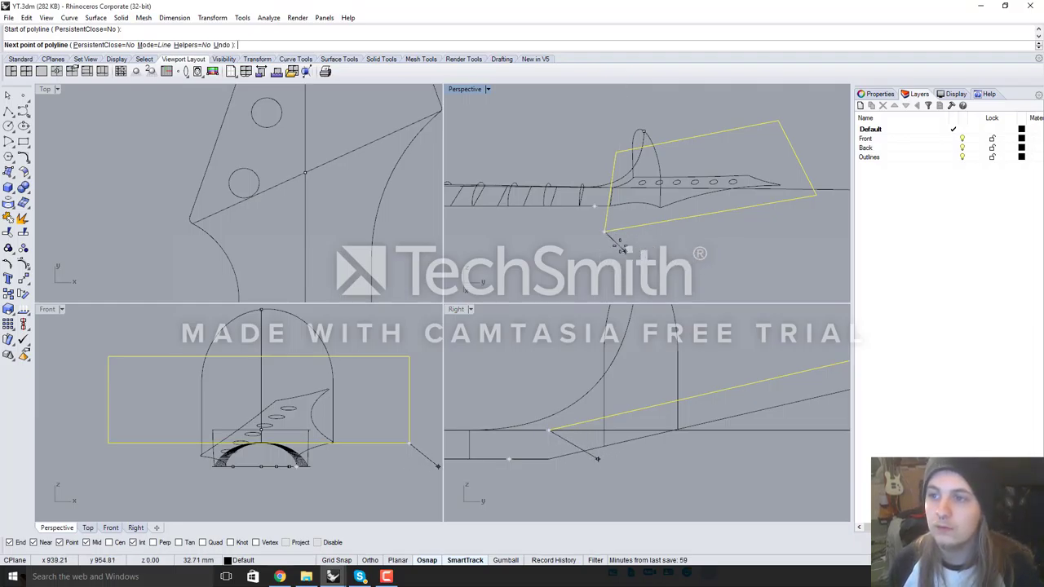
left_click(706, 215)
key("Return")
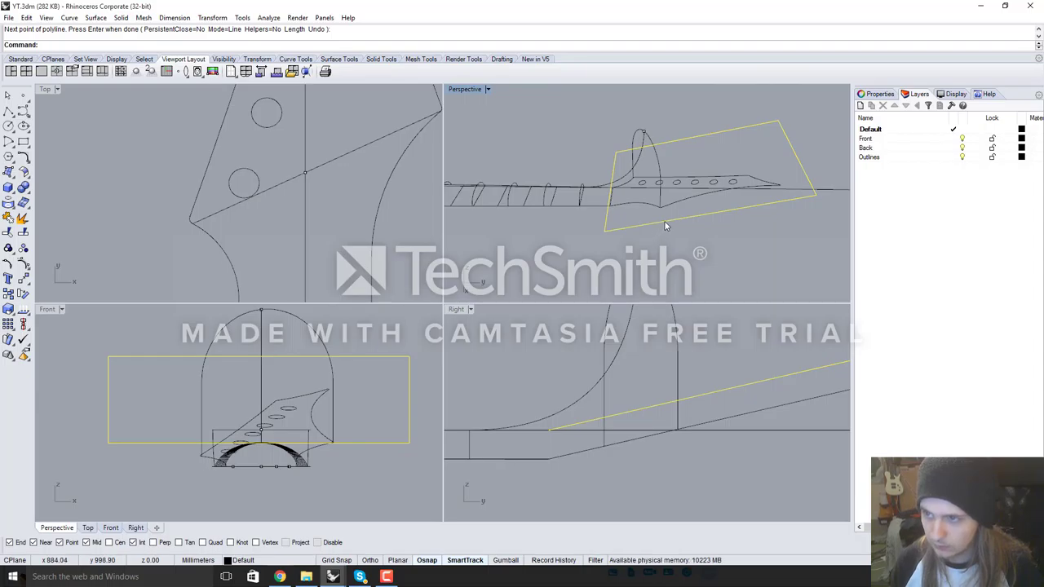
Rotate the new line 90° in the Right view about the rectangle's corner so it stands perpendicular to the headstock plane
left_click(663, 221)
left_click(701, 252)
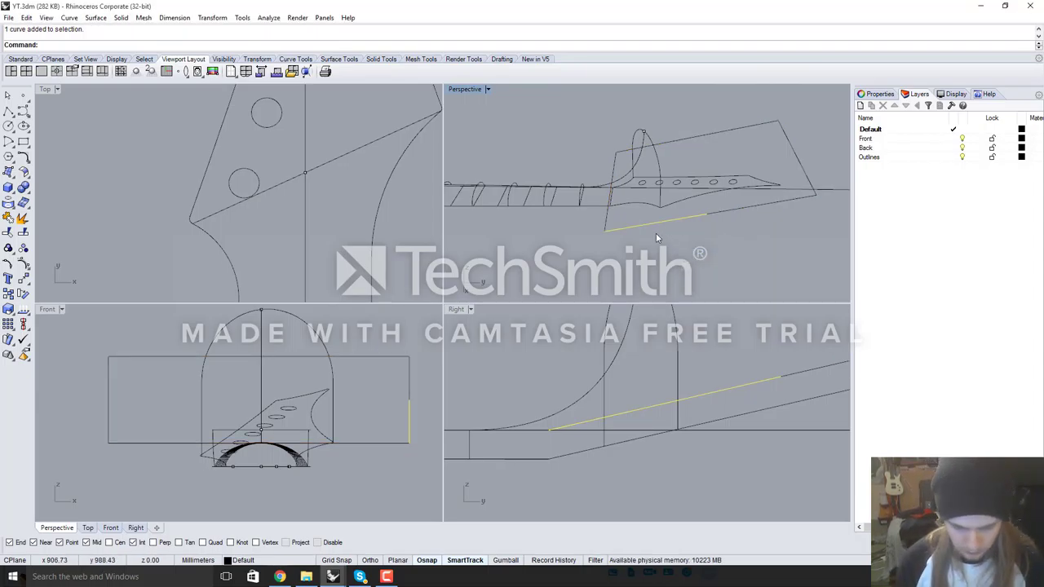
key("Return")
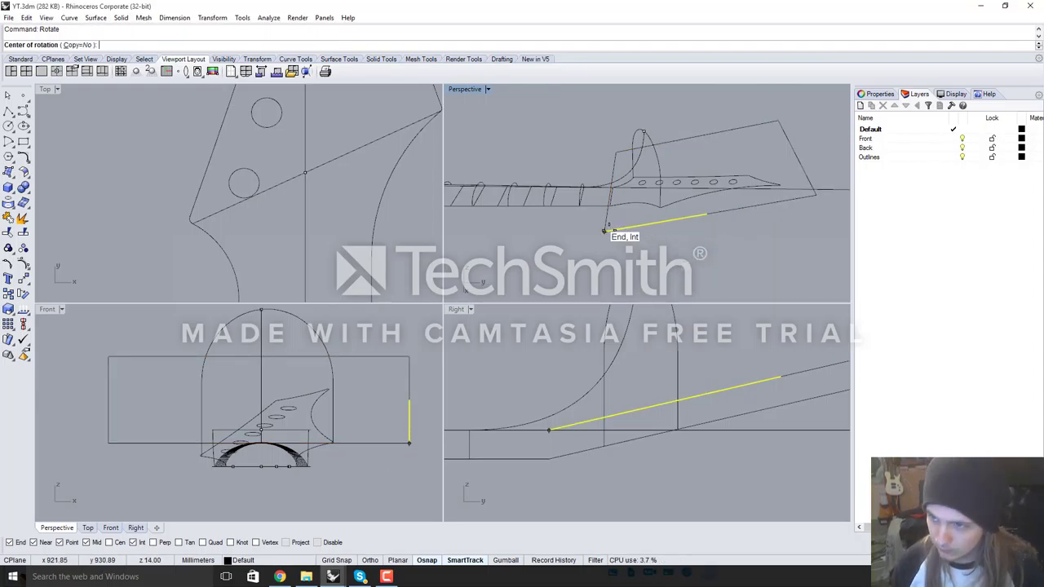
left_click(604, 232)
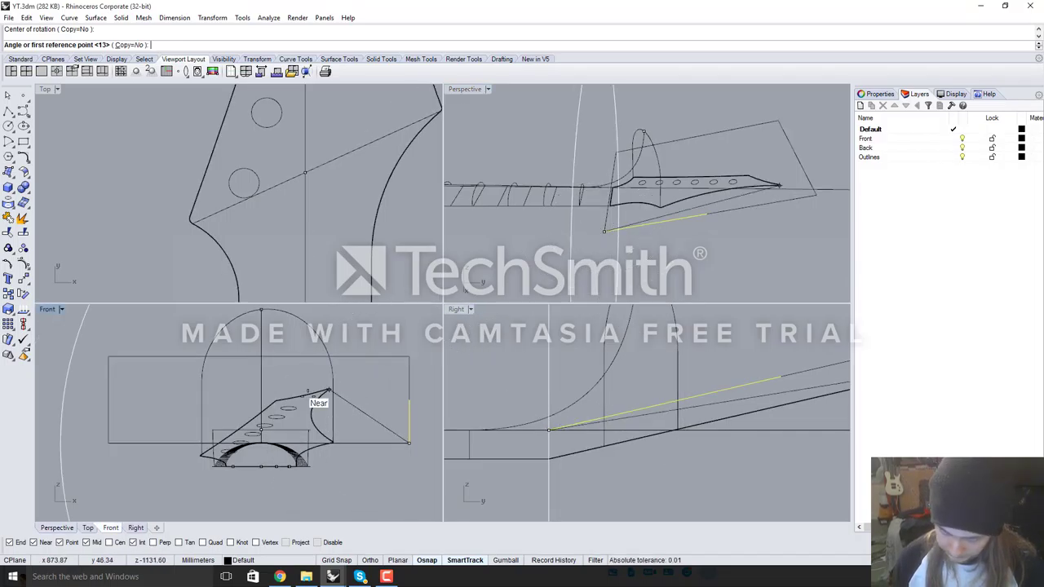
scroll(294, 395, "down", 6)
scroll(589, 402, "down", 4)
left_click(722, 384)
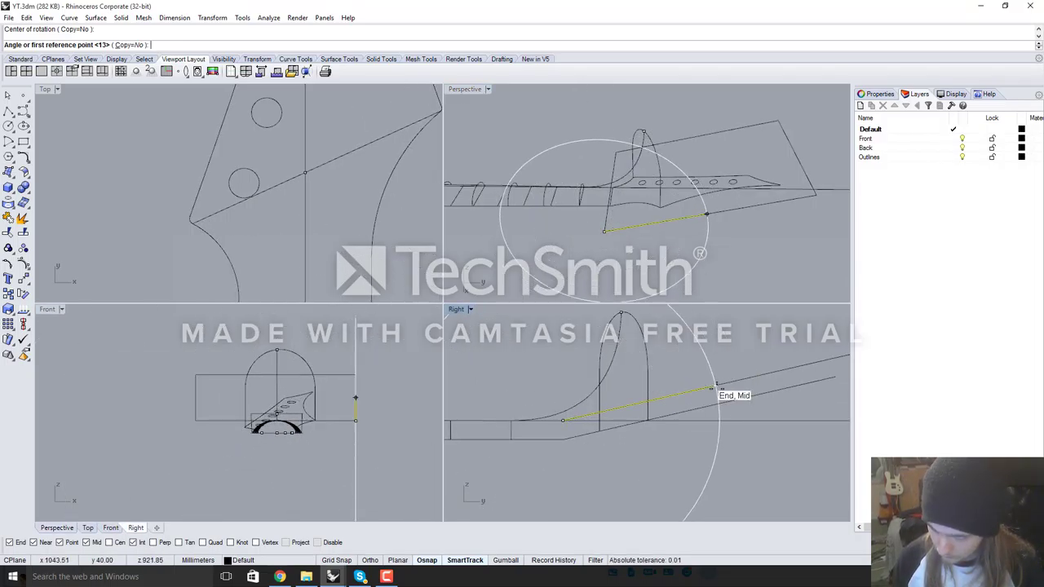
type("90")
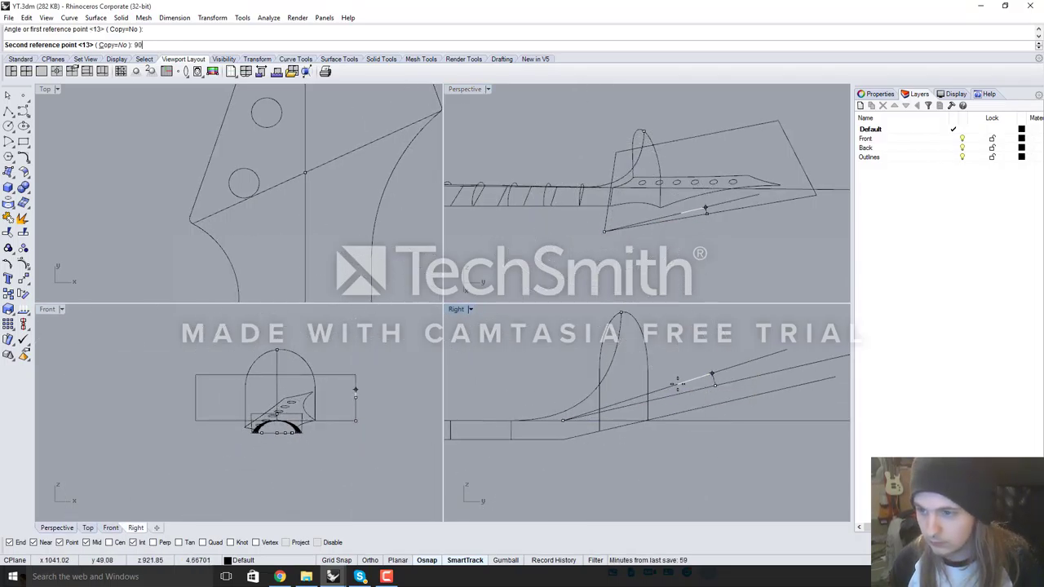
key("Return")
scroll(737, 336, "down", 3)
scroll(659, 225, "up", 3)
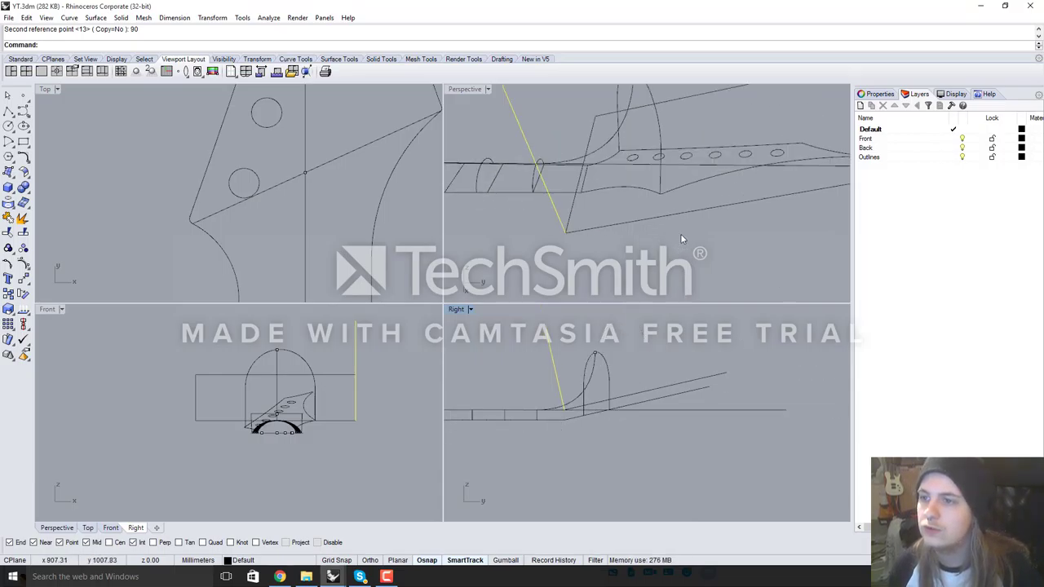
mouse_move(681, 235)
right_mouse_down()
mouse_move(673, 202)
mouse_move(687, 237)
right_mouse_up()
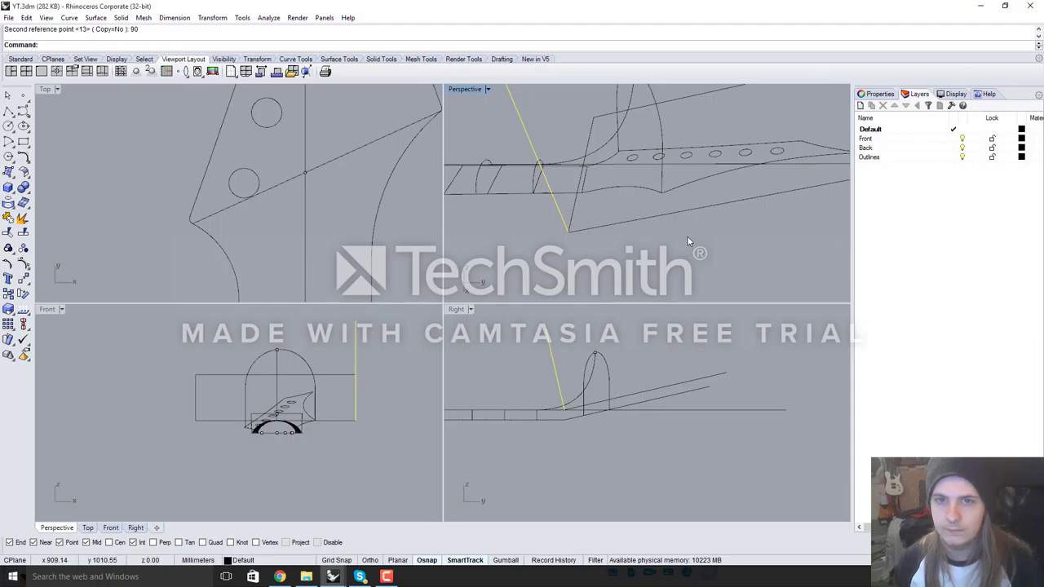
right_click_drag(585, 393, 587, 379)
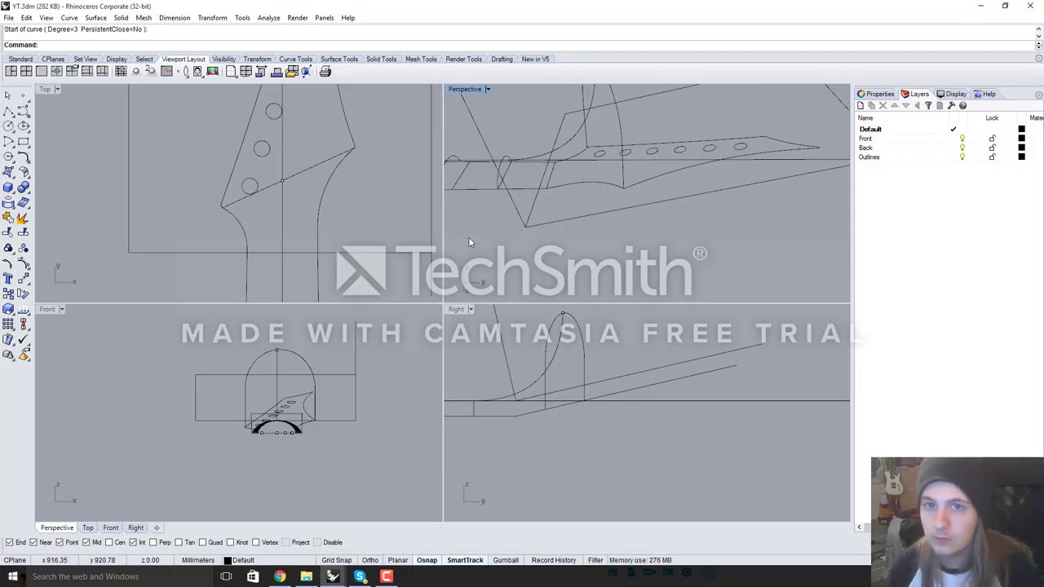
left_click(25, 110)
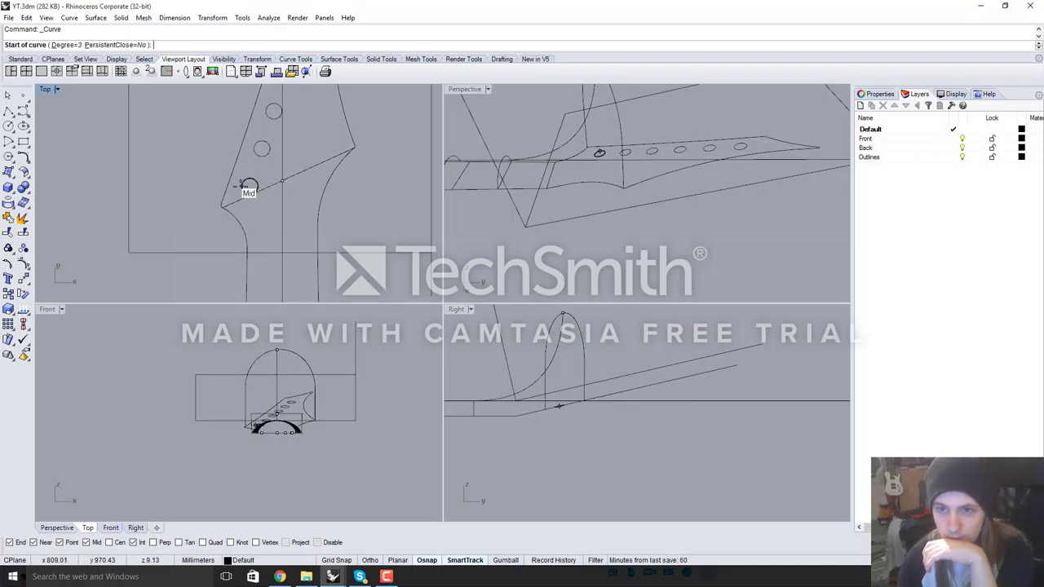
scroll(248, 193, "down", 2)
scroll(248, 193, "up", 2)
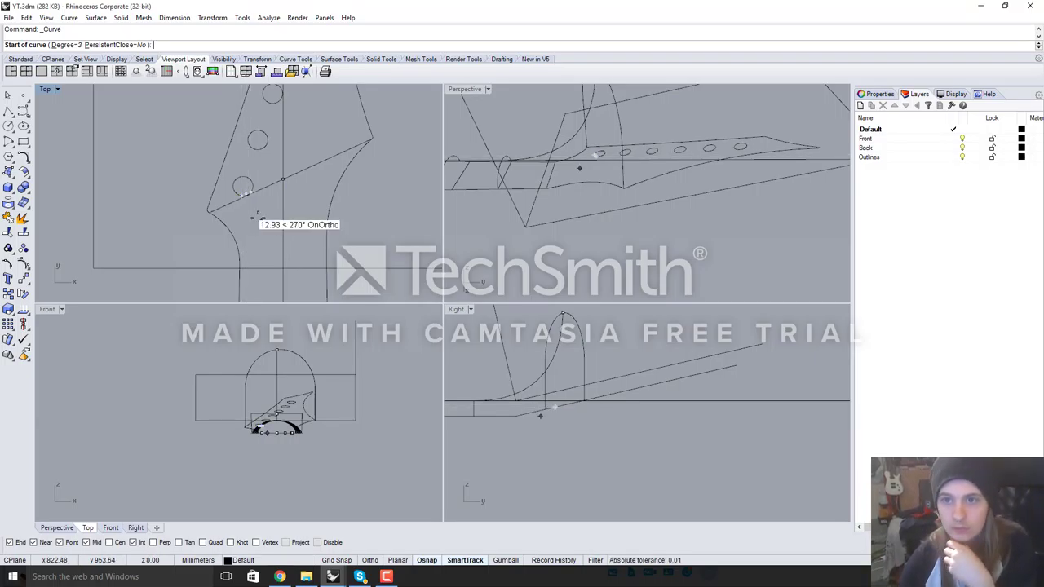
scroll(242, 208, "down", 6)
scroll(243, 201, "up", 6)
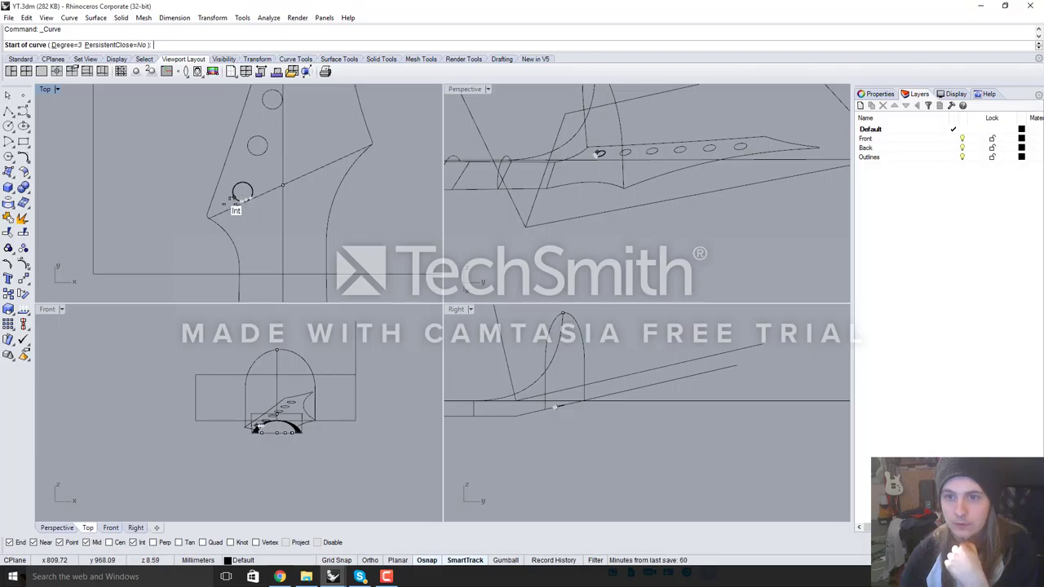
scroll(229, 208, "down", 3)
scroll(249, 212, "up", 2)
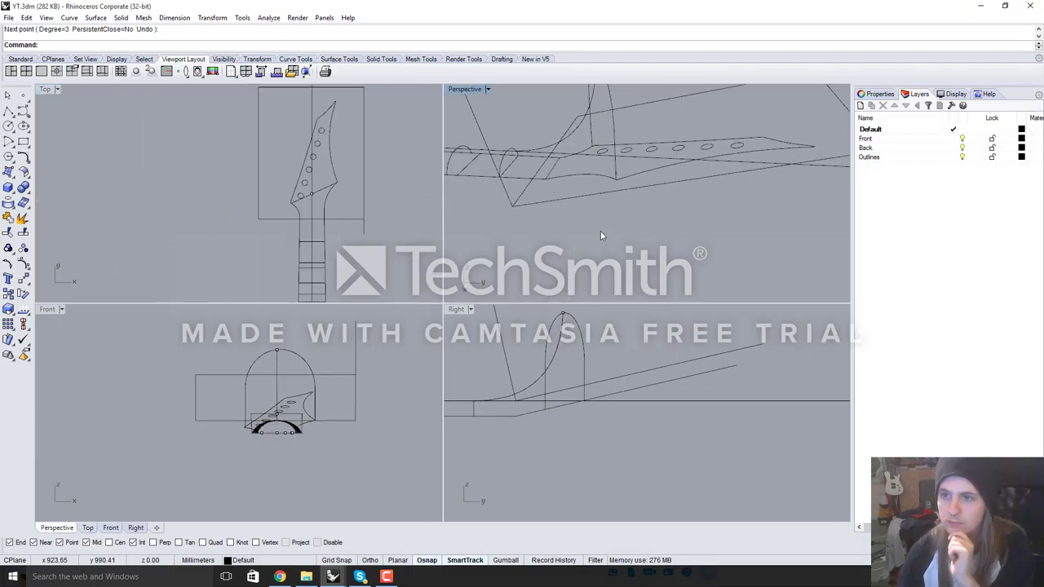
With End snap off, draw a degree 3 curve from the rectangle's long edge, around its corner, to a point up the perpendicular line
right_click(601, 231)
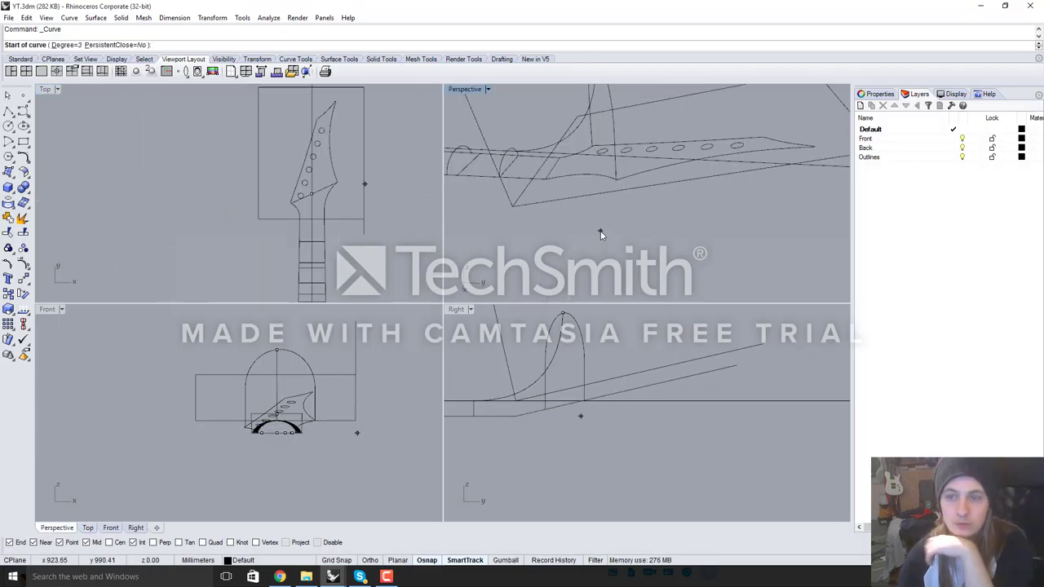
left_click(85, 528)
scroll(358, 191, "up", 2)
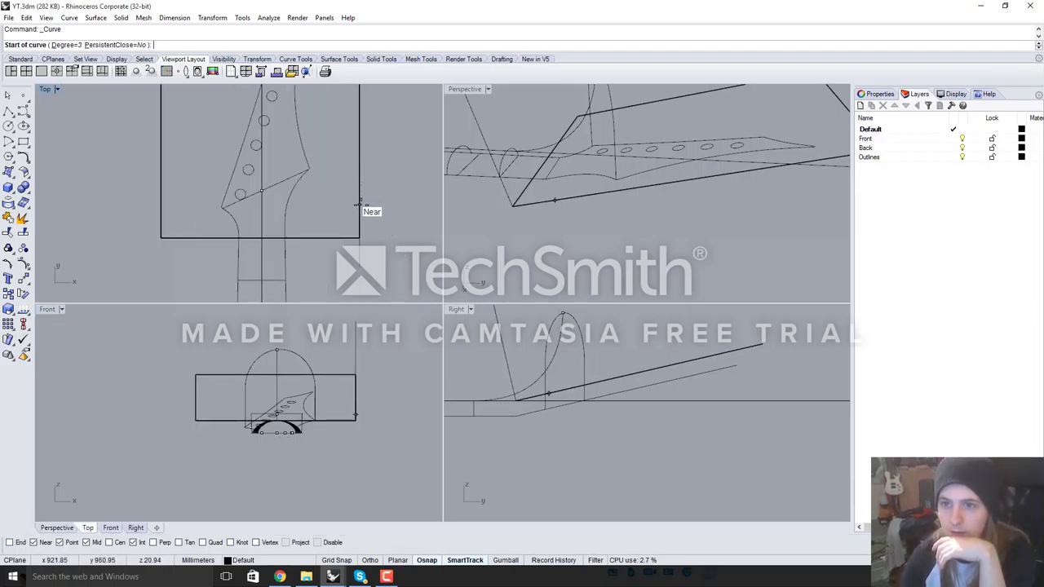
left_click(359, 205)
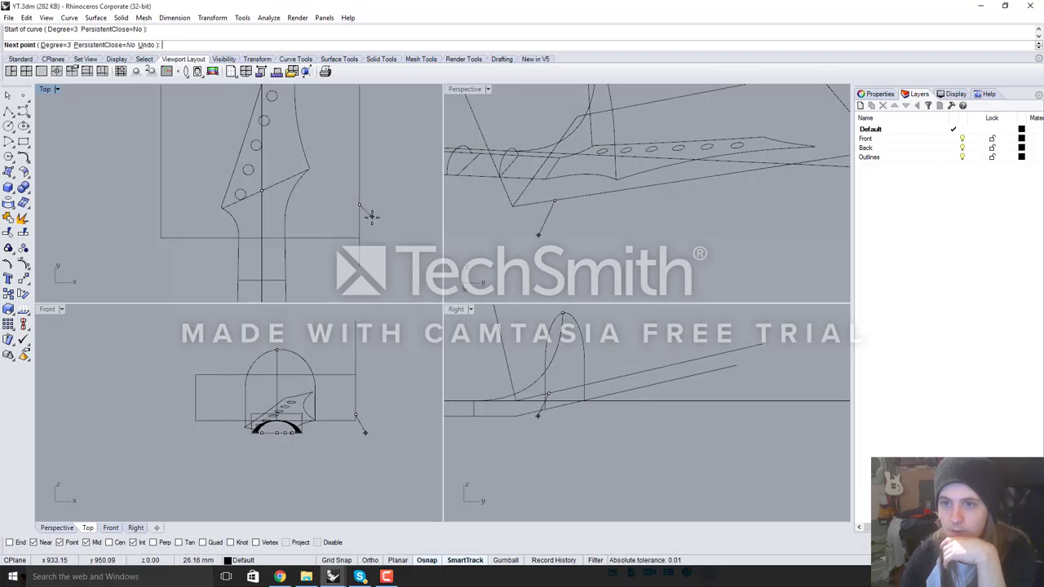
left_click(240, 196)
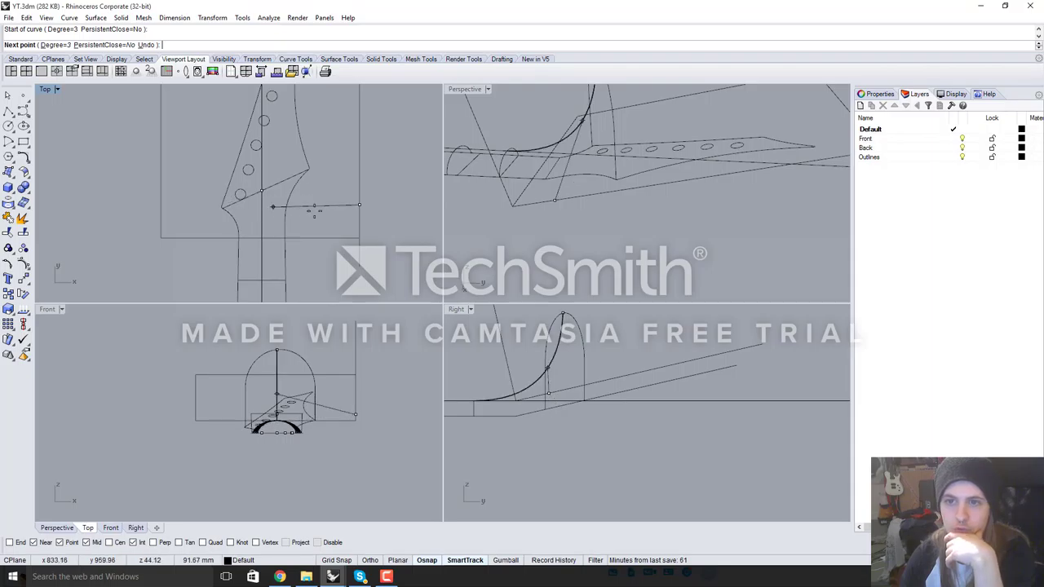
key("ctrl+z")
scroll(381, 216, "up", 3)
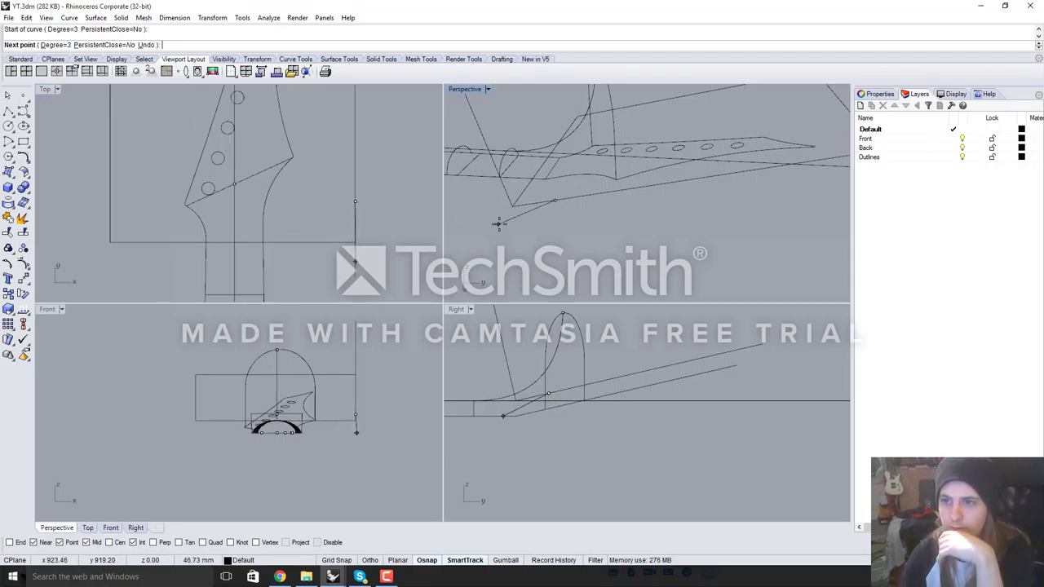
right_click_drag(530, 220, 564, 230)
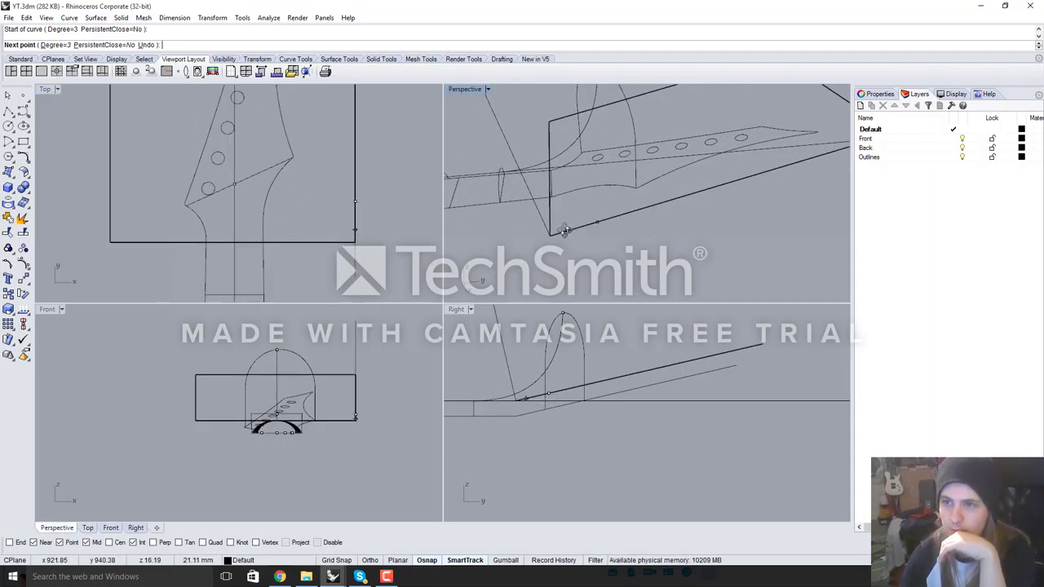
scroll(566, 231, "up", 6)
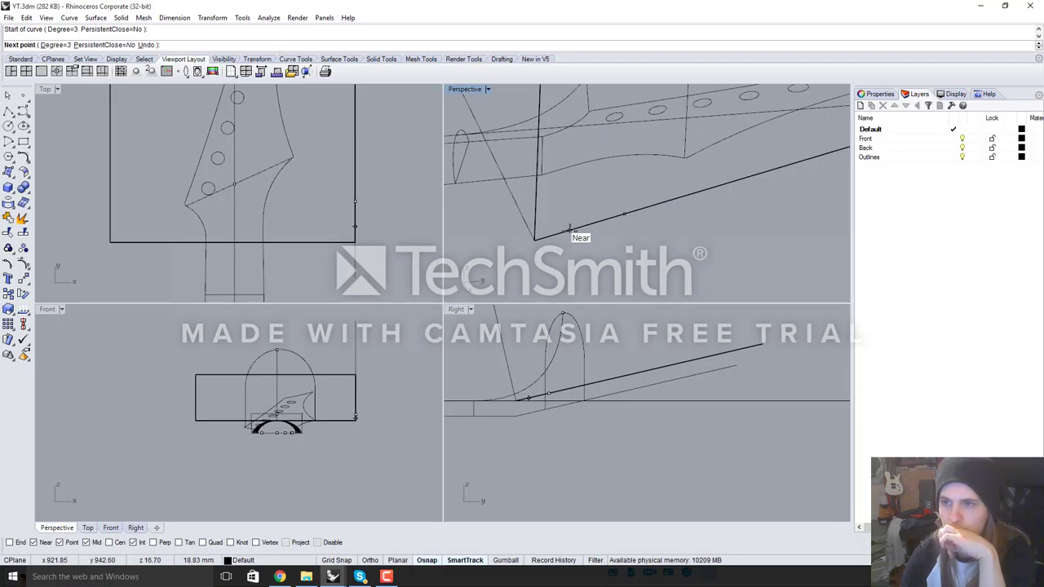
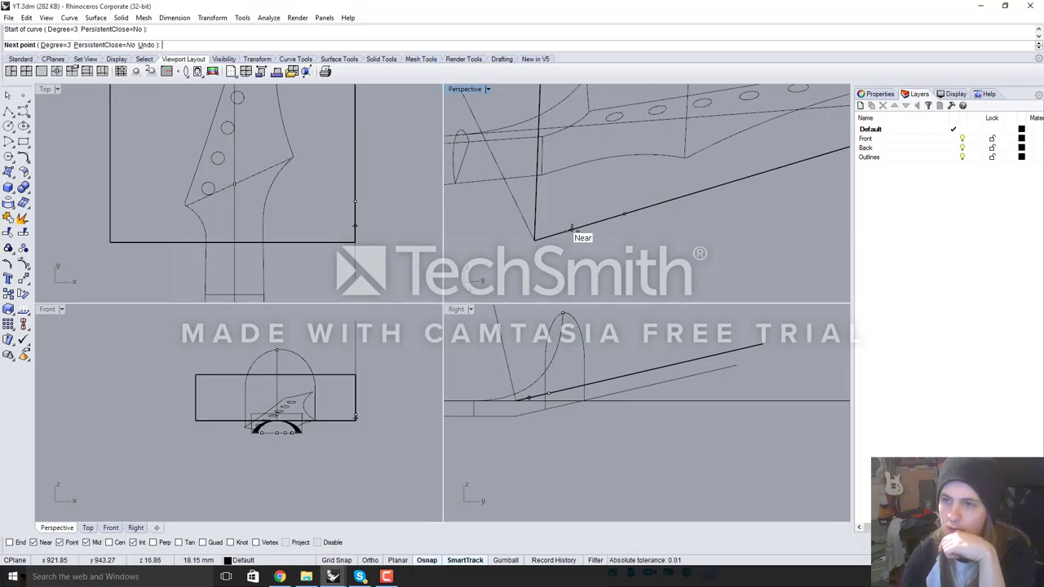
left_click(571, 231)
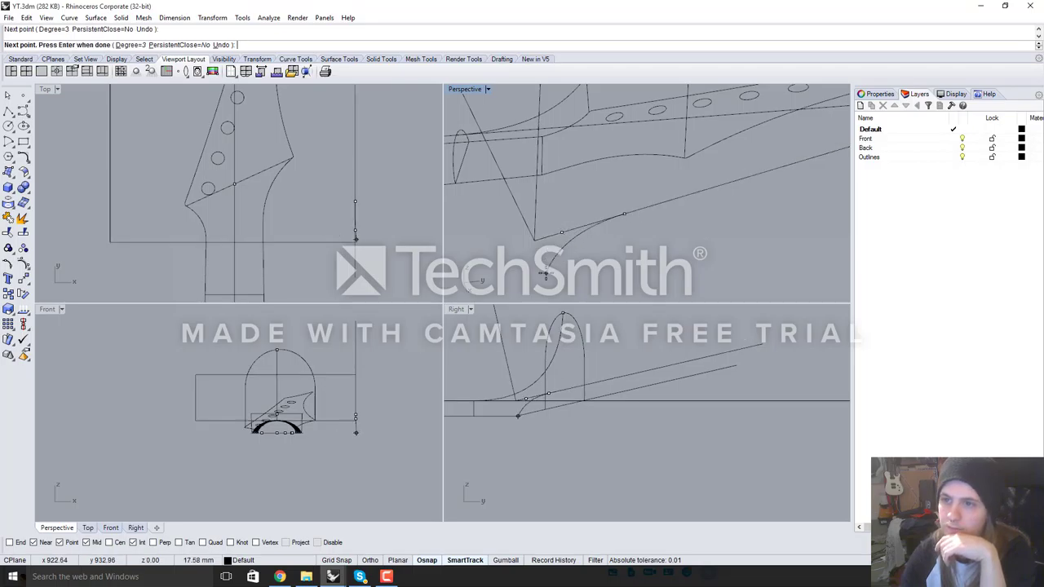
right_click_drag(571, 232, 501, 181)
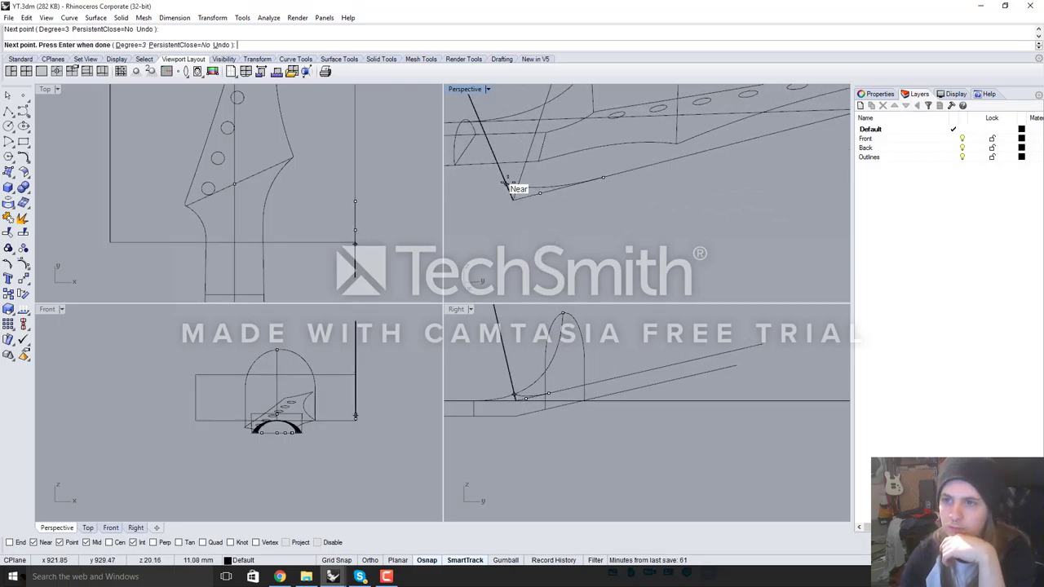
left_click(504, 177)
right_click_drag(568, 240, 576, 233)
scroll(595, 240, "down", 5)
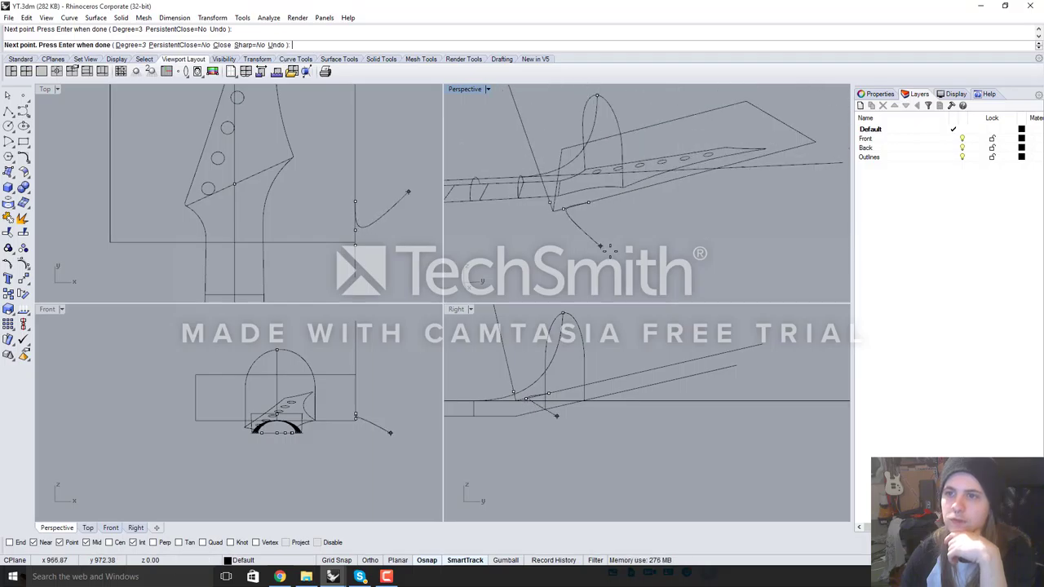
left_click(531, 149)
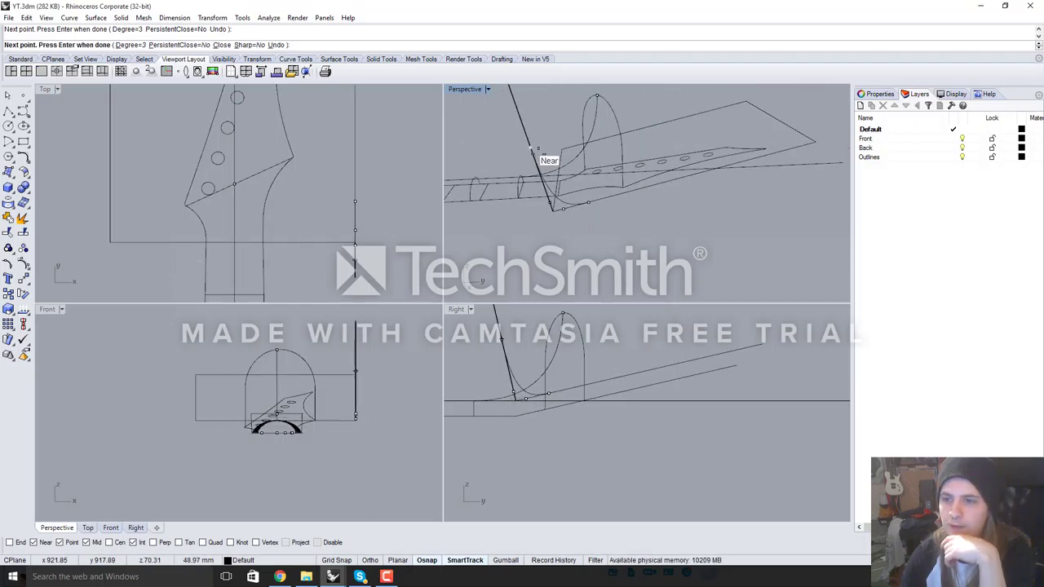
right_click(633, 340)
left_click(569, 201)
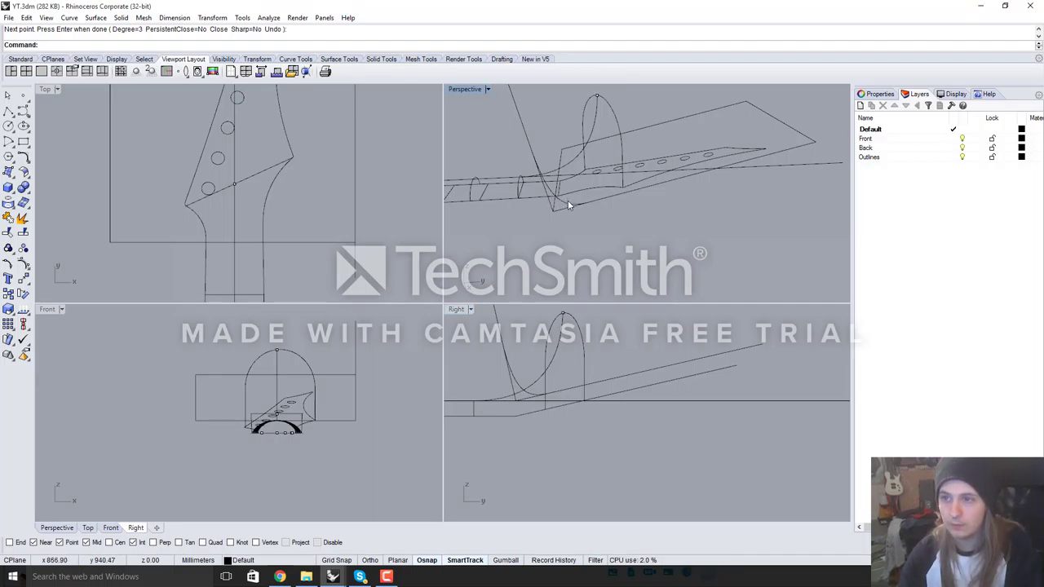
Examine how the corner curve, the headstock rectangle's edge and the neck transition curve relate in the Right view
right_click_drag(496, 385, 548, 377)
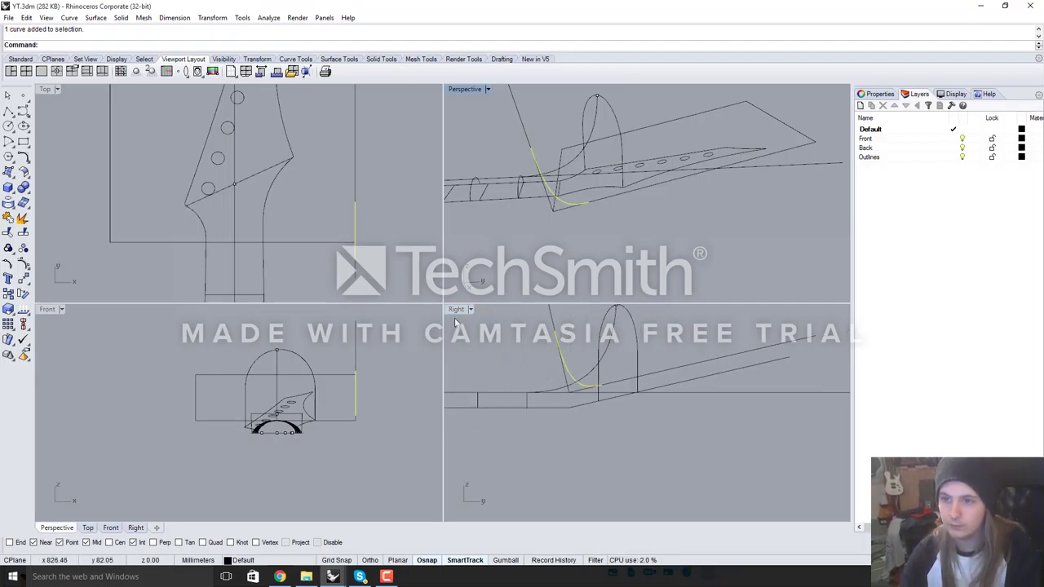
scroll(571, 383, "up", 5)
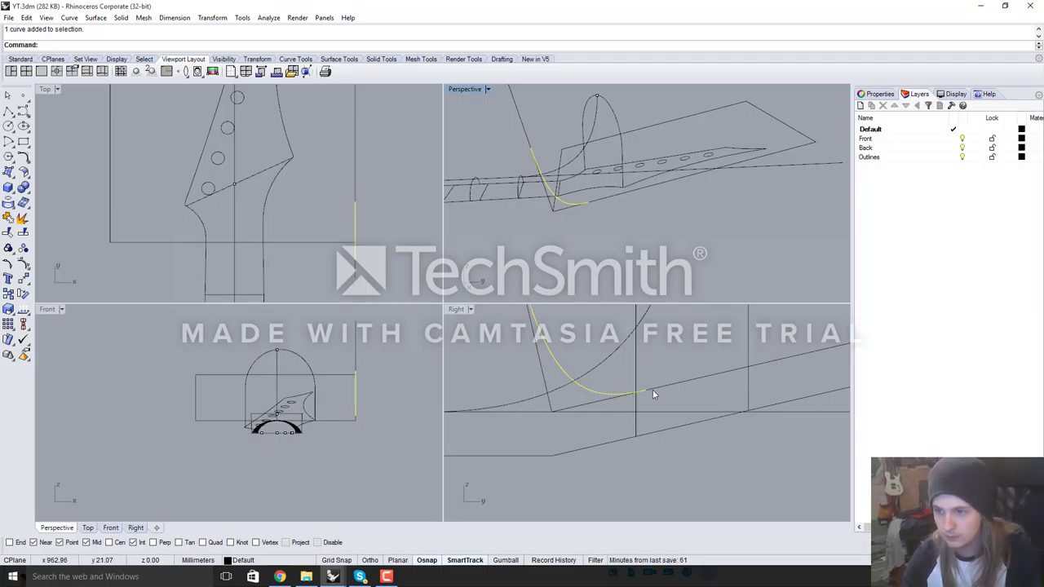
scroll(582, 389, "down", 5)
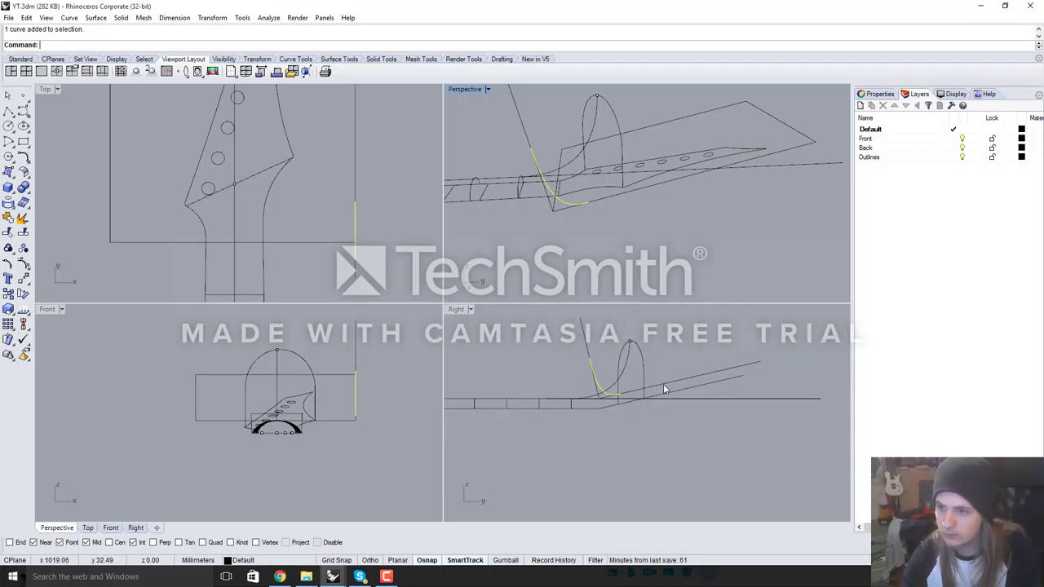
left_click(665, 386)
scroll(613, 390, "up", 2)
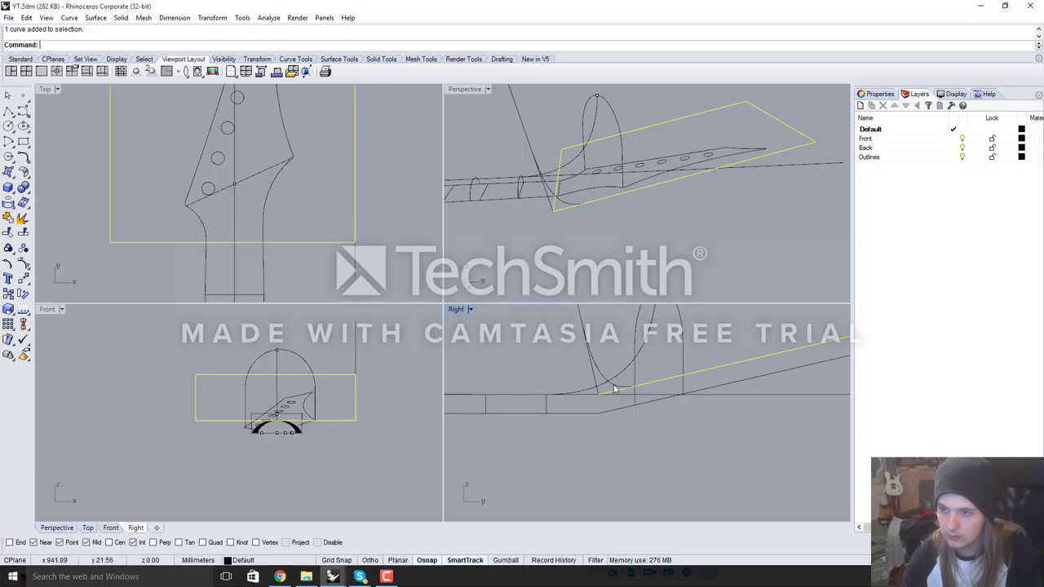
left_click(615, 389)
scroll(615, 389, "up", 2)
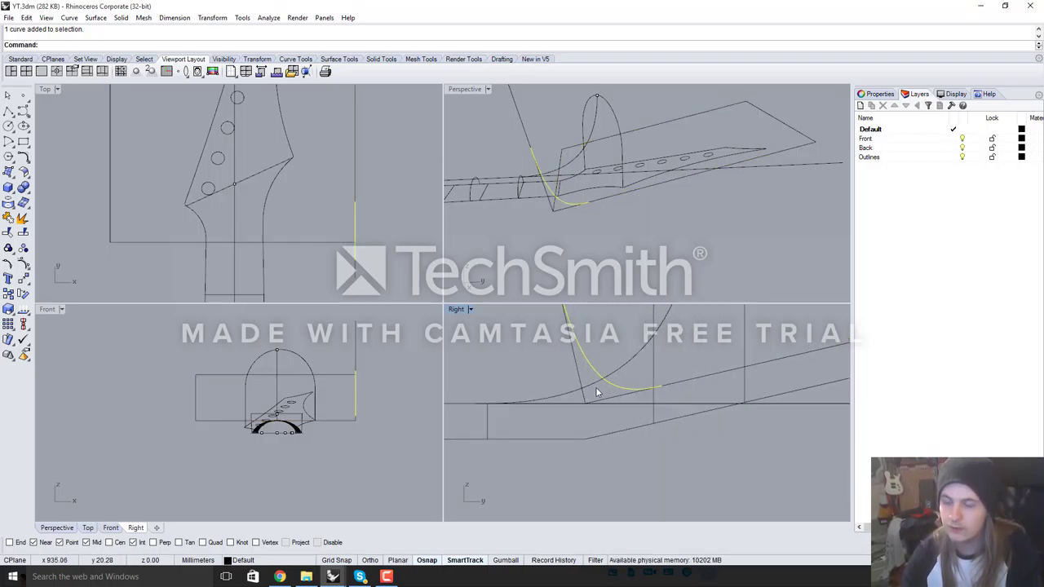
left_click(595, 388)
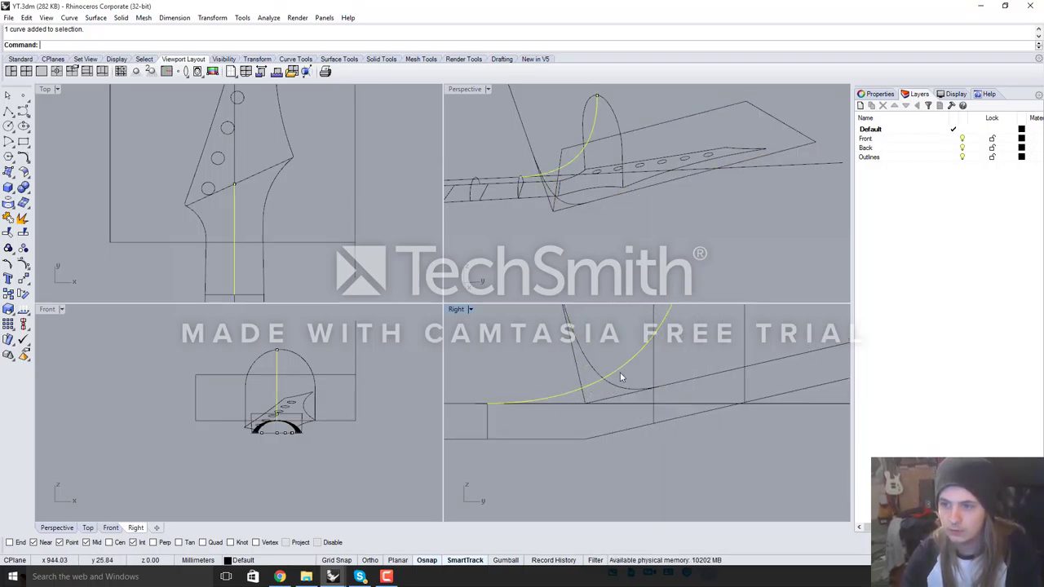
left_click(526, 352)
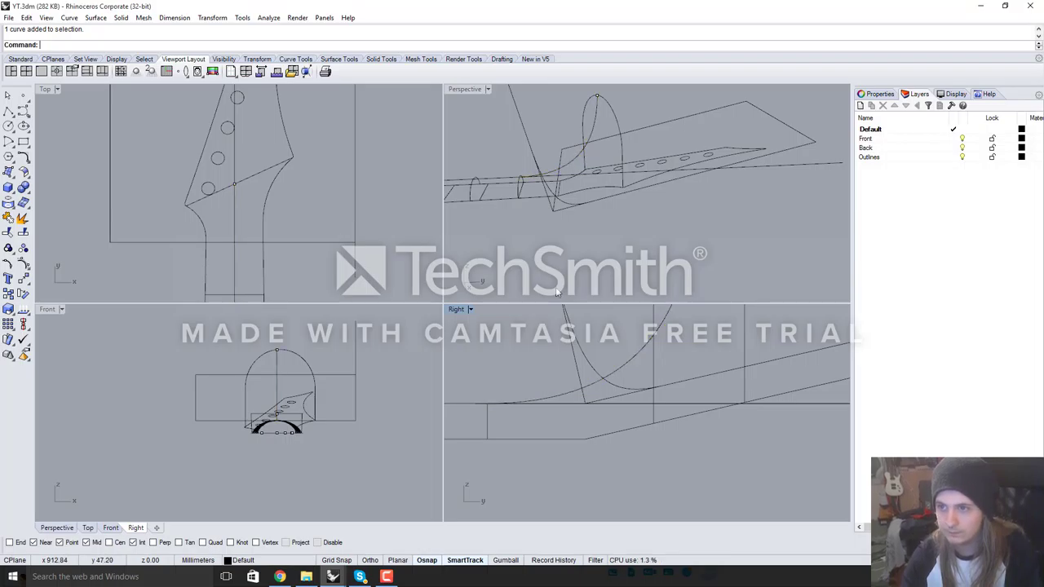
Turn on the corner curve's control points and slide its end point and the neighbouring point along the rectangle's long edge, away from the corner
left_click(566, 199)
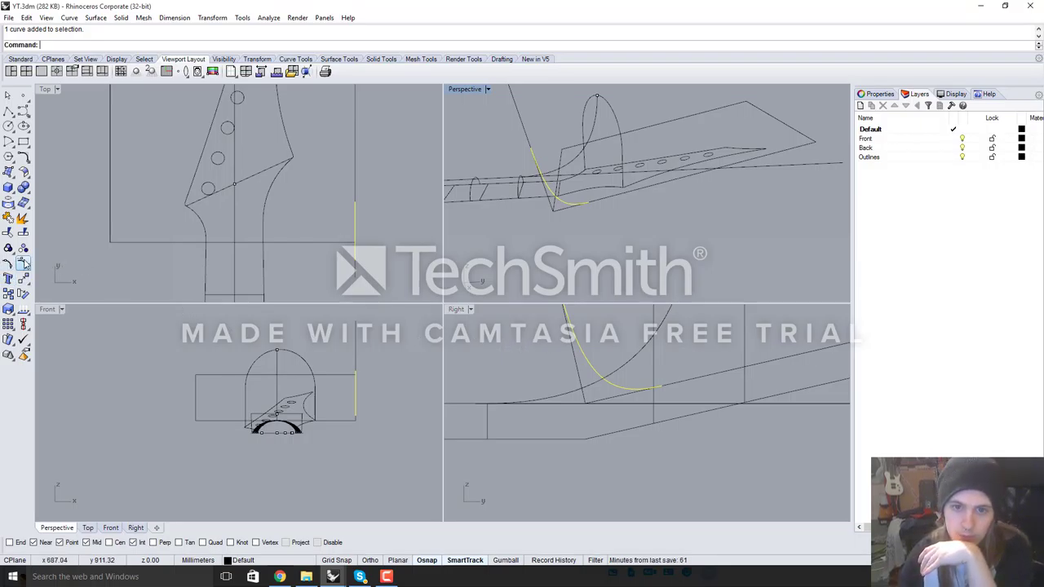
left_click(8, 264)
scroll(657, 383, "up", 2)
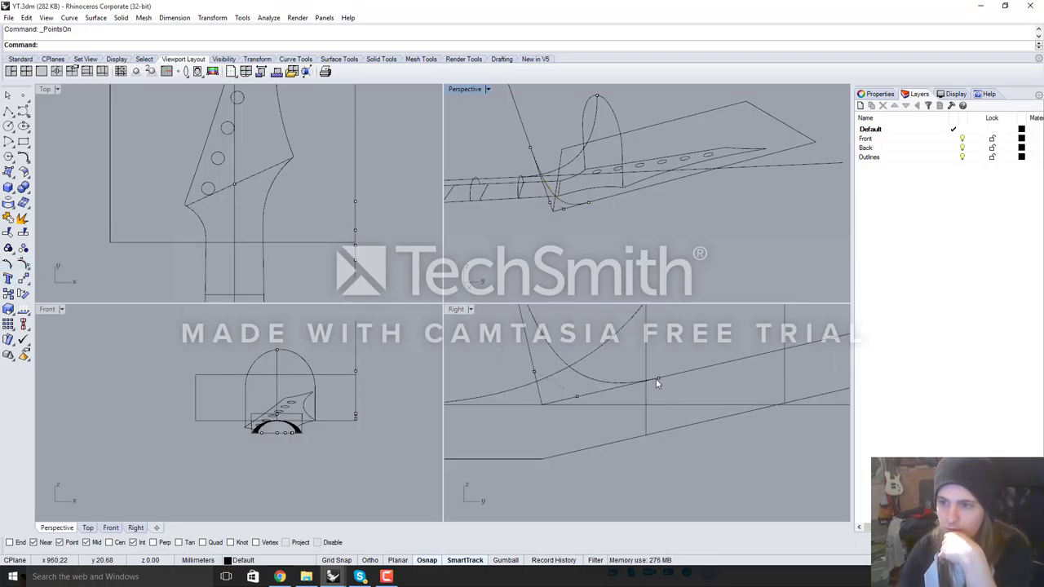
left_click(660, 377)
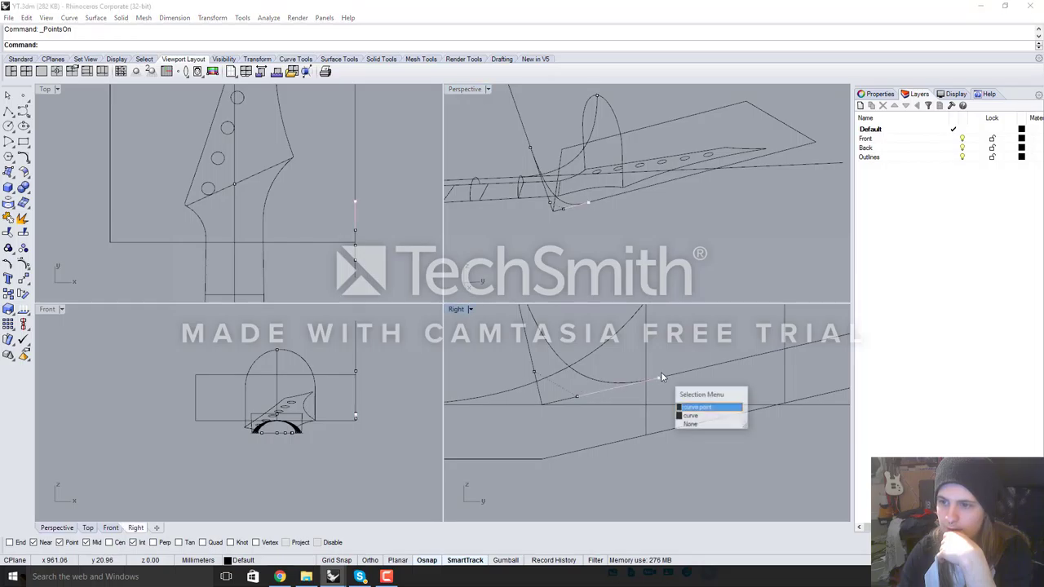
left_click(690, 408)
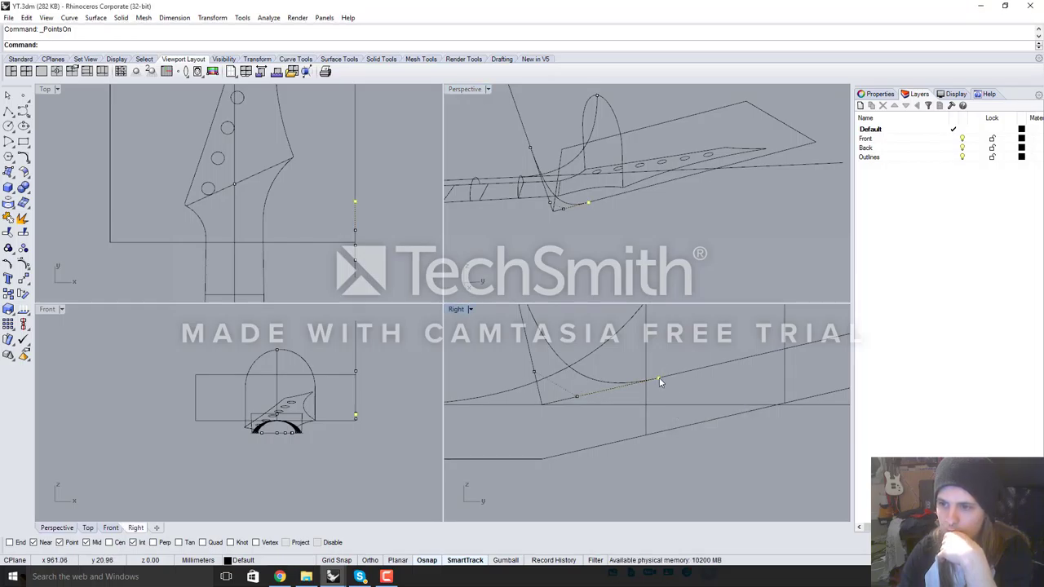
left_click_drag(660, 382, 680, 373)
left_click_drag(575, 399, 576, 396)
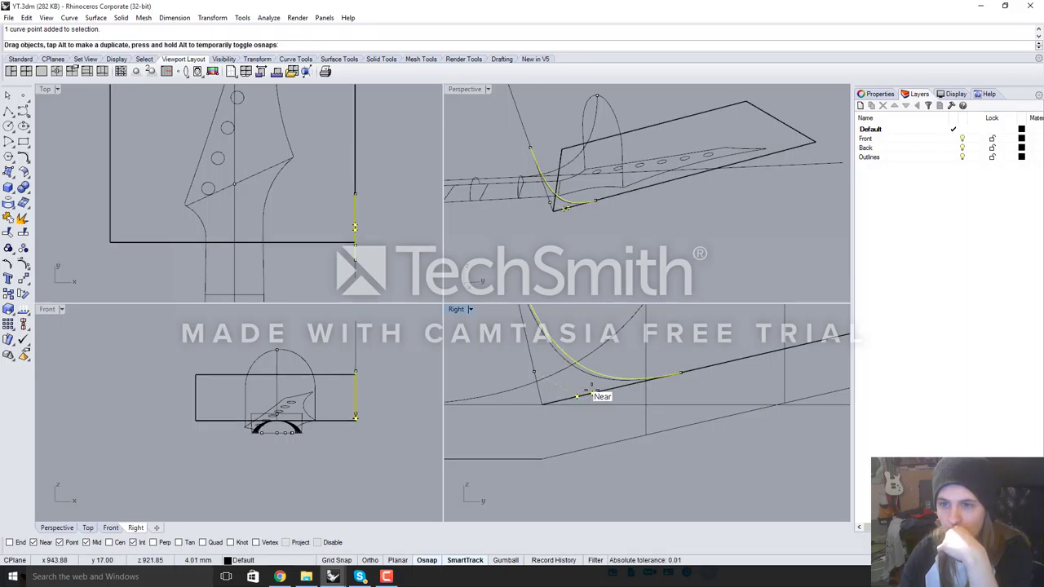
left_click_drag(576, 397, 577, 396)
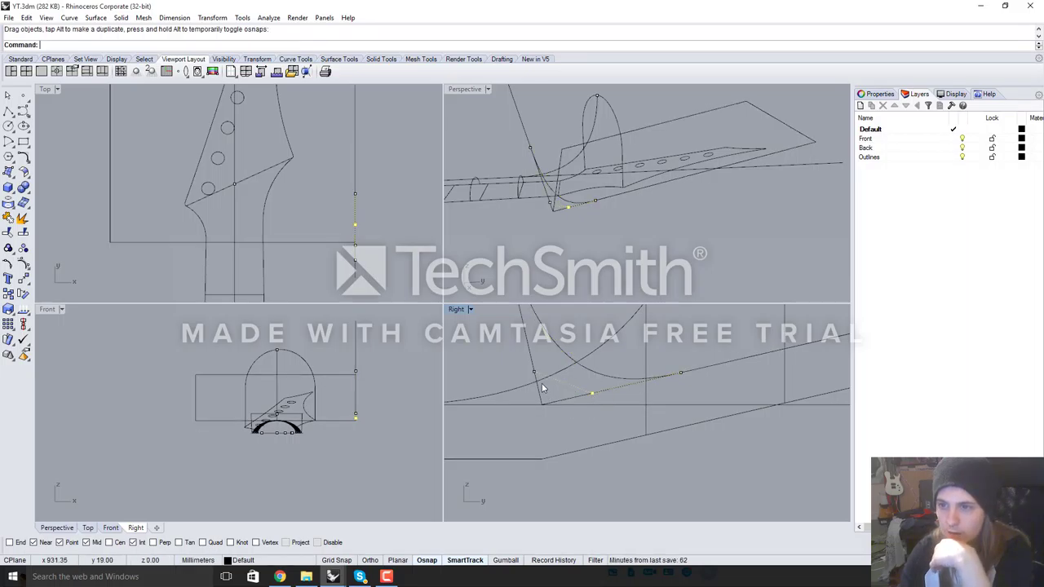
Move the corner curve's upper end point down along the perpendicular line and turn its control points off
scroll(534, 367, "down", 2)
scroll(570, 396, "down", 3)
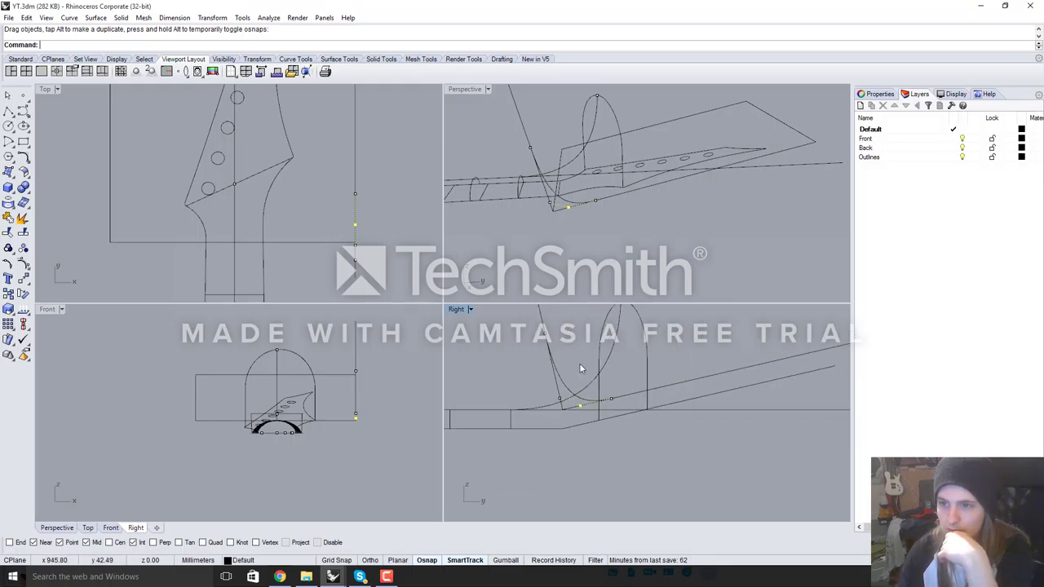
left_click_drag(546, 337, 550, 354)
scroll(597, 421, "up", 6)
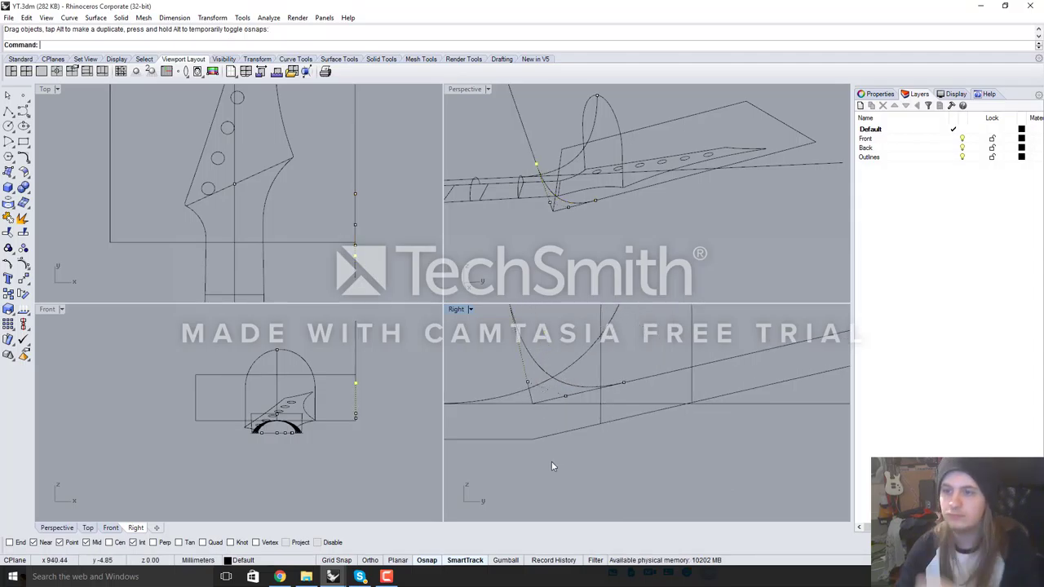
scroll(560, 432, "down", 4)
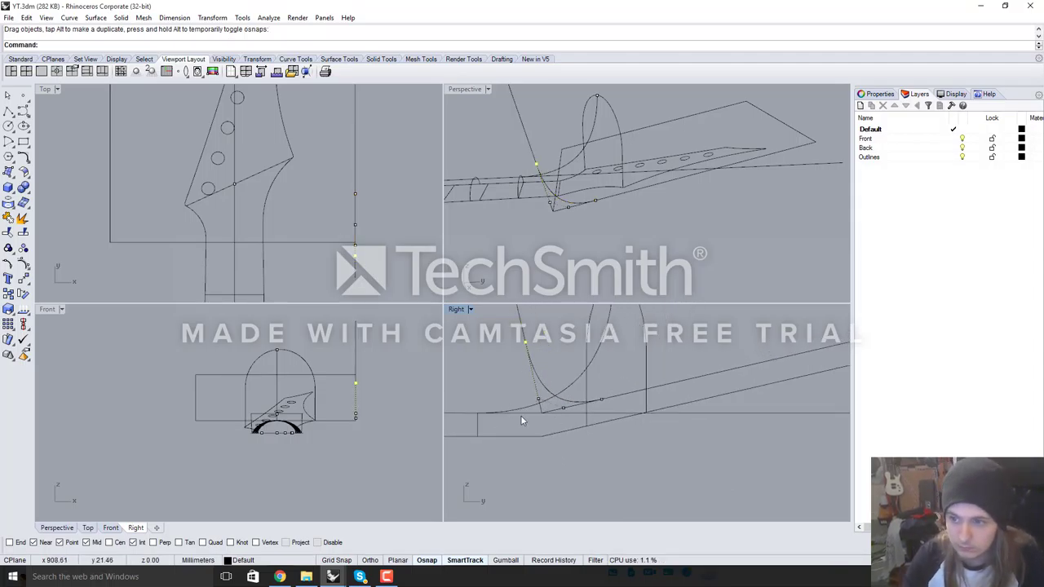
scroll(615, 410, "down", 4)
scroll(604, 424, "up", 8)
mouse_move(601, 442)
right_mouse_down()
mouse_move(592, 433)
mouse_move(601, 430)
right_mouse_up()
scroll(692, 428, "down", 4)
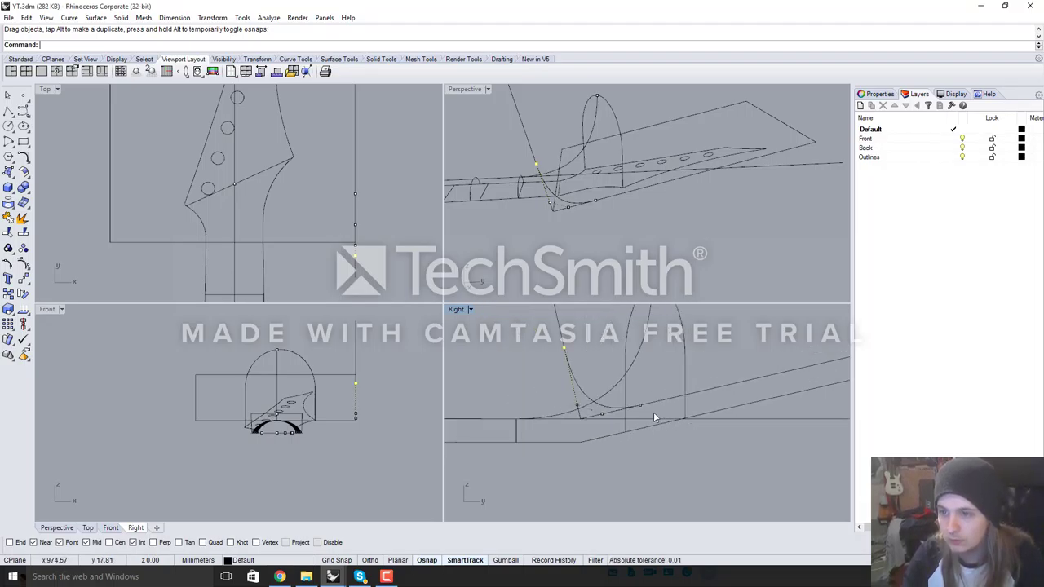
scroll(624, 406, "up", 3)
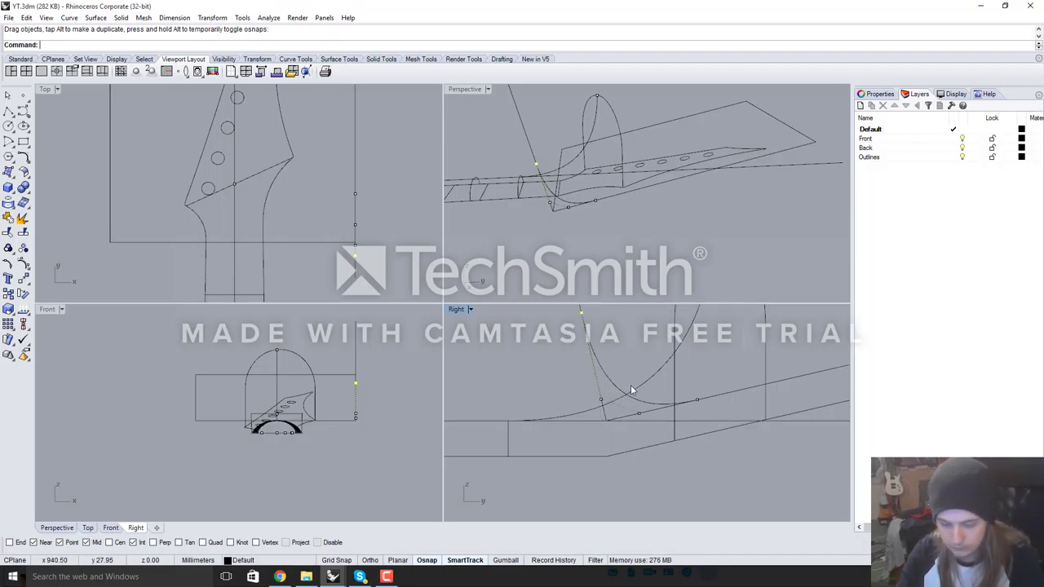
key("F11")
scroll(592, 358, "down", 3)
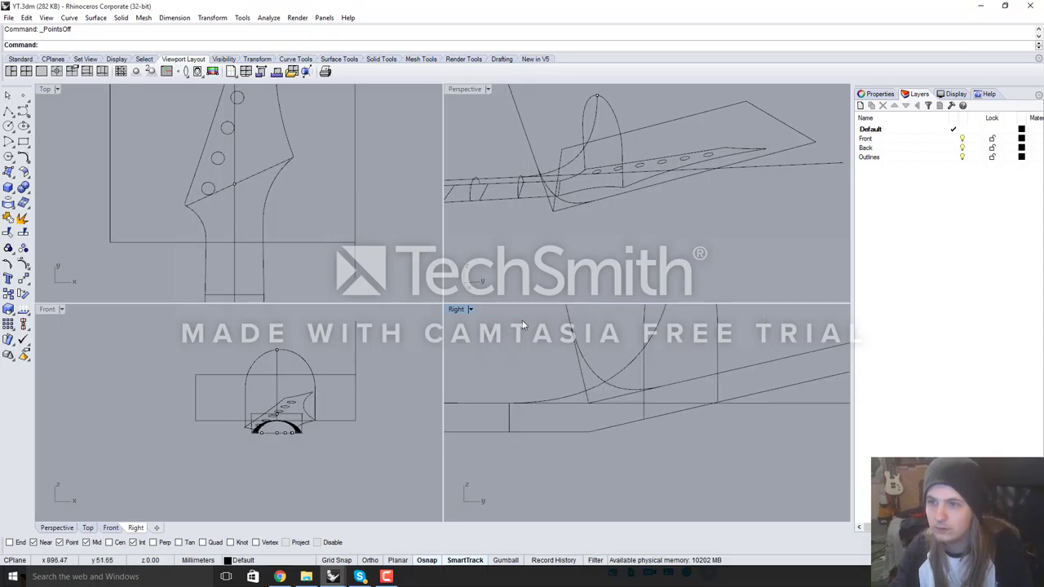
Select the reshaped corner curve at the neck-side end of the rectangle in the Perspective view
mouse_move(596, 223)
right_mouse_down()
mouse_move(608, 208)
mouse_move(585, 215)
right_mouse_up()
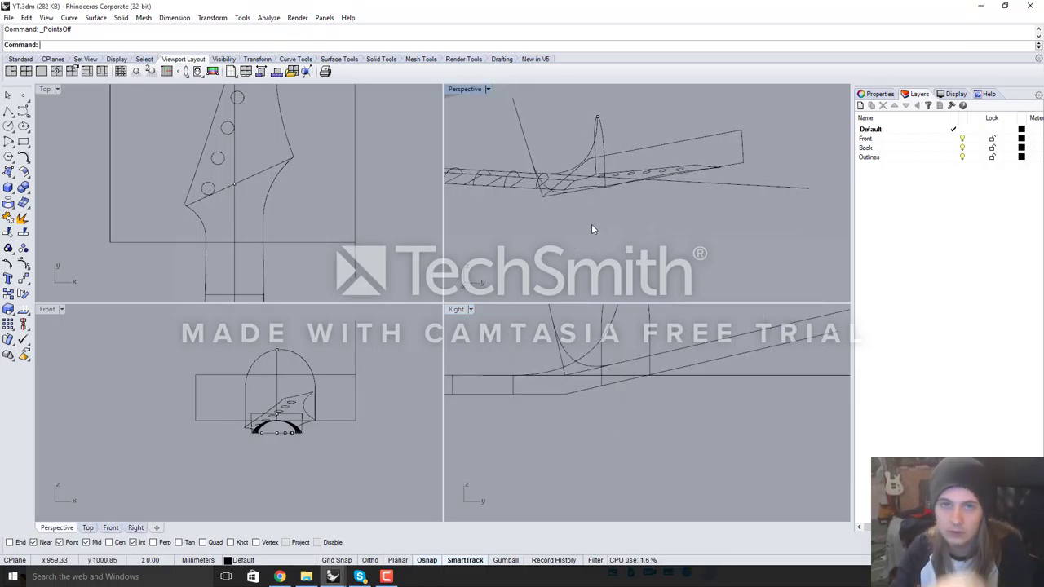
right_click_drag(631, 256, 568, 220)
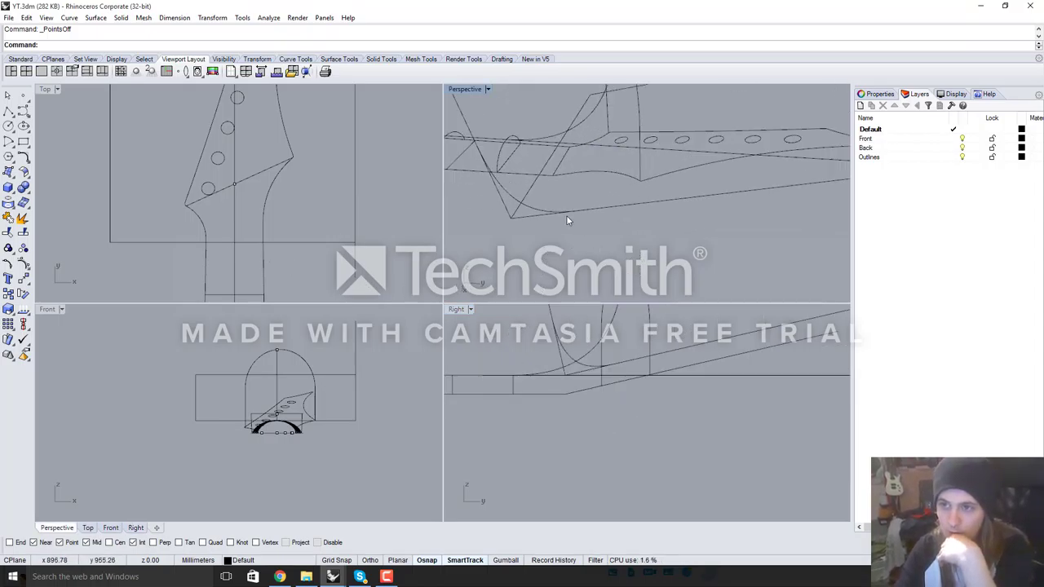
left_click(536, 212)
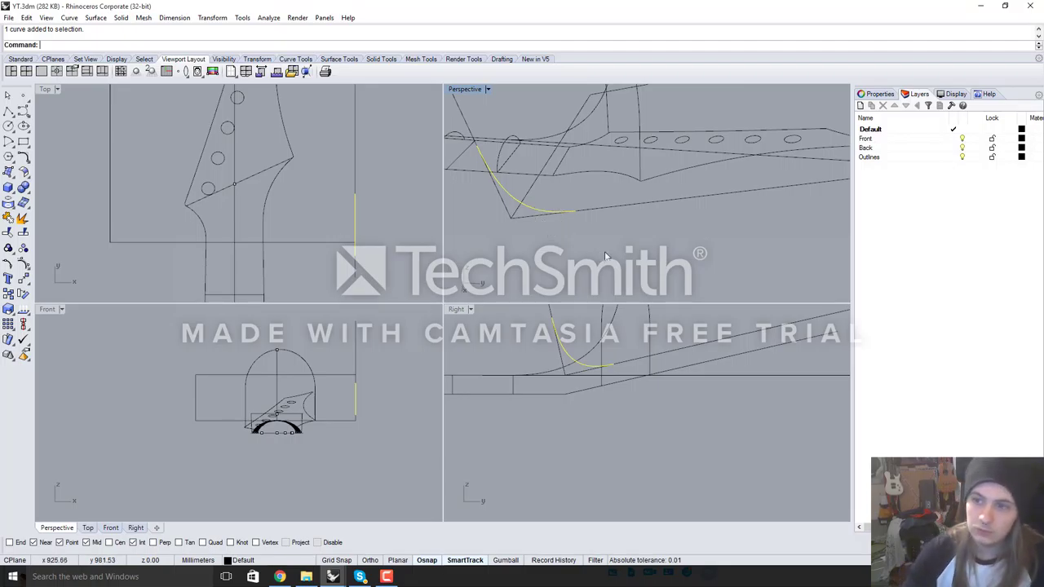
scroll(552, 208, "down", 5)
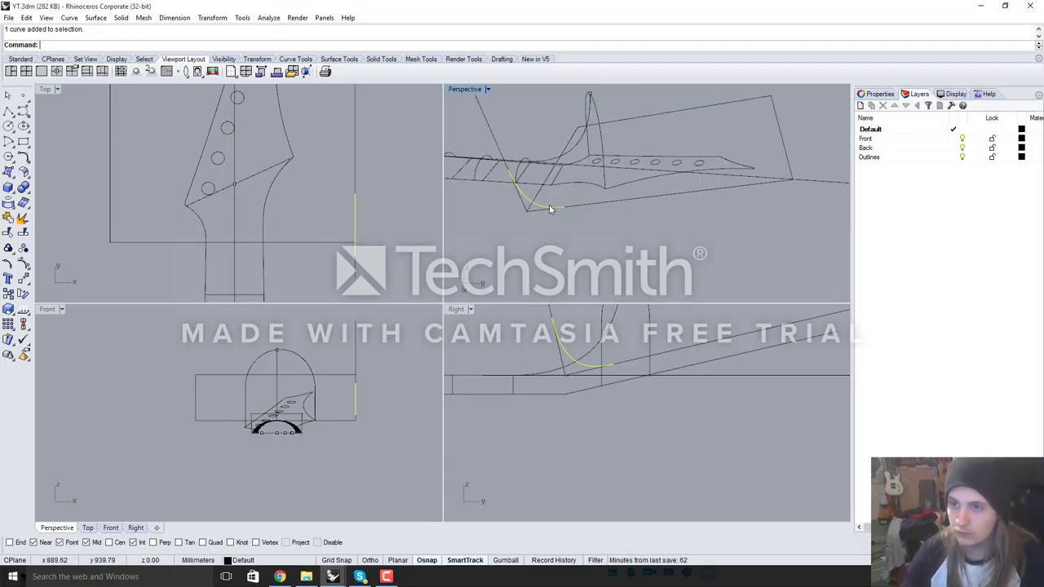
scroll(571, 199, "up", 3)
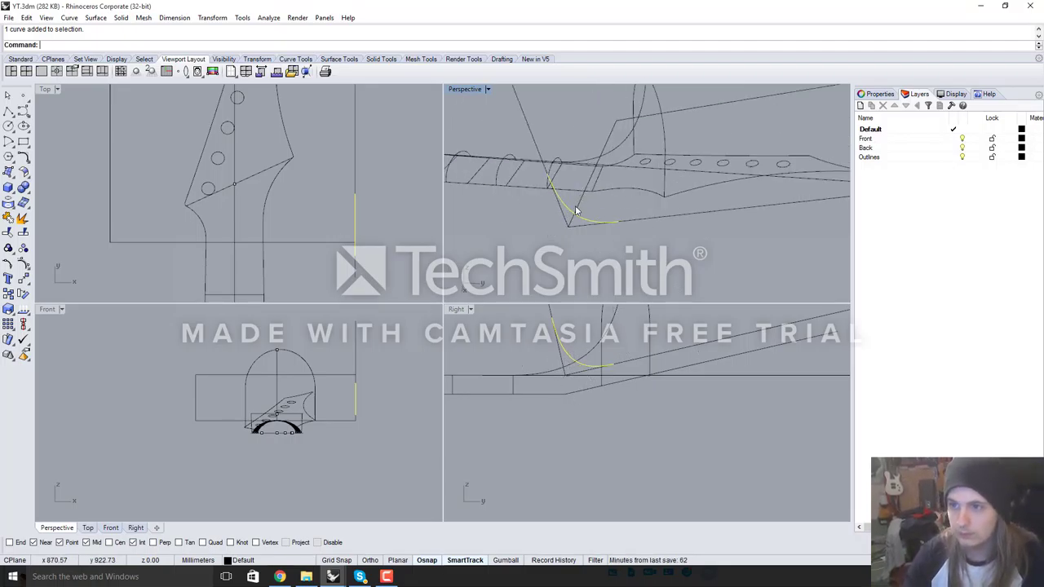
type("C")
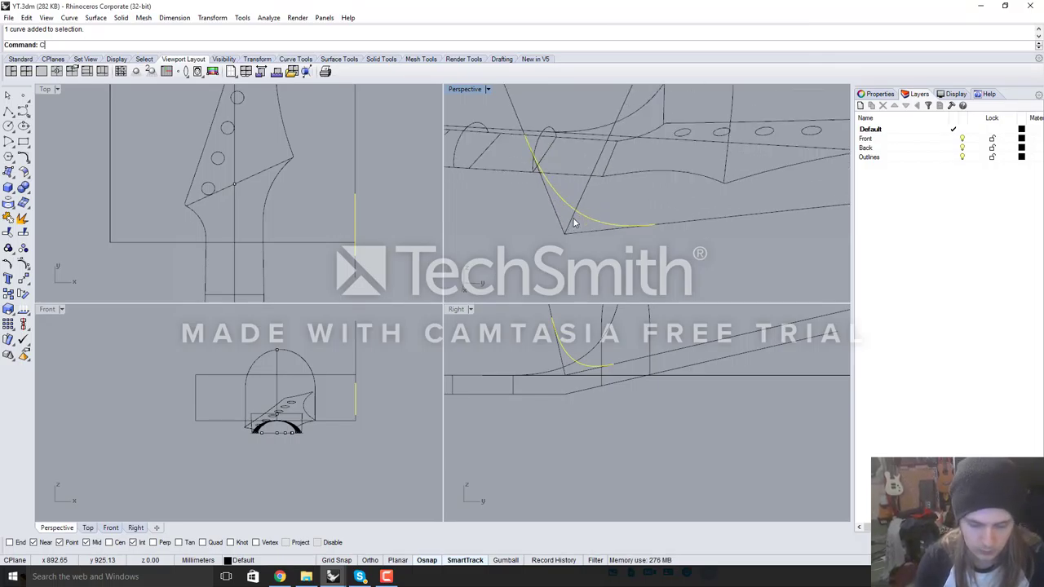
type("opy")
key("Return")
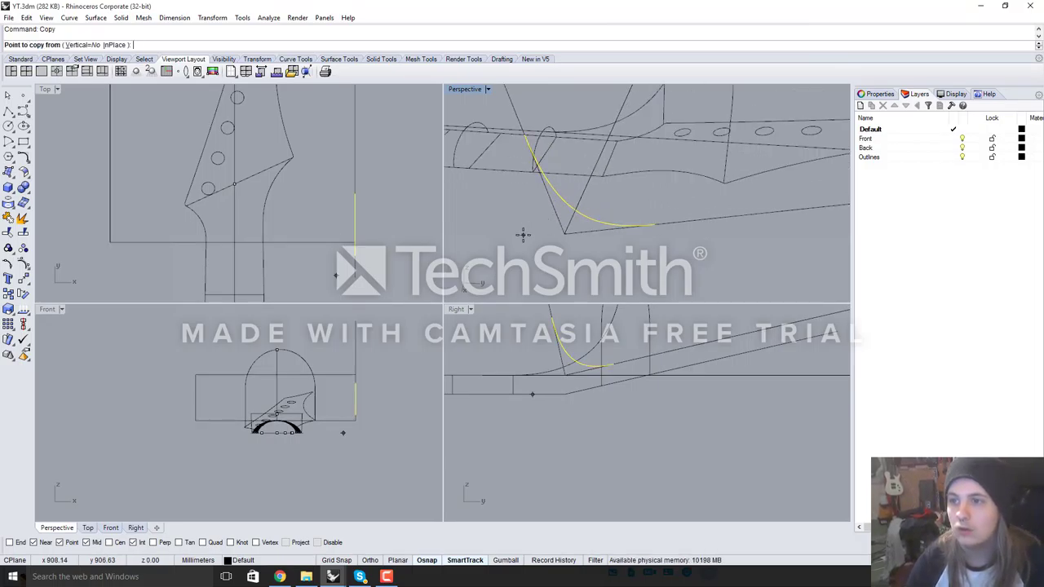
key("Escape")
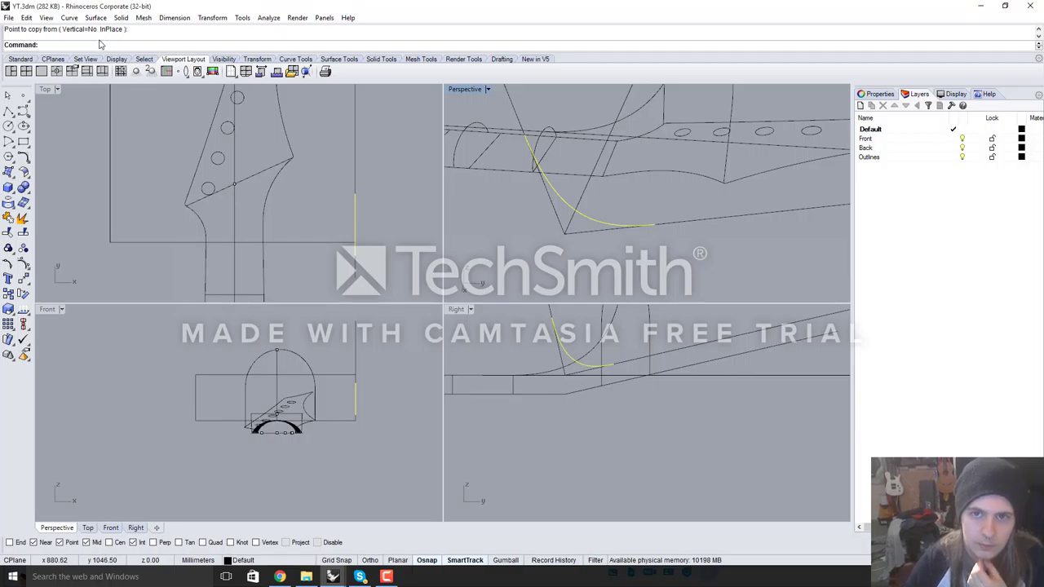
Extrude the curve straight into a surface about 180 mm wide, reaching the rectangle's opposite long edge, and delete the perpendicular construction line
left_click(70, 18)
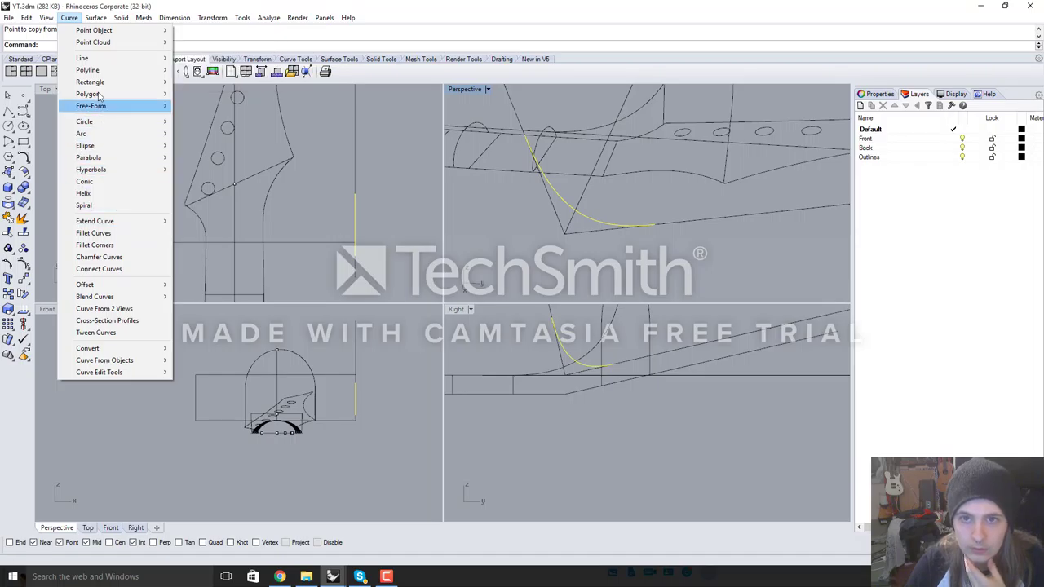
mouse_move(95, 17)
mouse_move(136, 169)
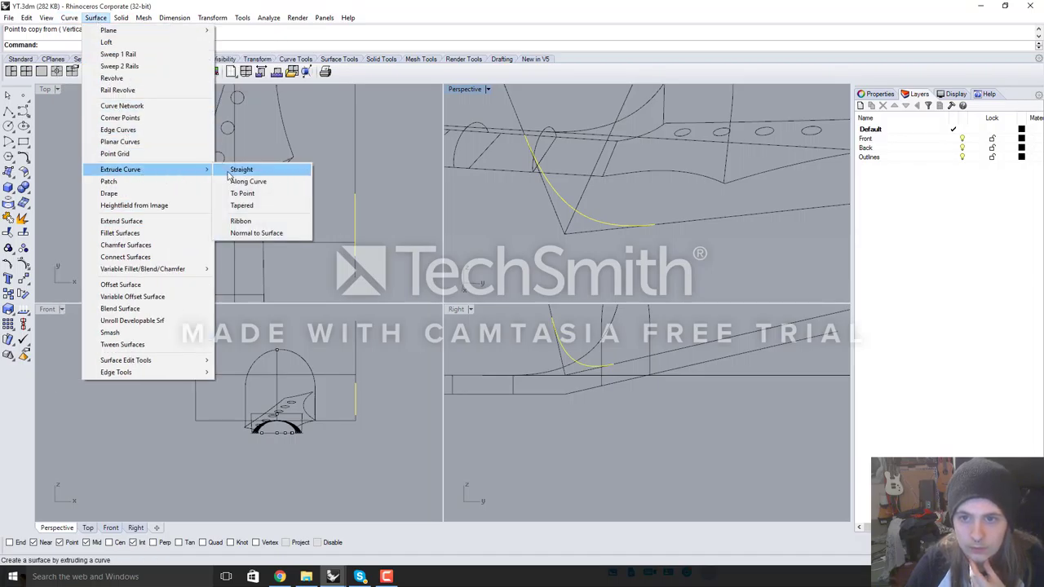
left_click(237, 169)
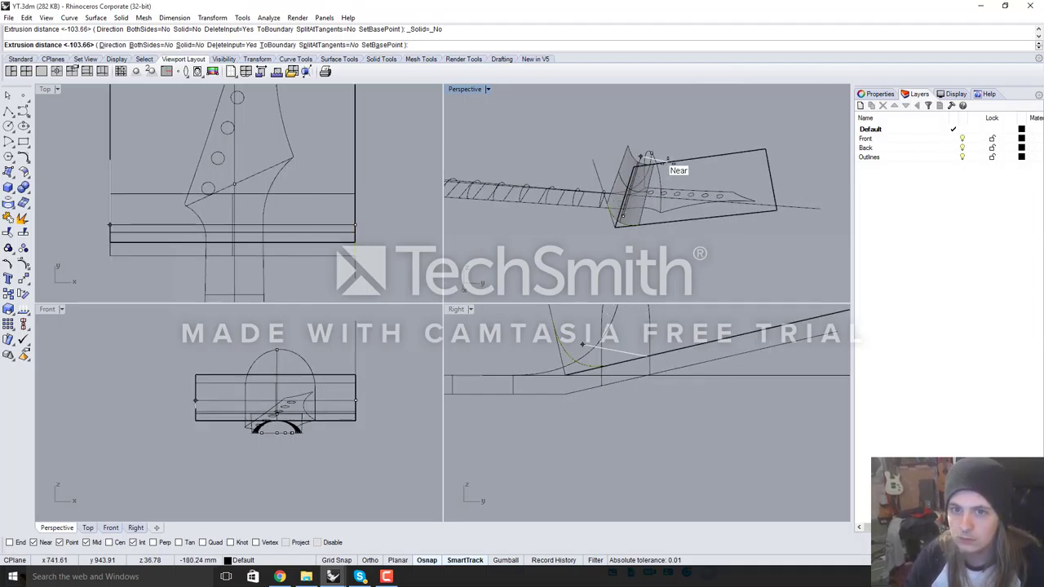
left_click(667, 159)
mouse_move(682, 171)
right_mouse_down()
mouse_move(685, 196)
mouse_move(582, 201)
mouse_move(564, 189)
mouse_move(610, 208)
mouse_move(624, 174)
right_mouse_up()
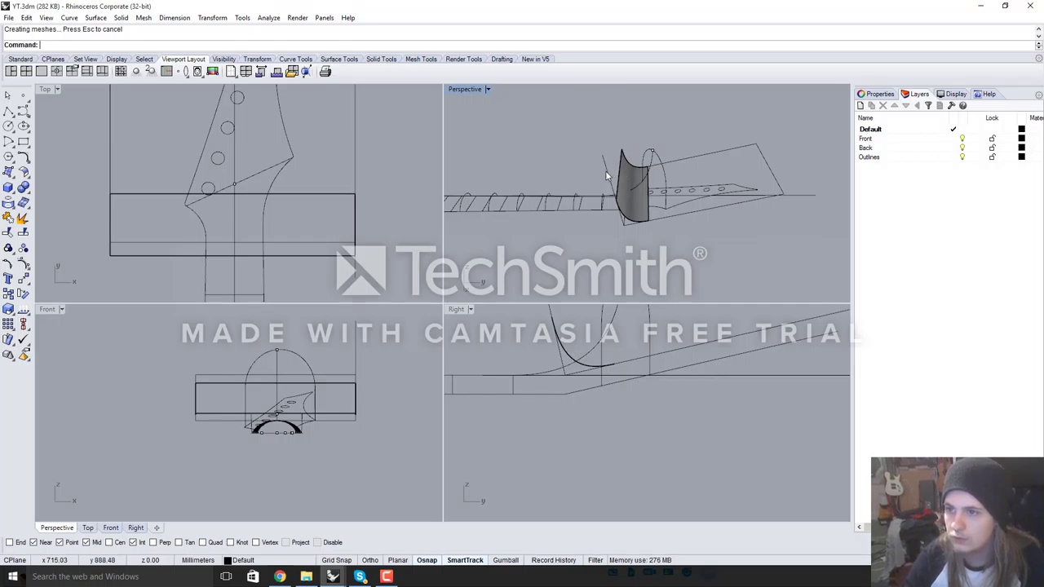
left_click(647, 196)
key("Delete")
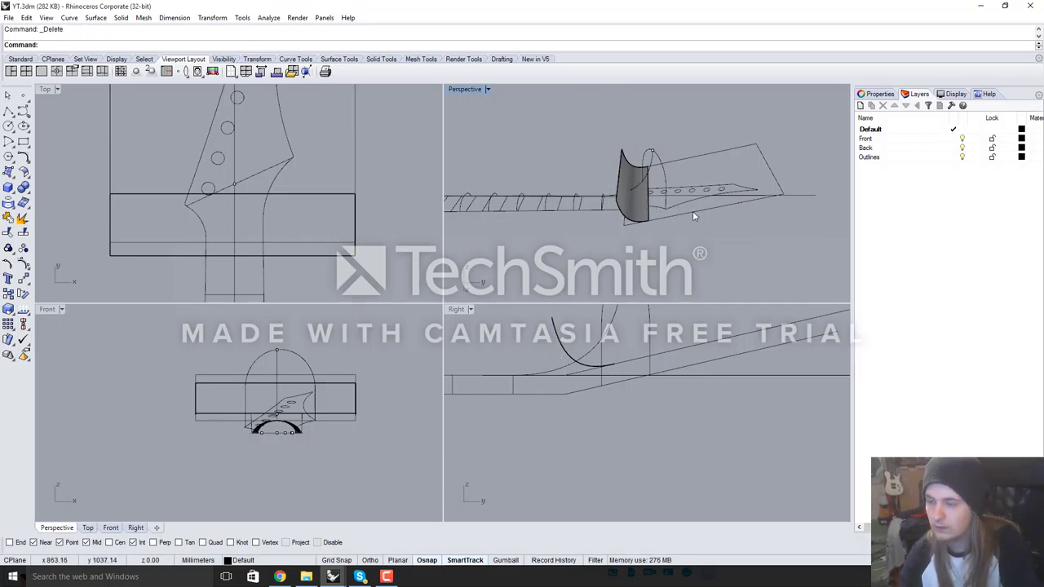
Split the headstock rectangle using the extruded curved surface as the cutting object
left_click(692, 210)
right_click_drag(669, 217, 667, 222)
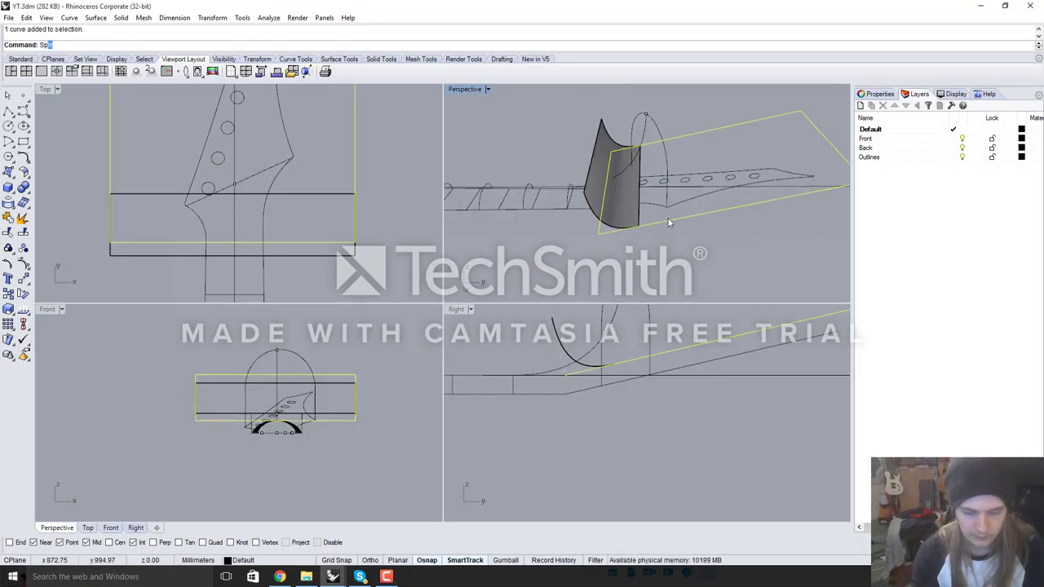
key("Return")
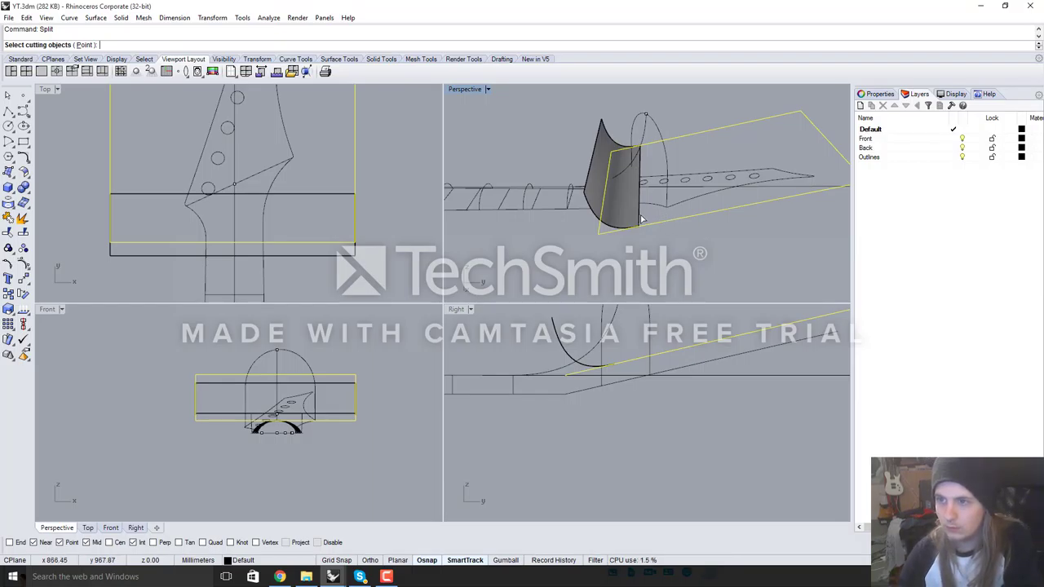
left_click(641, 219)
key("Return")
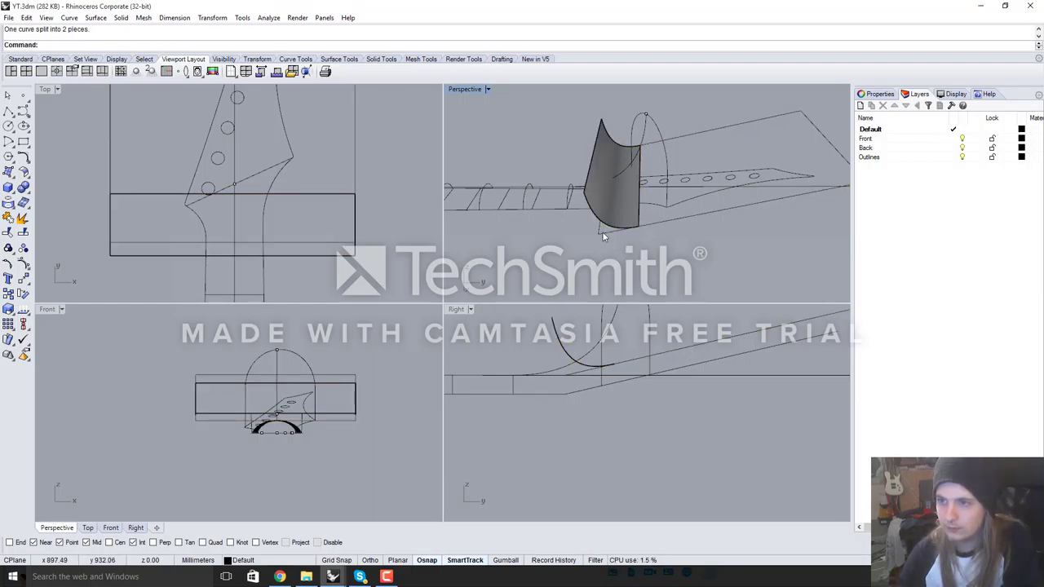
Remove the headstock rectangle's cut-off end and close the opening with a polyline about 180 mm long along the curved surface's edge
left_click(677, 218)
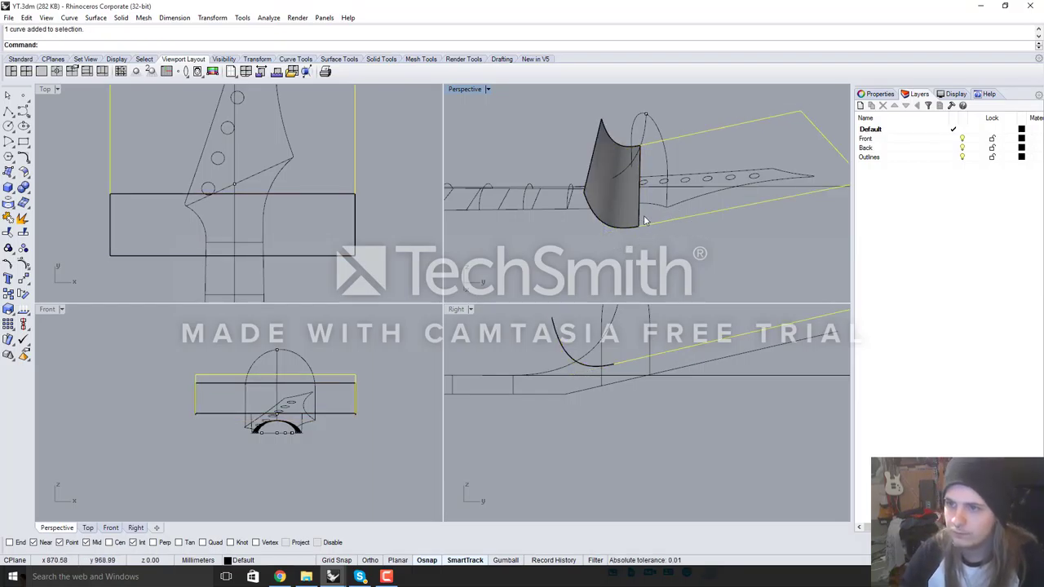
left_click(640, 220, "shift")
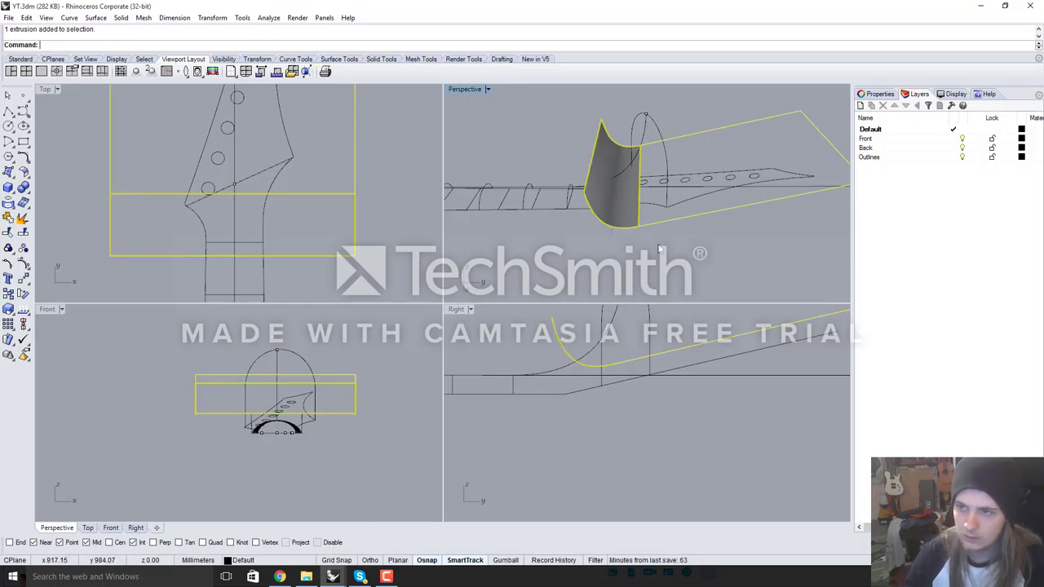
left_click(652, 220)
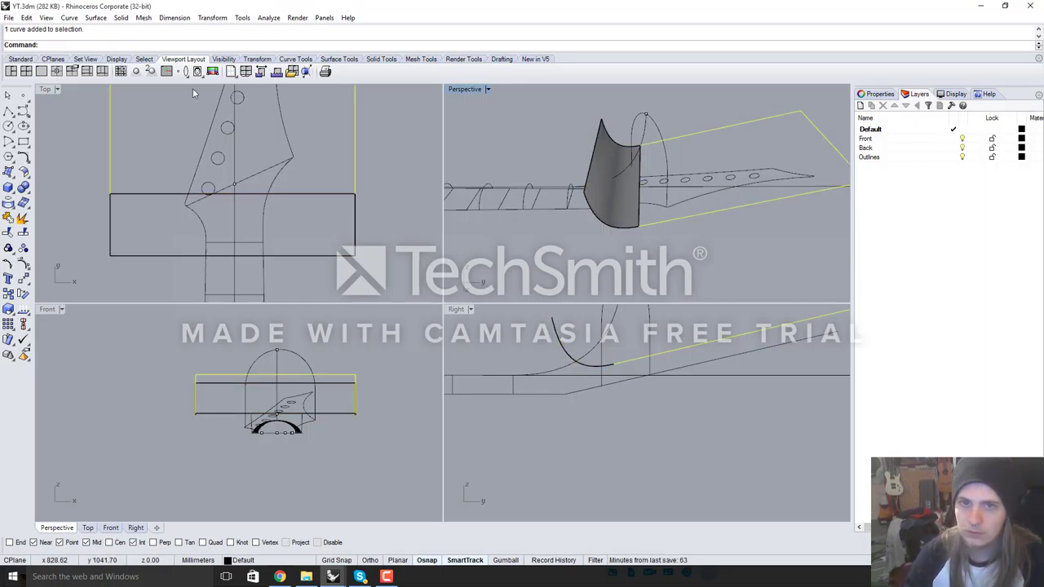
left_click(8, 110)
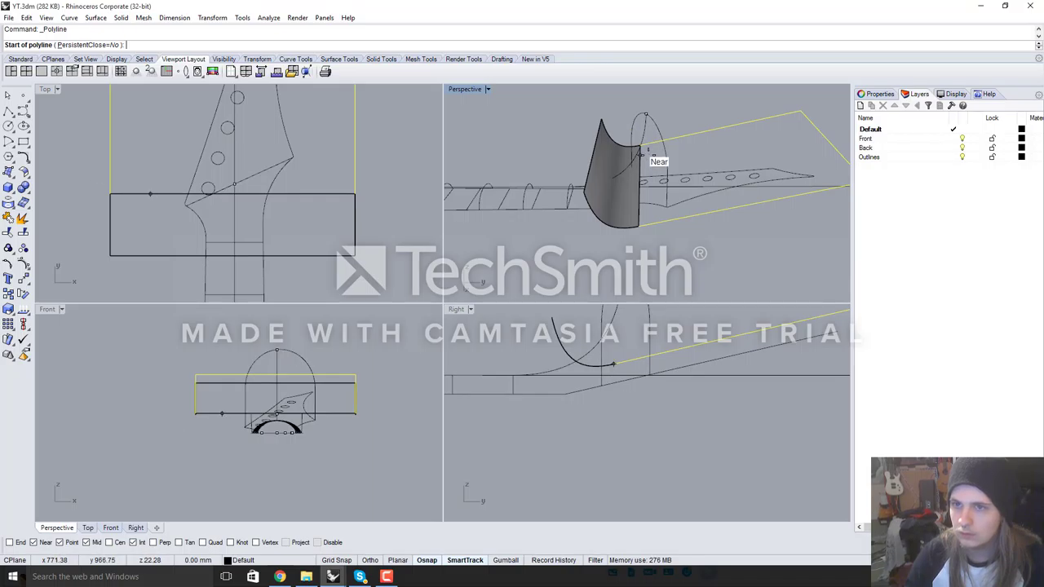
left_click(111, 193)
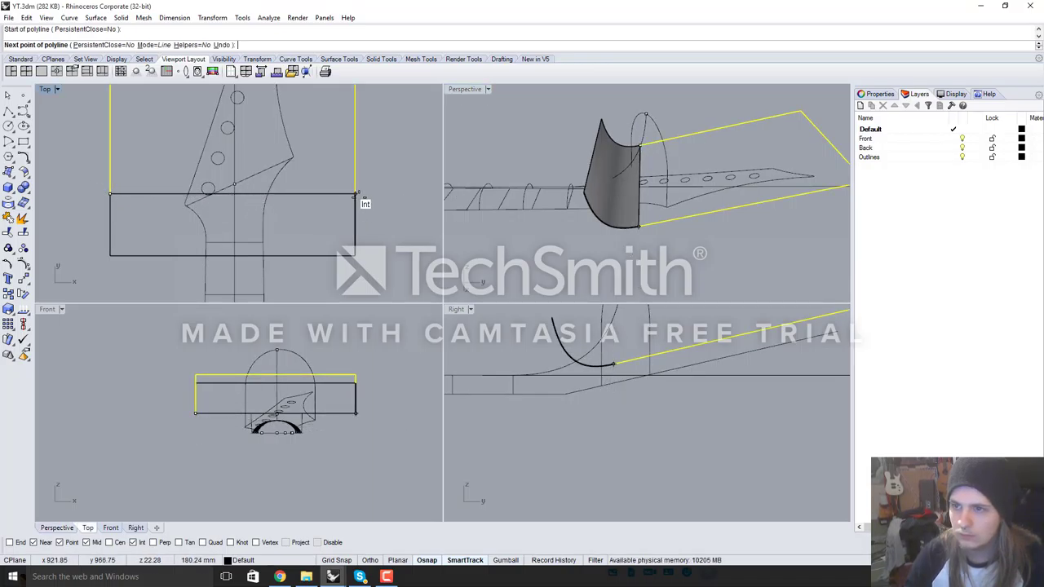
left_click(356, 194)
key("Return")
Join the closing line with the open headstock rectangle into one closed curve
left_click(341, 193)
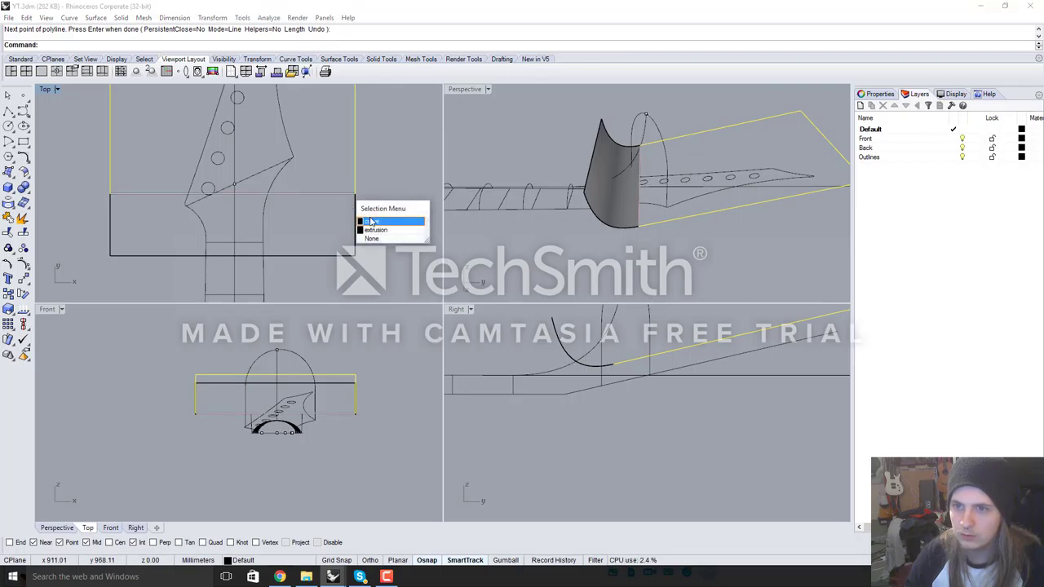
left_click(371, 221)
scroll(254, 203, "down", 5)
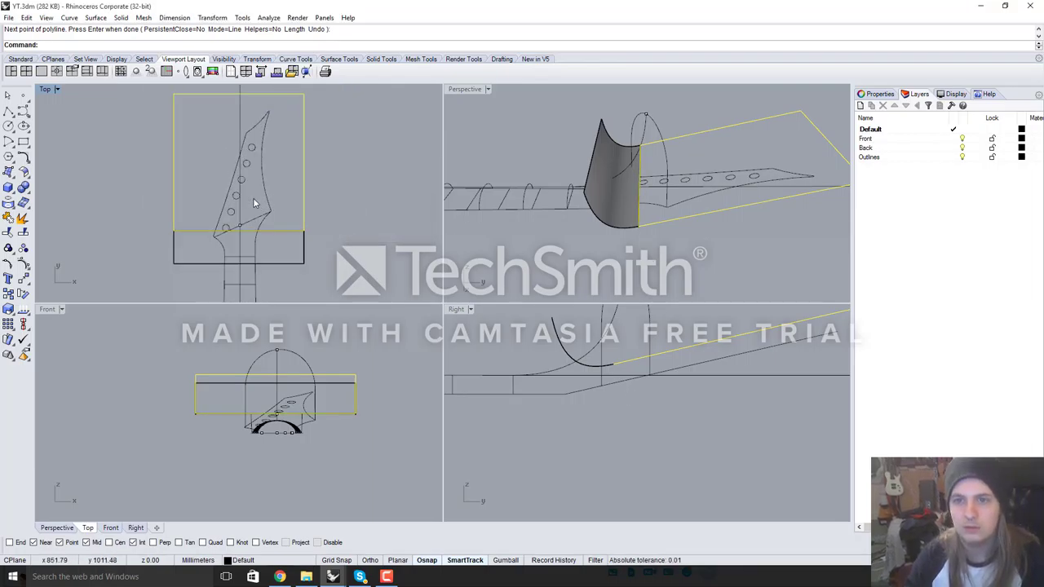
type("Join")
key("Return")
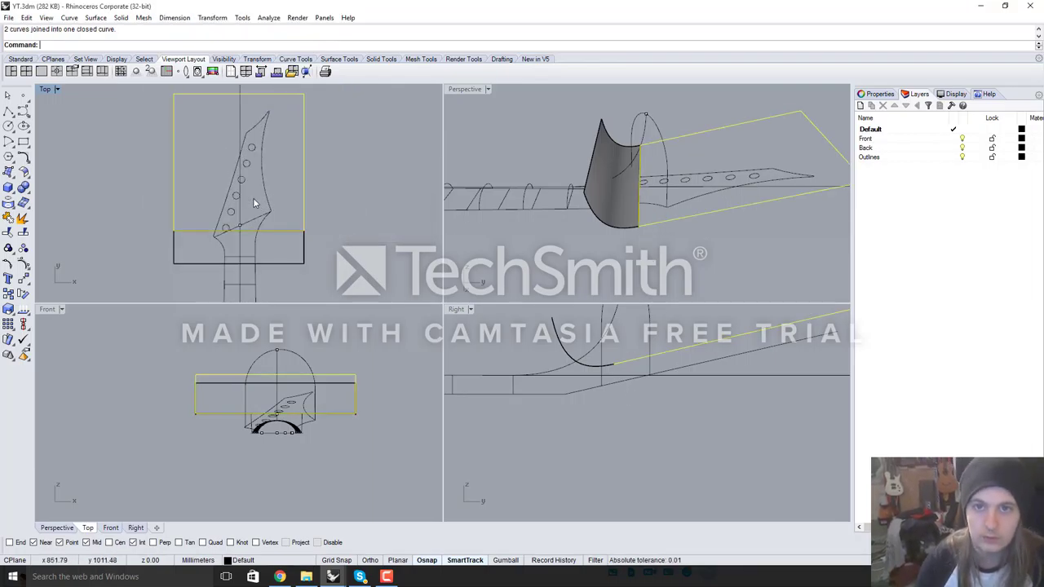
Create a planar surface from the closed headstock rectangle
left_click(103, 17)
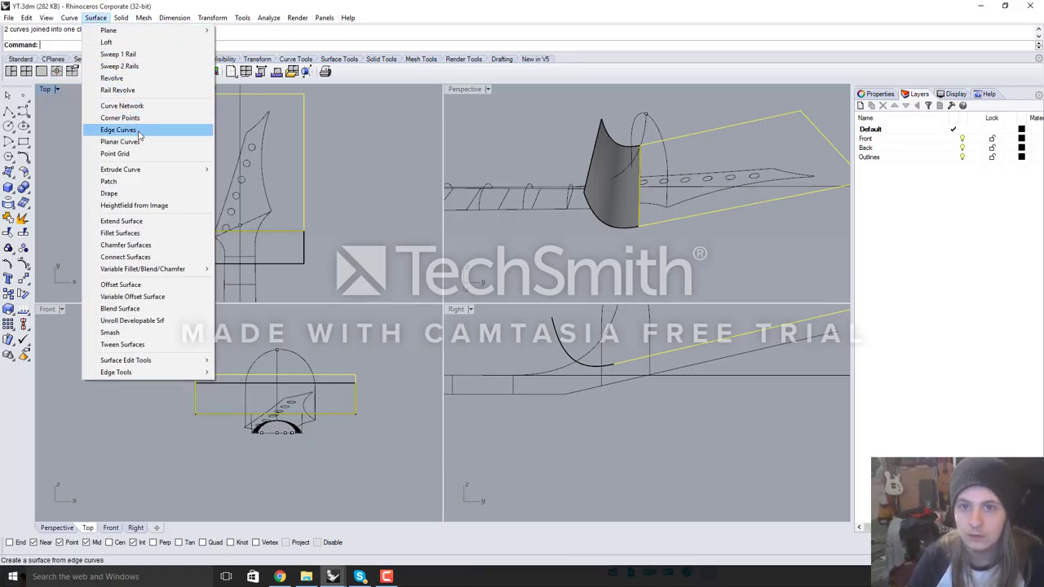
left_click(139, 142)
left_click(747, 244)
right_click_drag(747, 244, 612, 209)
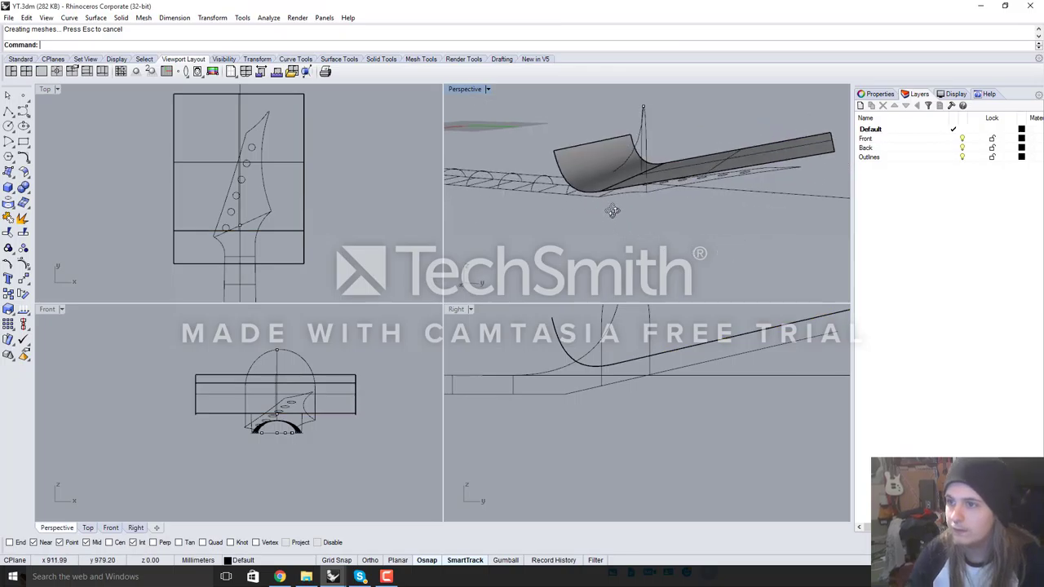
scroll(654, 175, "up", 4)
right_click_drag(654, 174, 659, 203)
scroll(598, 166, "down", 6)
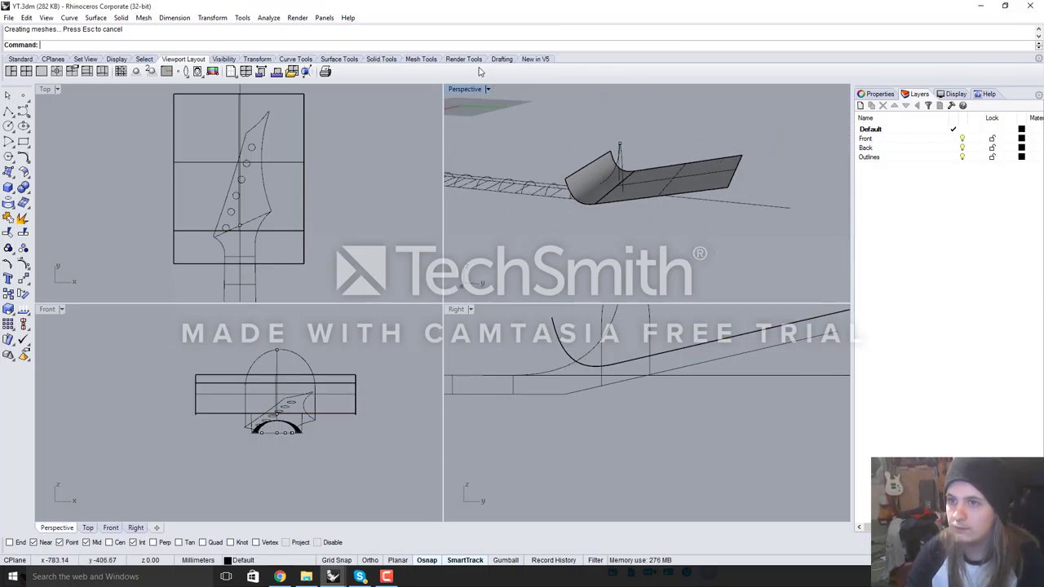
Maximize the Perspective view and join the planar headstock surface with the curved extruded surface
double_click(468, 89)
right_click_drag(545, 242, 489, 302)
scroll(414, 274, "up", 4)
left_click(493, 304)
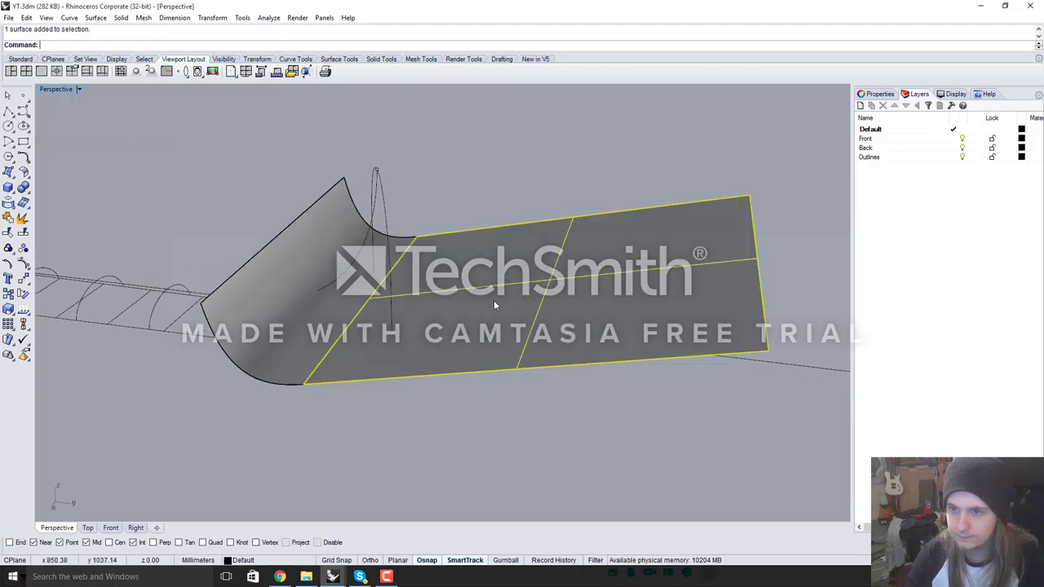
left_click(295, 322, "shift")
left_click(465, 266)
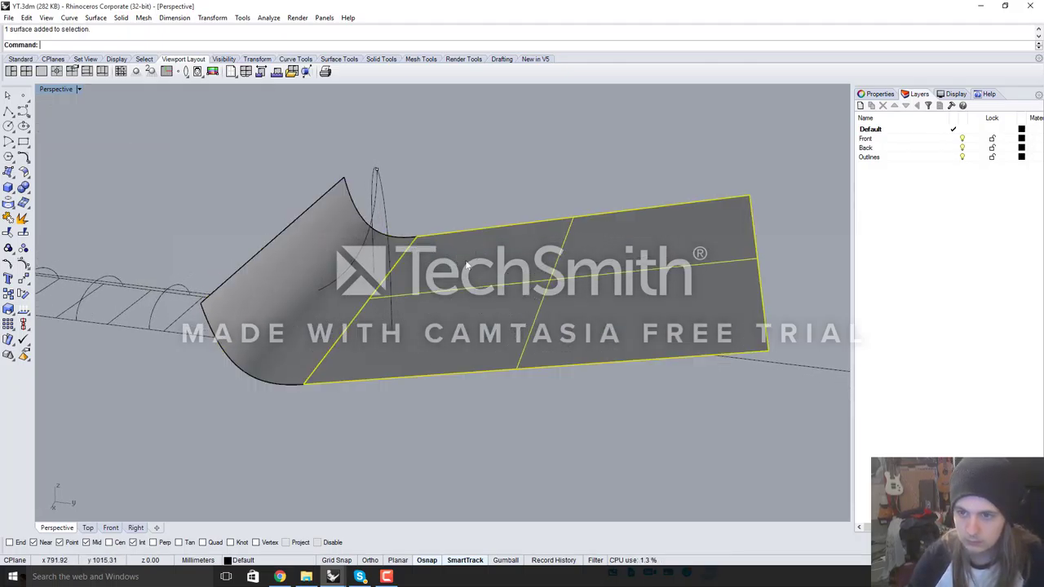
left_click(297, 275, "shift")
type("oin")
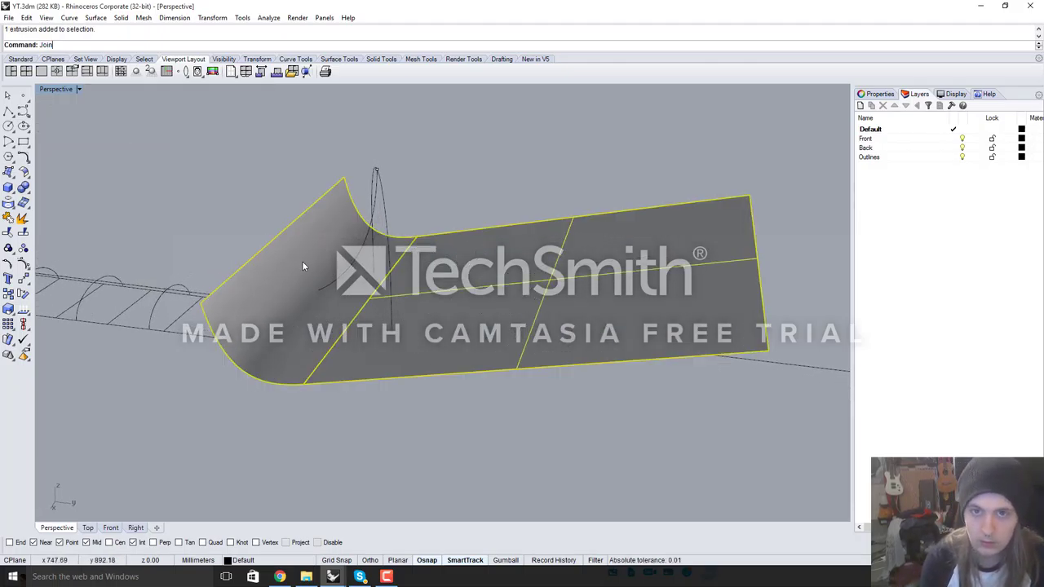
key("Return")
Hide the joined headstock polysurface and delete the leftover rectangle outline curve
left_click(428, 151)
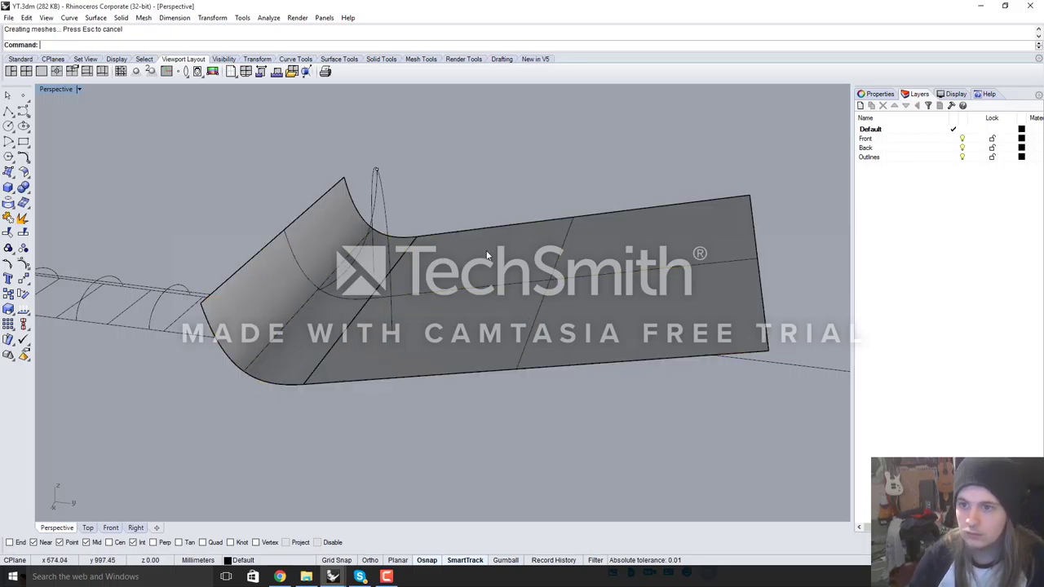
left_click(486, 253)
right_click_drag(492, 304, 535, 252)
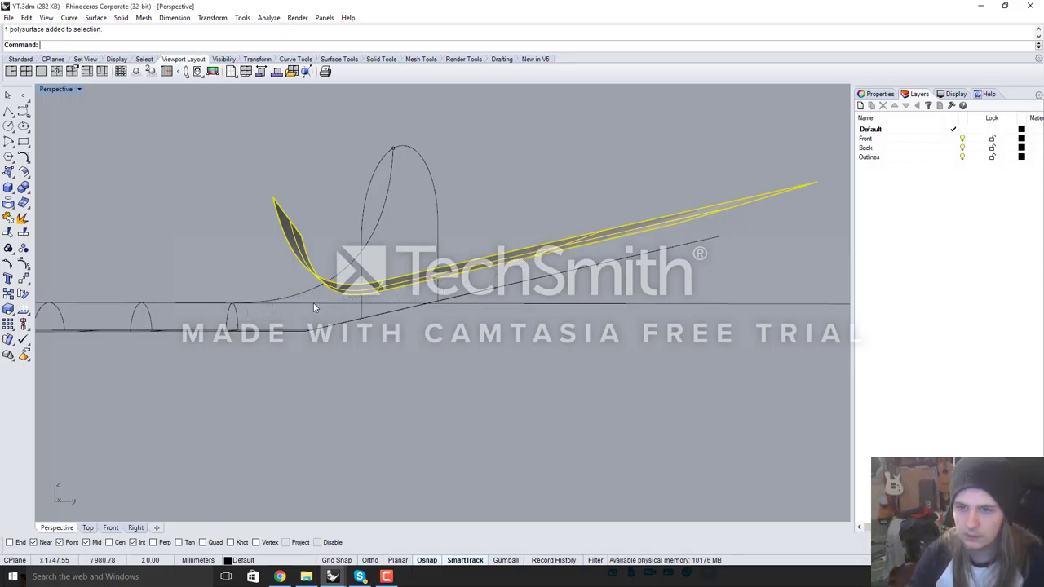
right_click_drag(472, 292, 632, 340)
left_click(616, 203)
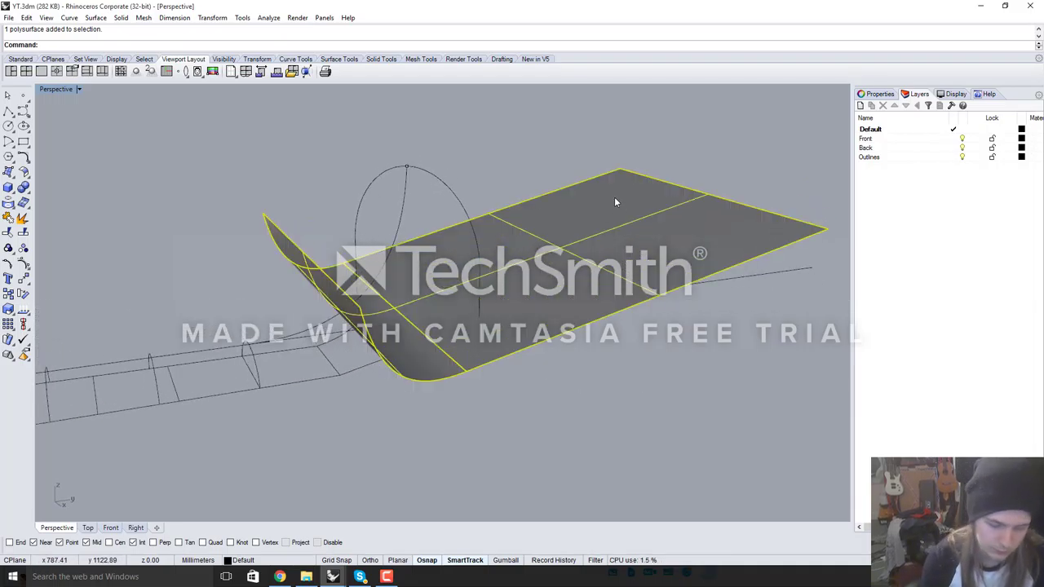
type("Hid")
key("Return")
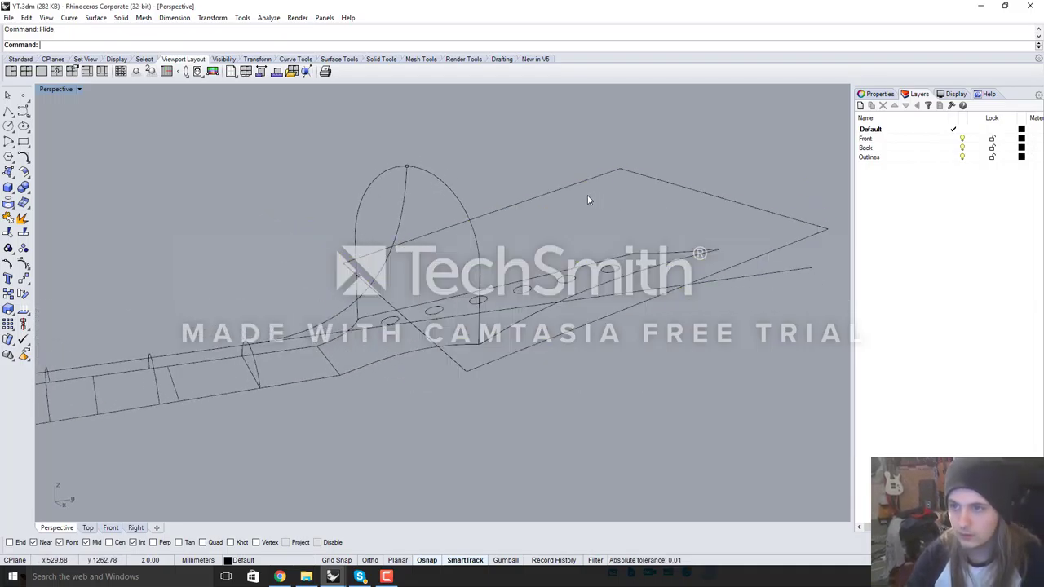
left_click(585, 182)
key("Delete")
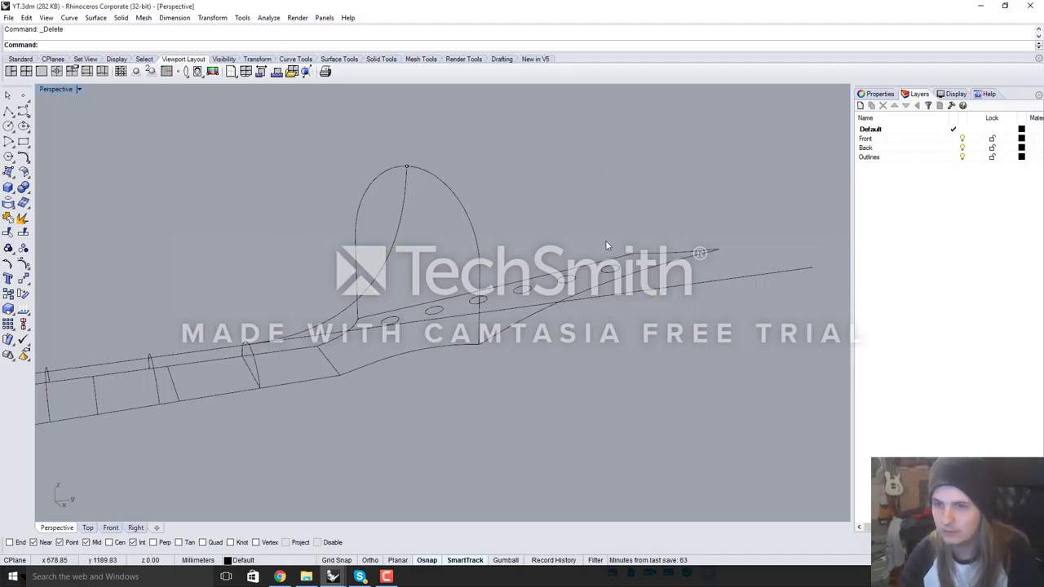
Examine how the tall arch curve, the headstock outline and the last neck segment's outline meet at the transition
right_click_drag(605, 246, 353, 308)
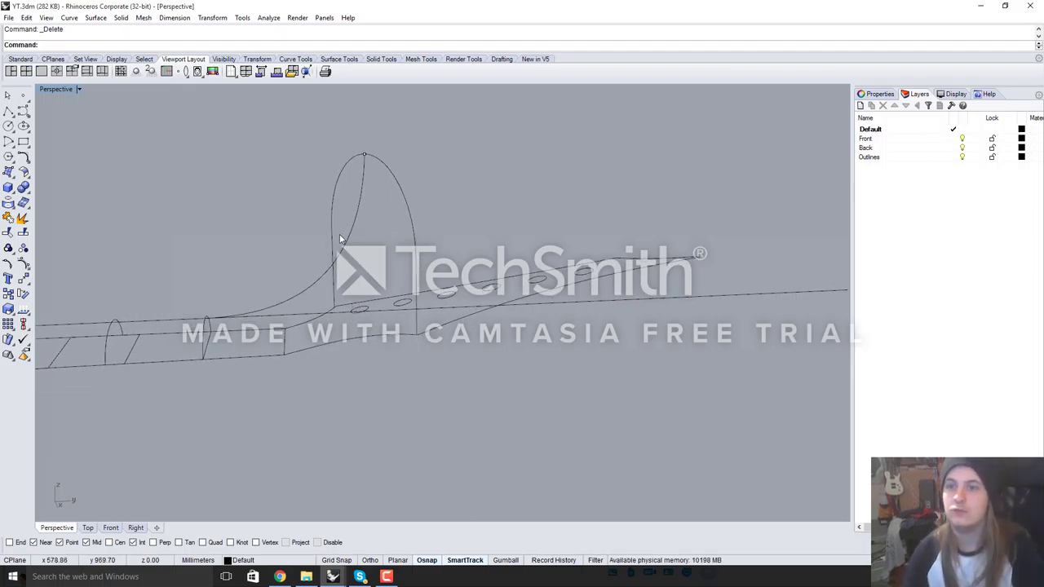
left_click(364, 225)
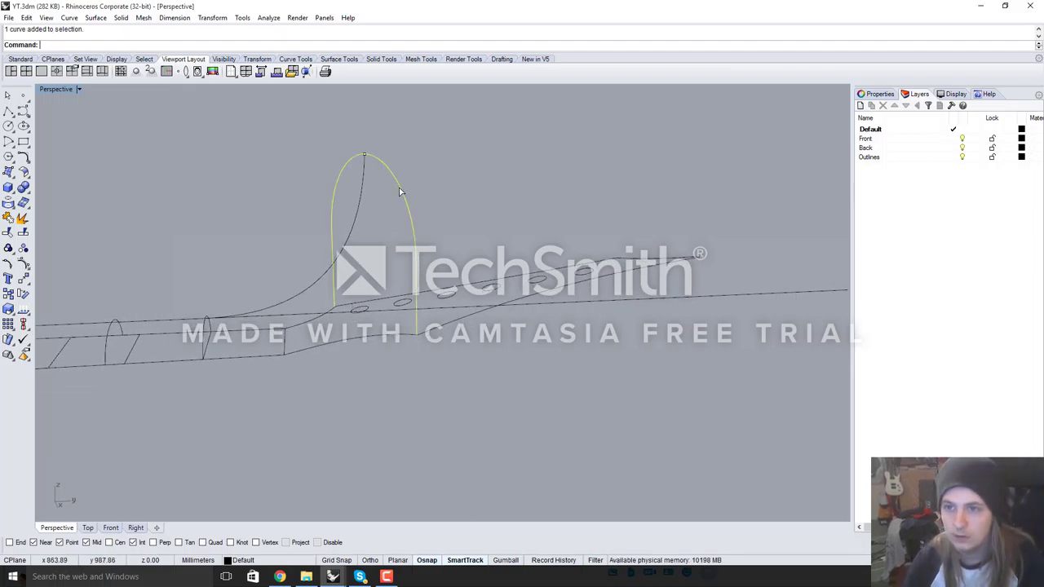
left_click(359, 346)
left_click(359, 338)
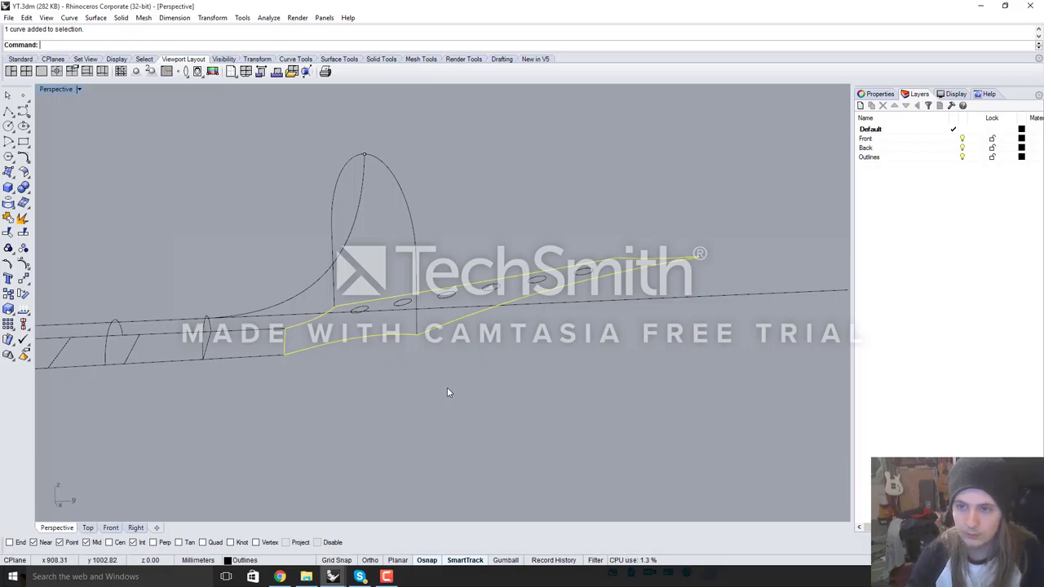
left_click(239, 359)
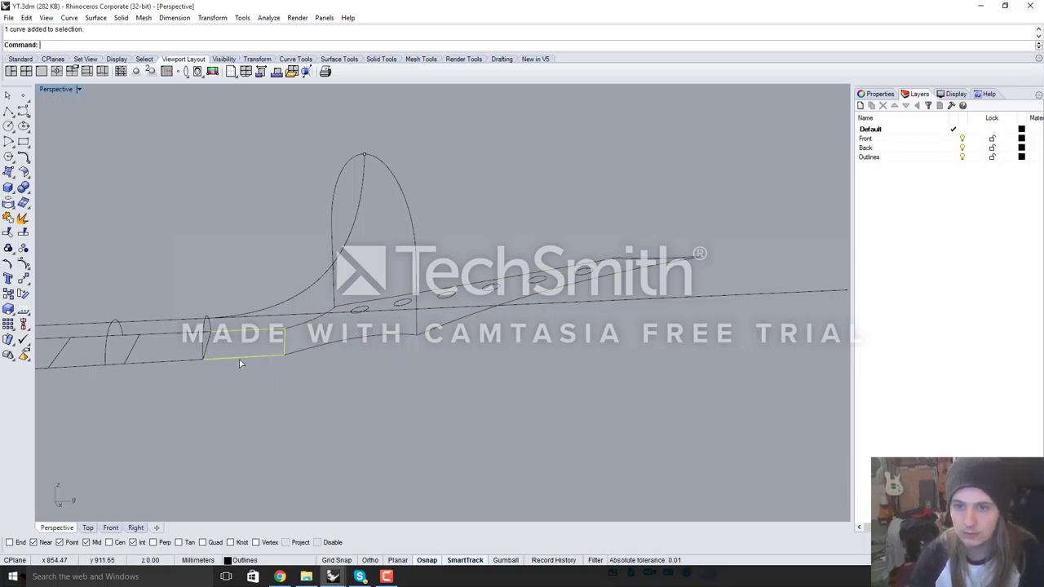
left_click(330, 398)
left_click(281, 349)
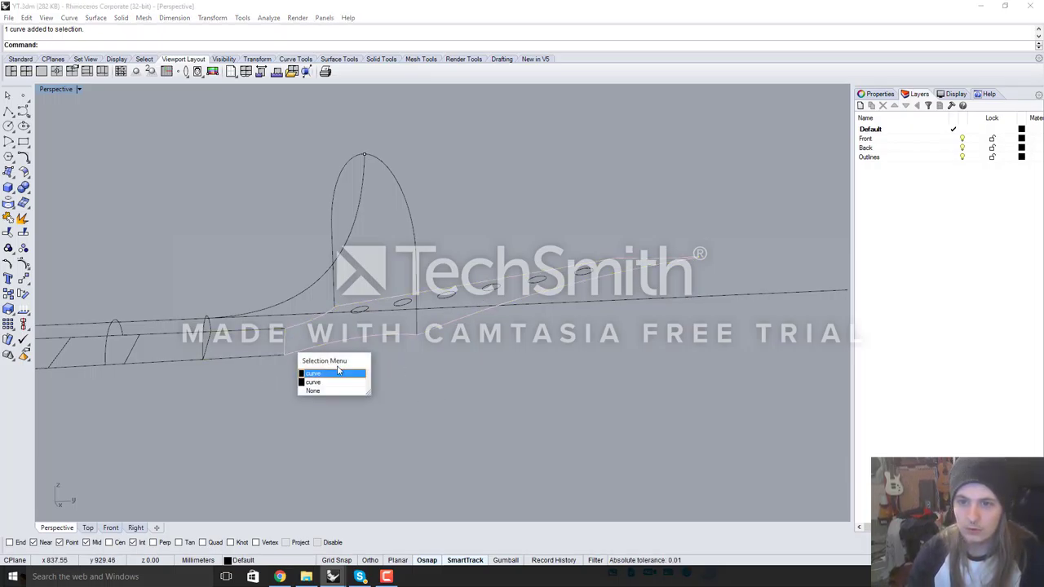
left_click(333, 373)
left_click(359, 362)
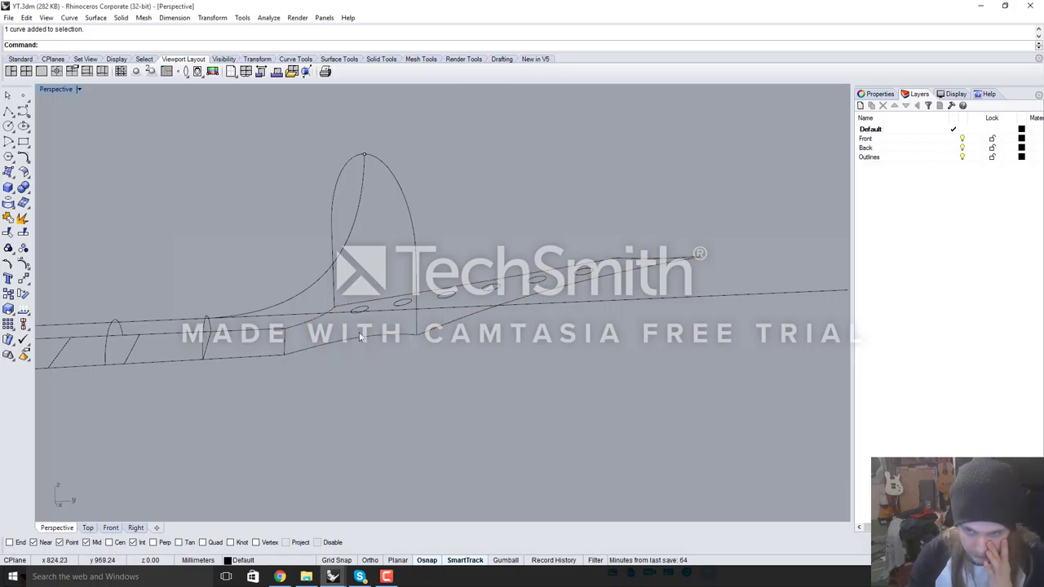
Split the headstock outline using the tall arch curve and the adjoining neck segment outline as cutting objects
left_click(359, 338)
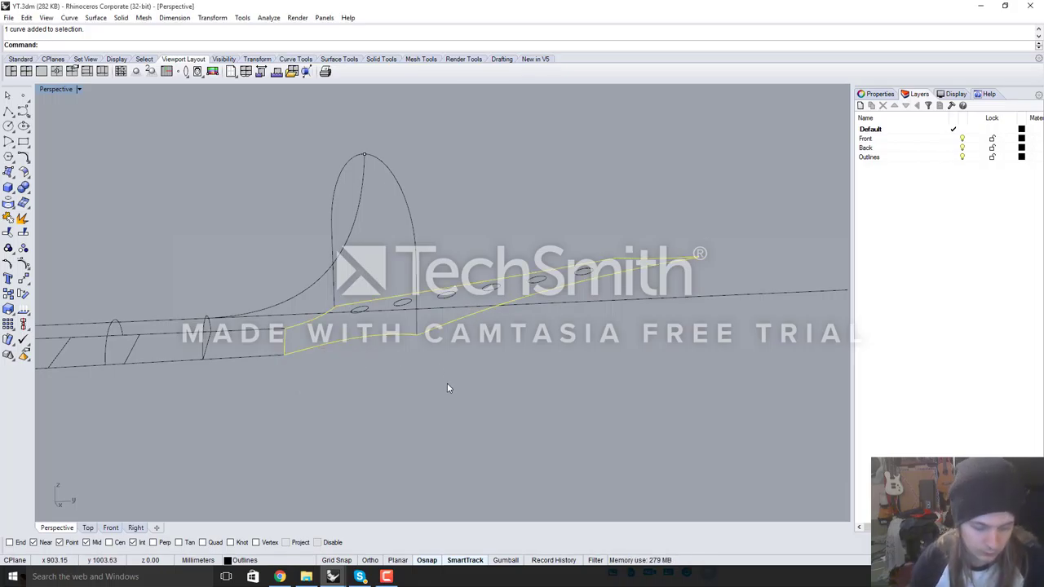
type("Split")
key("Return")
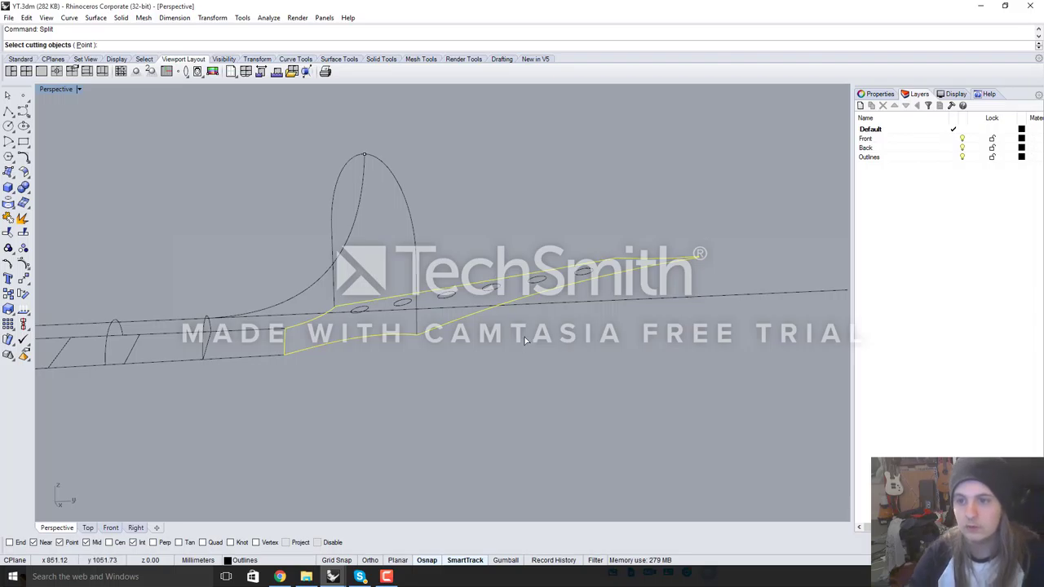
left_click(415, 231)
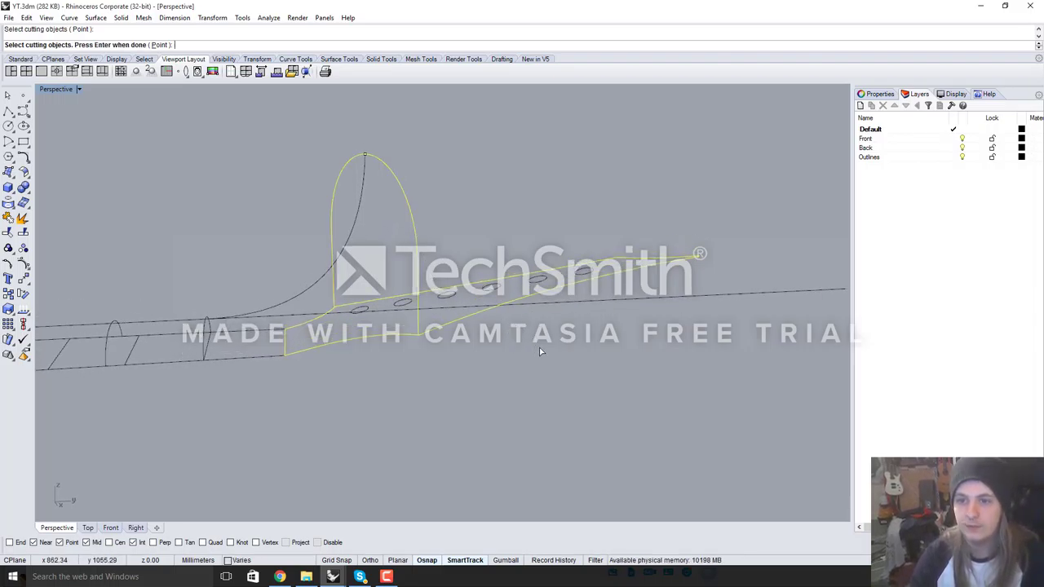
scroll(592, 303, "down", 4)
scroll(424, 324, "up", 6)
left_click(317, 355)
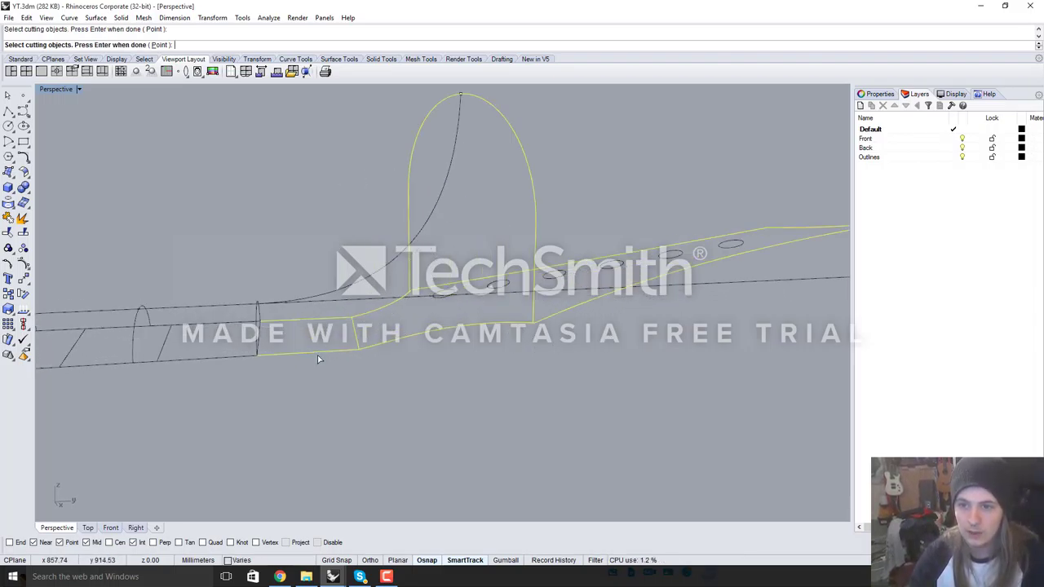
key("Return")
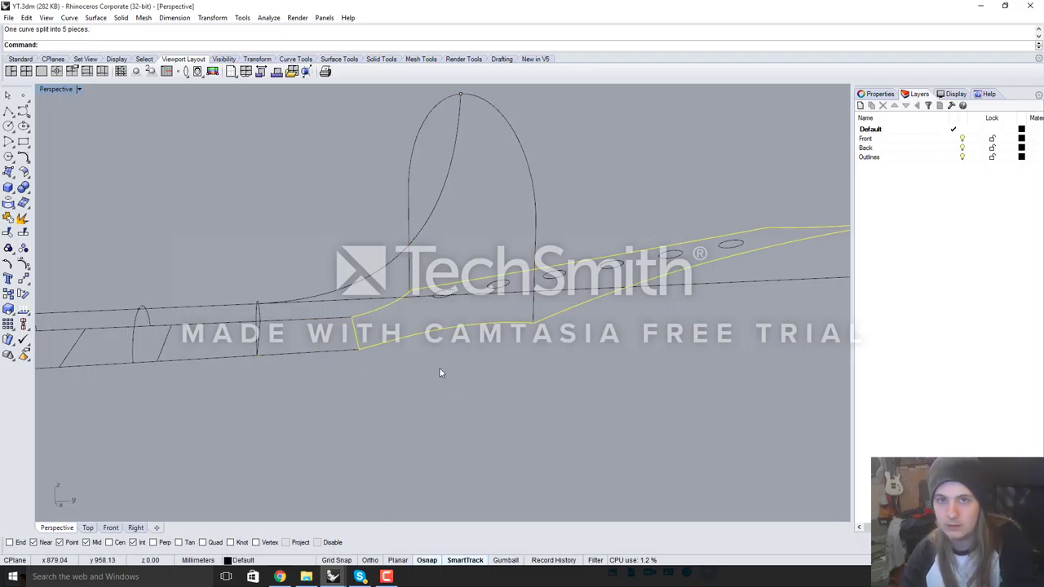
Split the last neck segment's outline using the adjoining headstock transition curve pieces as cutting objects
left_click(418, 335)
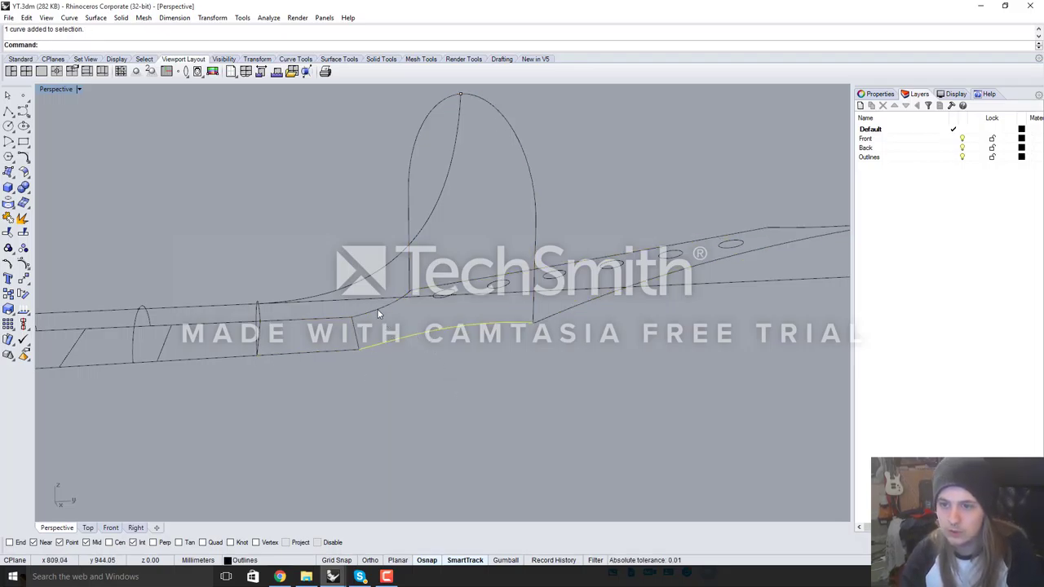
right_click_drag(445, 349, 454, 376)
left_click(383, 373)
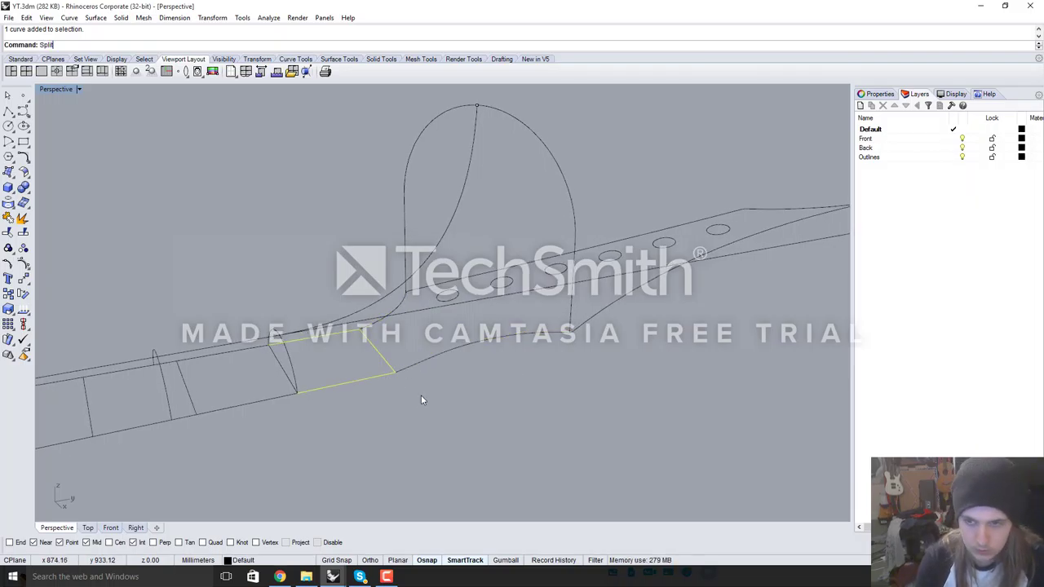
key("Return")
left_click(434, 362)
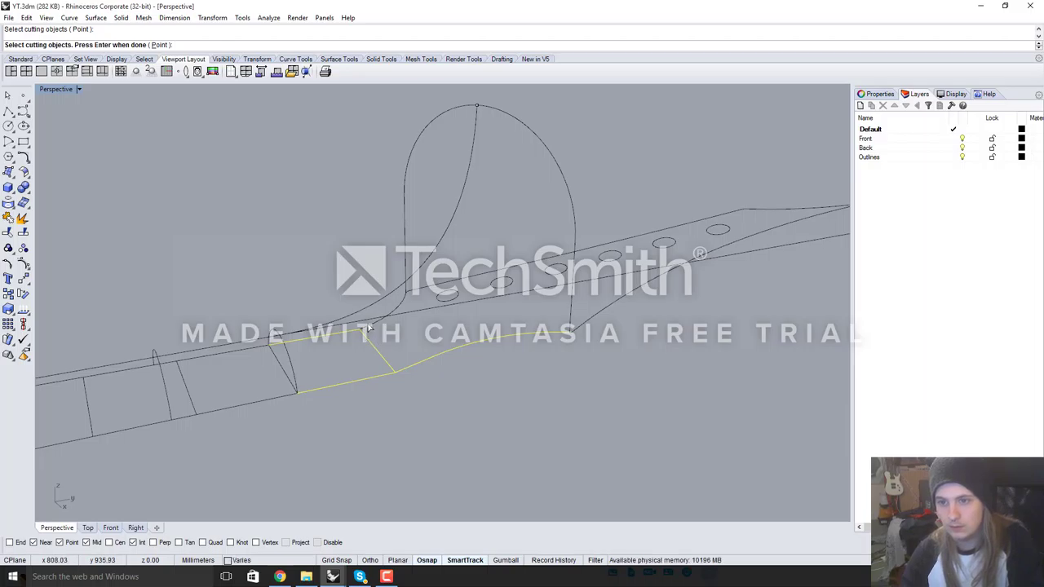
key("Return")
key("Escape")
Join the neck's first side edge segments with the headstock transition and heel curves into one open curve
left_click(376, 379)
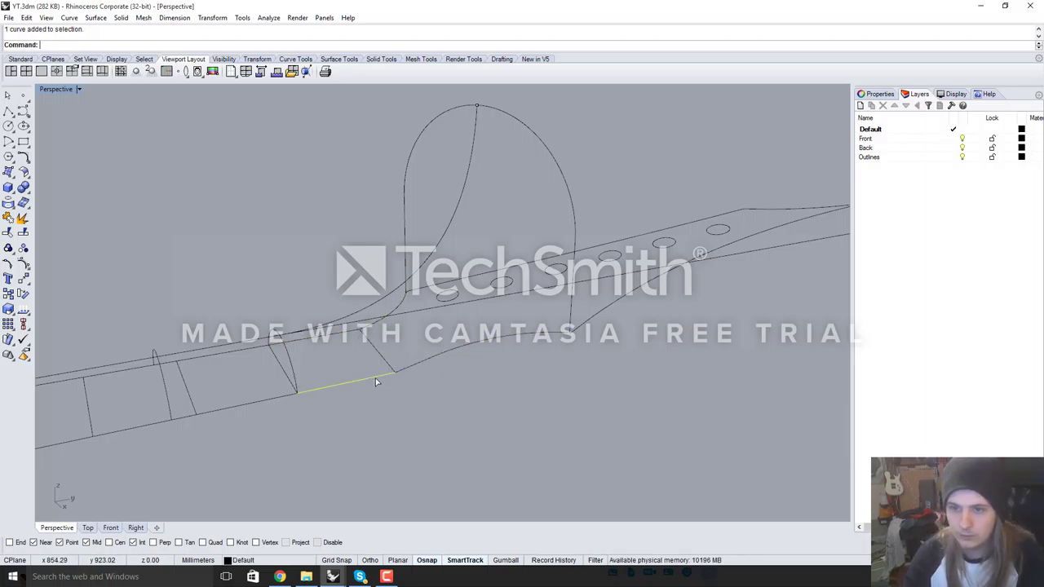
left_click(380, 334)
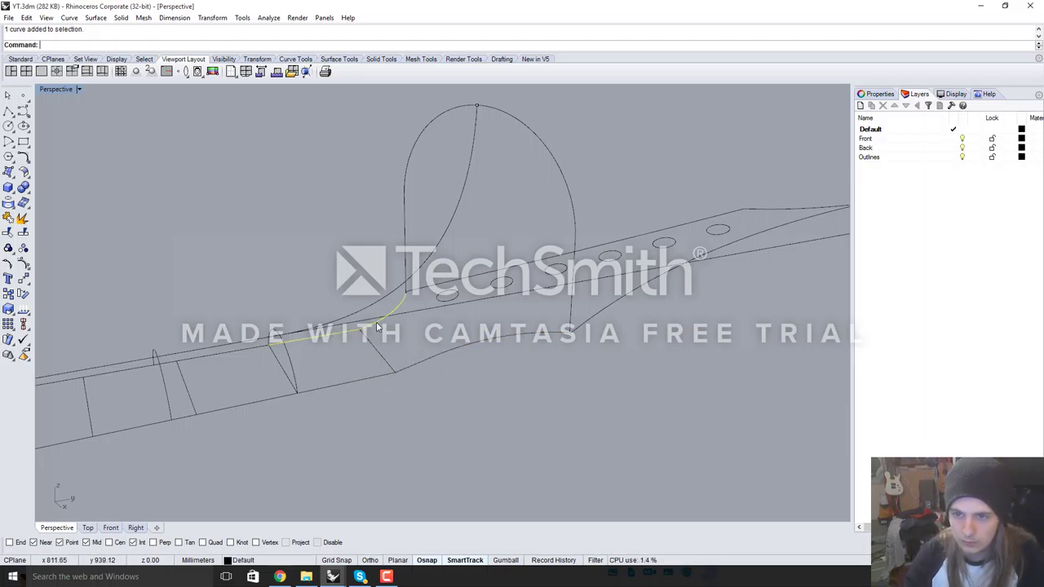
right_click_drag(421, 408, 390, 401)
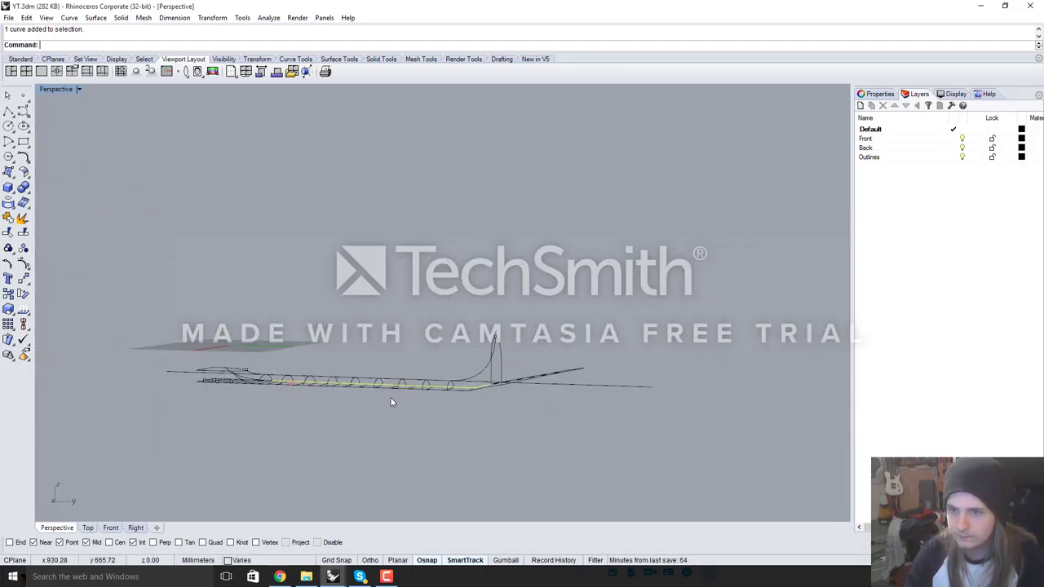
right_click_drag(471, 401, 478, 415)
scroll(478, 408, "up", 5)
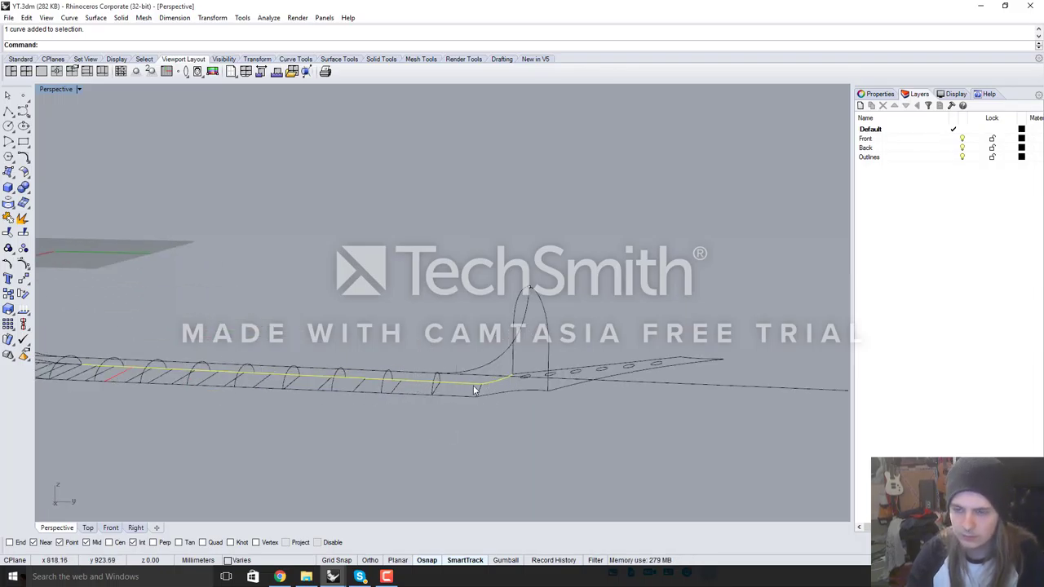
scroll(476, 387, "down", 5)
right_click_drag(429, 385, 84, 401)
scroll(358, 383, "up", 4)
scroll(302, 356, "up", 2)
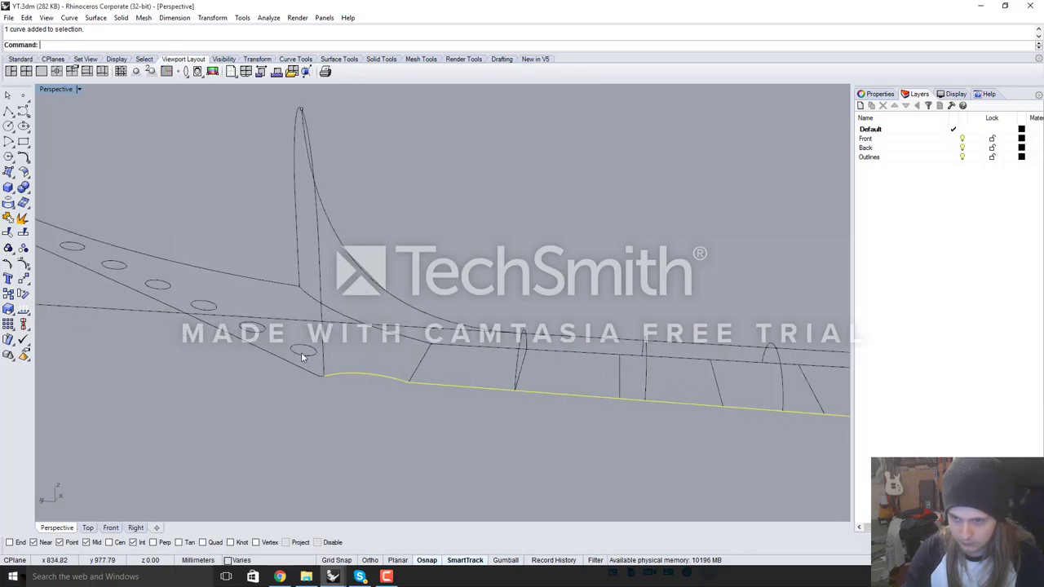
scroll(367, 366, "down", 5)
scroll(345, 362, "up", 5)
scroll(331, 364, "down", 5)
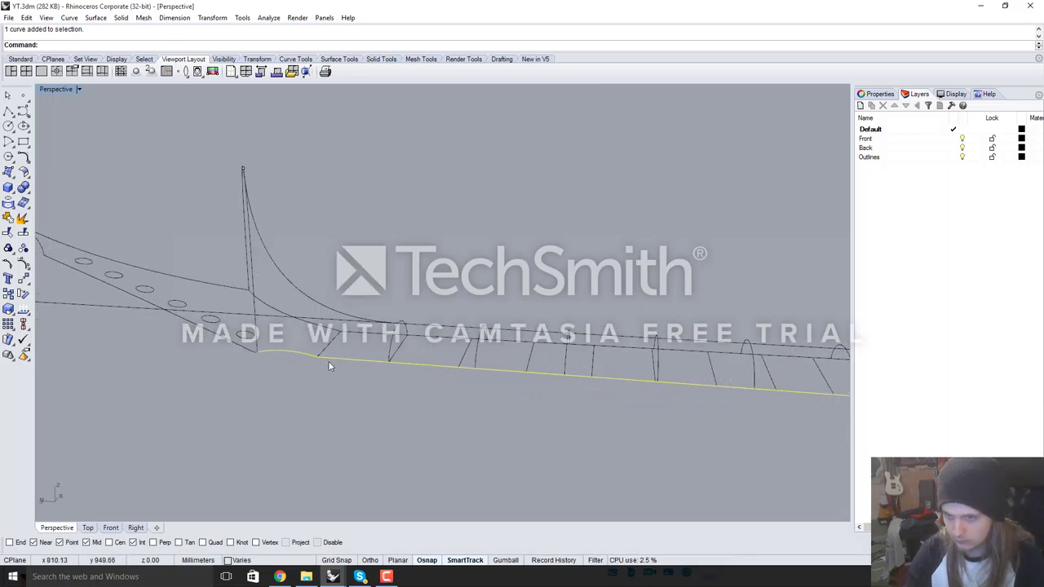
scroll(497, 369, "up", 3)
scroll(499, 368, "up", 5)
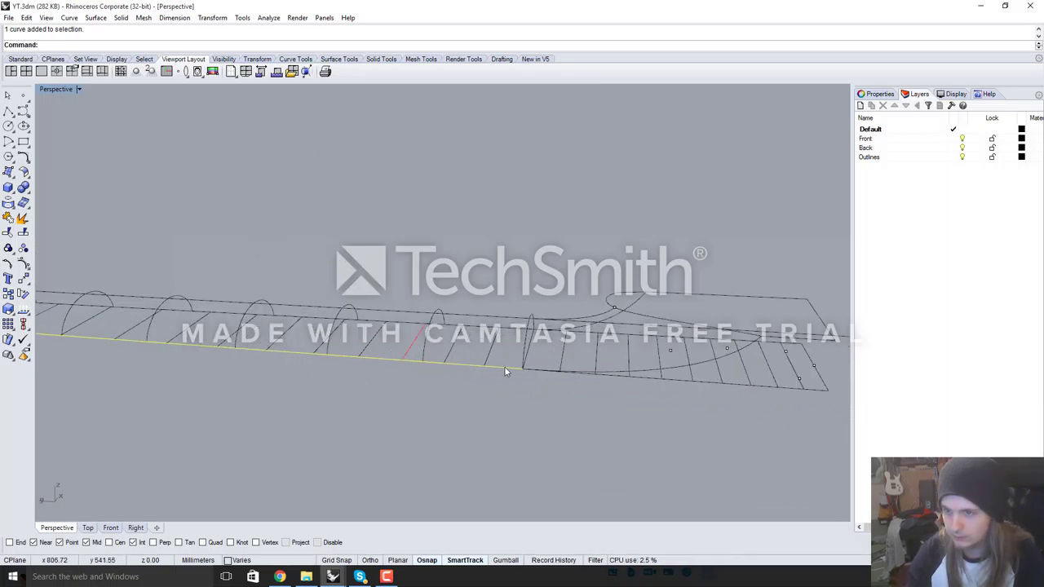
right_click_drag(676, 381, 458, 397)
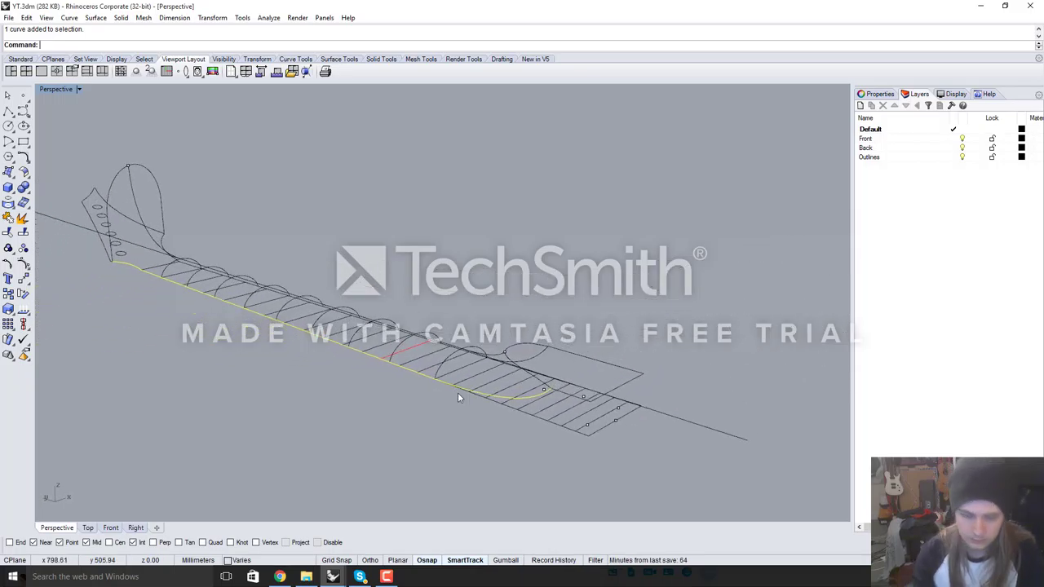
key("Return")
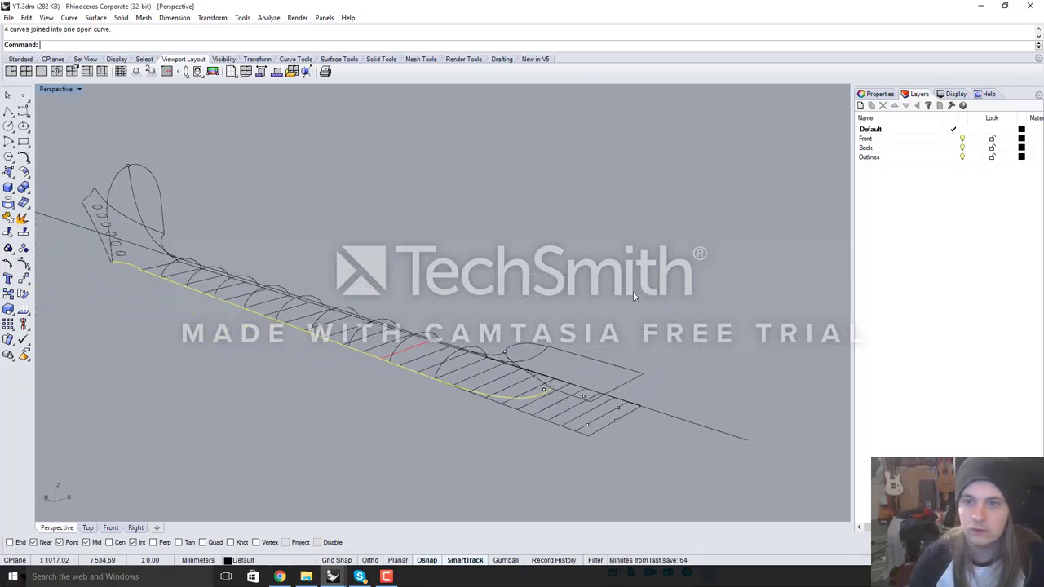
Join the opposite side edge's segments, from the headstock transition to the heel, into one open curve
left_click(551, 255)
left_click(523, 399)
right_click_drag(523, 402, 373, 372)
right_click_drag(496, 390, 476, 328)
scroll(475, 329, "up", 6)
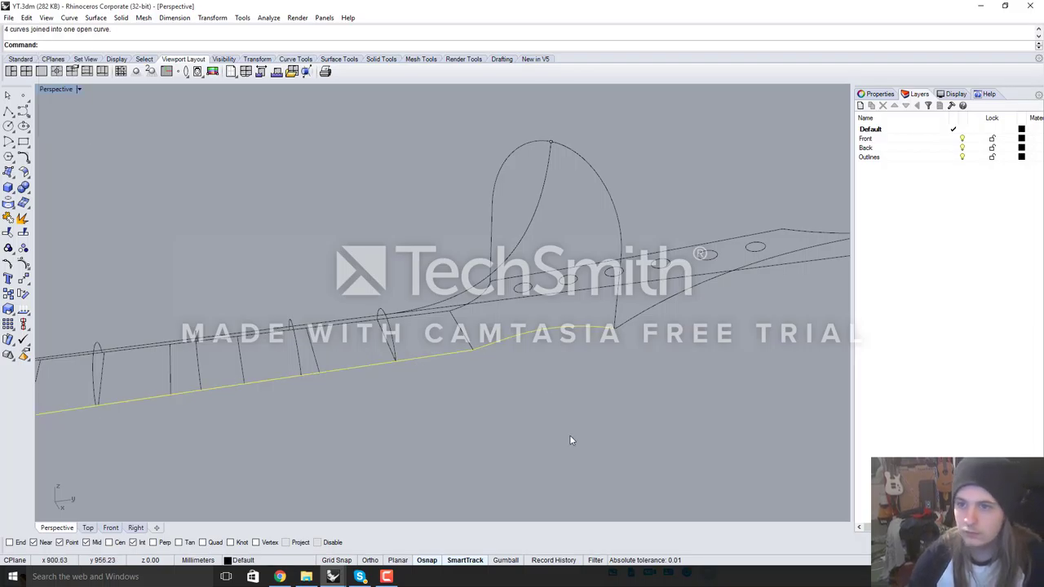
key("Return")
Join the neck's spine curve with its headstock and heel sweeps into one open curve
left_click(528, 233)
scroll(529, 377, "down", 6)
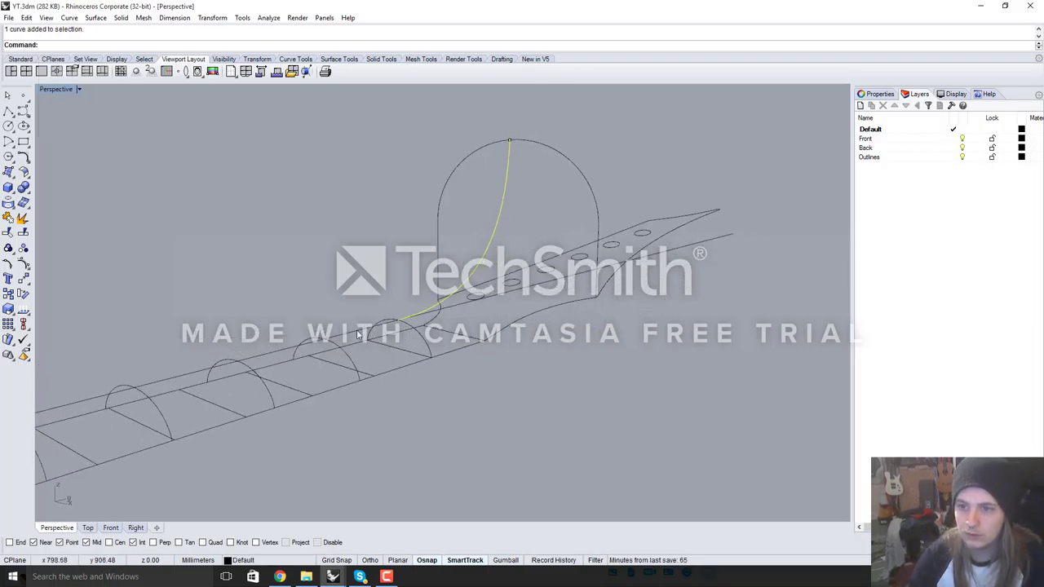
right_click_drag(561, 327, 298, 356)
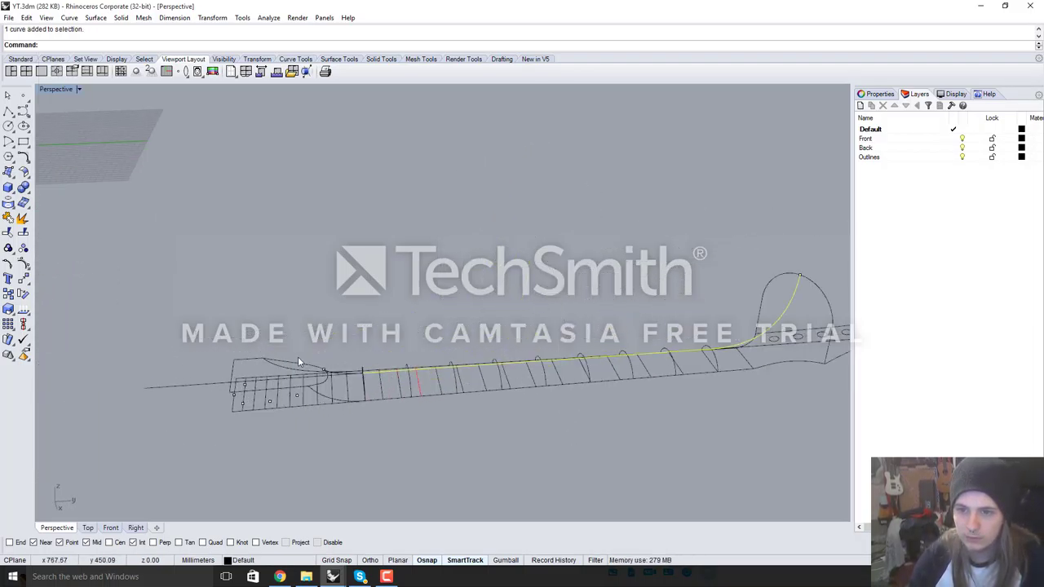
scroll(310, 352, "up", 5)
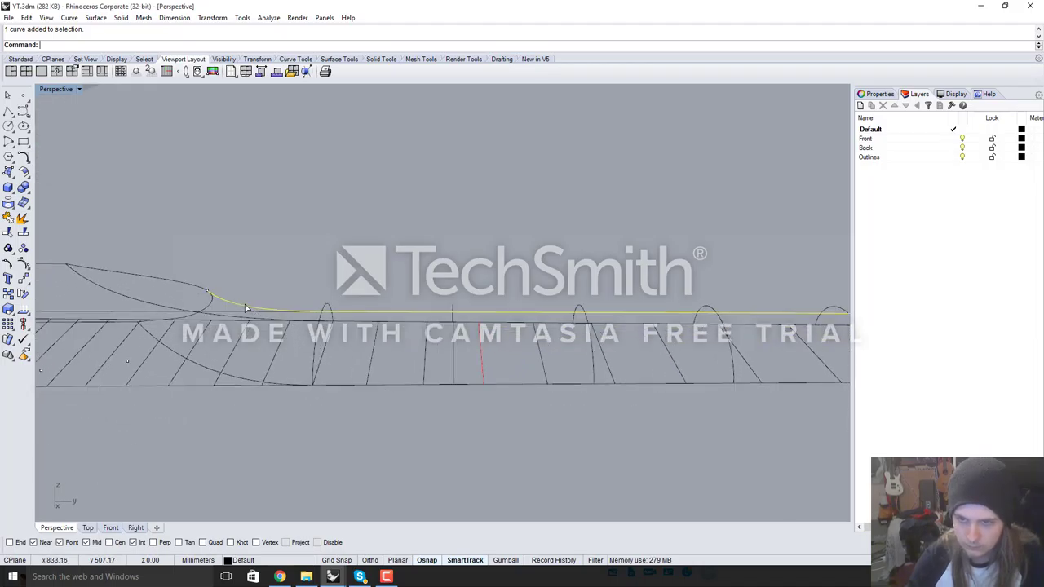
type("Join")
key("Return")
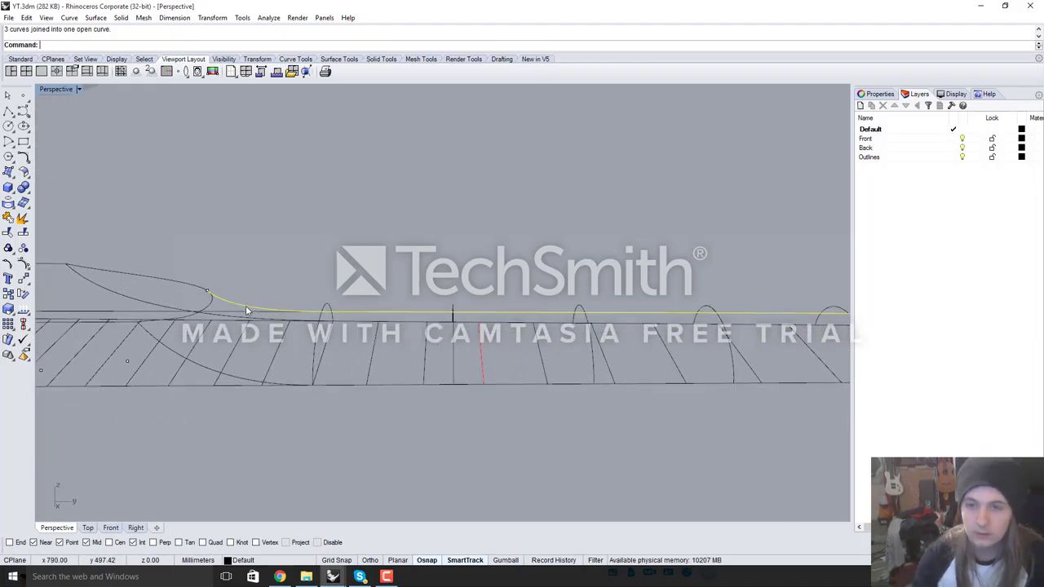
Delete the leftover straight centre line pieces extending past the last cross-sections at the heel and headstock ends
left_click(367, 221)
right_click_drag(375, 290, 363, 293)
left_click(199, 301)
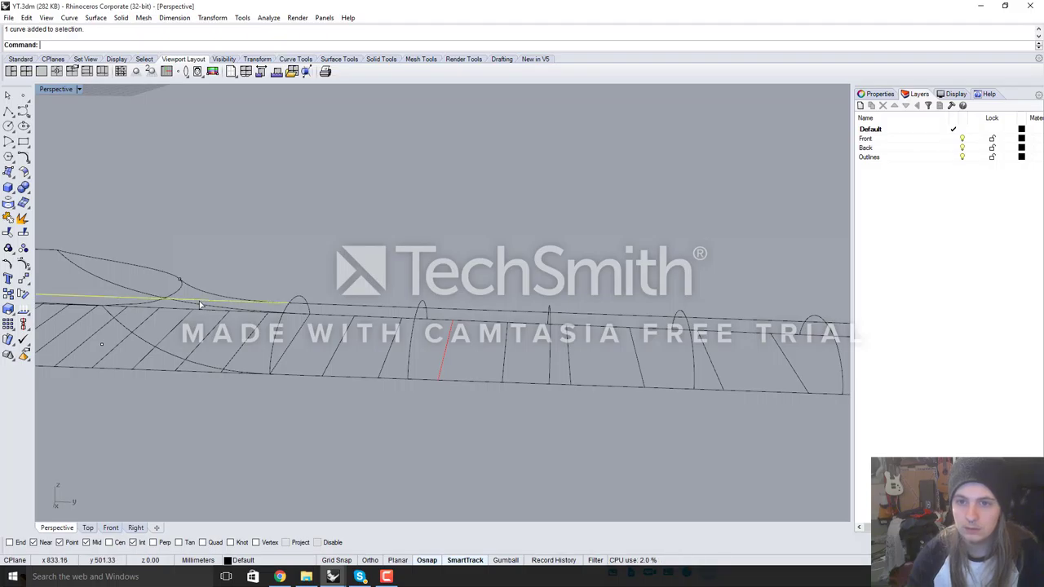
key("Delete")
scroll(212, 296, "down", 12)
scroll(412, 297, "up", 7)
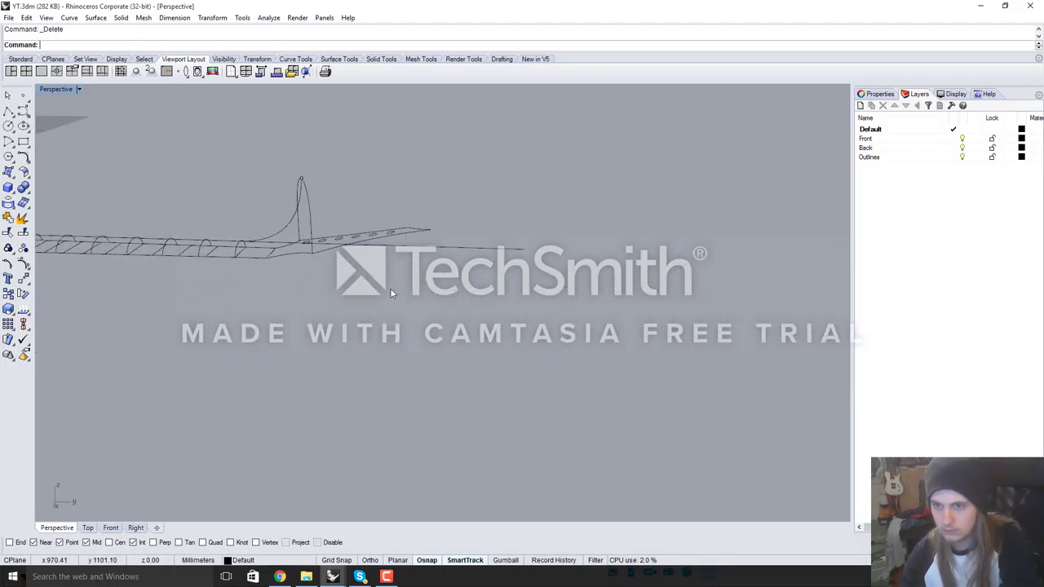
left_click(416, 250)
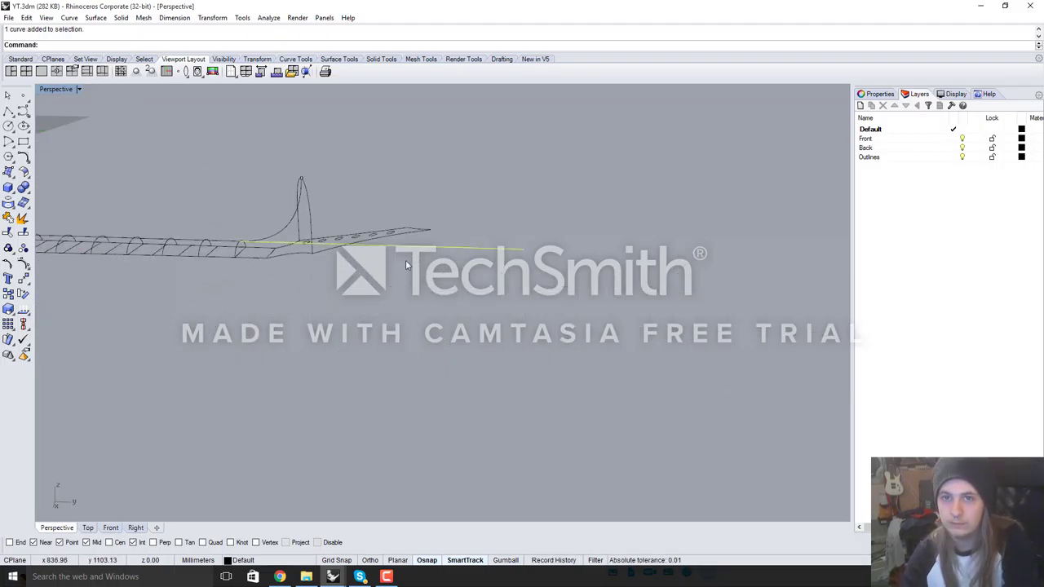
key("Delete")
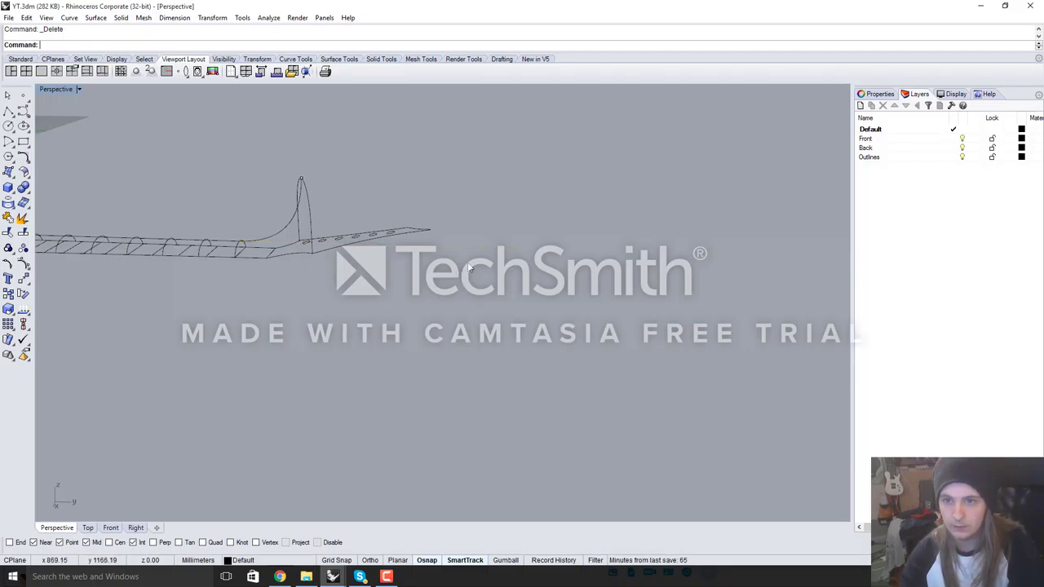
Delete the leftover point object where the spine curve meets the curved heel outline
right_click_drag(457, 275, 447, 210)
scroll(447, 210, "up", 5)
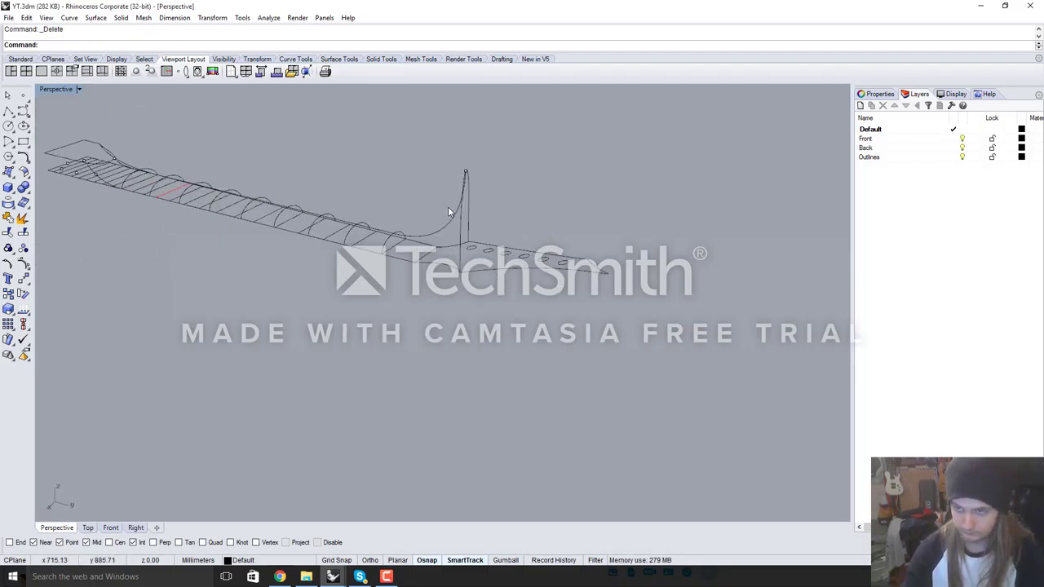
right_click_drag(539, 249, 573, 238)
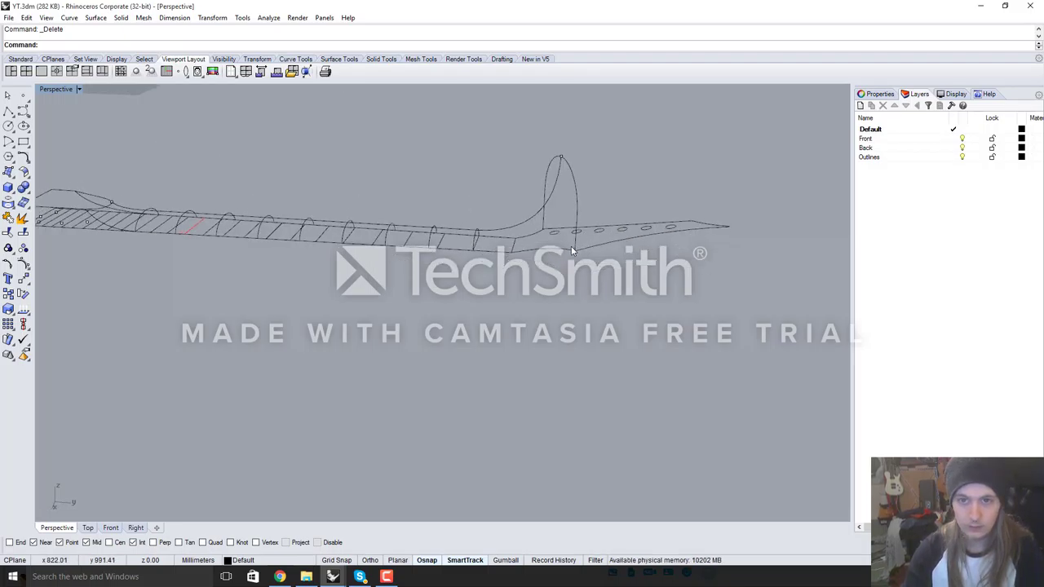
scroll(573, 239, "down", 6)
scroll(307, 234, "up", 10)
left_click(299, 236)
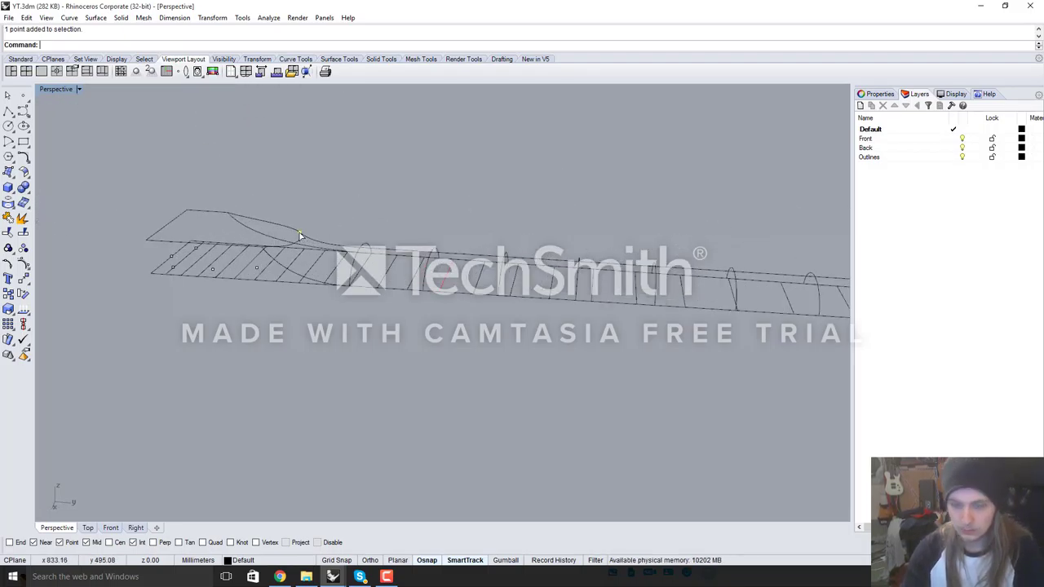
key("Delete")
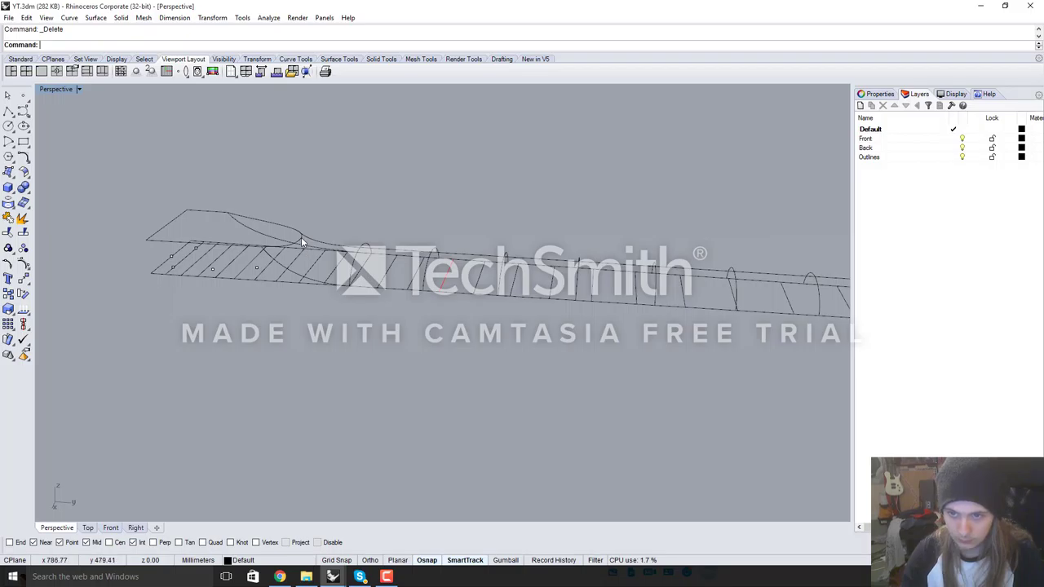
Select the heel end curve, both side edge curves, the spine curve and the tall headstock arch
left_click(301, 238)
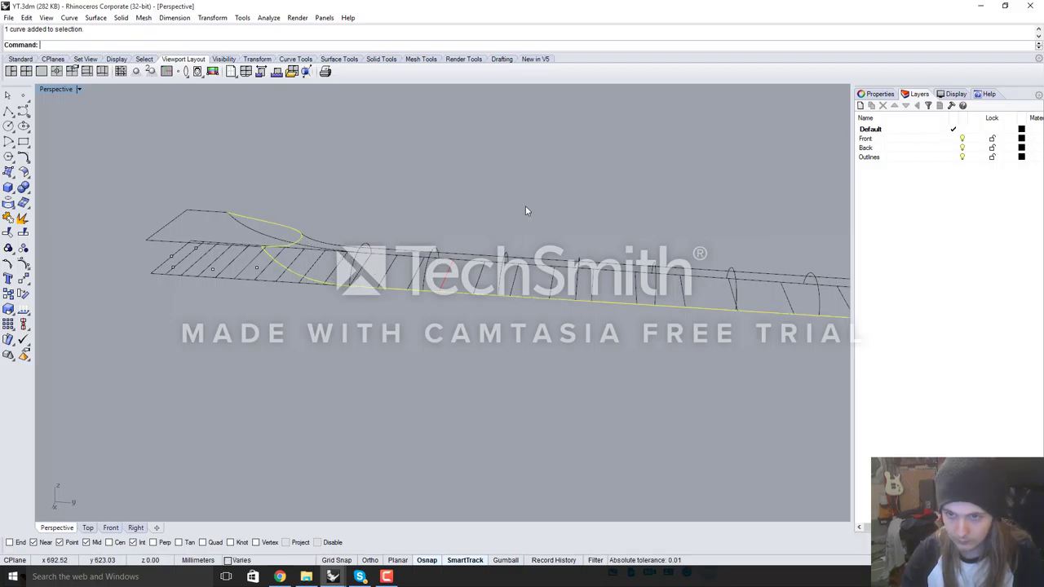
right_click_drag(527, 209, 505, 280)
left_click(538, 315)
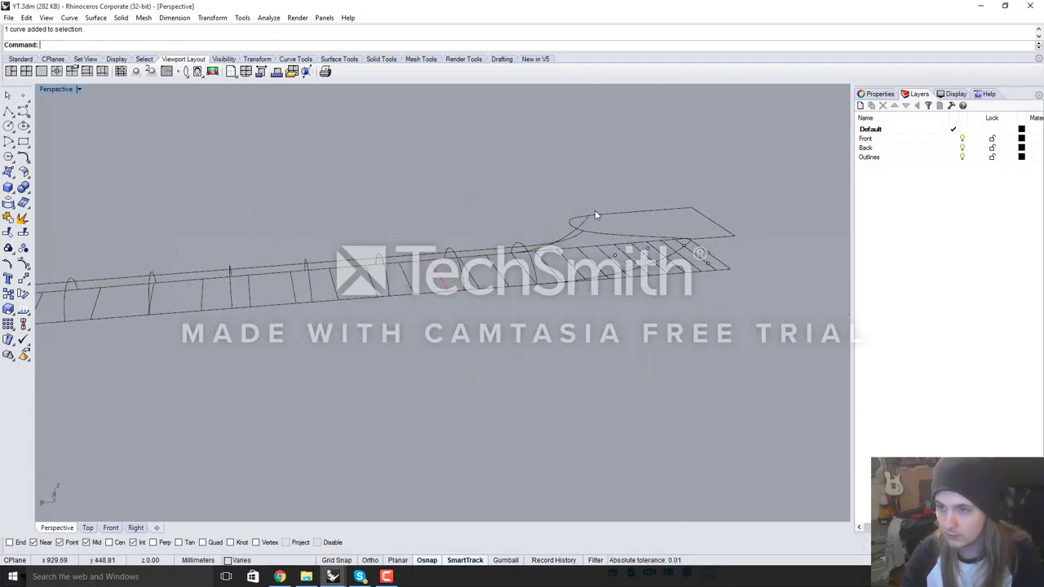
left_click(596, 233)
scroll(578, 223, "up", 2)
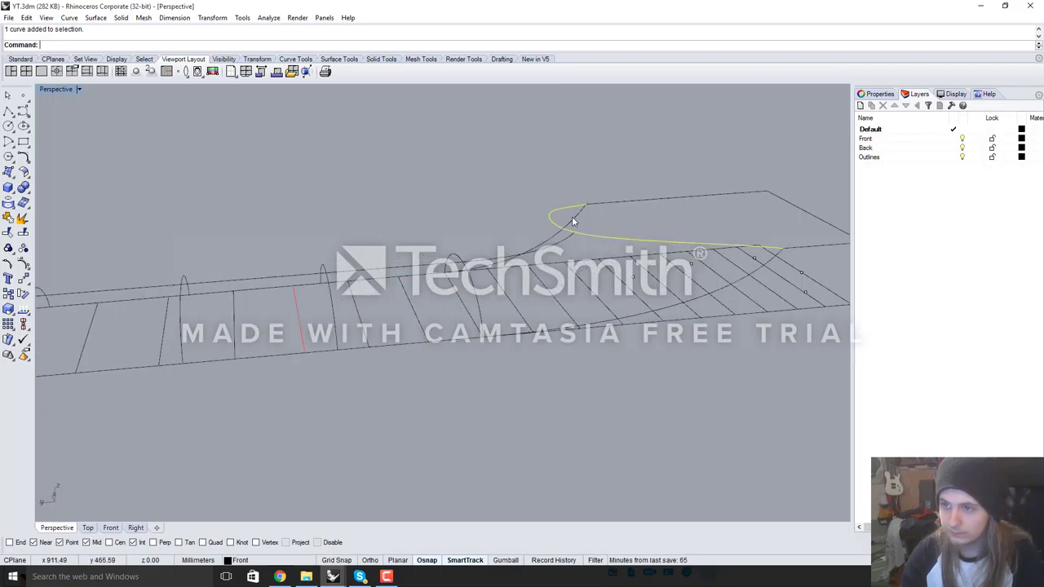
left_click(573, 223, "shift")
left_click(751, 275, "shift")
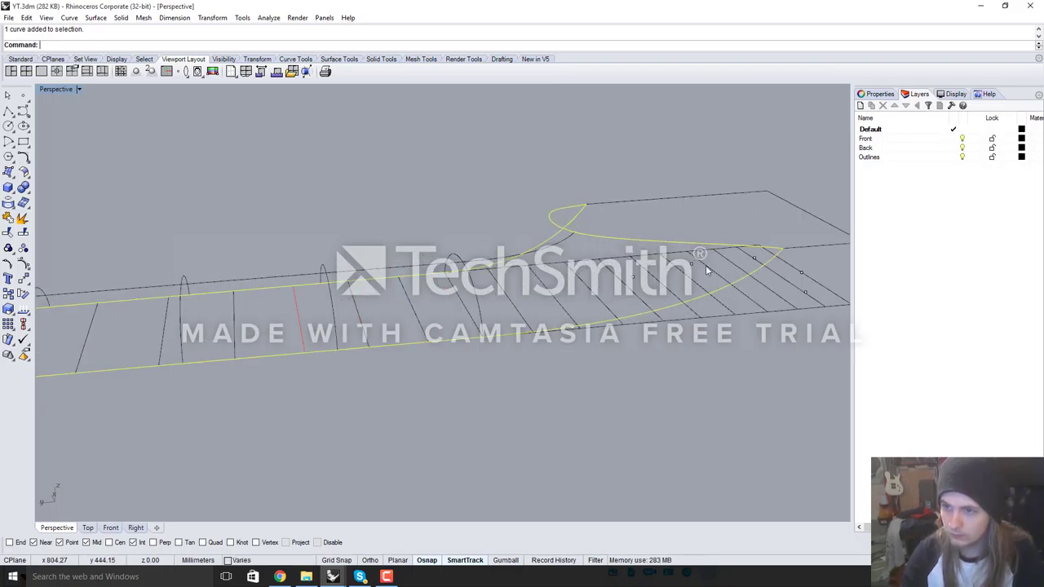
left_click(564, 242, "shift")
scroll(726, 245, "down", 15)
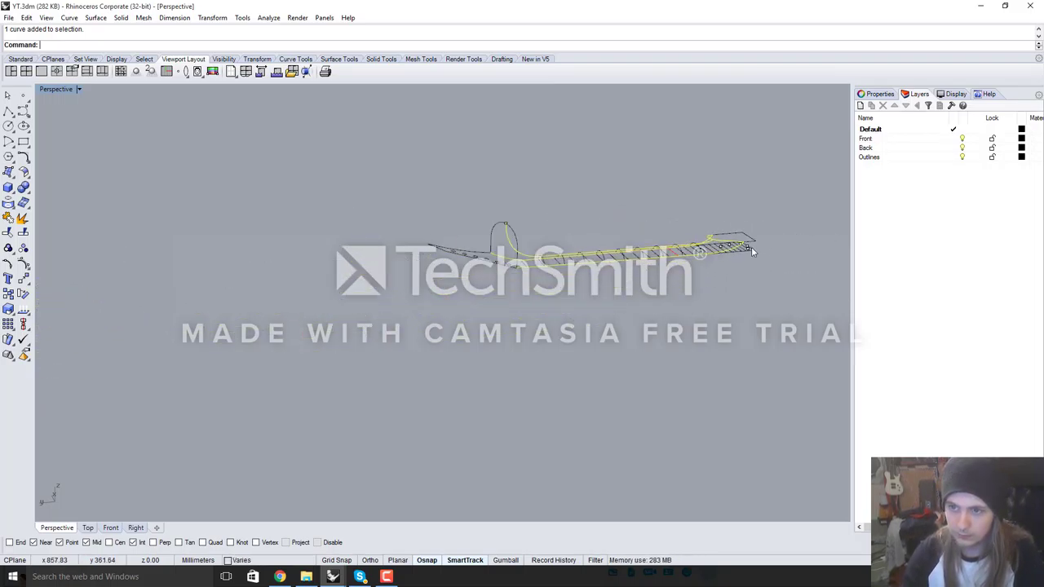
scroll(564, 237, "up", 6)
right_click_drag(512, 235, 456, 272)
scroll(457, 270, "down", 6)
right_click_drag(559, 302, 637, 301)
scroll(637, 299, "up", 8)
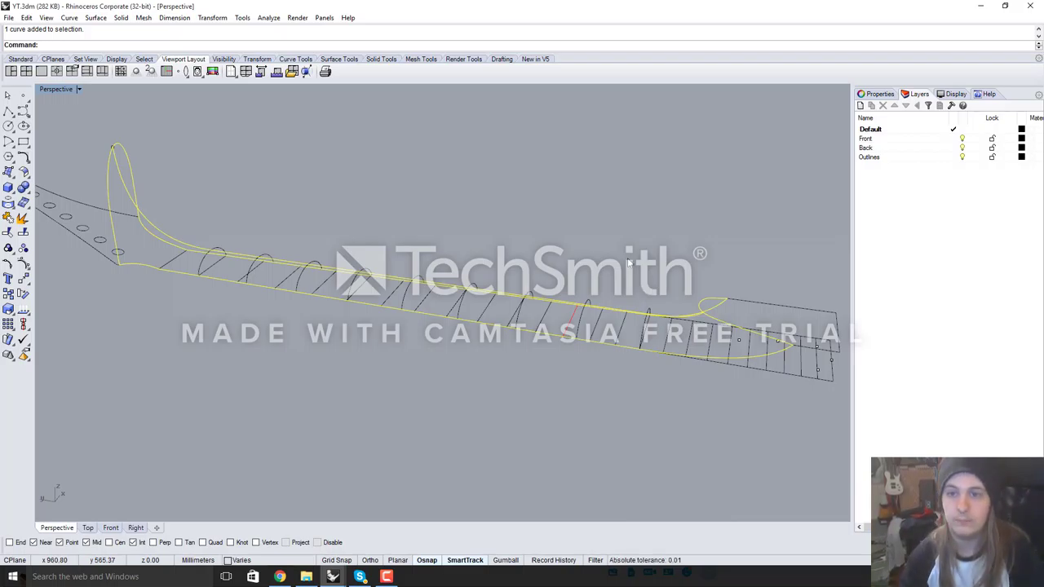
Add all the cross-section arches along the neck to the selected boundary and spine curves
scroll(241, 356, "up", 5)
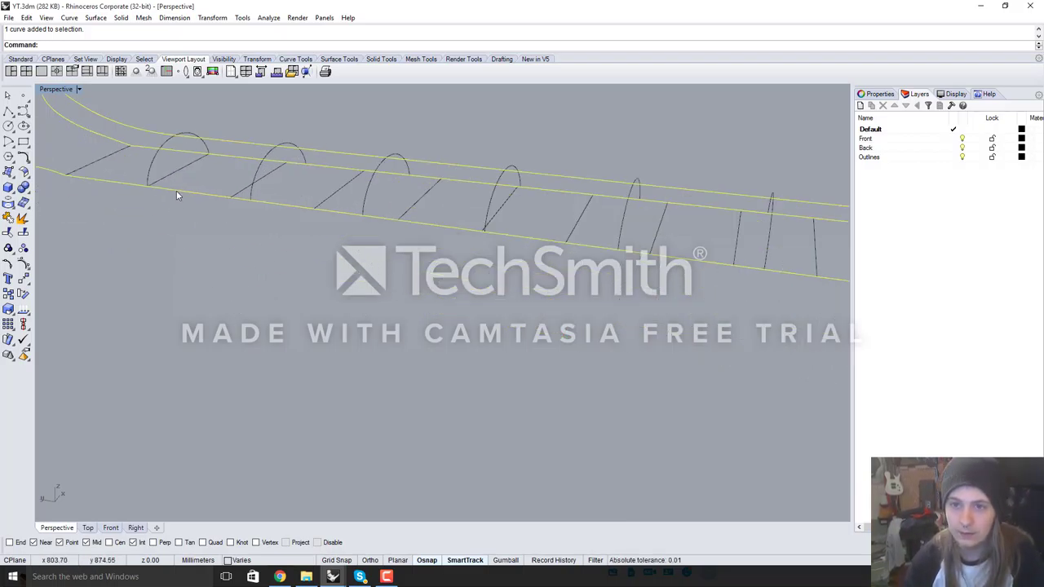
left_click(254, 172, "shift")
left_click(491, 196, "shift")
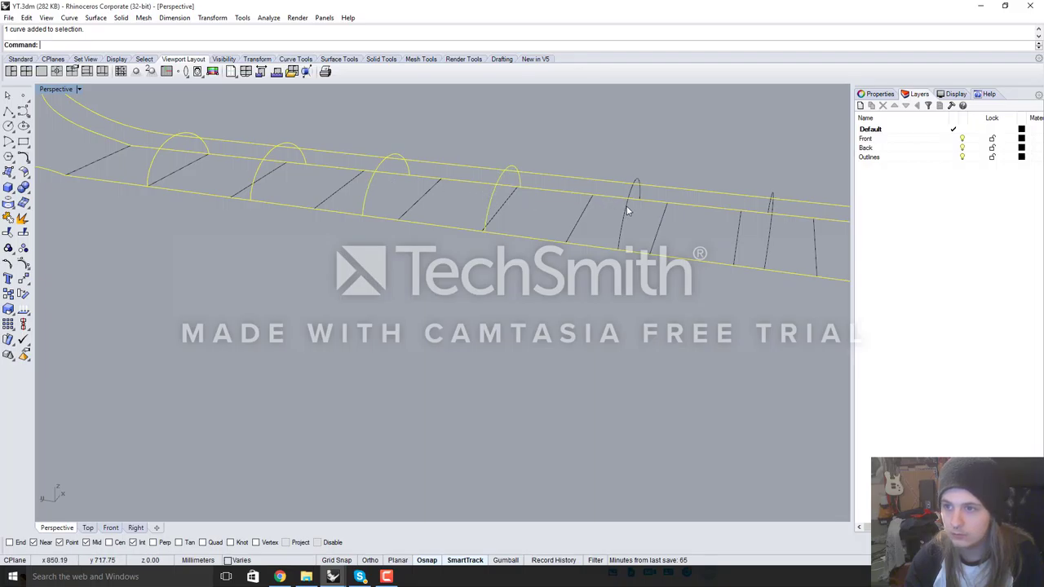
right_click_drag(441, 205, 548, 220)
scroll(593, 219, "down", 7)
scroll(593, 228, "up", 6)
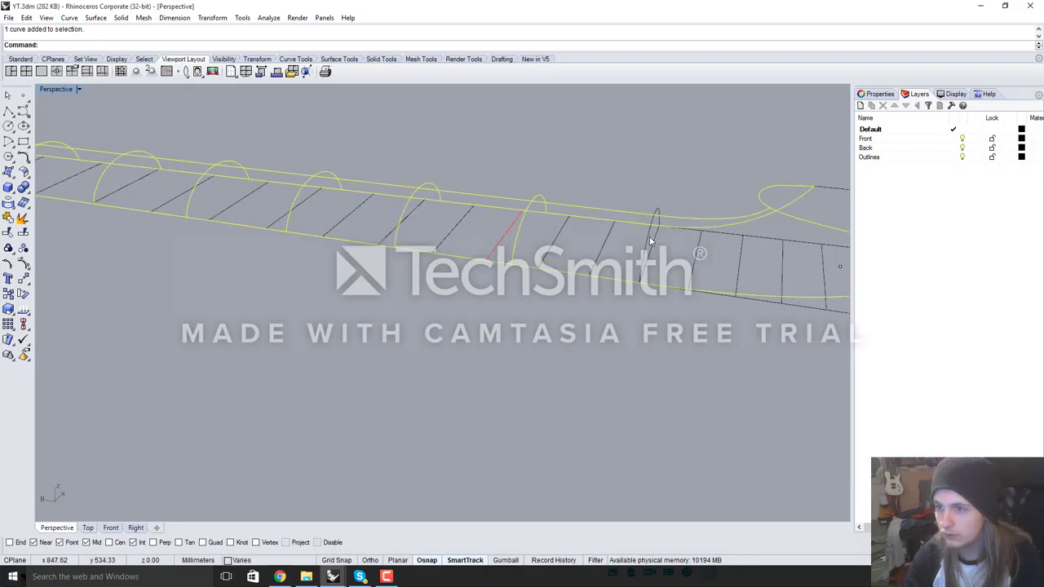
scroll(607, 275, "down", 3)
right_click_drag(617, 274, 526, 278)
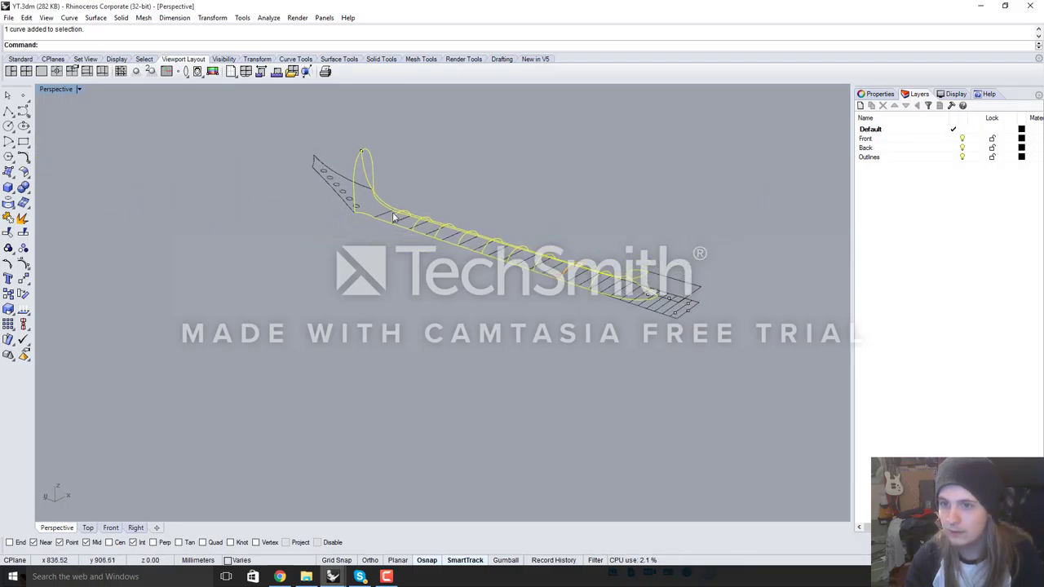
scroll(404, 219, "up", 7)
Build a network surface from the selected neck curves with Position matching on all edges, edge tolerance 0.001 and interior tolerance 0.01
right_click_drag(415, 219, 261, 284)
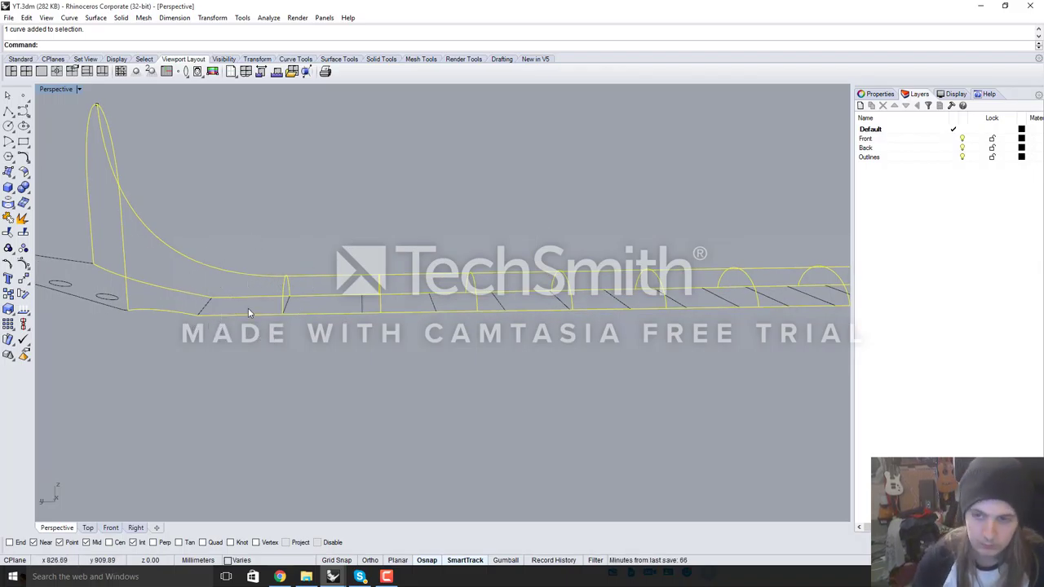
right_click_drag(353, 304, 374, 373)
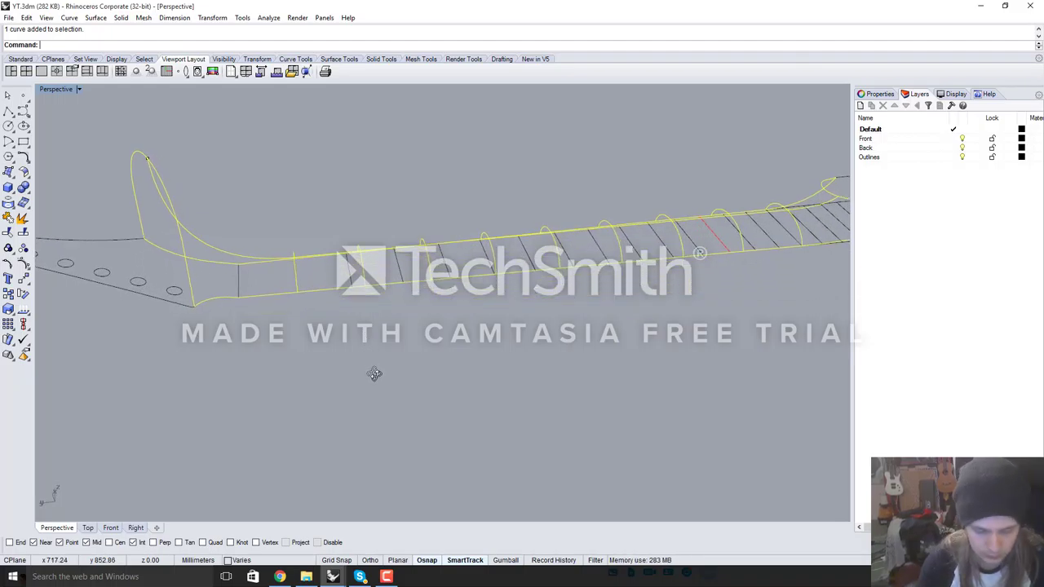
type("NetworkSrf")
key("Return")
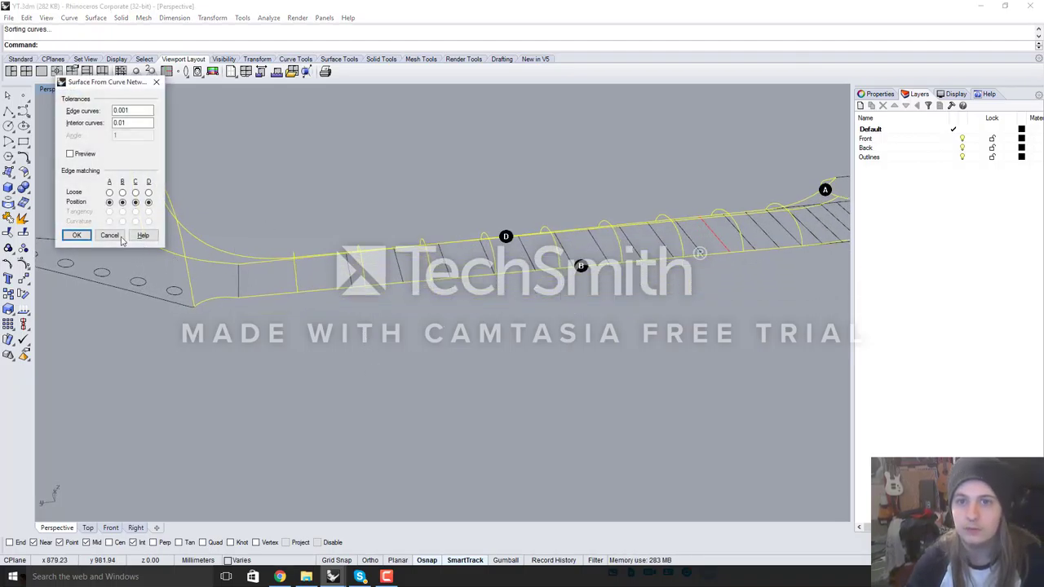
left_click(76, 235)
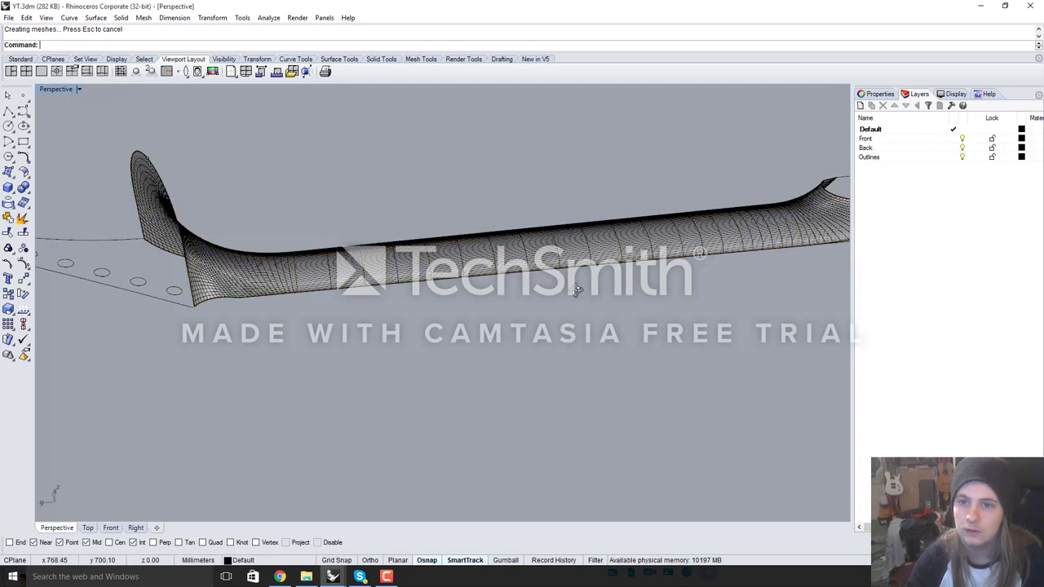
Examine the overall shape of the neck surface from the heel to the headstock arch
right_click_drag(411, 183, 514, 274)
scroll(298, 235, "down", 9)
scroll(318, 238, "up", 15)
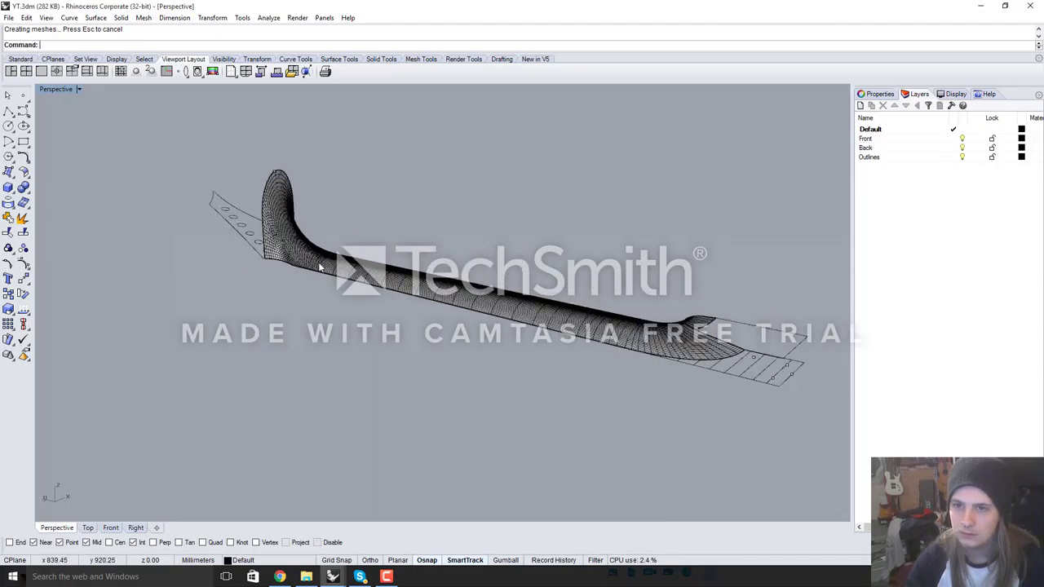
right_click_drag(393, 274, 312, 285)
scroll(314, 286, "down", 8)
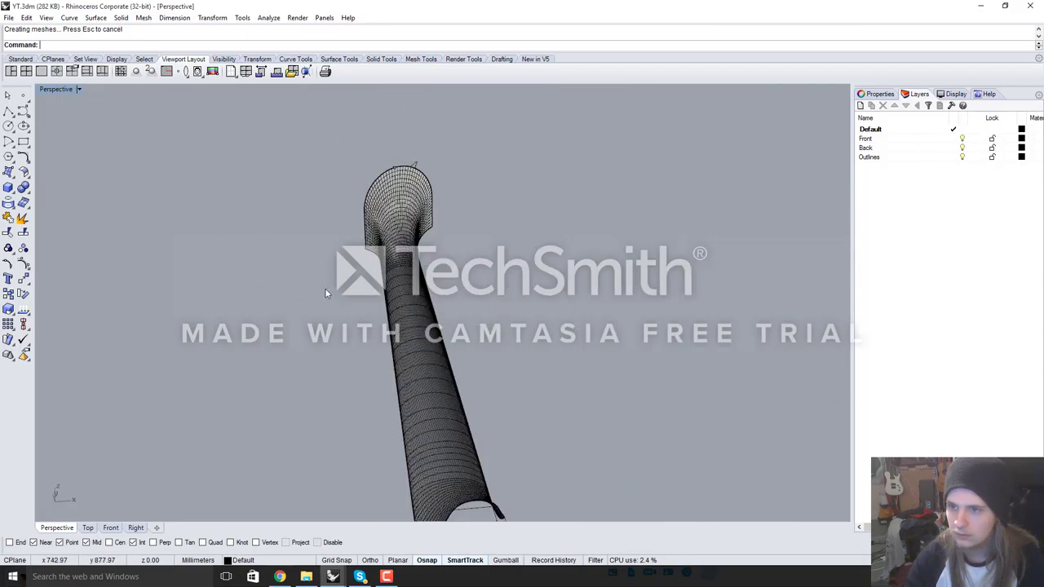
right_click_drag(489, 274, 441, 303)
right_click_drag(505, 197, 476, 322)
scroll(476, 322, "up", 8)
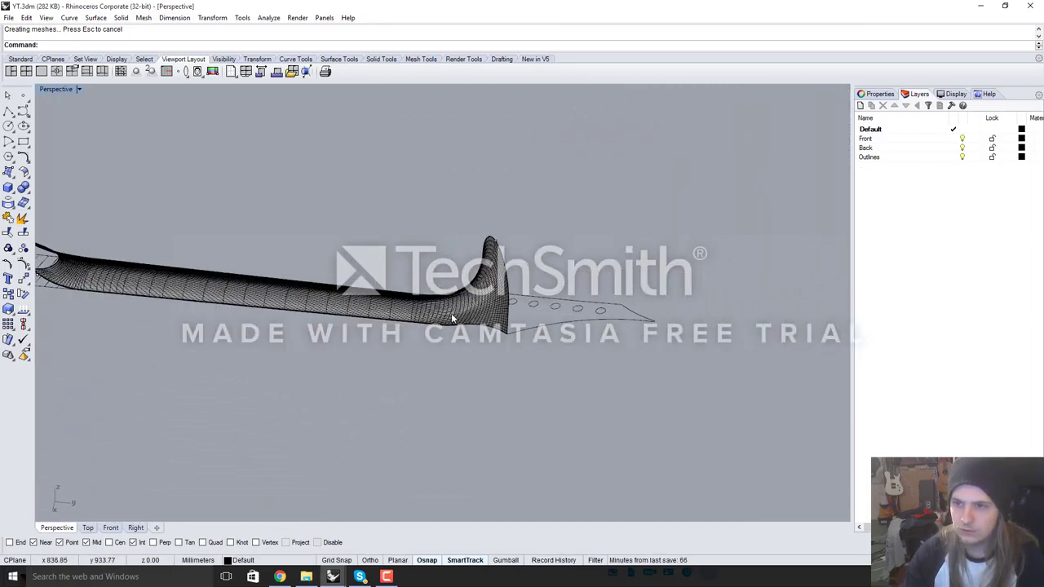
Inspect the surface's isocurve flow and smoothness where the neck flares into the headstock arch
scroll(451, 282, "down", 4)
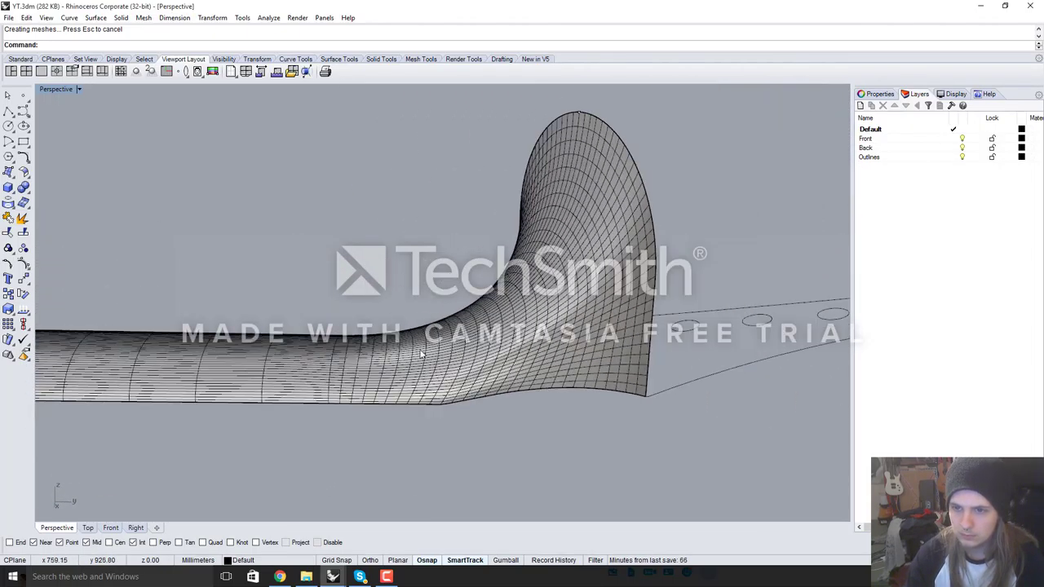
scroll(362, 412, "up", 4)
right_click_drag(385, 317, 371, 304)
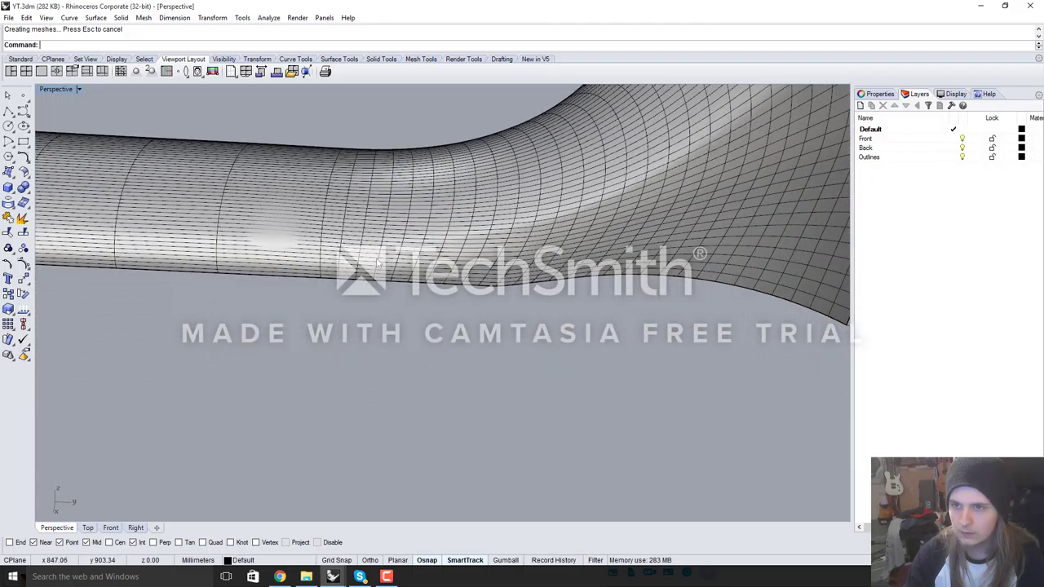
right_click_drag(378, 262, 407, 240)
scroll(420, 200, "up", 6)
right_click_drag(481, 318, 503, 277)
scroll(499, 276, "down", 11)
scroll(440, 215, "up", 6)
right_click_drag(458, 242, 474, 356)
scroll(474, 355, "down", 4)
scroll(449, 219, "up", 5)
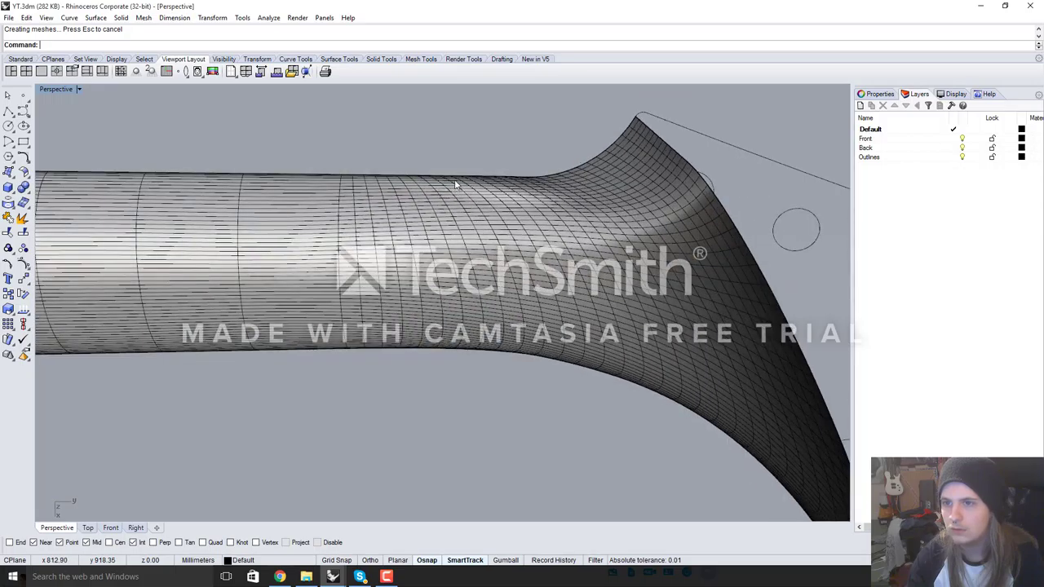
right_click_drag(456, 186, 455, 198)
scroll(461, 288, "down", 3)
scroll(448, 190, "up", 5)
scroll(514, 212, "up", 4)
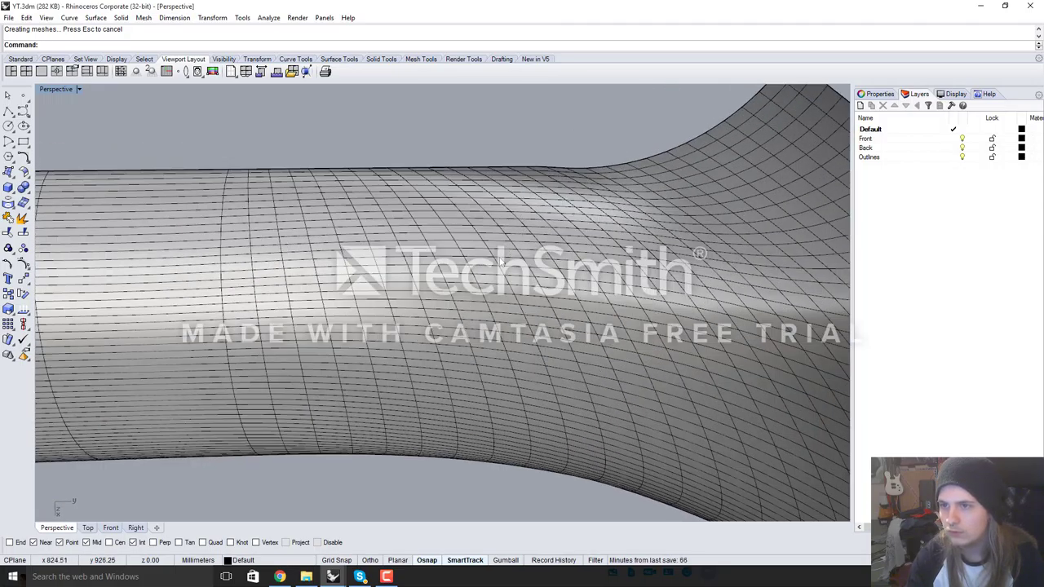
right_click_drag(500, 249, 503, 229)
scroll(488, 256, "down", 4)
right_click_drag(487, 364, 486, 314)
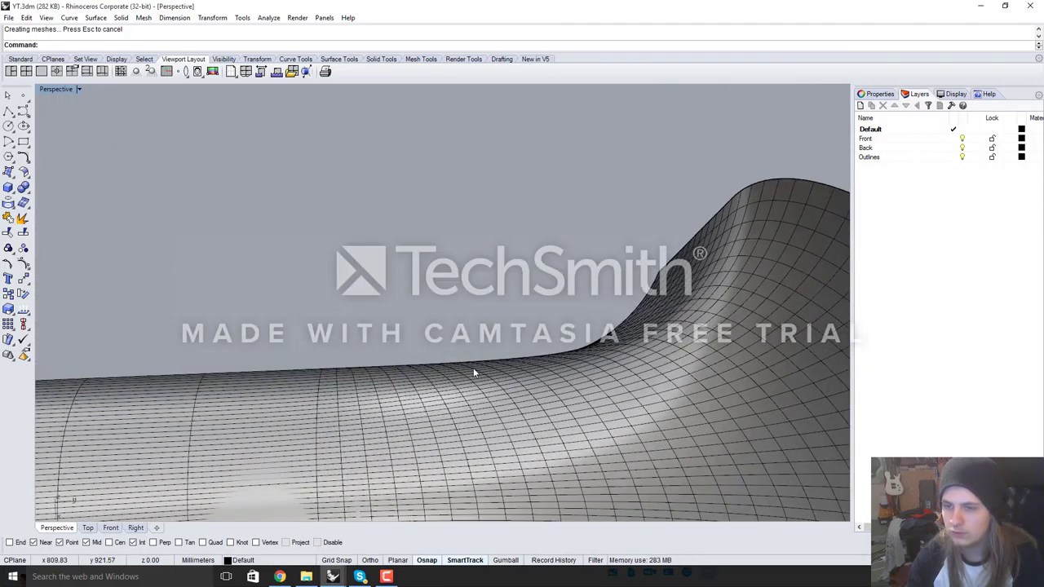
right_click_drag(474, 372, 465, 419)
Run an environment map analysis with arches.png on the neck surface and check the reflections around the headstock transition and nearest cross-section
left_click(465, 419)
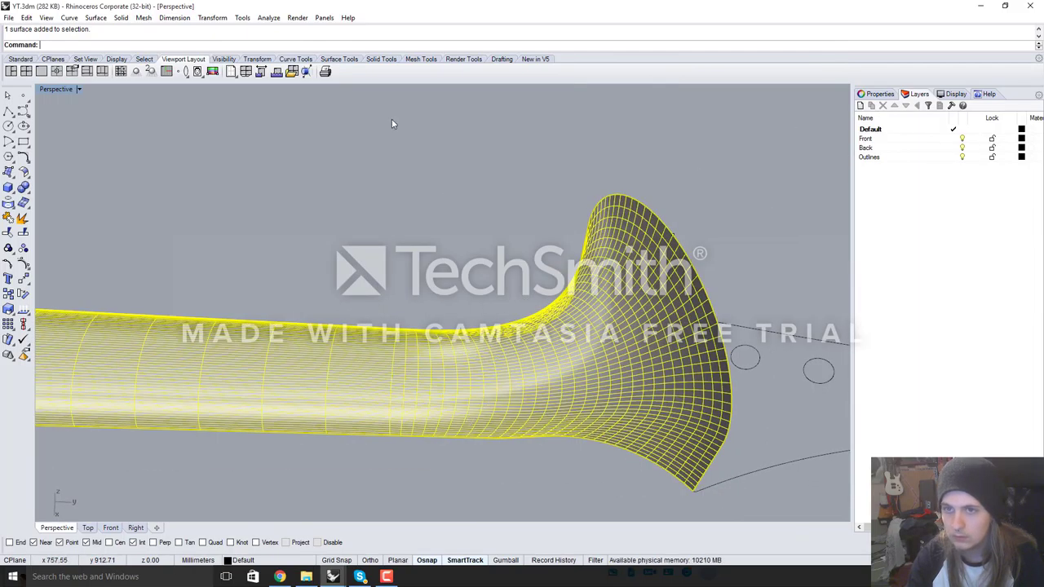
left_click(271, 18)
left_click(410, 78)
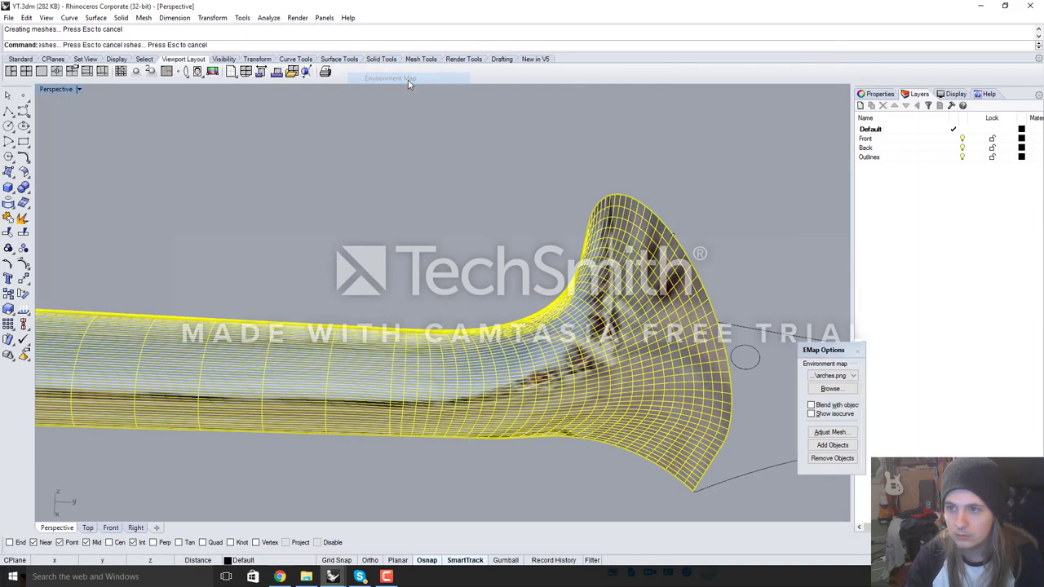
left_click(502, 243)
right_click_drag(502, 243, 503, 155)
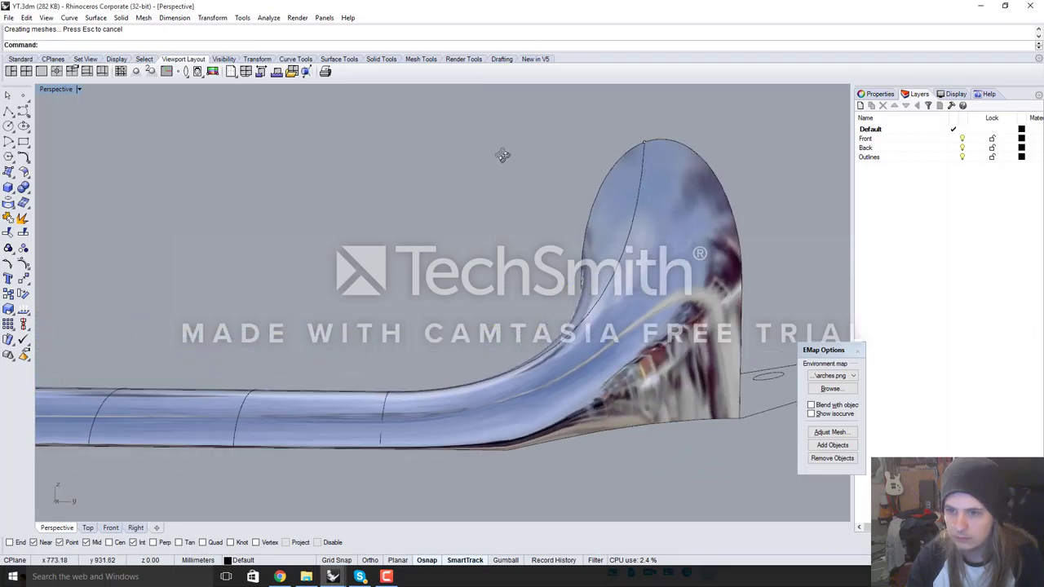
scroll(438, 388, "up", 6)
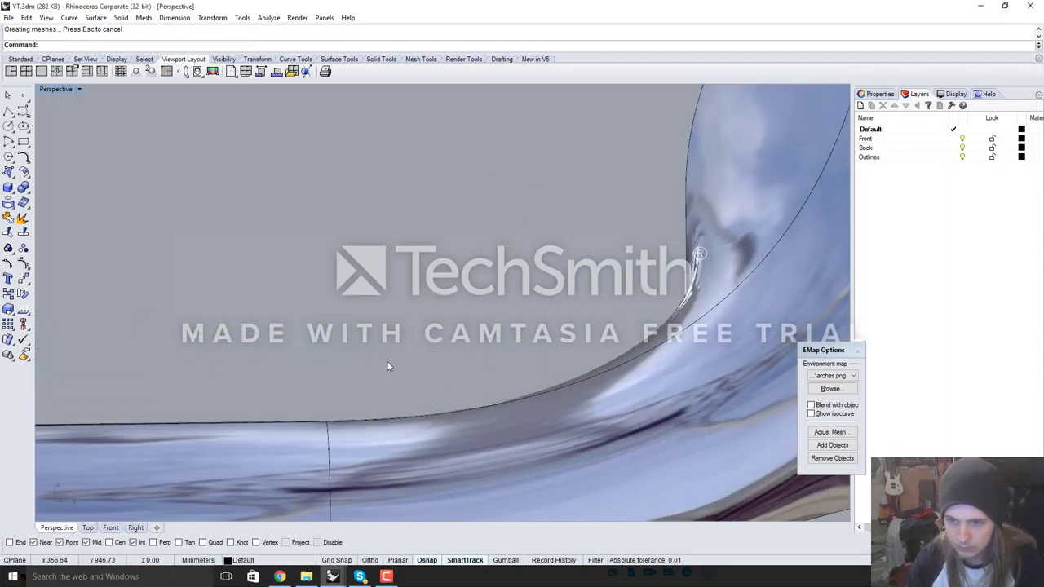
scroll(387, 360, "down", 4)
scroll(338, 407, "up", 4)
right_click_drag(380, 346, 604, 349)
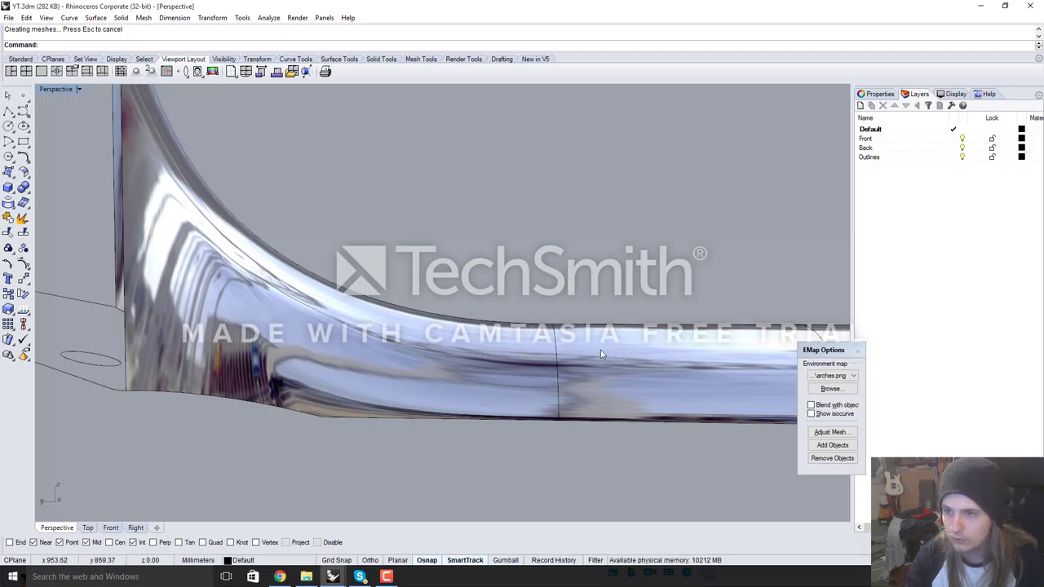
scroll(629, 324, "up", 5)
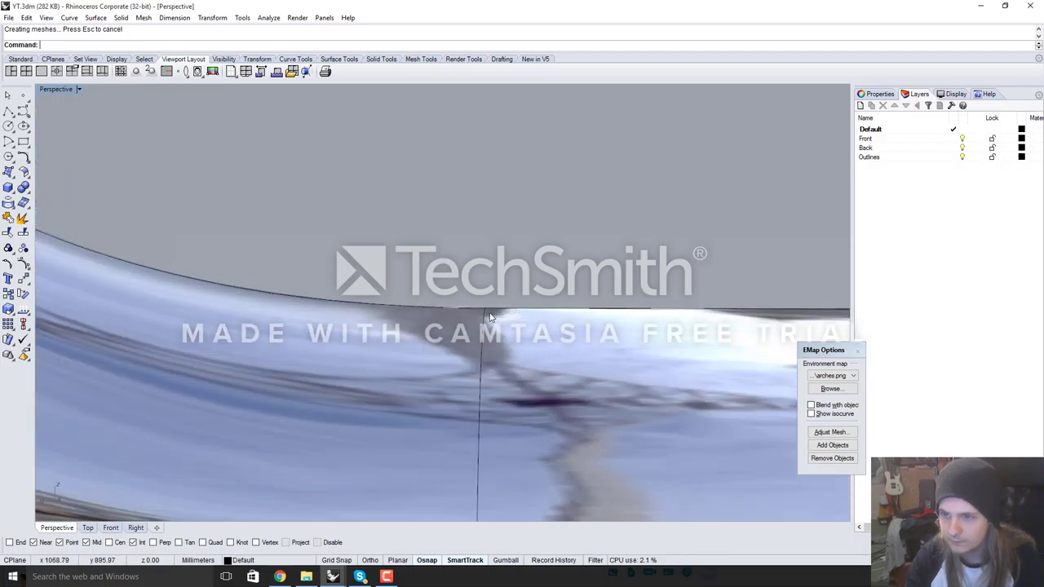
scroll(378, 289, "down", 5)
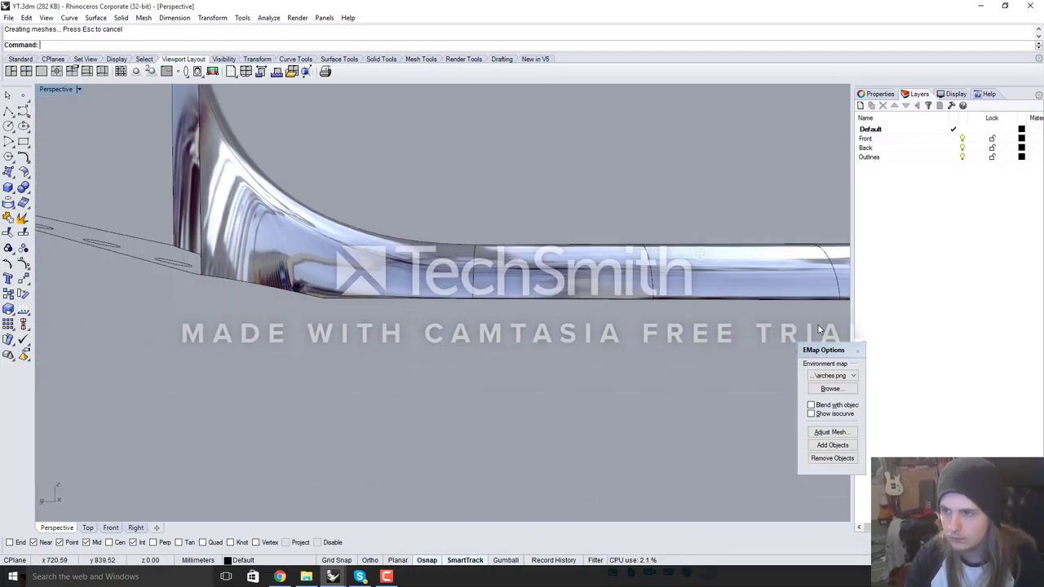
Close the environment map analysis and delete the neck network surface
left_click(857, 352)
left_click(371, 275)
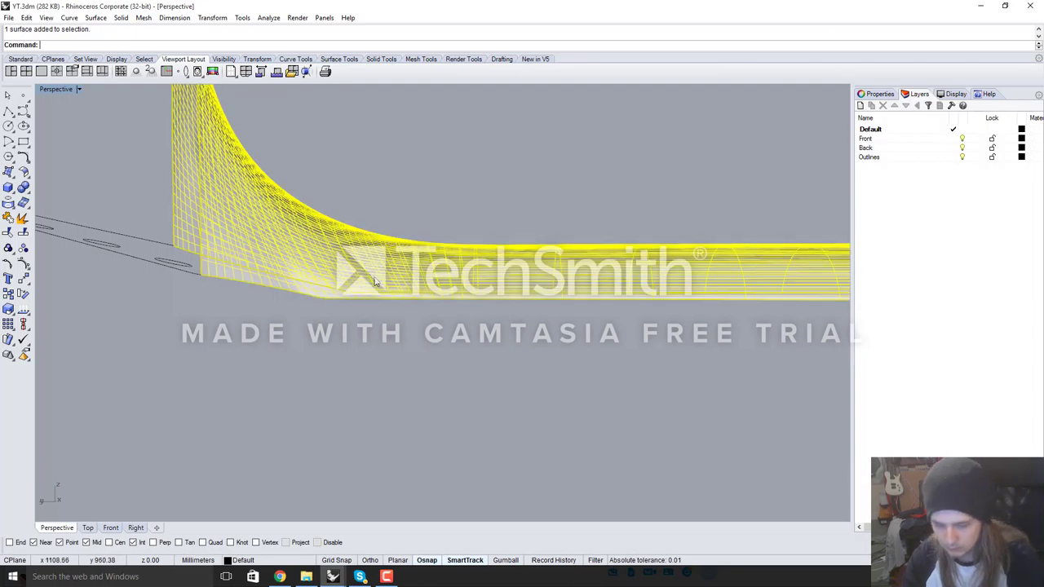
key("Delete")
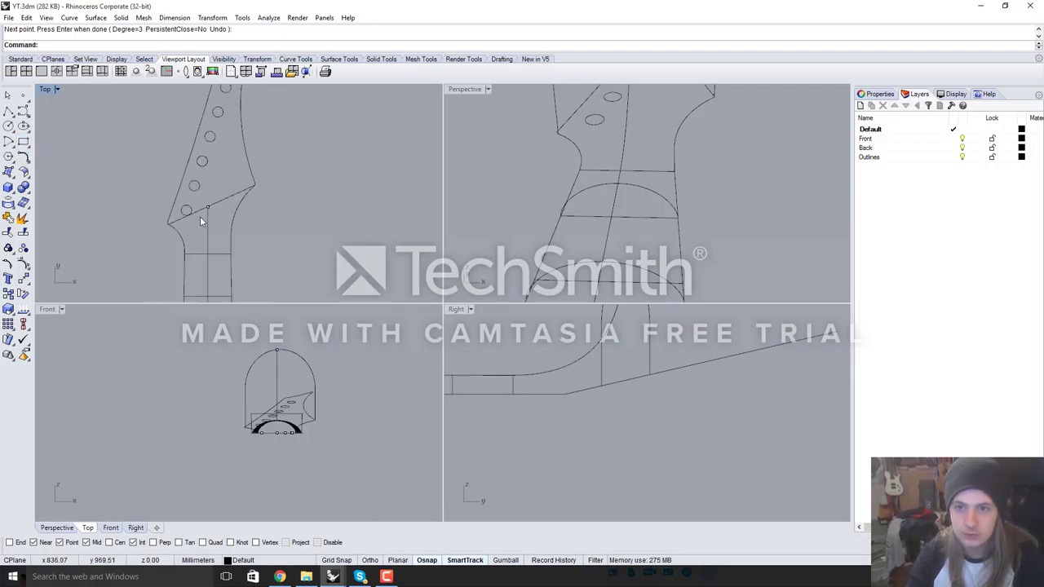
In the Top view, select the neck's side edge curve that flares out to the far corner of the slanted headstock line
key("Return")
left_click(249, 222)
scroll(292, 169, "down", 3)
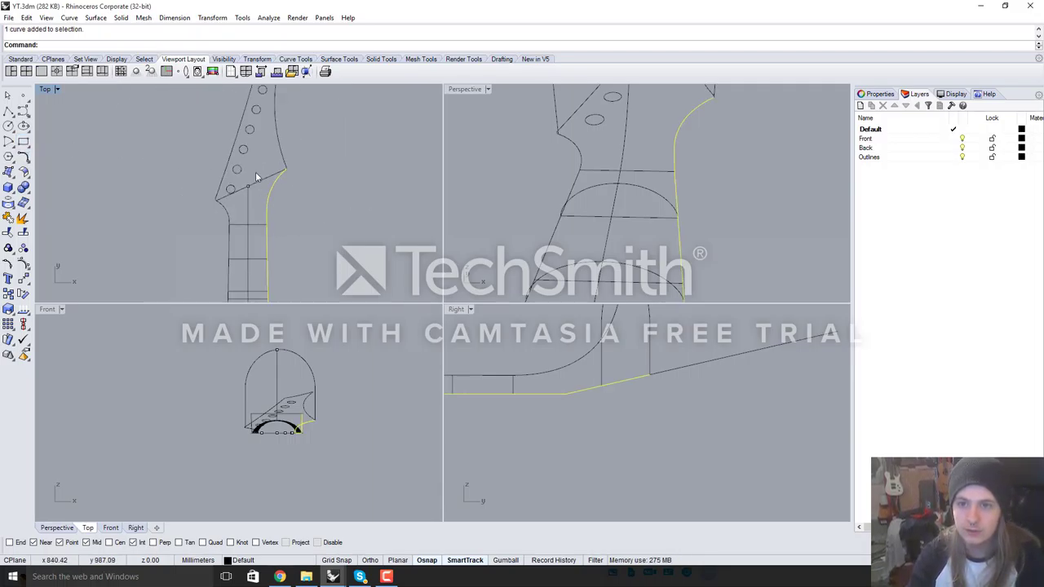